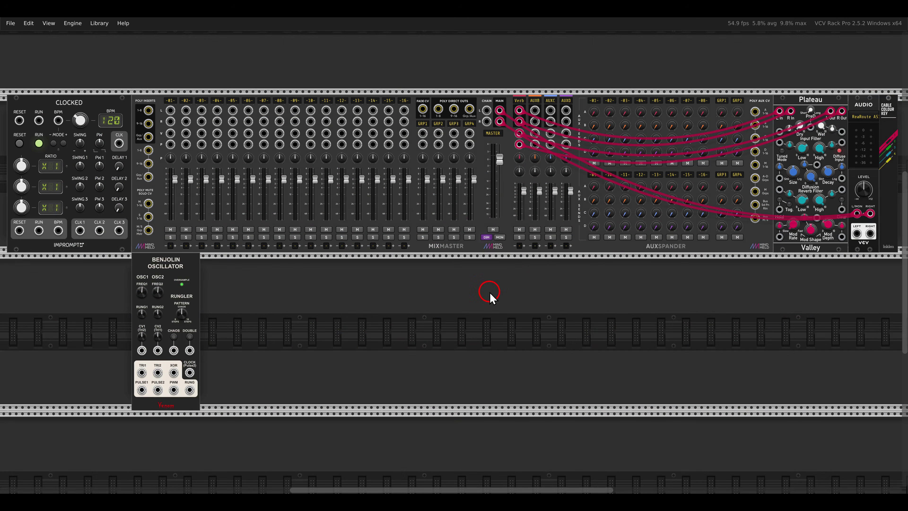
{"action": "scroll", "coordinate": [490, 293], "scroll_direction": "up", "scroll_amount": 4}
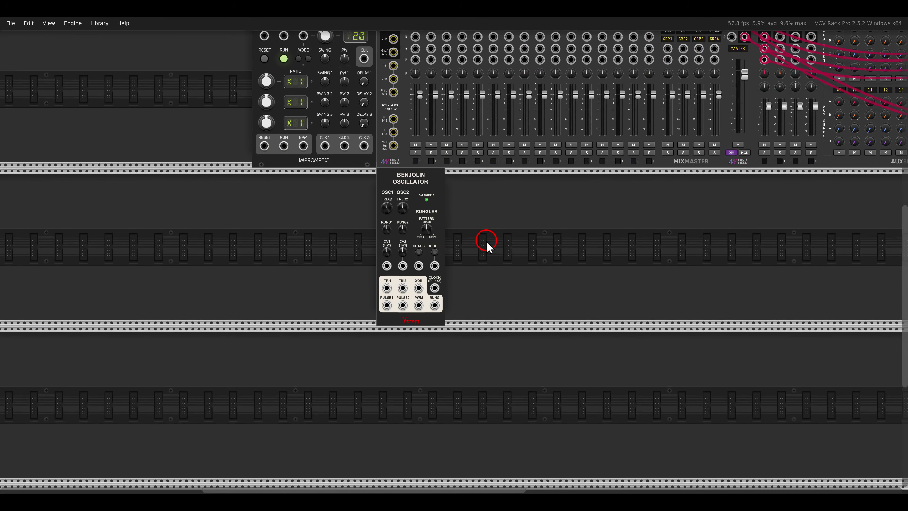
{"action": "scroll", "coordinate": [431, 272], "scroll_direction": "up", "scroll_amount": 2}
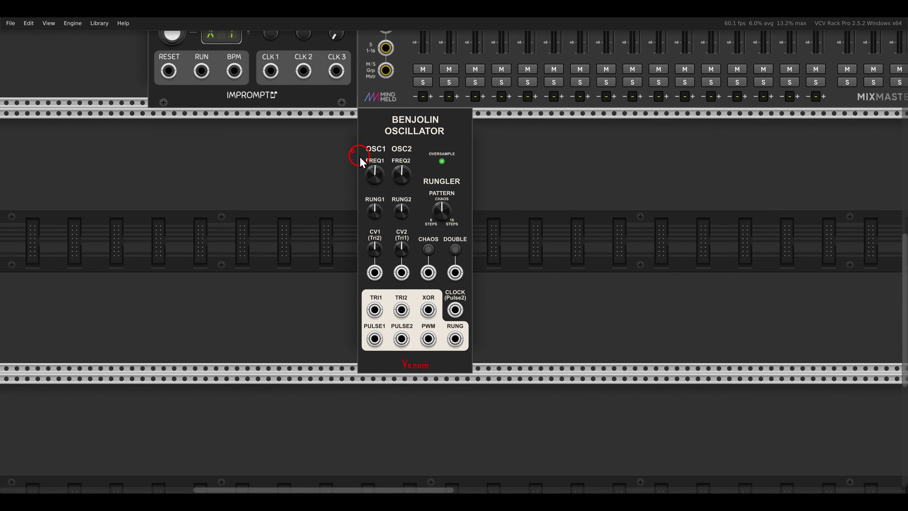
{"action": "left_click_drag", "start_coordinate": [352, 150], "coordinate": [415, 191]}
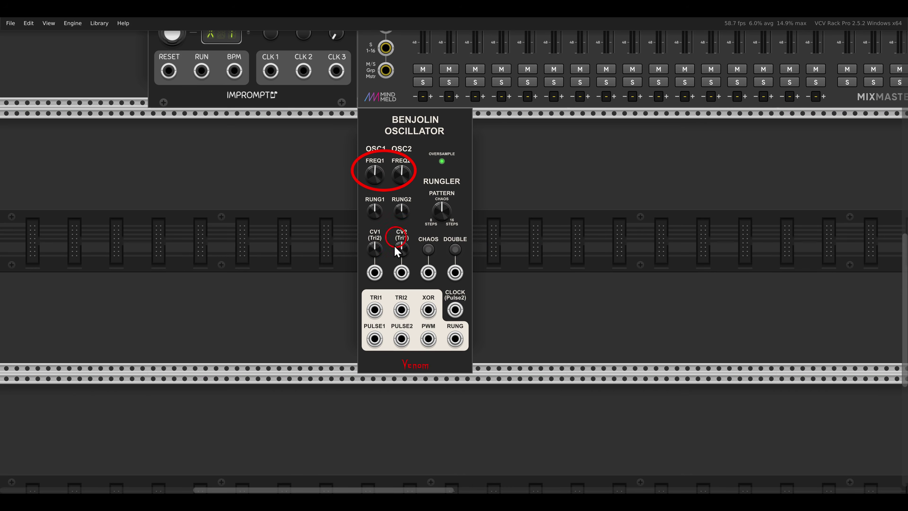
{"action": "left_click_drag", "start_coordinate": [344, 286], "coordinate": [419, 361]}
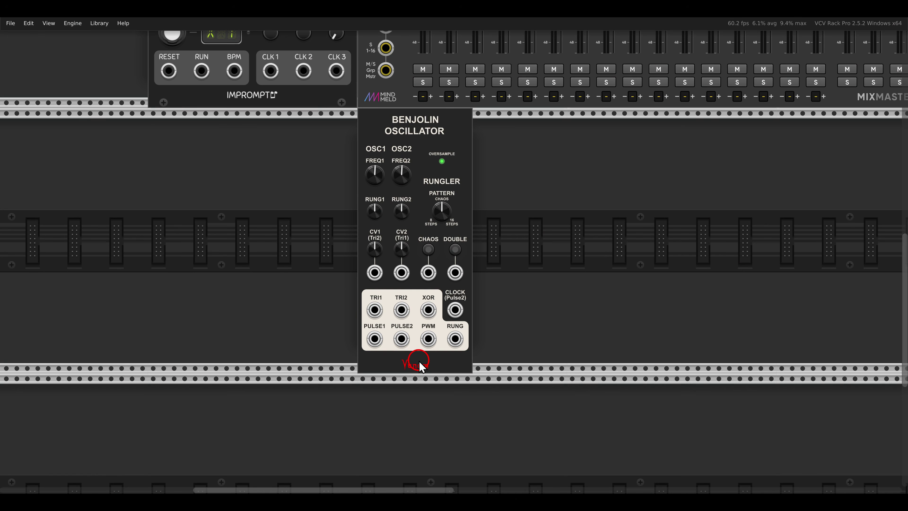
- Add a Venom MIX 4 module beside the Benjolin Oscillator
{"action": "right_click", "coordinate": [547, 234]}
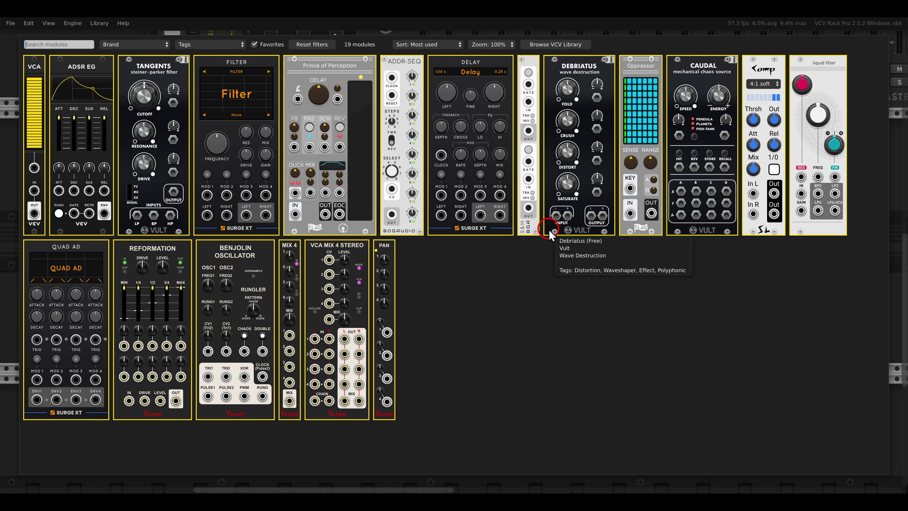
{"action": "left_click_drag", "start_coordinate": [293, 248], "coordinate": [518, 211]}
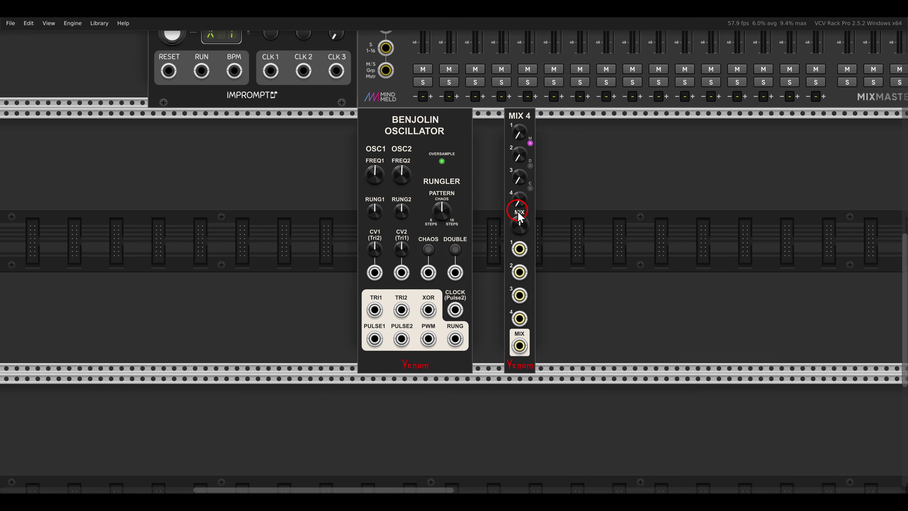
{"action": "left_click", "coordinate": [833, 219]}
- Patch the Benjolin's TRI1 output into MIX 4 channel 1 and its PULSE2 output into channel 2
{"action": "left_click_drag", "start_coordinate": [374, 310], "coordinate": [516, 252]}
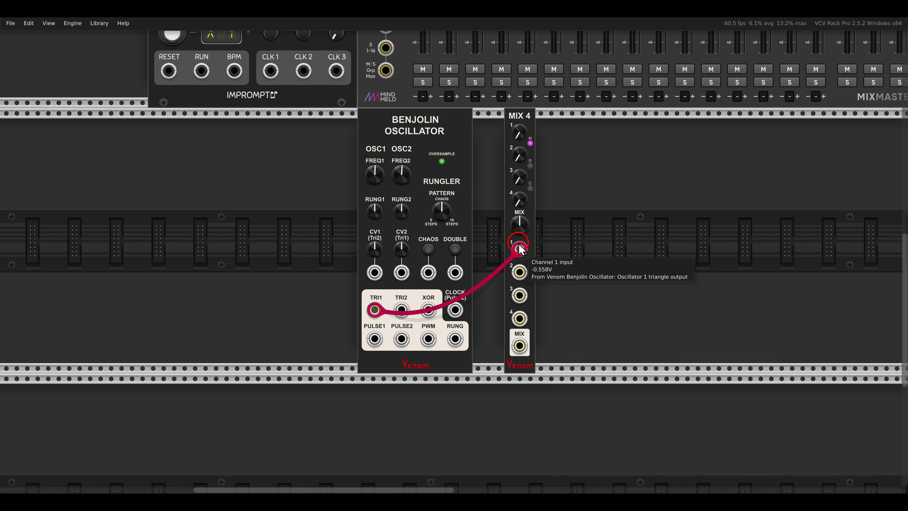
{"action": "left_click_drag", "start_coordinate": [402, 339], "coordinate": [519, 273]}
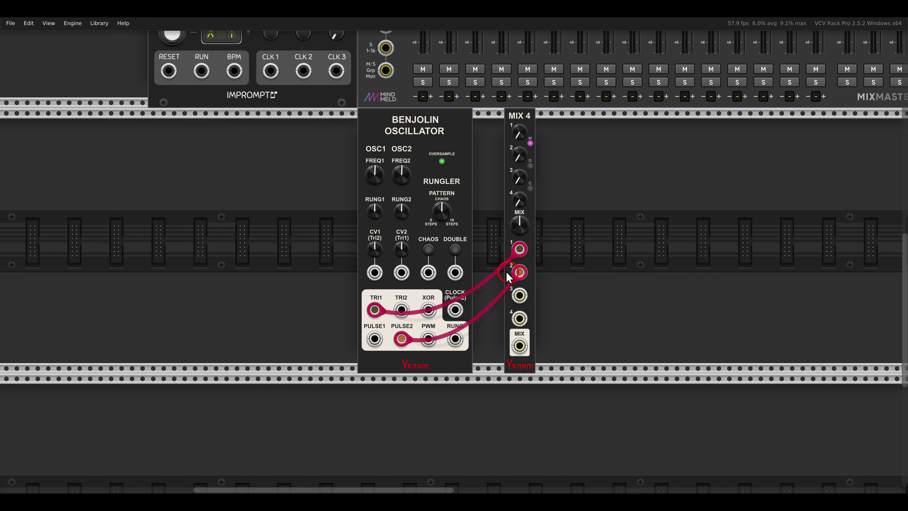
{"action": "left_click", "coordinate": [489, 253]}
- Move MIX 4 flush against the Benjolin Oscillator and add a liquid filter module directly after it
{"action": "scroll", "coordinate": [490, 255], "scroll_direction": "up", "scroll_amount": 2}
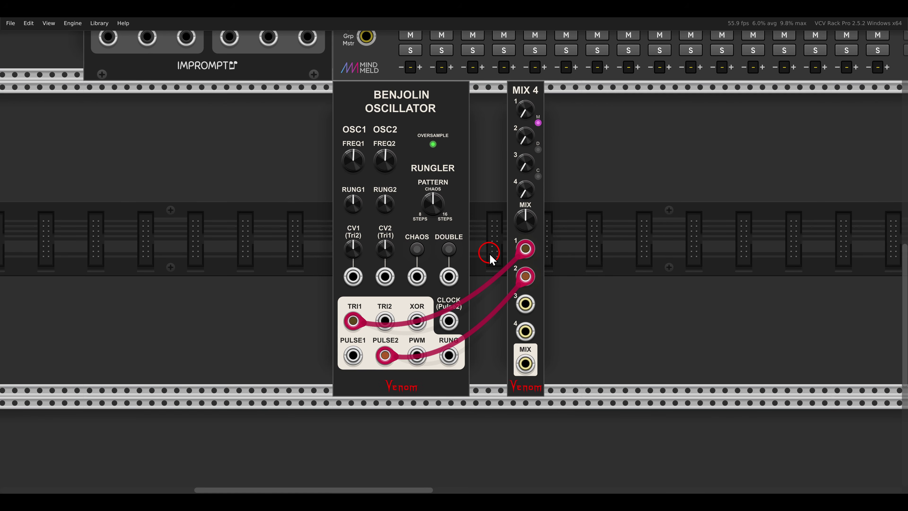
{"action": "left_click_drag", "start_coordinate": [527, 100], "coordinate": [492, 98]}
{"action": "right_click", "coordinate": [536, 131]}
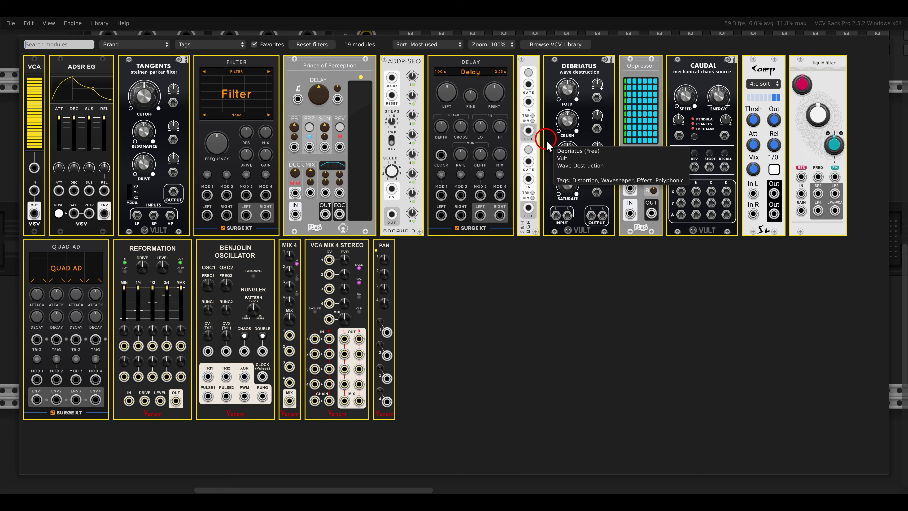
{"action": "left_click_drag", "start_coordinate": [818, 143], "coordinate": [559, 188]}
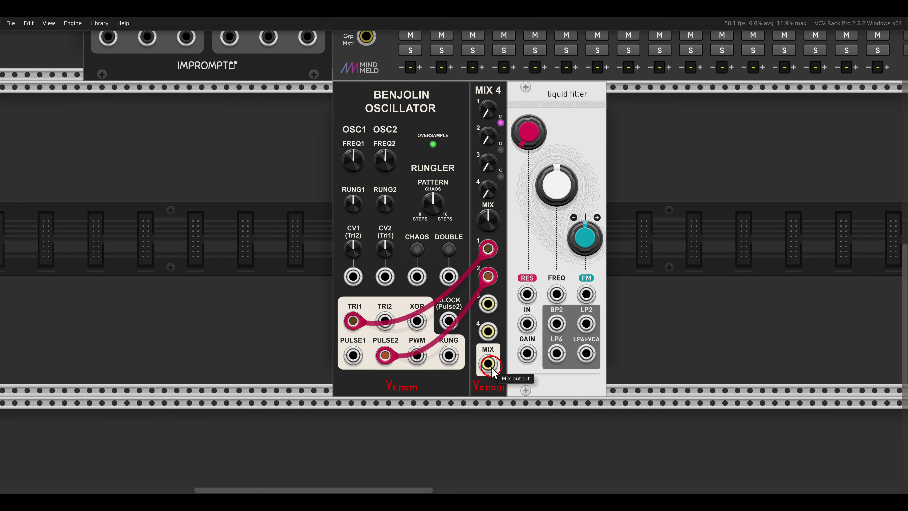
- Patch the MIX 4 mix output into the liquid filter's IN and the filter's LP4>VCA output into MixMaster channel 1's L input
{"action": "left_click_drag", "start_coordinate": [488, 364], "coordinate": [524, 331]}
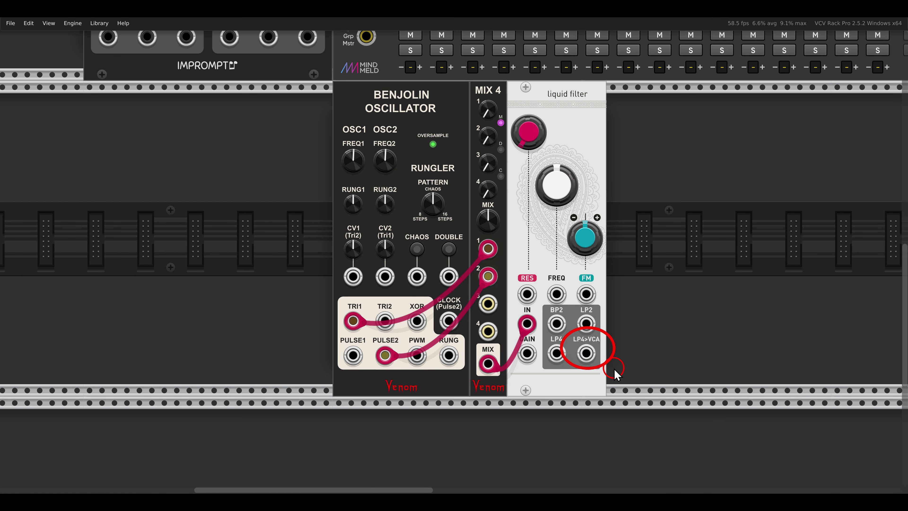
{"action": "scroll", "coordinate": [588, 361], "scroll_direction": "up", "scroll_amount": 3}
{"action": "left_click_drag", "start_coordinate": [586, 356], "coordinate": [411, 176]}
{"action": "scroll", "coordinate": [588, 362], "scroll_direction": "up", "scroll_amount": 3}
{"action": "scroll", "coordinate": [552, 216], "scroll_direction": "down", "scroll_amount": 5}
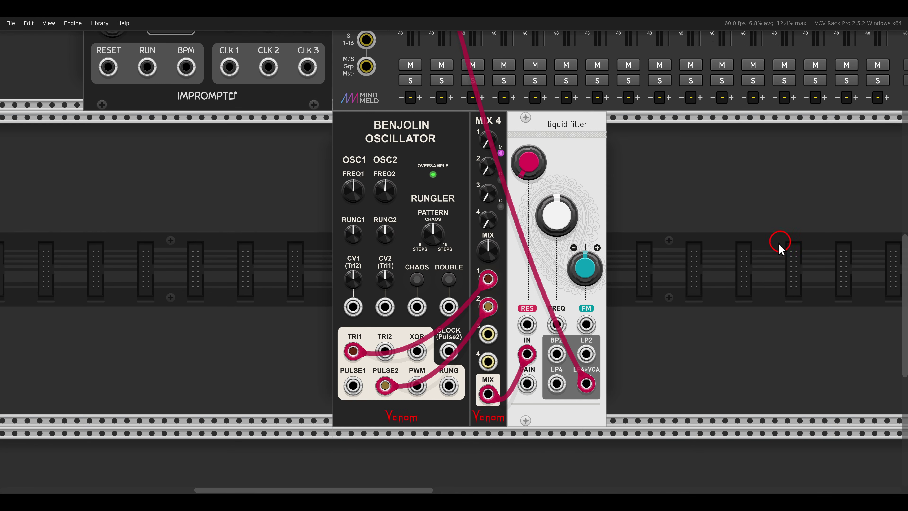
- Raise the channel 1 level on MIX 4 to bring in the triangle signal
{"action": "left_click_drag", "start_coordinate": [487, 140], "coordinate": [489, 141]}
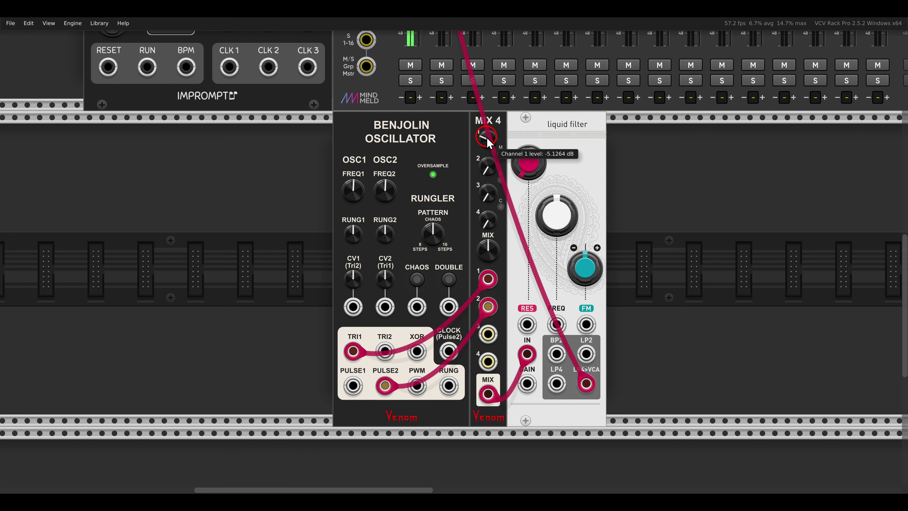
{"action": "double_click", "coordinate": [487, 137]}
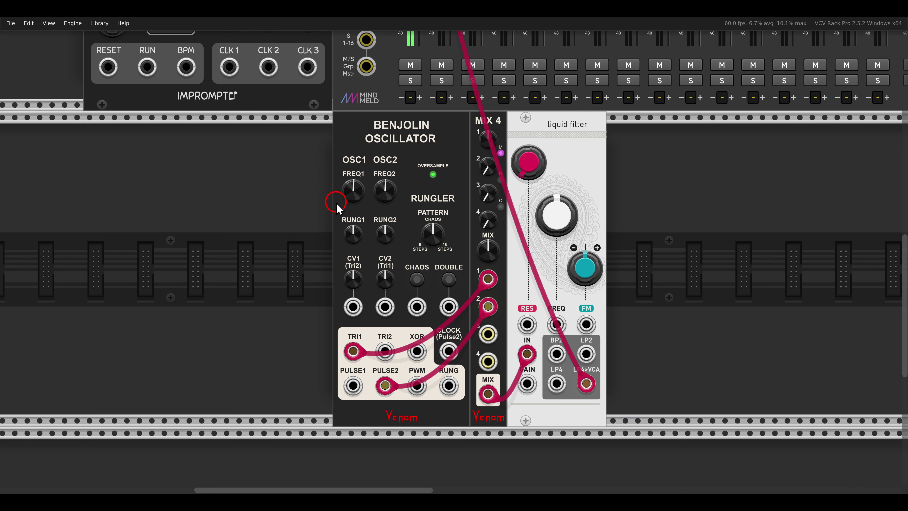
- Raise oscillator 1's frequency to about 1.54 and adjust the liquid filter's cutoff frequency
{"action": "left_click_drag", "start_coordinate": [348, 202], "coordinate": [348, 201]}
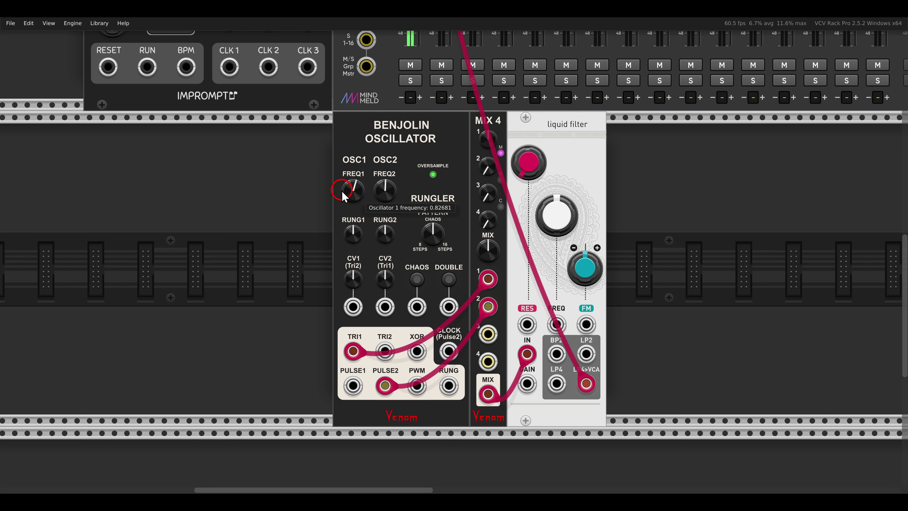
{"action": "left_click_drag", "start_coordinate": [556, 226], "coordinate": [555, 240]}
{"action": "left_click_drag", "start_coordinate": [347, 193], "coordinate": [350, 194]}
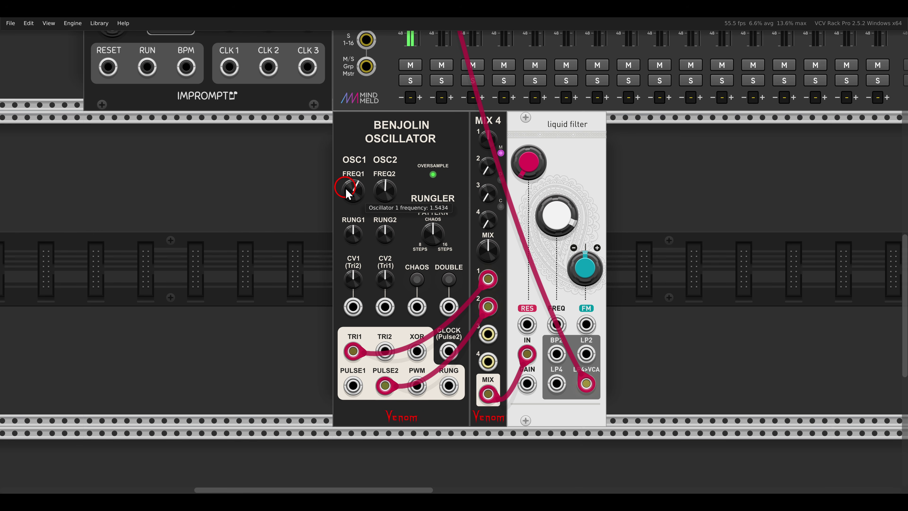
{"action": "left_click_drag", "start_coordinate": [557, 215], "coordinate": [556, 250]}
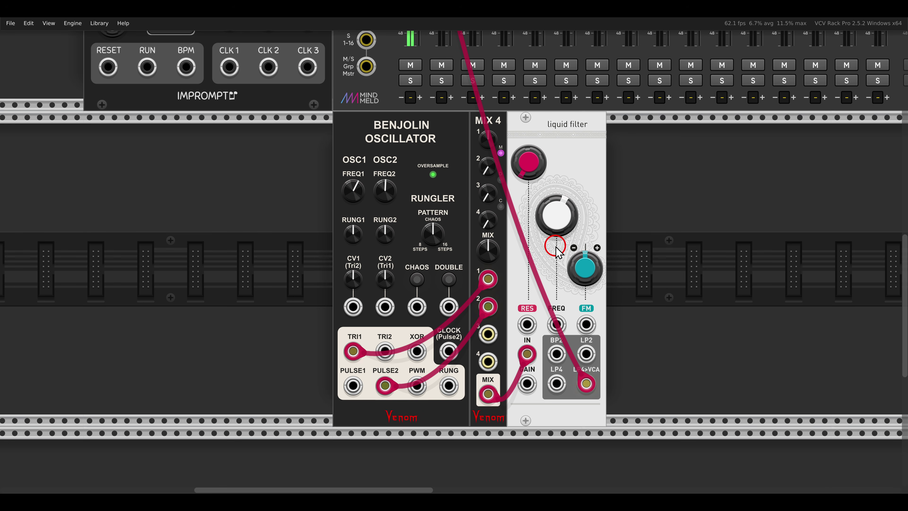
- Raise the channel 2 level on MIX 4 to blend in the pulse signal
{"action": "left_click", "coordinate": [499, 178]}
{"action": "left_click", "coordinate": [487, 165]}
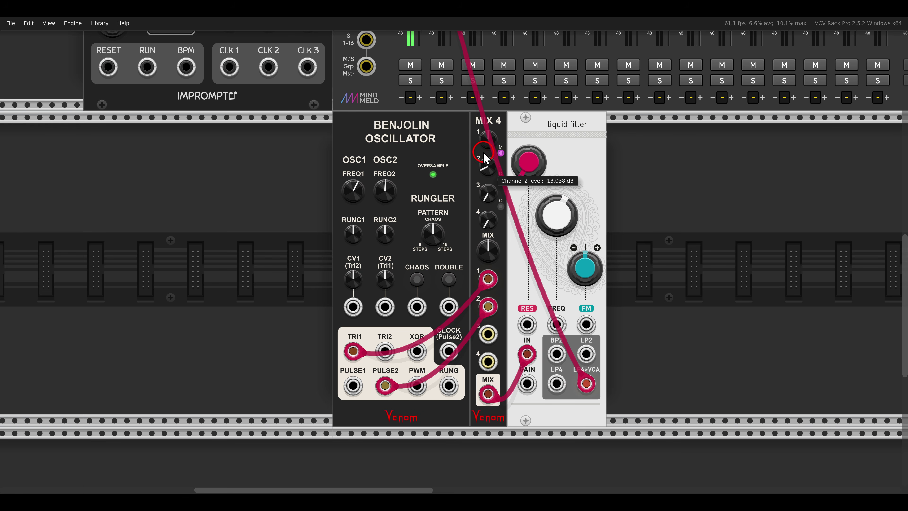
{"action": "left_click_drag", "start_coordinate": [485, 157], "coordinate": [486, 163]}
- Set oscillator 2's frequency to about 2.49 and lower the liquid filter's cutoff to about 219 Hz
{"action": "left_click", "coordinate": [388, 193]}
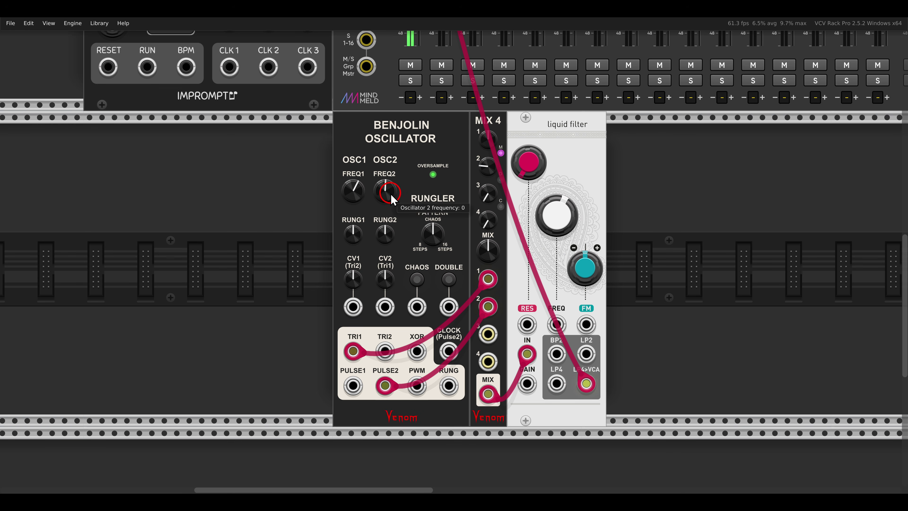
{"action": "left_click_drag", "start_coordinate": [392, 198], "coordinate": [386, 192]}
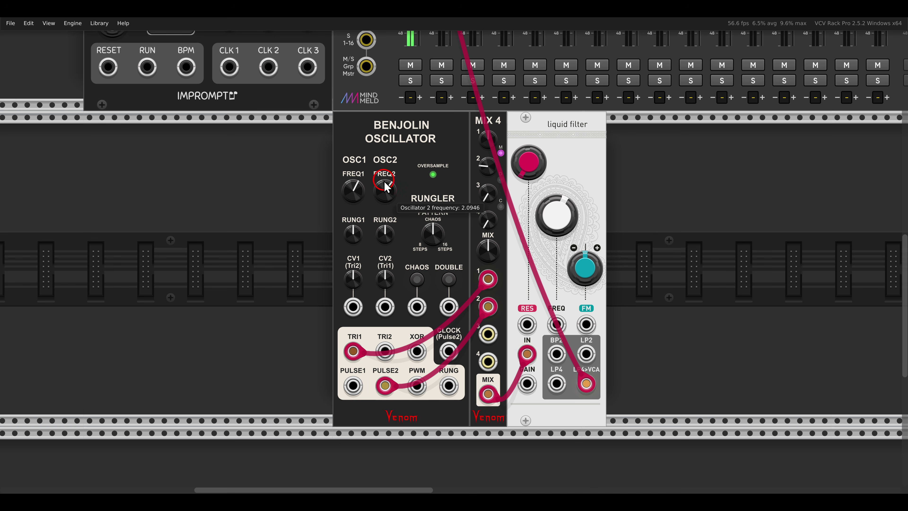
{"action": "left_click_drag", "start_coordinate": [383, 179], "coordinate": [384, 195]}
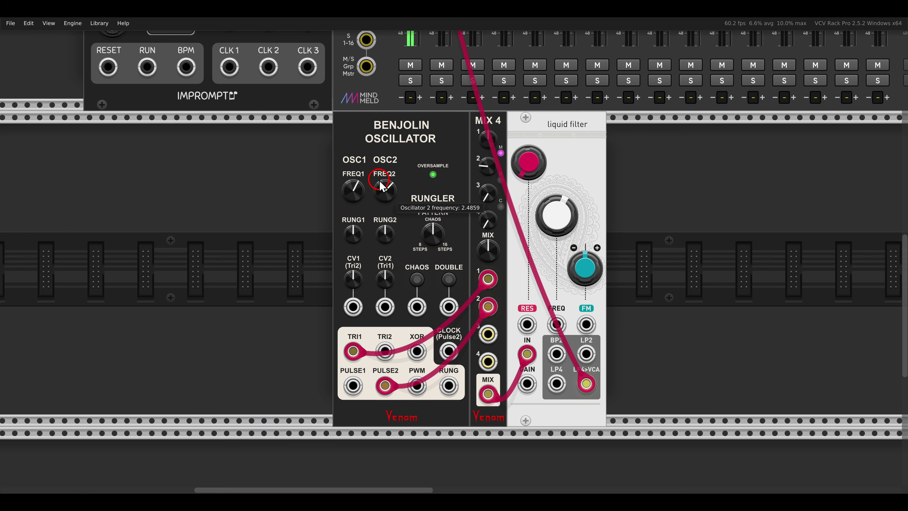
{"action": "left_click_drag", "start_coordinate": [542, 220], "coordinate": [550, 255]}
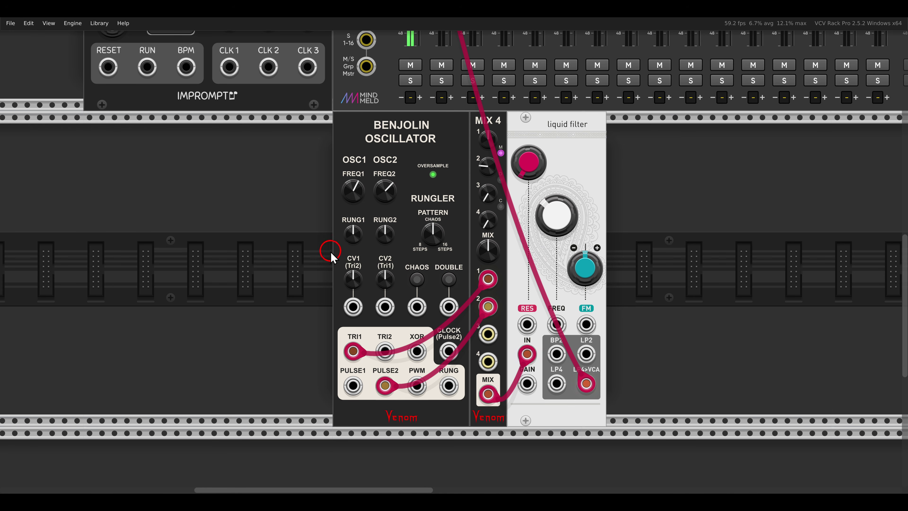
- Raise oscillator 2's CV modulation amount slightly, opening the liquid filter to about 3139 Hz for it and lowering the cutoff again
{"action": "left_click_drag", "start_coordinate": [330, 255], "coordinate": [410, 304]}
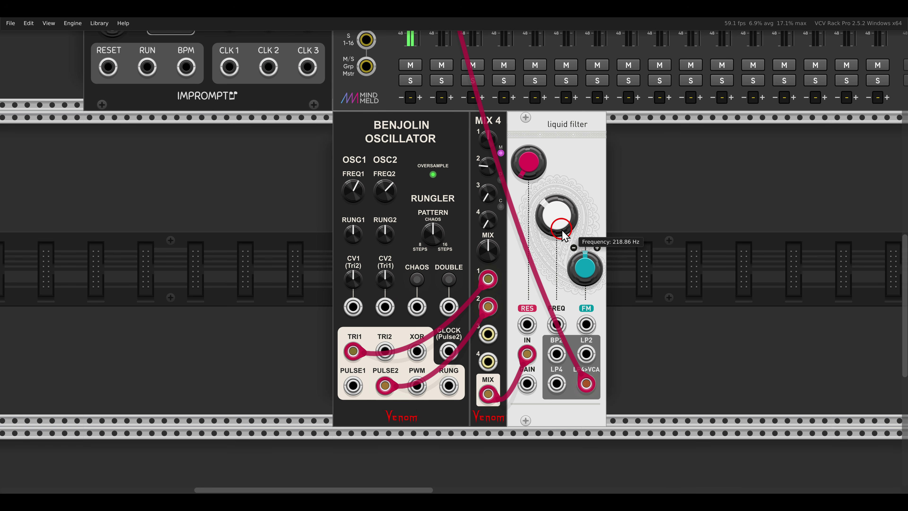
{"action": "left_click_drag", "start_coordinate": [554, 225], "coordinate": [555, 207]}
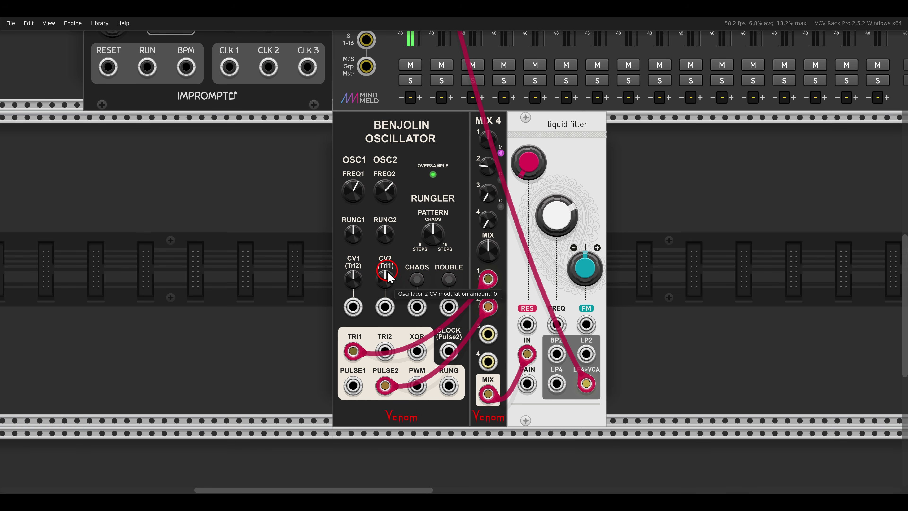
{"action": "left_click_drag", "start_coordinate": [387, 286], "coordinate": [366, 247]}
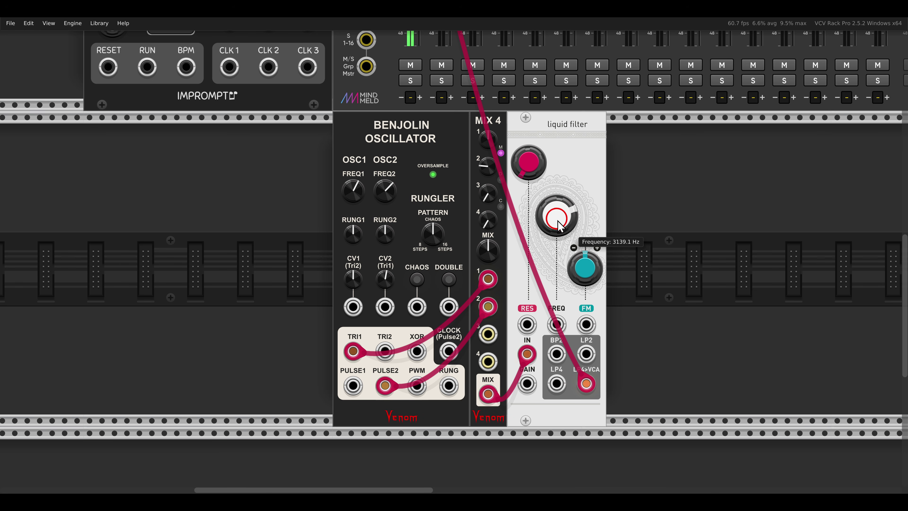
{"action": "left_click_drag", "start_coordinate": [557, 214], "coordinate": [576, 284]}
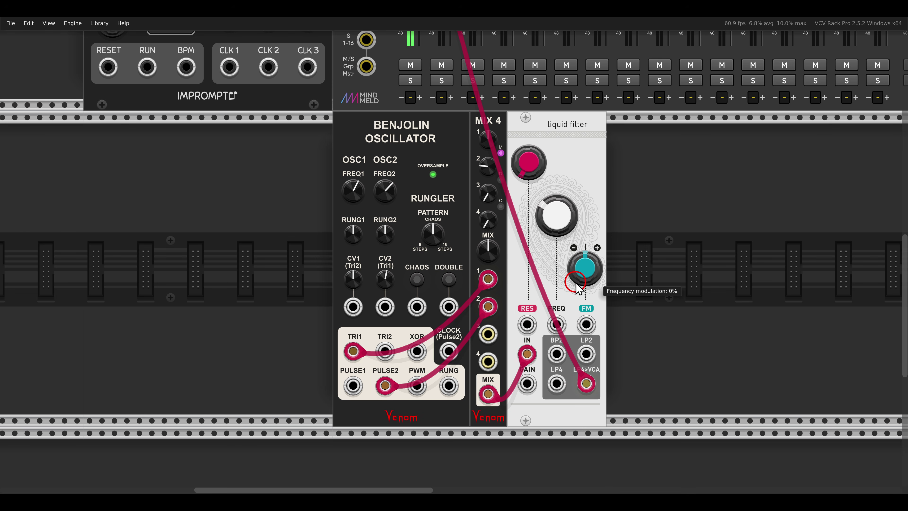
- Add a VCV ADSR EG beside the liquid filter and patch its ENV output into the filter's GAIN input
{"action": "right_click", "coordinate": [623, 272]}
{"action": "left_click", "coordinate": [102, 94]}
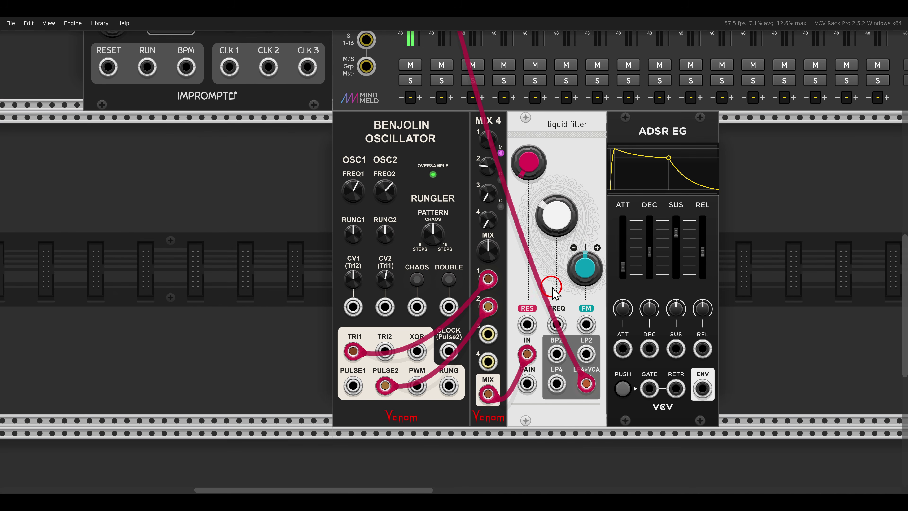
{"action": "left_click_drag", "start_coordinate": [704, 389], "coordinate": [533, 387]}
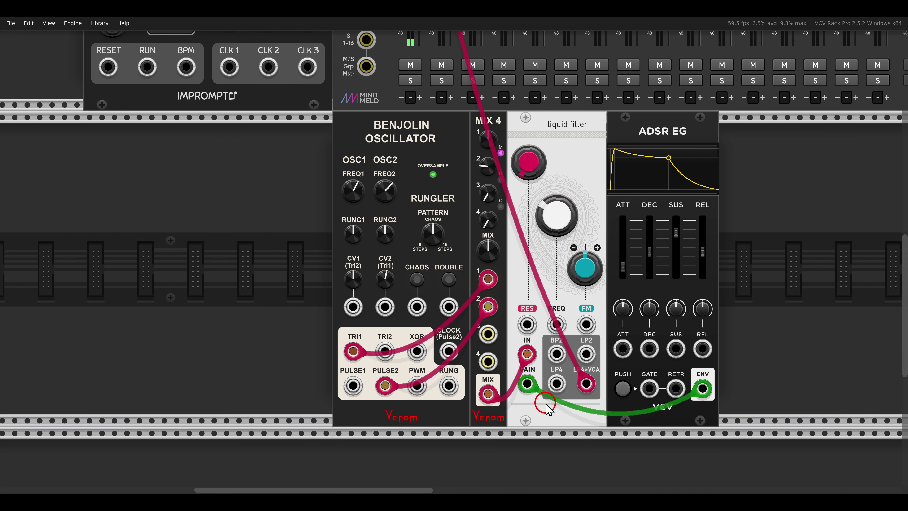
- Duplicate the ADSR EG and patch the copy's ENV output into the liquid filter's FM input
{"action": "key", "text": "ctrl+d"}
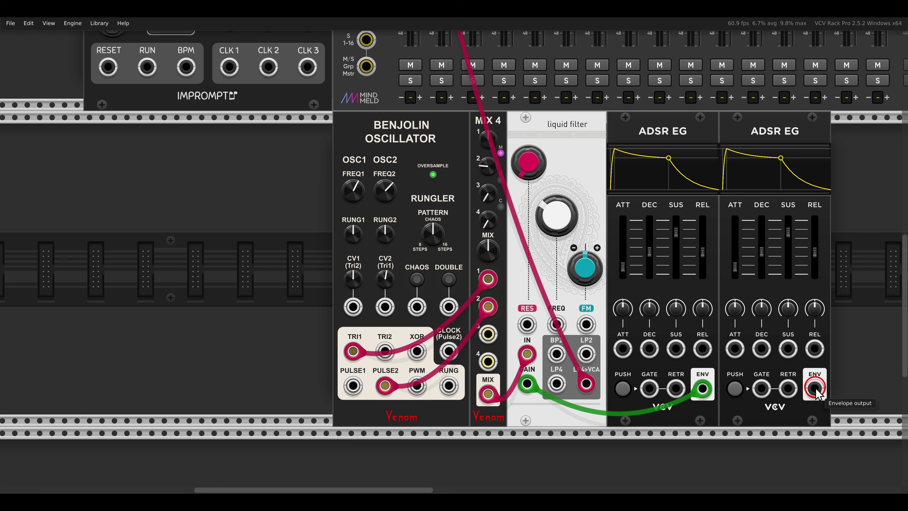
{"action": "left_click_drag", "start_coordinate": [814, 388], "coordinate": [590, 325]}
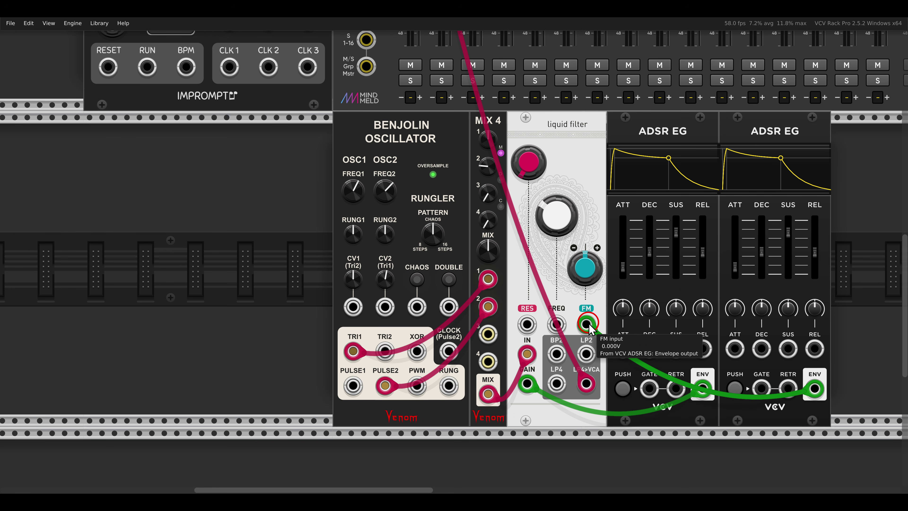
- Set the Clocked module's tempo to 136 BPM and its clock 1 ratio to x4
{"action": "scroll", "coordinate": [590, 327], "scroll_direction": "down", "scroll_amount": 5}
{"action": "scroll", "coordinate": [618, 279], "scroll_direction": "up", "scroll_amount": 3}
{"action": "left_click", "coordinate": [617, 275]}
{"action": "scroll", "coordinate": [450, 249], "scroll_direction": "up", "scroll_amount": 3}
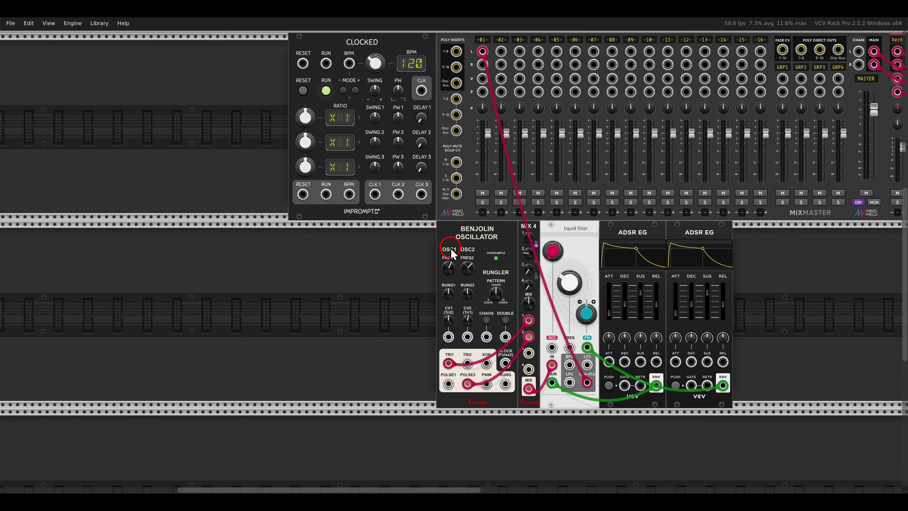
{"action": "mouse_move", "coordinate": [373, 90]}
{"action": "left_mouse_down"}
{"action": "mouse_move", "coordinate": [377, 97]}
{"action": "mouse_move", "coordinate": [365, 77]}
{"action": "mouse_move", "coordinate": [367, 87]}
{"action": "left_mouse_up"}
{"action": "left_click", "coordinate": [309, 142]}
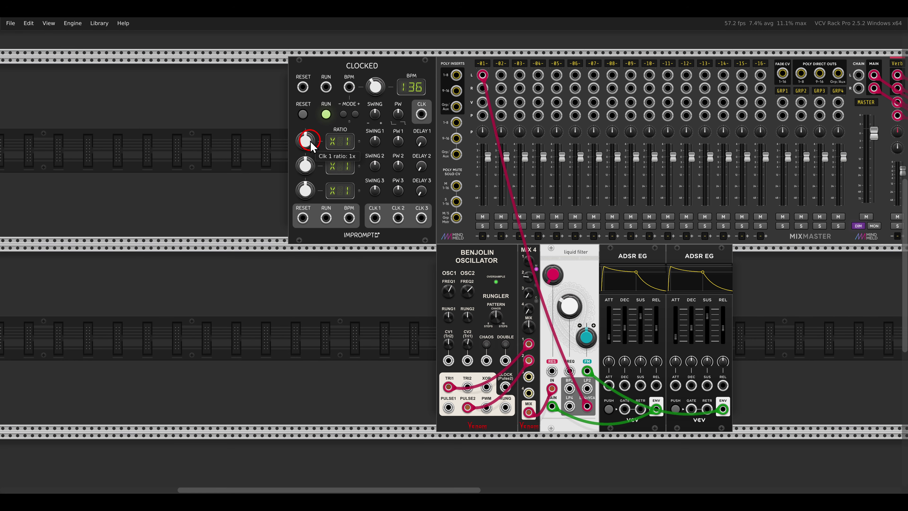
{"action": "left_click_drag", "start_coordinate": [306, 136], "coordinate": [367, 159]}
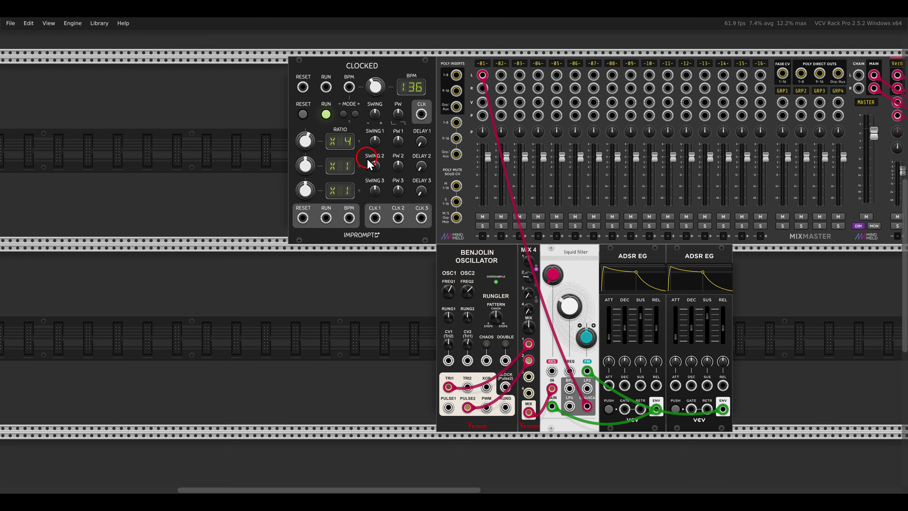
- Patch Clocked's CLK 1 output into the GATE inputs of both ADSR EG modules
{"action": "left_click_drag", "start_coordinate": [374, 217], "coordinate": [691, 410]}
{"action": "left_click_drag", "start_coordinate": [685, 370], "coordinate": [564, 264]}
{"action": "scroll", "coordinate": [487, 234], "scroll_direction": "up", "scroll_amount": 2}
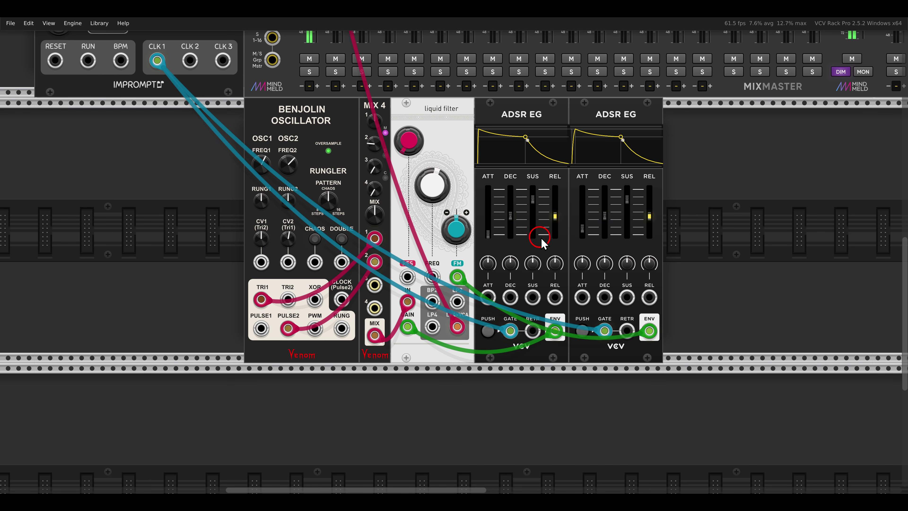
- Lower the sustain of both ADSR EGs to minimum, set the first one's decay to about 46.6 ms and lengthen the second one's decay
{"action": "left_click_drag", "start_coordinate": [533, 199], "coordinate": [533, 235]}
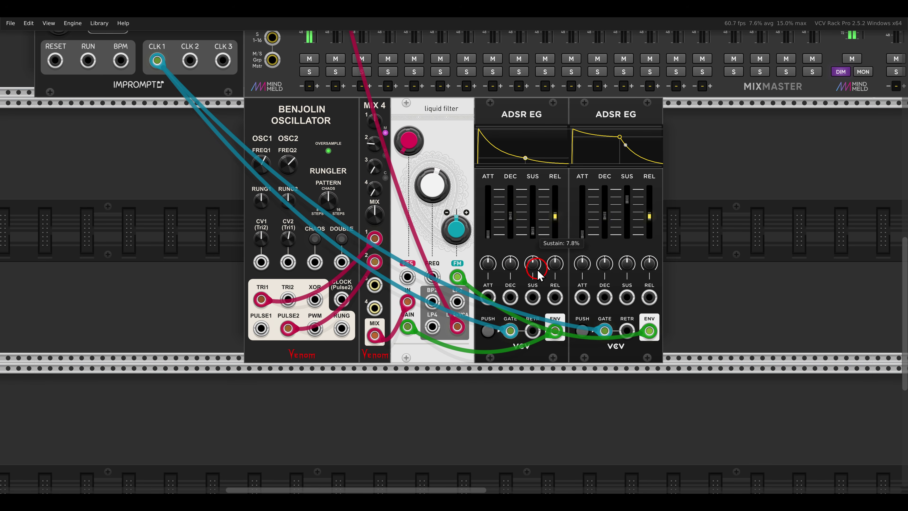
{"action": "left_click_drag", "start_coordinate": [628, 203], "coordinate": [627, 235]}
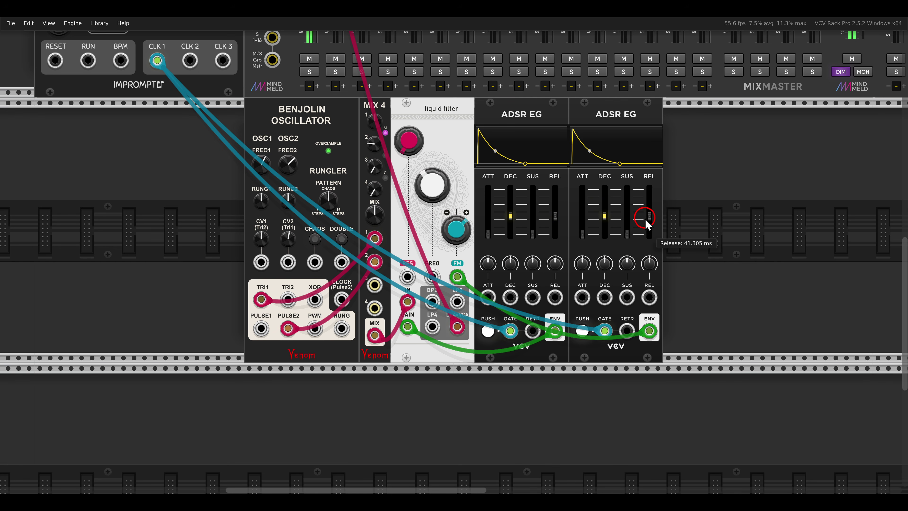
{"action": "left_click_drag", "start_coordinate": [646, 220], "coordinate": [605, 230]}
{"action": "left_click_drag", "start_coordinate": [461, 239], "coordinate": [519, 225]}
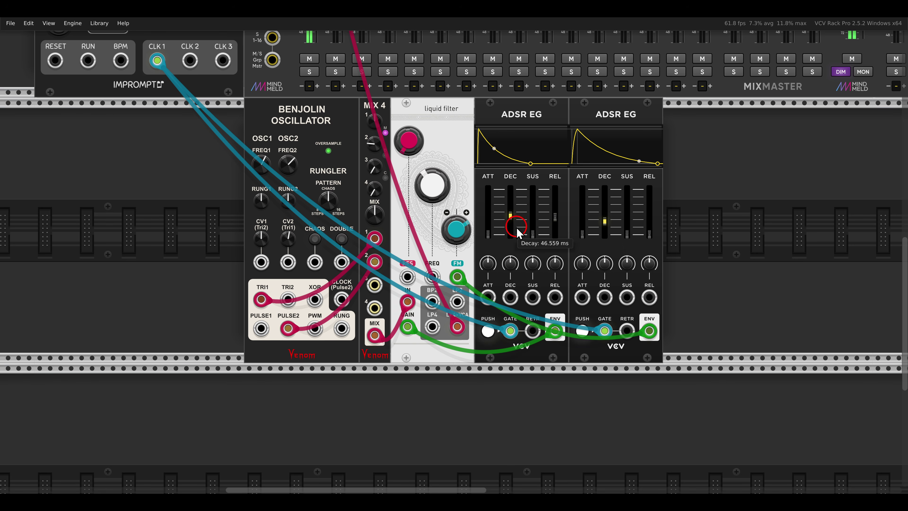
{"action": "left_click_drag", "start_coordinate": [605, 229], "coordinate": [609, 230]}
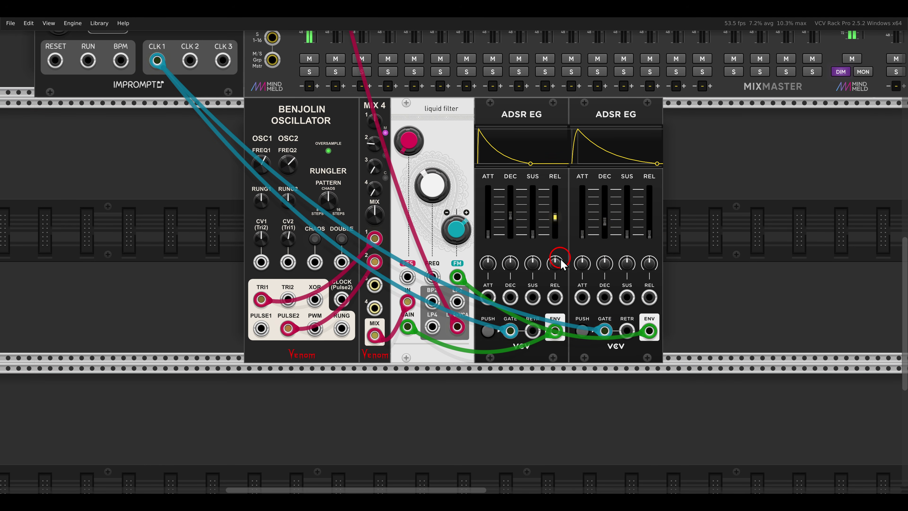
- Patch Clocked's CLK 1 output into the Benjolin Oscillator's CLOCK input
{"action": "mouse_move", "coordinate": [433, 198]}
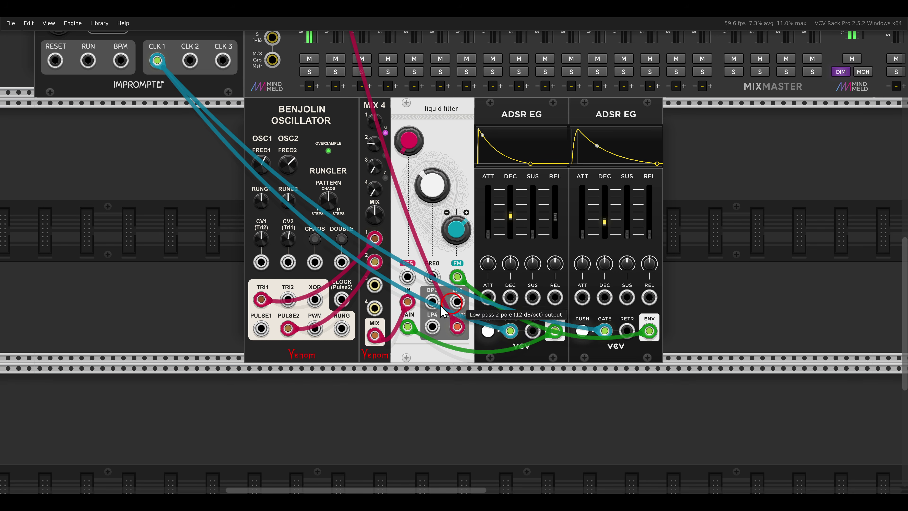
{"action": "left_click", "coordinate": [329, 326]}
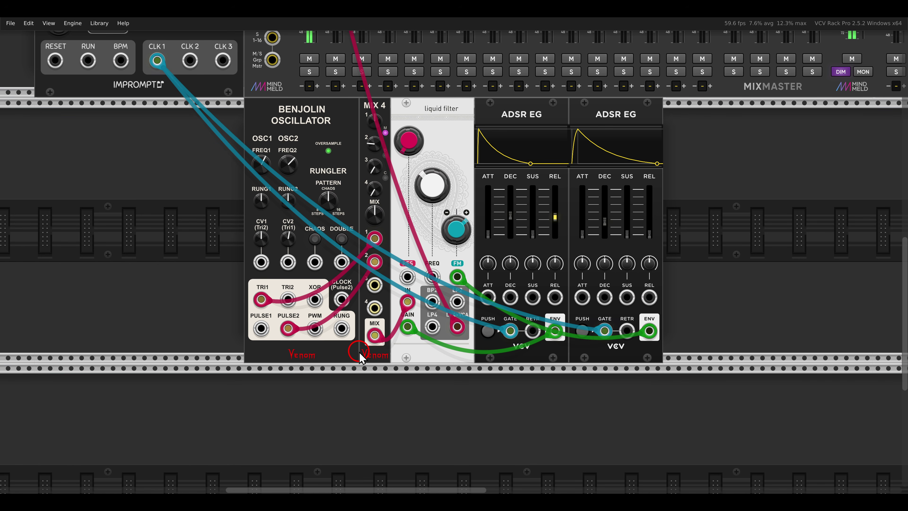
{"action": "scroll", "coordinate": [358, 322], "scroll_direction": "down", "scroll_amount": 3}
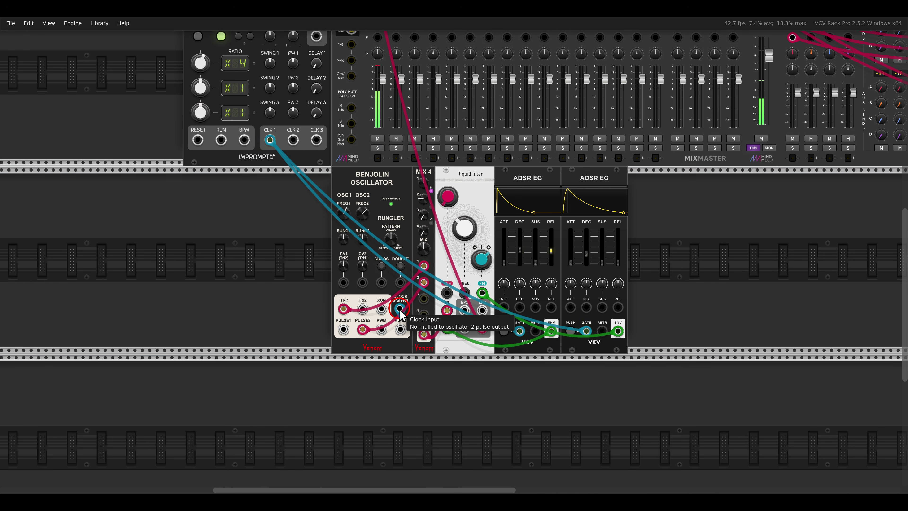
{"action": "left_click_drag", "start_coordinate": [400, 309], "coordinate": [270, 145]}
{"action": "scroll", "coordinate": [425, 317], "scroll_direction": "up", "scroll_amount": 3}
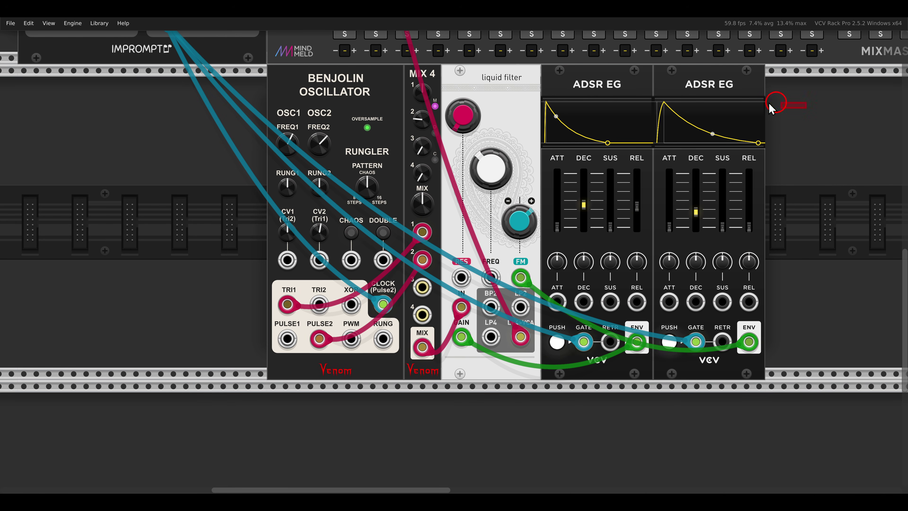
- Insert a second MIX 4 before the liquid filter, patching Benjolin's RUNG into its channel 1 and its MIX output into the filter's FREQ input
{"action": "left_click_drag", "start_coordinate": [780, 102], "coordinate": [654, 92]}
{"action": "left_click", "coordinate": [522, 116]}
{"action": "right_click", "coordinate": [518, 120]}
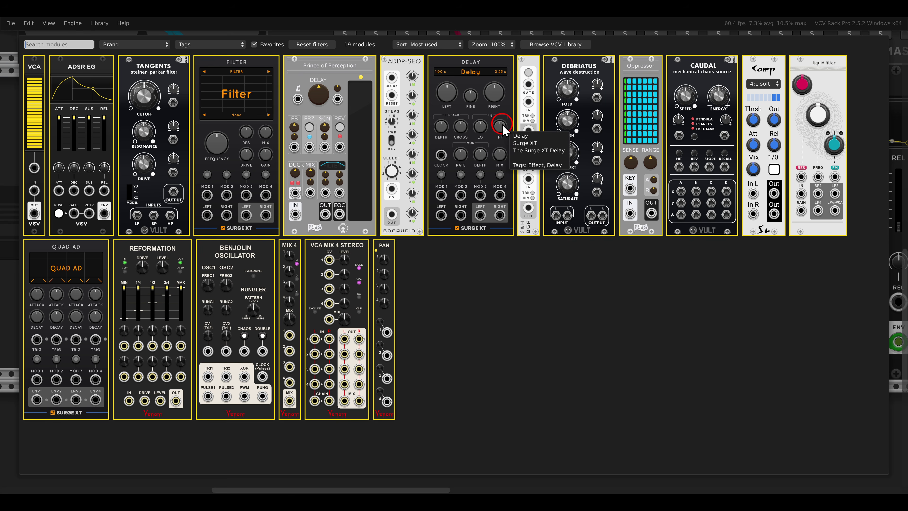
{"action": "left_click_drag", "start_coordinate": [282, 256], "coordinate": [383, 339]}
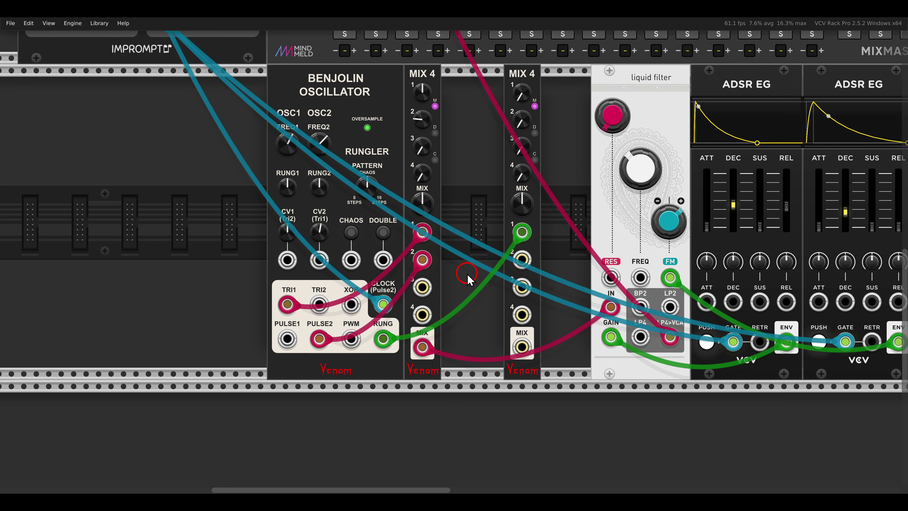
{"action": "left_click_drag", "start_coordinate": [522, 346], "coordinate": [641, 277]}
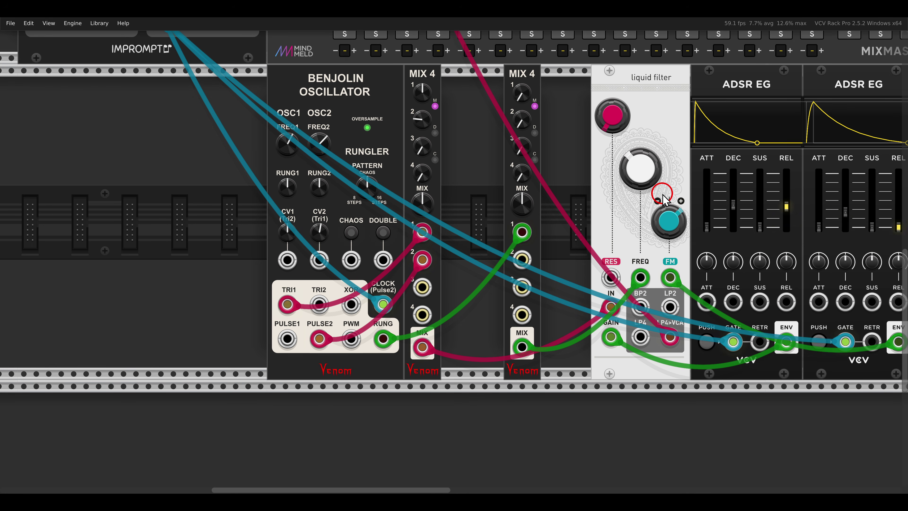
- Raise the second MIX 4's channel 1 level and set the liquid filter's frequency to about 258.5 Hz
{"action": "mouse_move", "coordinate": [520, 94]}
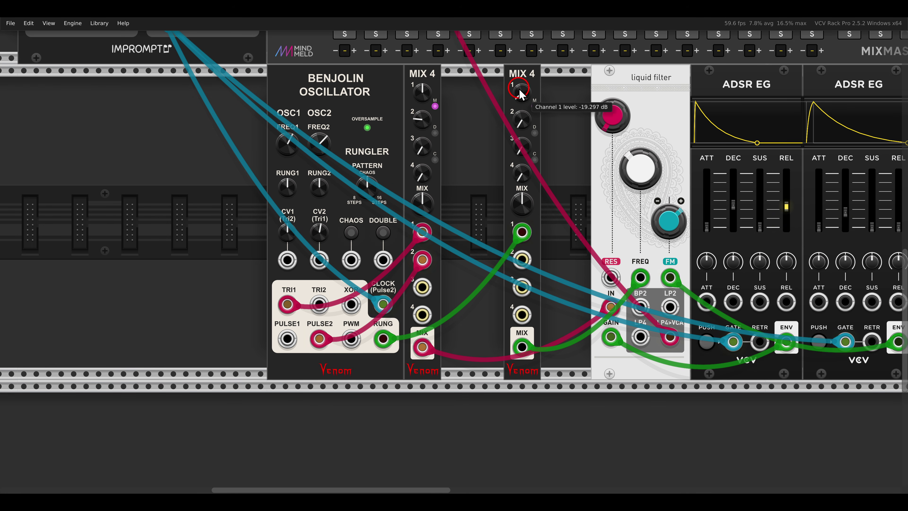
{"action": "left_click_drag", "start_coordinate": [520, 94], "coordinate": [516, 97]}
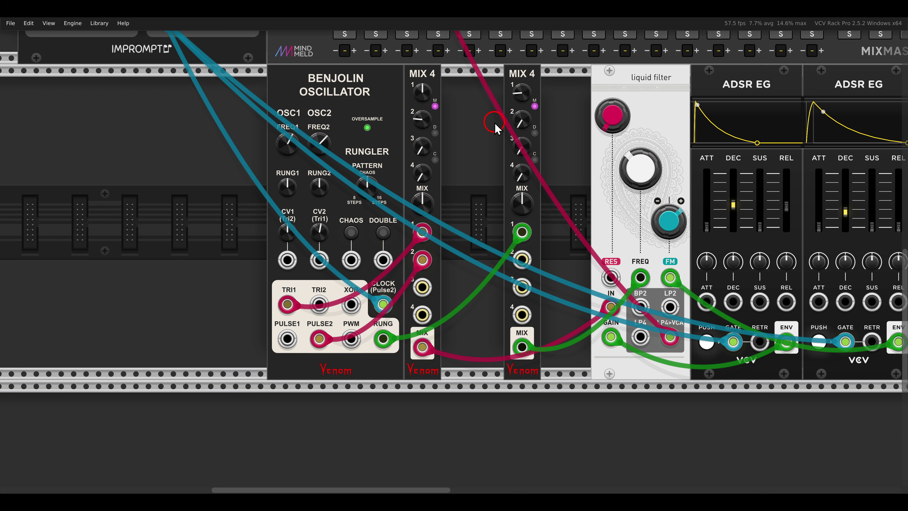
{"action": "mouse_move", "coordinate": [632, 172]}
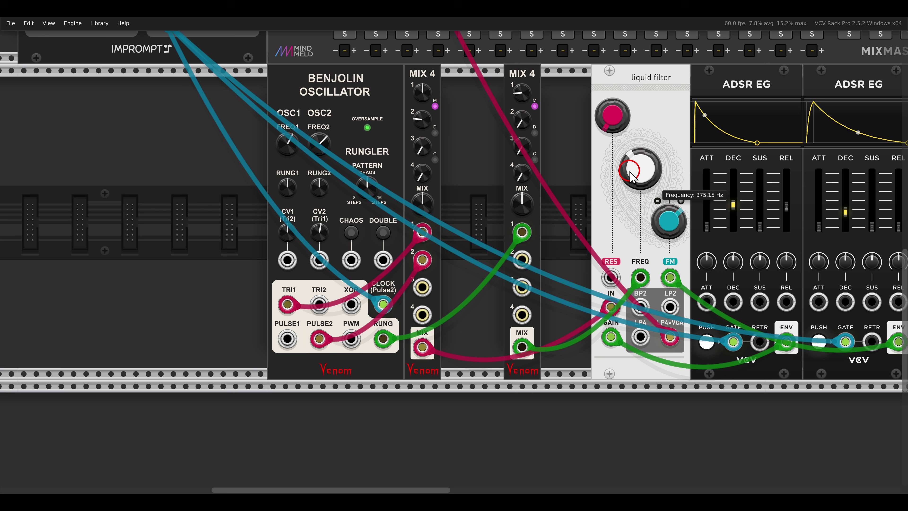
{"action": "left_click_drag", "start_coordinate": [630, 174], "coordinate": [624, 177]}
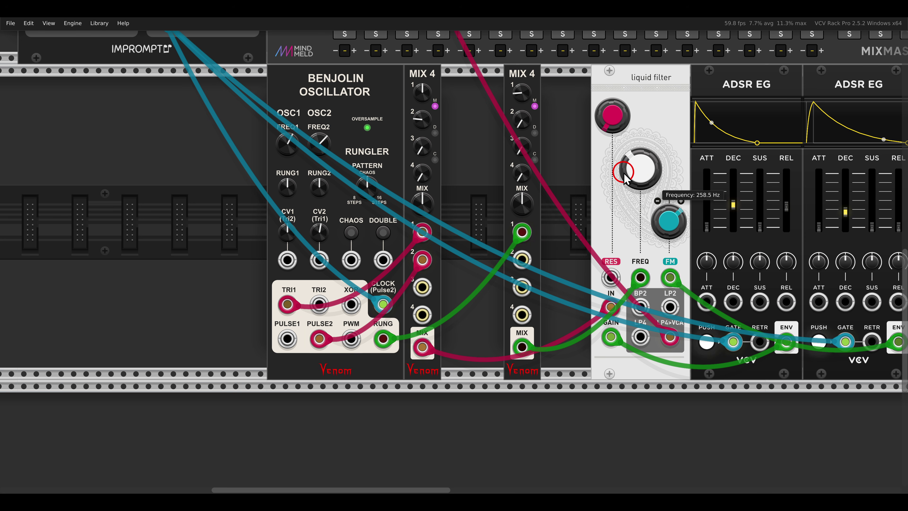
- Set the Benjolin Oscillator's rungler pattern to -1, the 8-step end of its range
{"action": "scroll", "coordinate": [522, 187], "scroll_direction": "left", "scroll_amount": 3}
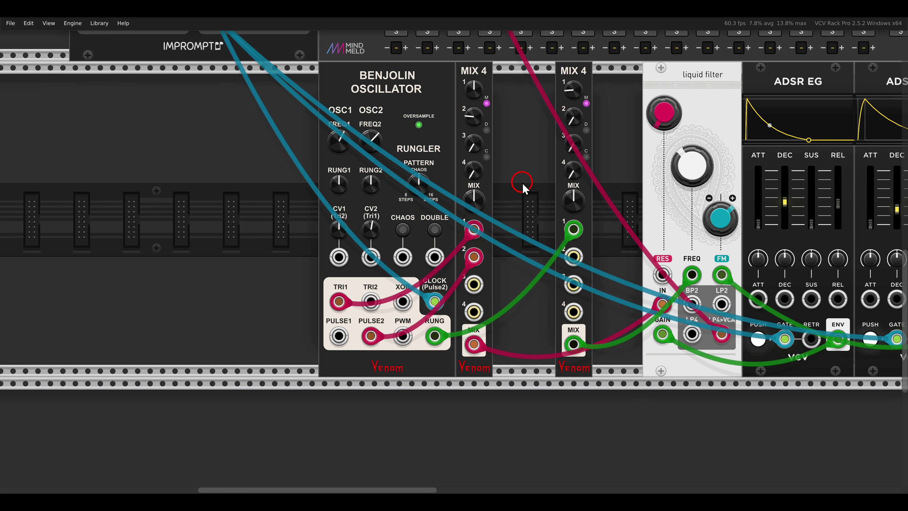
{"action": "scroll", "coordinate": [454, 179], "scroll_direction": "up", "scroll_amount": 2}
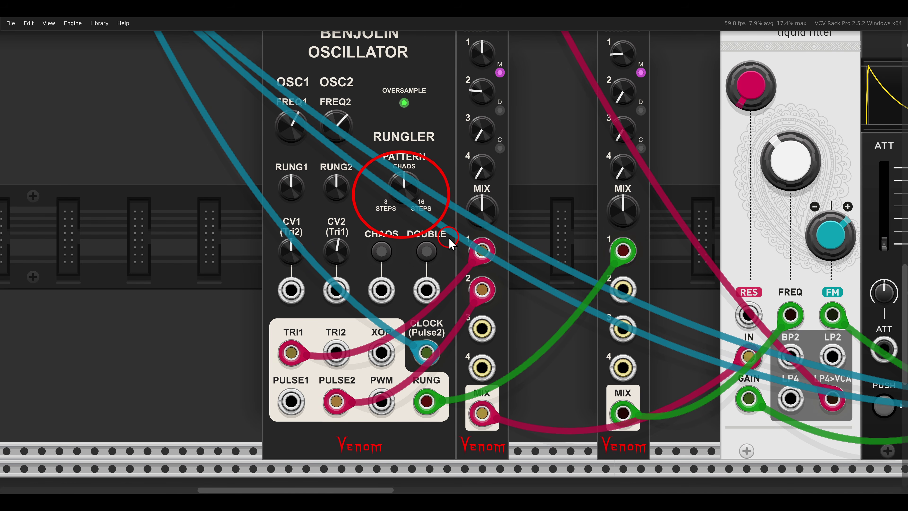
{"action": "mouse_move", "coordinate": [409, 188]}
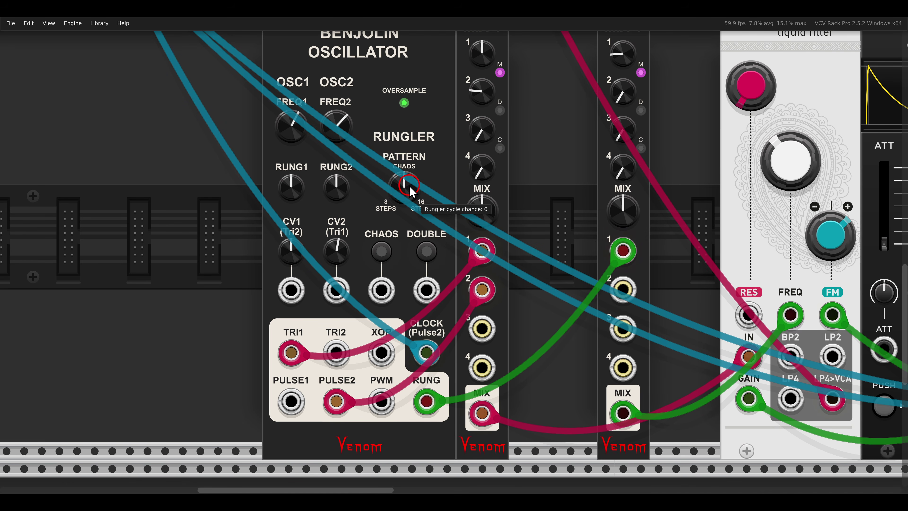
{"action": "scroll", "coordinate": [519, 240], "scroll_direction": "down", "scroll_amount": 2}
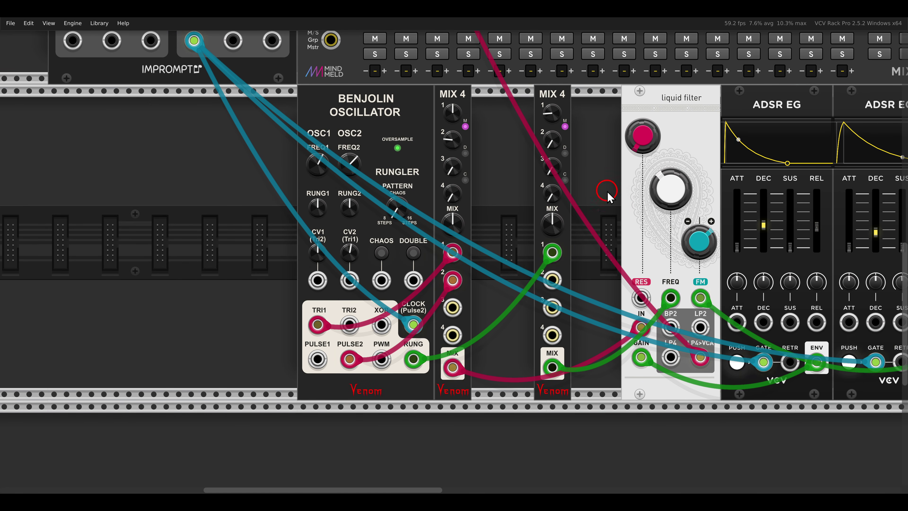
- Move the second MIX 4 against the liquid filter and shift it with the filter and both ADSR EGs closer to the first MIX 4
{"action": "left_click_drag", "start_coordinate": [559, 104], "coordinate": [614, 106]}
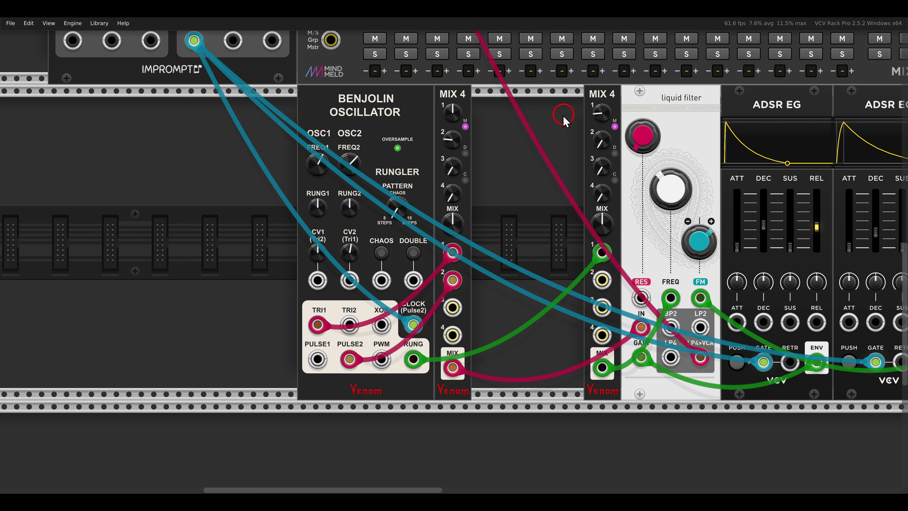
{"action": "left_click_drag", "start_coordinate": [564, 119], "coordinate": [861, 141]}
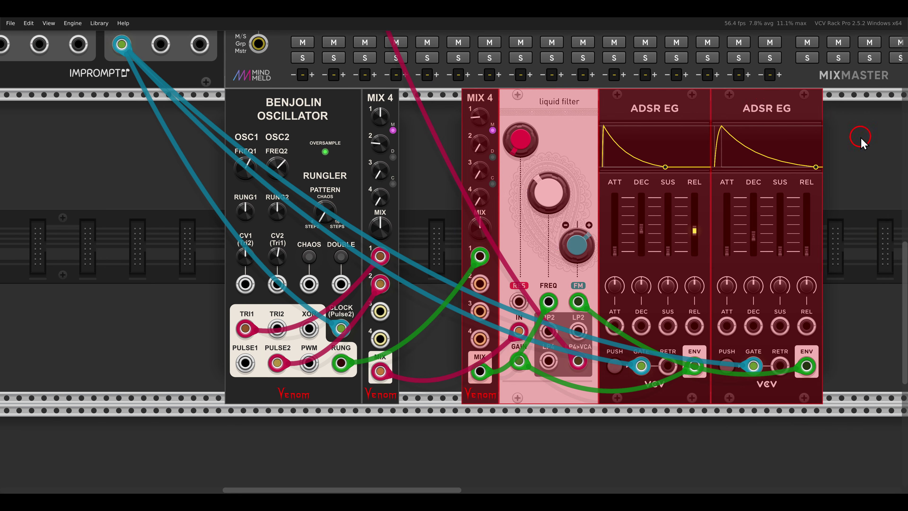
{"action": "left_click", "coordinate": [862, 141]}
- Turn the Benjolin Oscillator's rungler pattern slightly away from 8 steps towards chaos
{"action": "scroll", "coordinate": [644, 179], "scroll_direction": "left", "scroll_amount": 3}
{"action": "scroll", "coordinate": [439, 220], "scroll_direction": "up", "scroll_amount": 2}
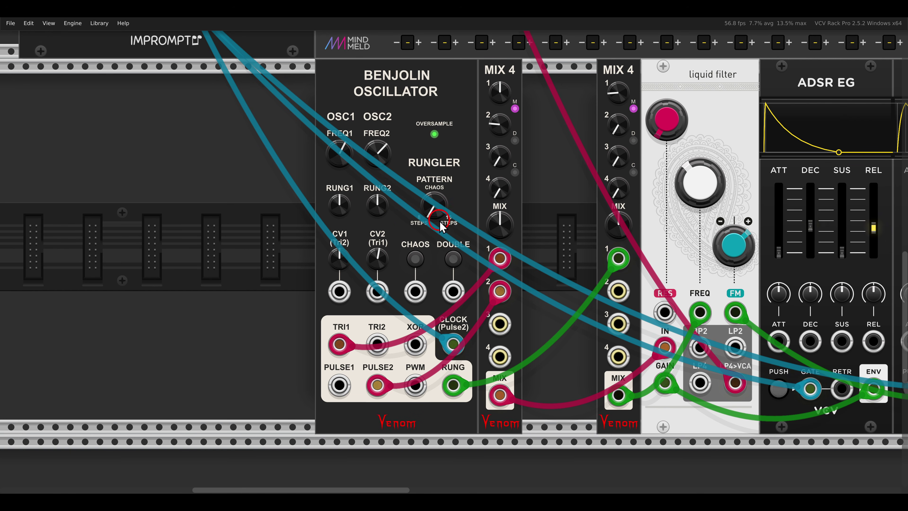
{"action": "mouse_move", "coordinate": [442, 220]}
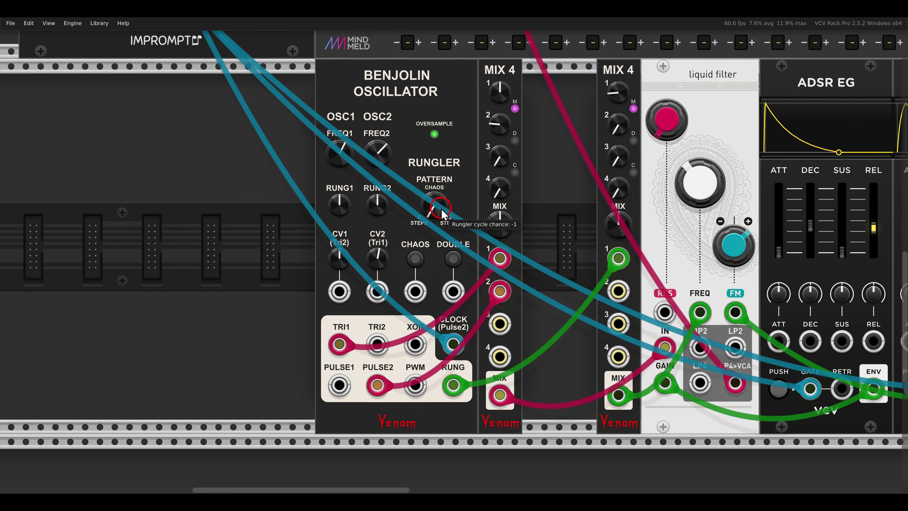
{"action": "left_click_drag", "start_coordinate": [442, 212], "coordinate": [416, 189]}
{"action": "left_click_drag", "start_coordinate": [562, 207], "coordinate": [350, 210]}
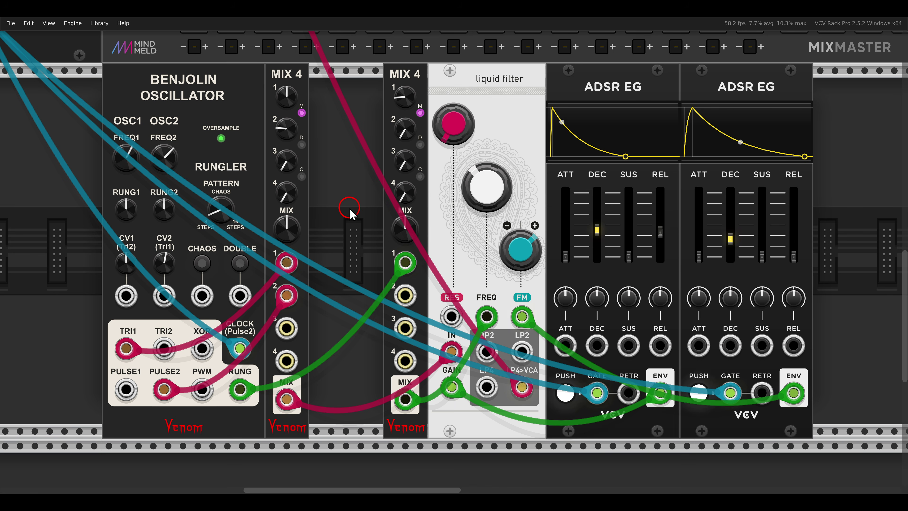
{"action": "scroll", "coordinate": [349, 211], "scroll_direction": "down", "scroll_amount": 1}
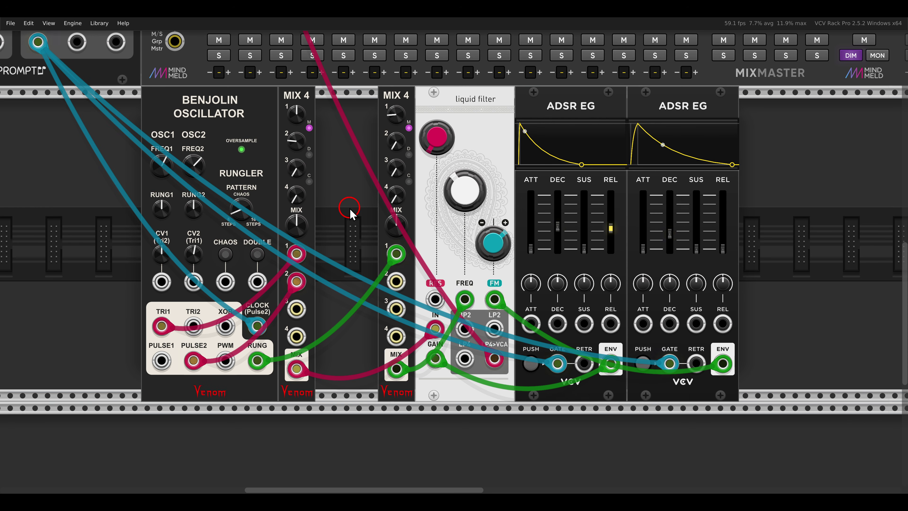
- Make room between the two MIX 4 modules for a Bogaudio ADDR-SEQ and patch its OUT into the second MIX 4's channel 2 input
{"action": "left_click_drag", "start_coordinate": [350, 211], "coordinate": [241, 137]}
{"action": "left_click", "coordinate": [349, 170]}
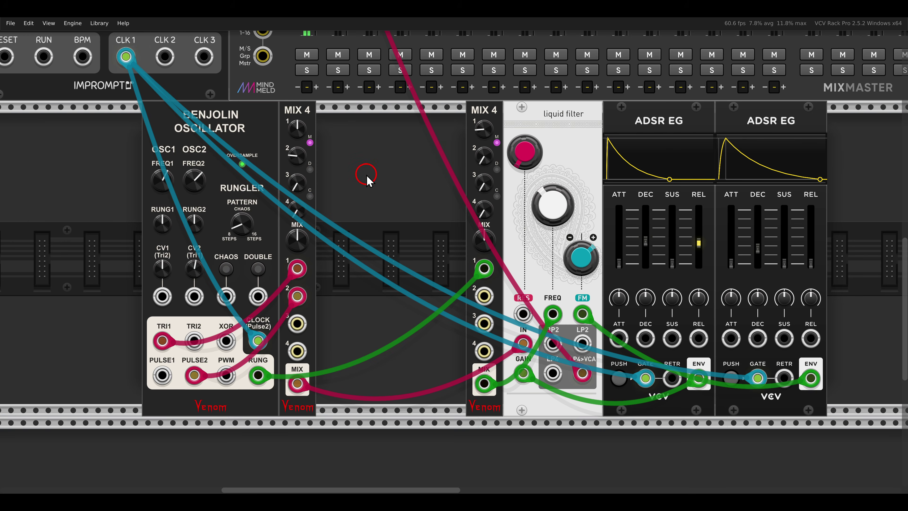
{"action": "right_click", "coordinate": [388, 182]}
{"action": "left_click", "coordinate": [406, 208]}
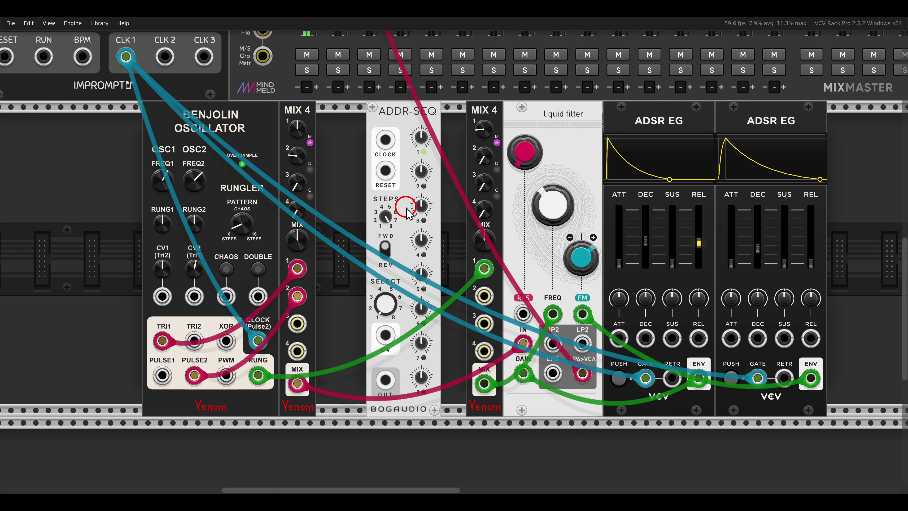
{"action": "left_click_drag", "start_coordinate": [385, 380], "coordinate": [483, 296]}
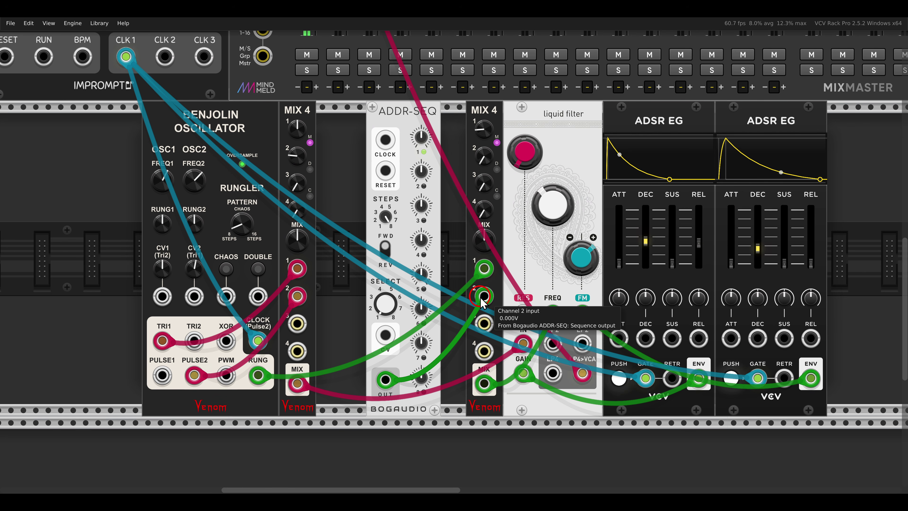
- Patch Clocked's CLK 1 output into the ADDR-SEQ's CLOCK input and Clocked's RESET output into its RESET input
{"action": "left_click_drag", "start_coordinate": [450, 263], "coordinate": [541, 279]}
{"action": "scroll", "coordinate": [542, 279], "scroll_direction": "down", "scroll_amount": 3}
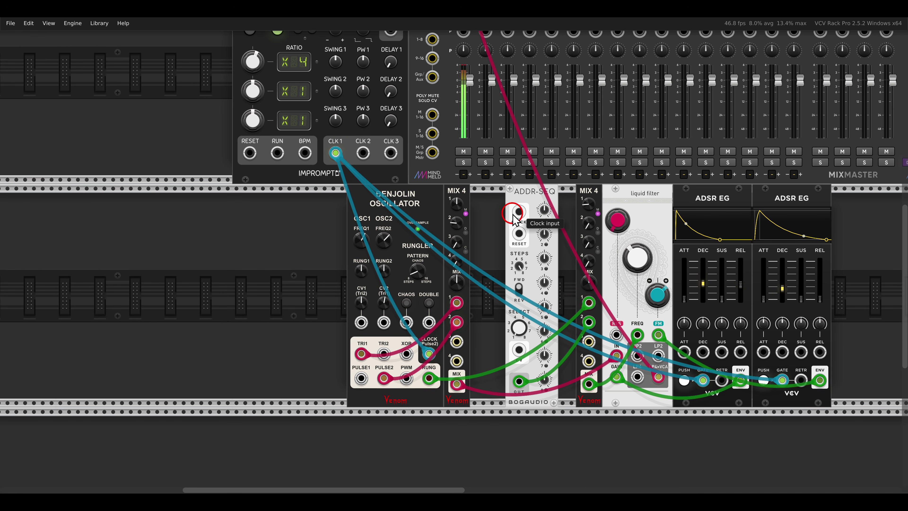
{"action": "left_click_drag", "start_coordinate": [519, 211], "coordinate": [335, 152]}
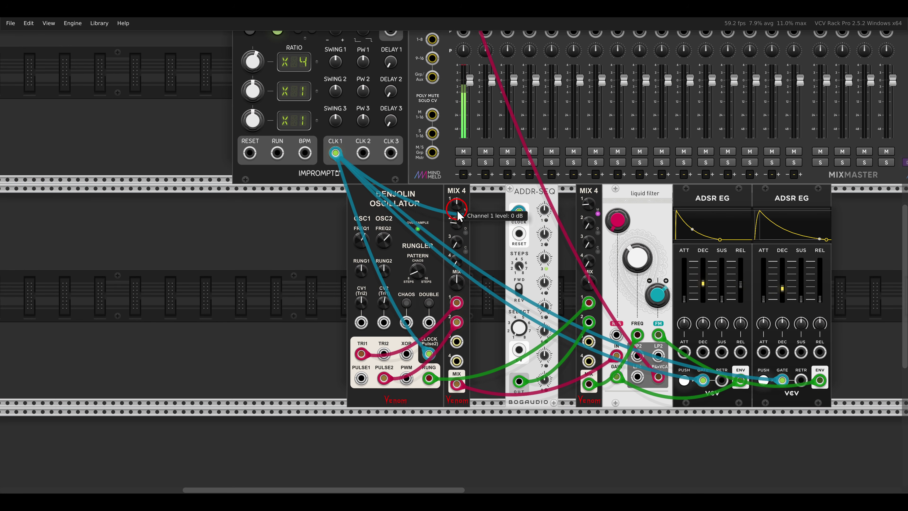
{"action": "left_click_drag", "start_coordinate": [519, 234], "coordinate": [275, 165]}
- Adjust the ADDR-SEQ's step values and set the second MIX 4's channel 2 level to about -4.3 dB
{"action": "scroll", "coordinate": [543, 259], "scroll_direction": "up", "scroll_amount": 4}
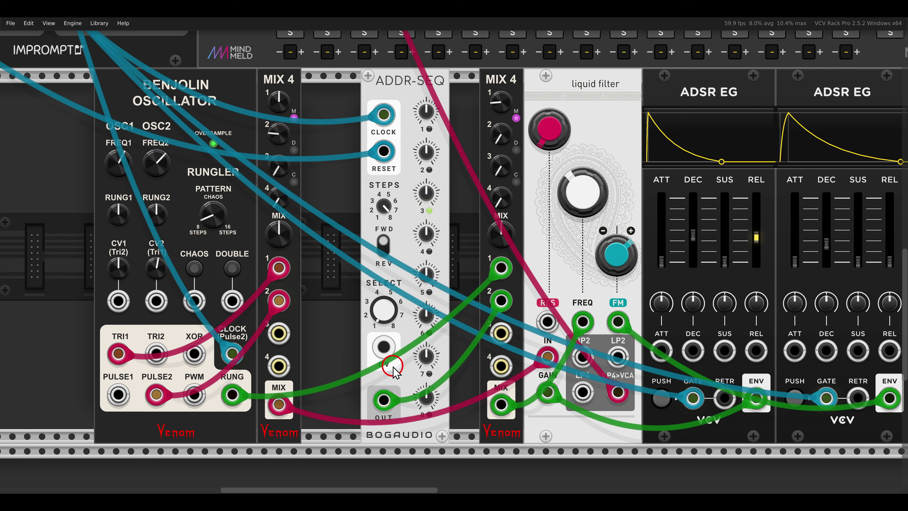
{"action": "left_click_drag", "start_coordinate": [499, 142], "coordinate": [483, 115]}
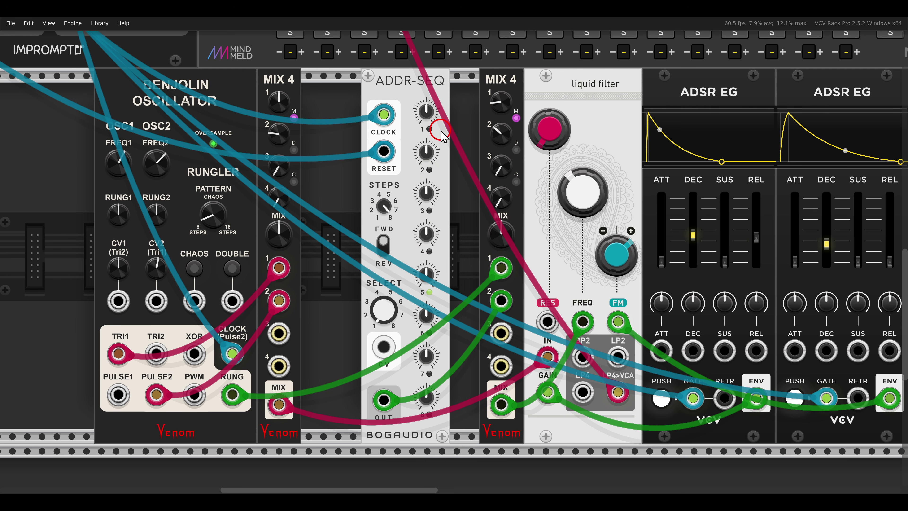
{"action": "left_click", "coordinate": [424, 114]}
{"action": "mouse_move", "coordinate": [424, 114]}
{"action": "left_mouse_down"}
{"action": "mouse_move", "coordinate": [404, 90]}
{"action": "mouse_move", "coordinate": [405, 107]}
{"action": "mouse_move", "coordinate": [423, 118]}
{"action": "mouse_move", "coordinate": [421, 111]}
{"action": "left_mouse_up"}
{"action": "left_click_drag", "start_coordinate": [416, 219], "coordinate": [416, 220]}
{"action": "scroll", "coordinate": [427, 174], "scroll_direction": "down", "scroll_amount": 3, "text": "ctrl"}
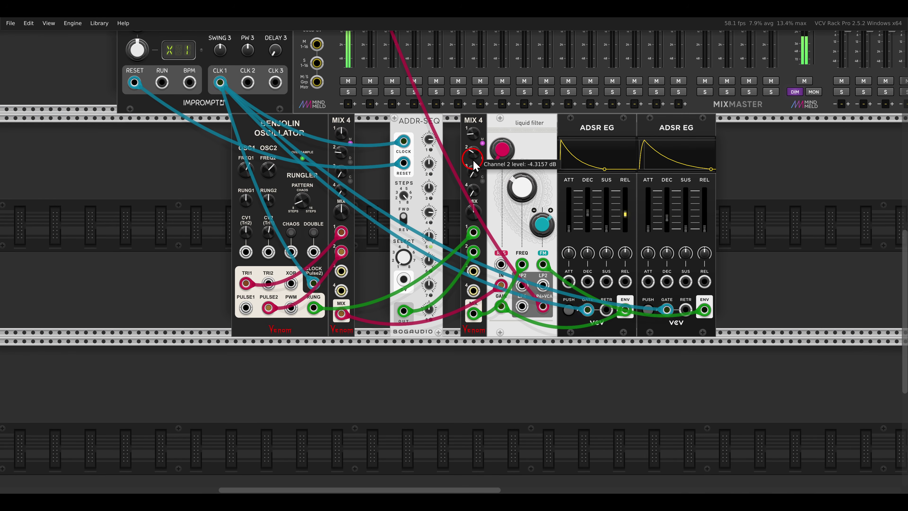
{"action": "left_click_drag", "start_coordinate": [473, 160], "coordinate": [472, 176]}
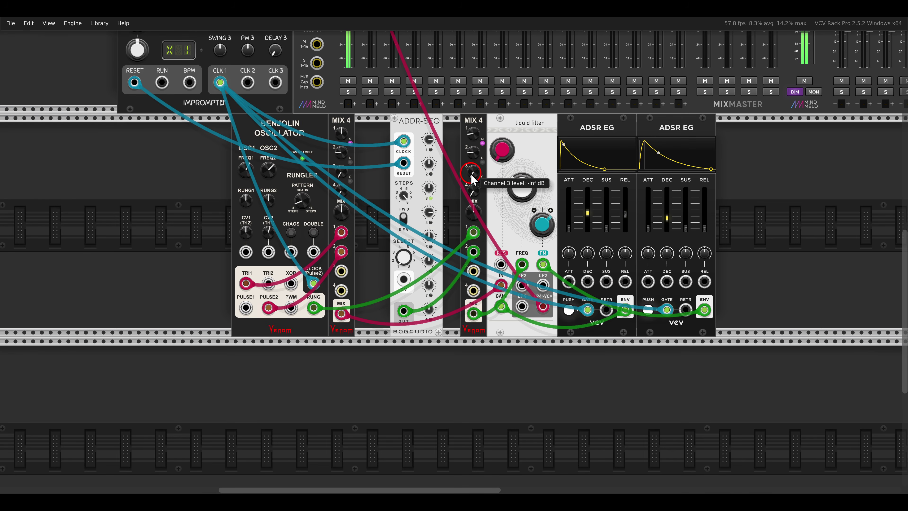
- Close the gaps in the row by moving the ADDR-SEQ beside the first MIX 4 and the second MIX 4, liquid filter and both ADSR EGs against it
{"action": "left_click_drag", "start_coordinate": [432, 125], "coordinate": [388, 125]}
{"action": "left_click_drag", "start_coordinate": [436, 144], "coordinate": [619, 151]}
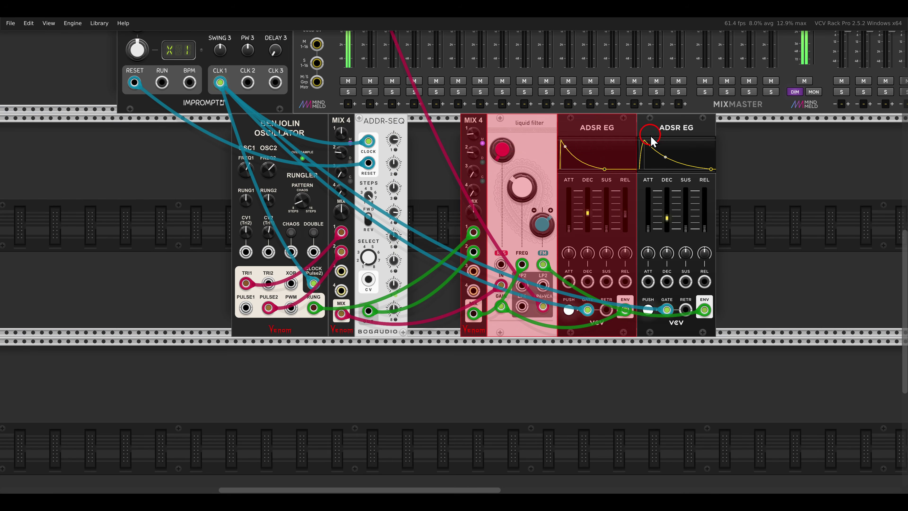
{"action": "left_click_drag", "start_coordinate": [752, 143], "coordinate": [478, 139]}
{"action": "left_click_drag", "start_coordinate": [548, 127], "coordinate": [480, 131]}
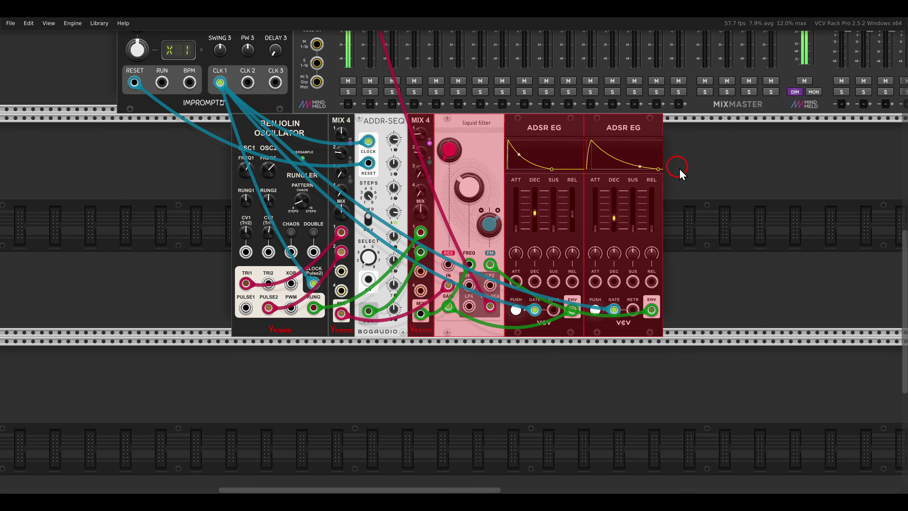
{"action": "left_click", "coordinate": [680, 171]}
{"action": "scroll", "coordinate": [378, 175], "scroll_direction": "up", "scroll_amount": 3}
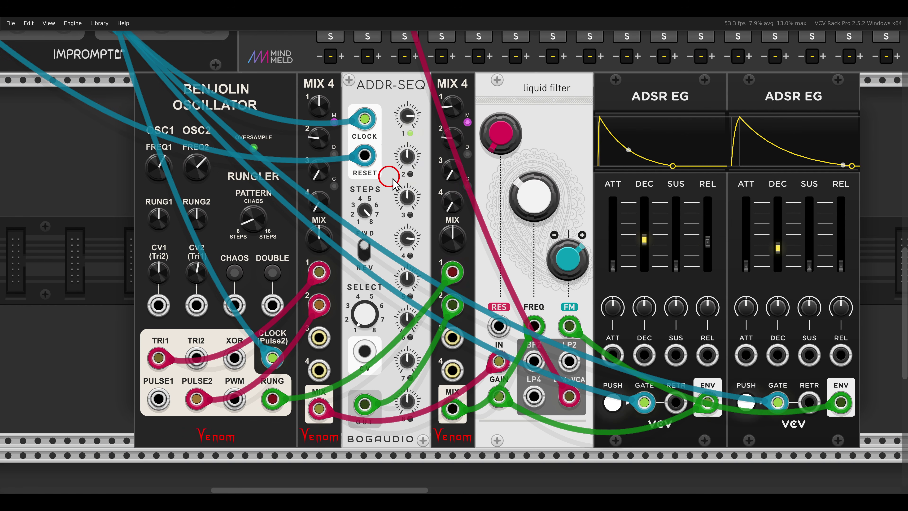
- Fine-tune the liquid filter's frequency and set its resonance to about 28%
{"action": "mouse_move", "coordinate": [522, 204]}
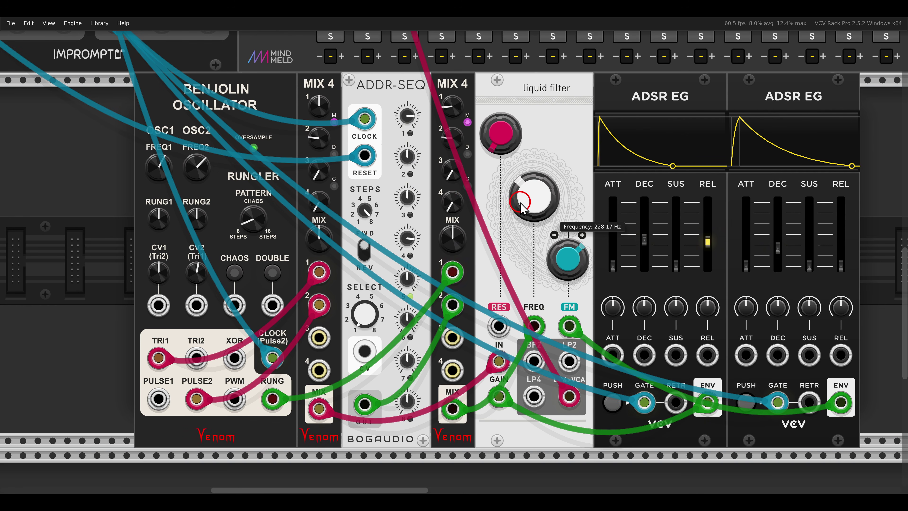
{"action": "mouse_move", "coordinate": [523, 205]}
{"action": "left_mouse_down"}
{"action": "mouse_move", "coordinate": [503, 196]}
{"action": "mouse_move", "coordinate": [508, 211]}
{"action": "left_mouse_up"}
{"action": "scroll", "coordinate": [509, 210], "scroll_direction": "down", "scroll_amount": 2}
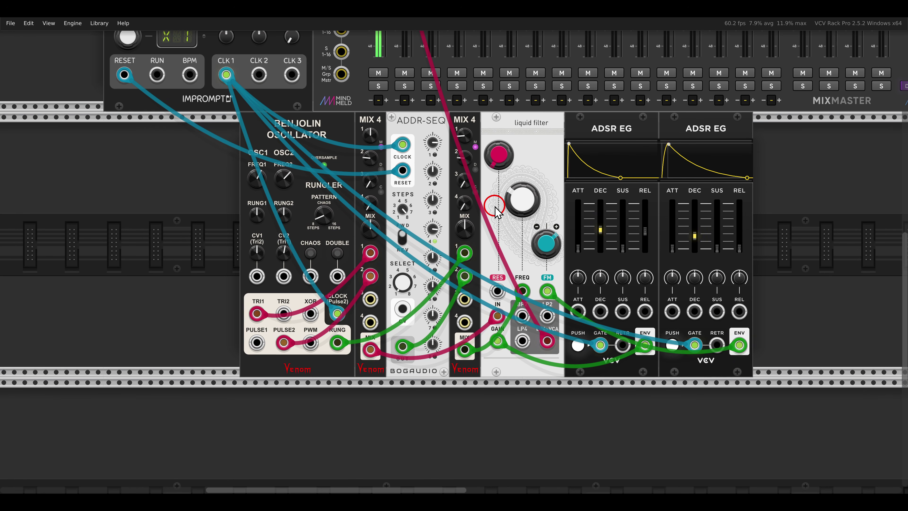
{"action": "mouse_move", "coordinate": [501, 164]}
{"action": "left_click_drag", "start_coordinate": [497, 153], "coordinate": [472, 73]}
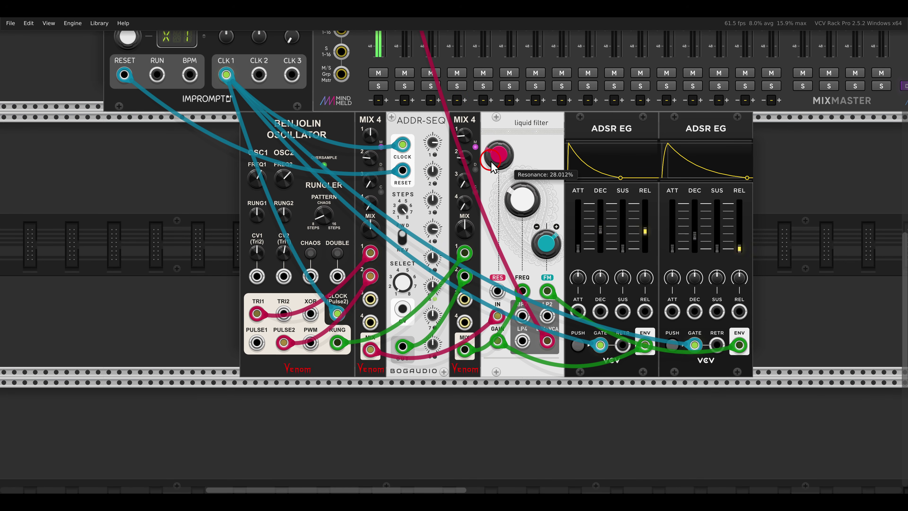
{"action": "mouse_move", "coordinate": [493, 167]}
{"action": "left_mouse_down"}
{"action": "mouse_move", "coordinate": [471, 86]}
{"action": "mouse_move", "coordinate": [485, 166]}
{"action": "left_mouse_up"}
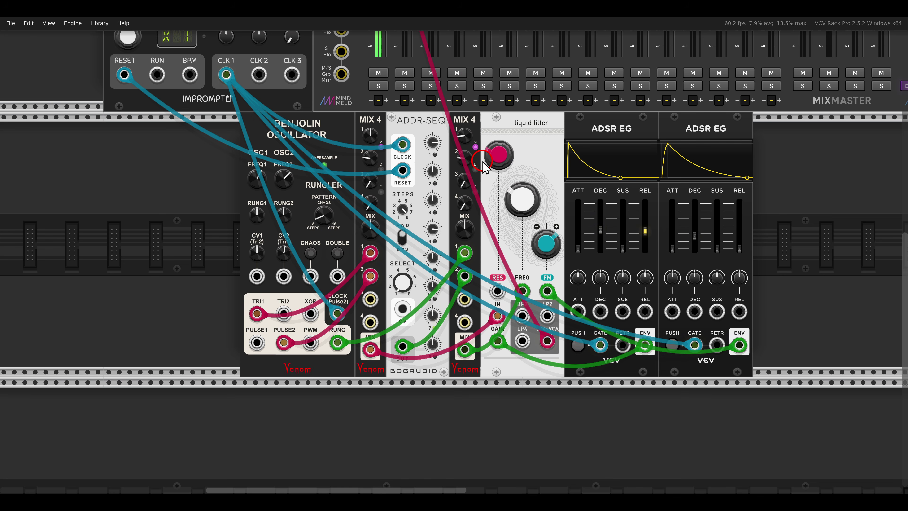
- Move the whole Benjolin voice row so that it lines up with the edge of the Clocked module above
{"action": "left_click_drag", "start_coordinate": [180, 161], "coordinate": [699, 171]}
{"action": "left_click_drag", "start_coordinate": [698, 127], "coordinate": [560, 130]}
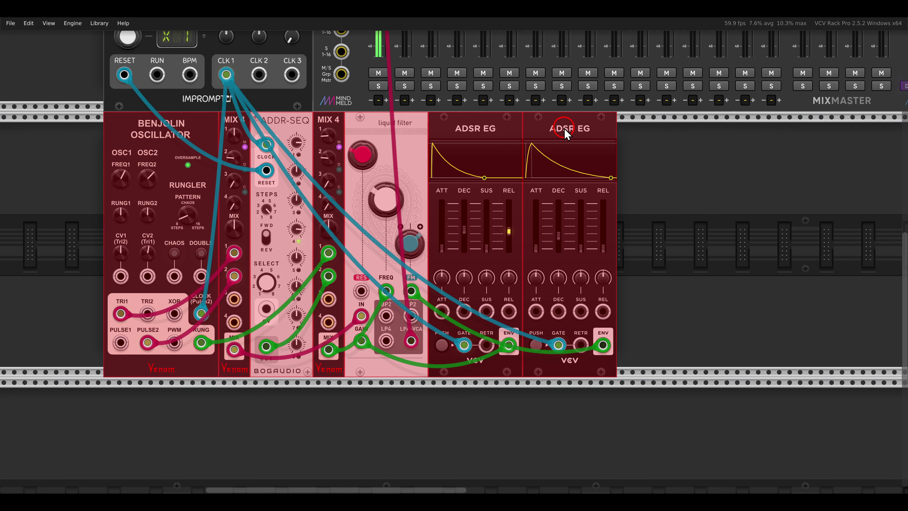
{"action": "left_click", "coordinate": [643, 183]}
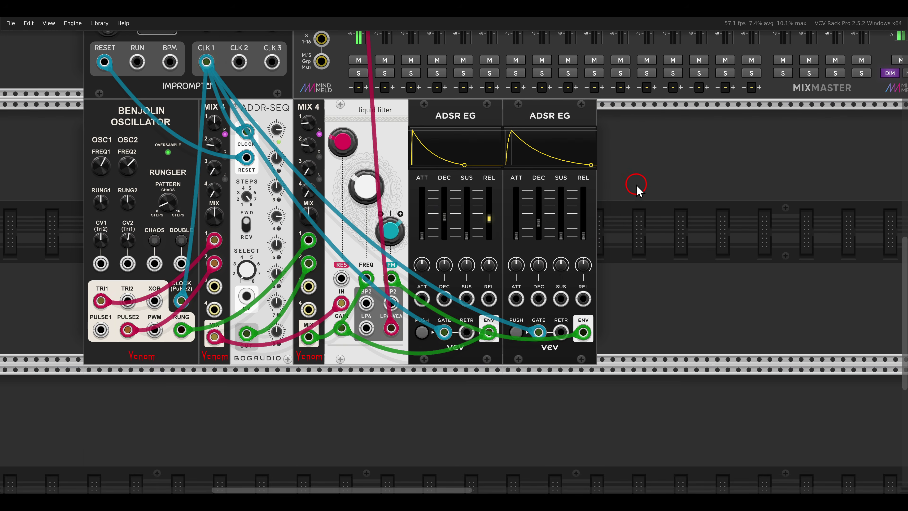
- Add a Prince of Perception delay after the ADSR EGs, feed it from the liquid filter's LP4>VCA output and patch its OUT into MixMaster channel 2's left input
{"action": "right_click", "coordinate": [636, 186]}
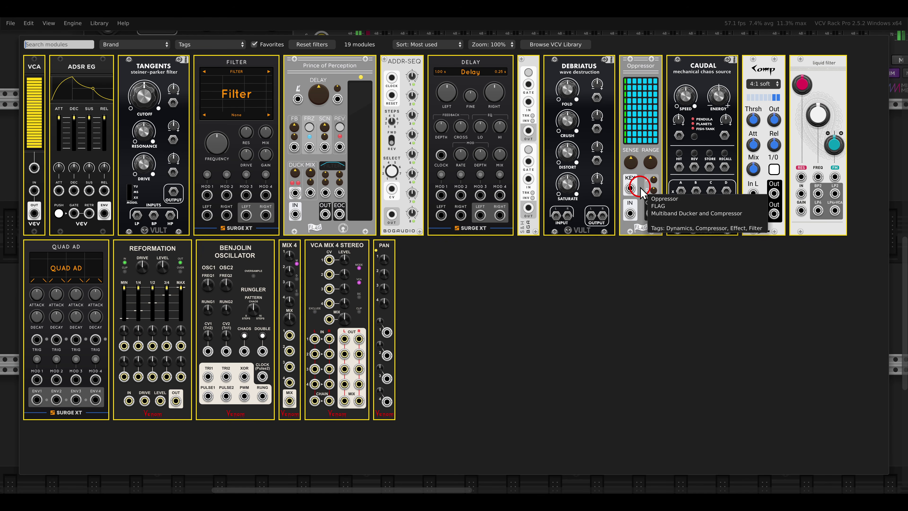
{"action": "left_click", "coordinate": [317, 77]}
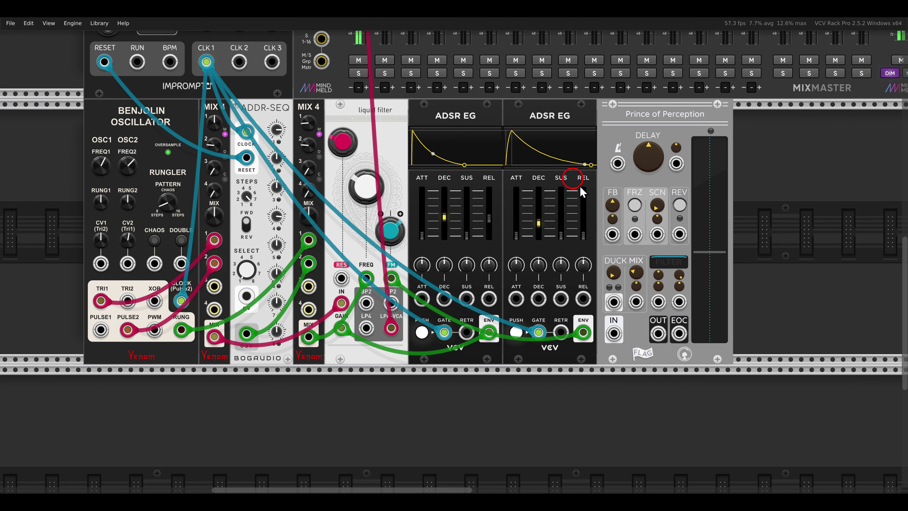
{"action": "left_click_drag", "start_coordinate": [614, 335], "coordinate": [391, 328]}
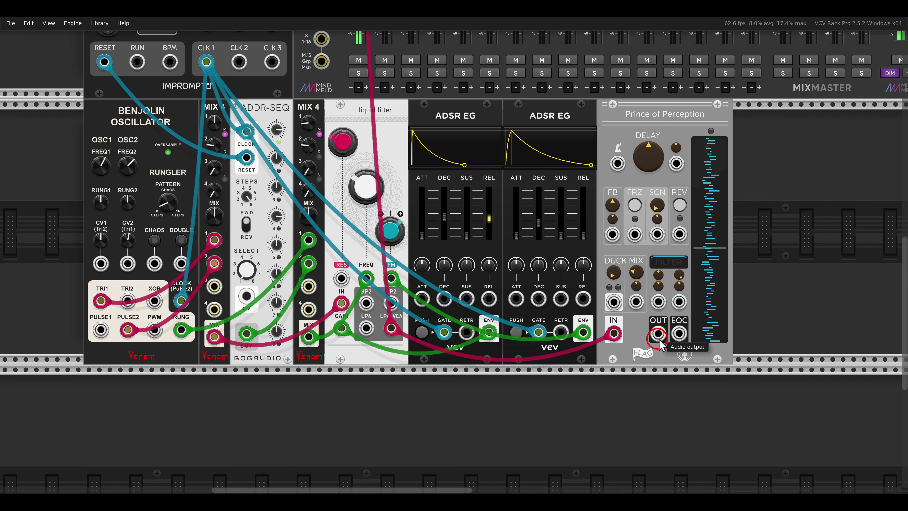
{"action": "left_click_drag", "start_coordinate": [658, 334], "coordinate": [367, 72]}
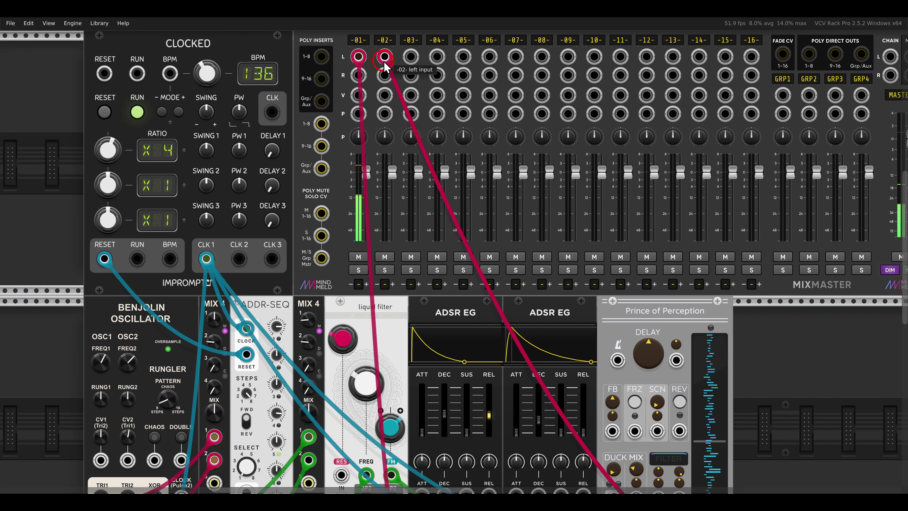
- Turn up the Prince of Perception filter's DJ Center to cut the low frequencies from the delay
{"action": "scroll", "coordinate": [479, 219], "scroll_direction": "down", "scroll_amount": 5}
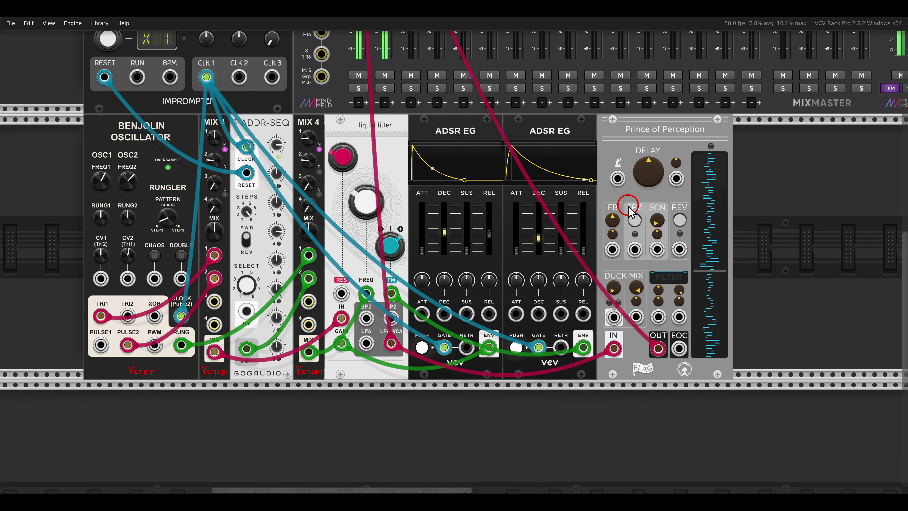
{"action": "scroll", "coordinate": [647, 293], "scroll_direction": "up", "scroll_amount": 2}
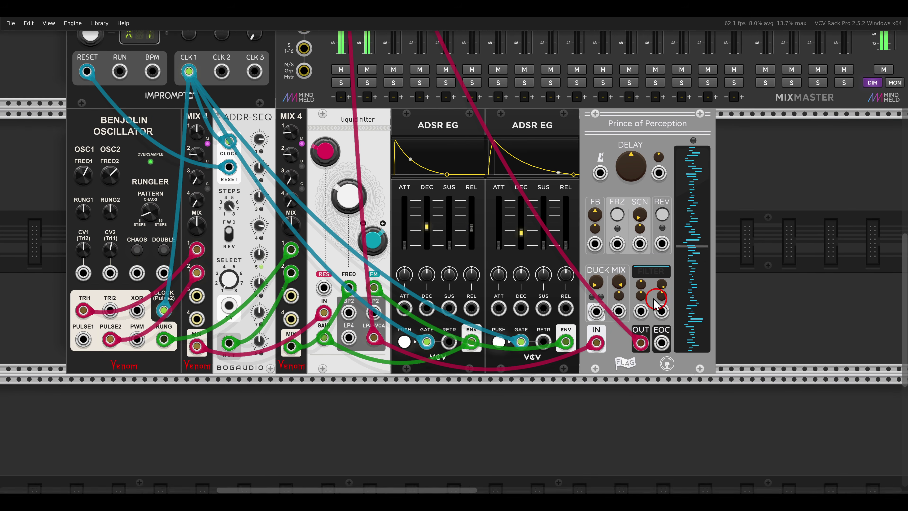
{"action": "scroll", "coordinate": [626, 285], "scroll_direction": "up", "scroll_amount": 2}
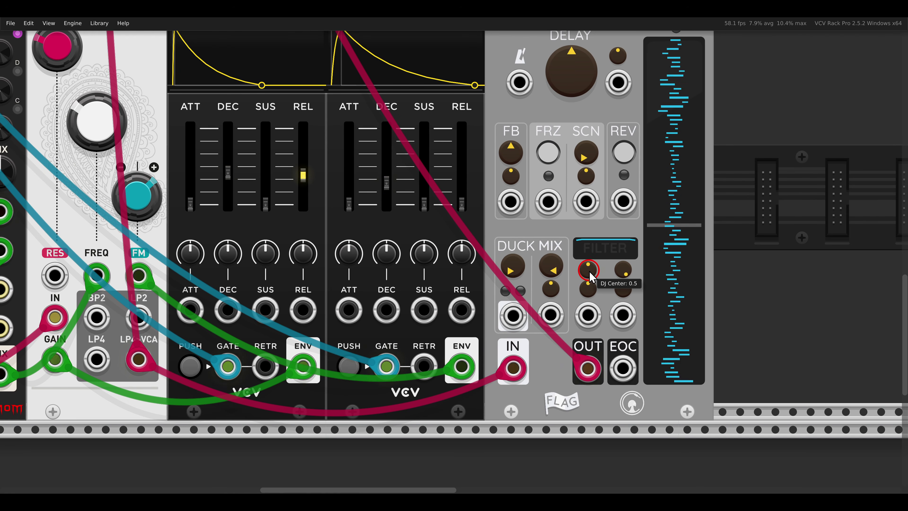
{"action": "left_click_drag", "start_coordinate": [587, 271], "coordinate": [561, 239]}
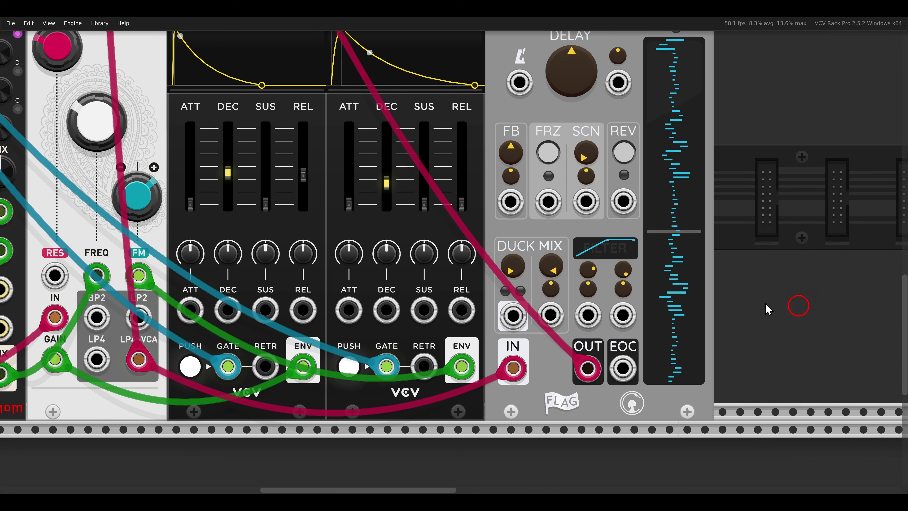
- Patch Clocked's master CLK output into the Prince of Perception's clock input and turn its delay time up slightly
{"action": "scroll", "coordinate": [508, 243], "scroll_direction": "down", "scroll_amount": 2}
{"action": "left_click_drag", "start_coordinate": [475, 192], "coordinate": [706, 311]}
{"action": "scroll", "coordinate": [658, 264], "scroll_direction": "down", "scroll_amount": 2}
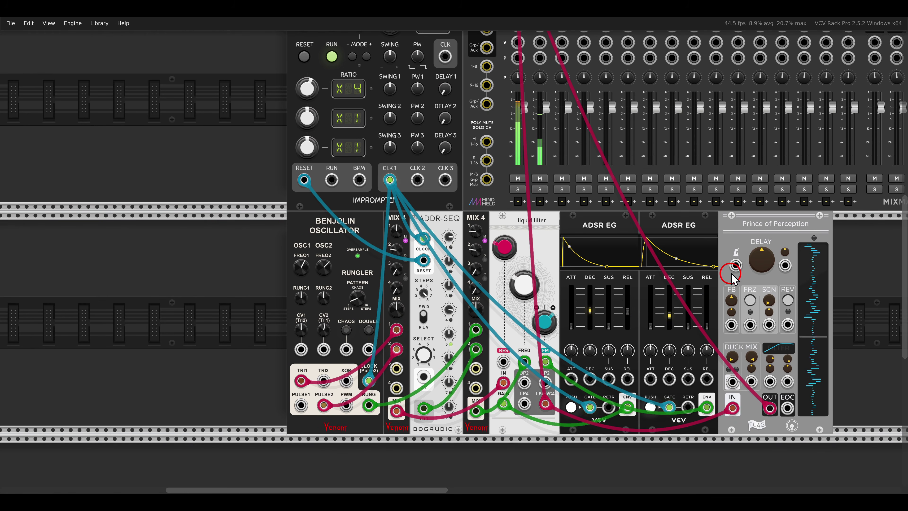
{"action": "left_click_drag", "start_coordinate": [735, 266], "coordinate": [557, 232]}
{"action": "scroll", "coordinate": [596, 236], "scroll_direction": "up", "scroll_amount": 2}
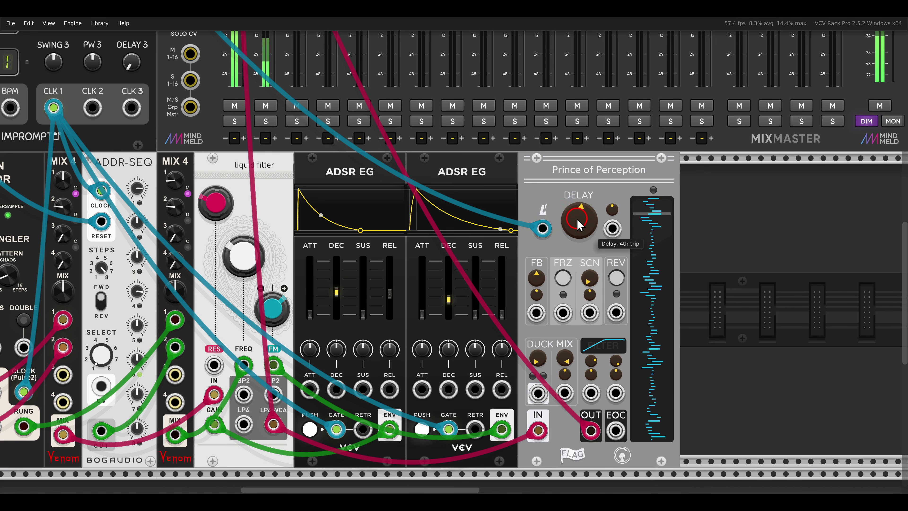
{"action": "scroll", "coordinate": [582, 220], "scroll_direction": "down", "scroll_amount": 2}
{"action": "scroll", "coordinate": [590, 221], "scroll_direction": "left", "scroll_amount": 2}
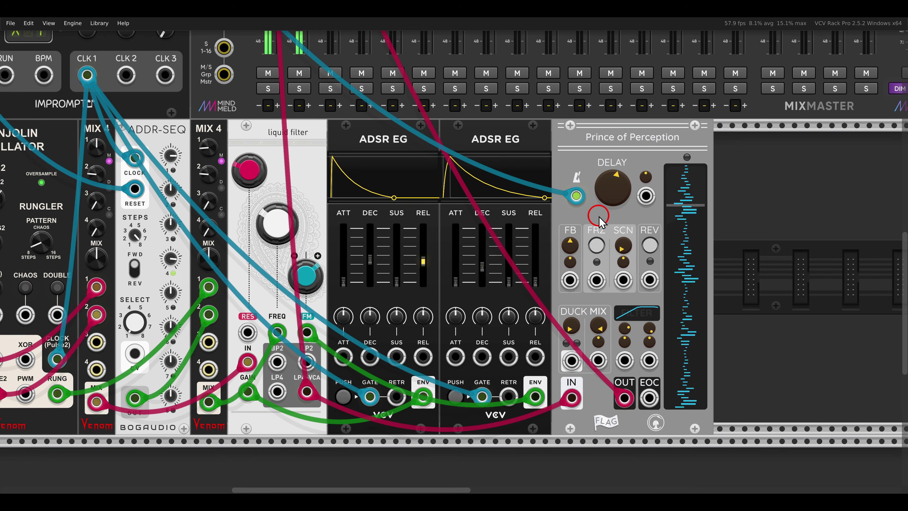
- Label MixMaster channel 1 as BASS and channel 2 as BSDL
{"action": "scroll", "coordinate": [600, 215], "scroll_direction": "down", "scroll_amount": 2}
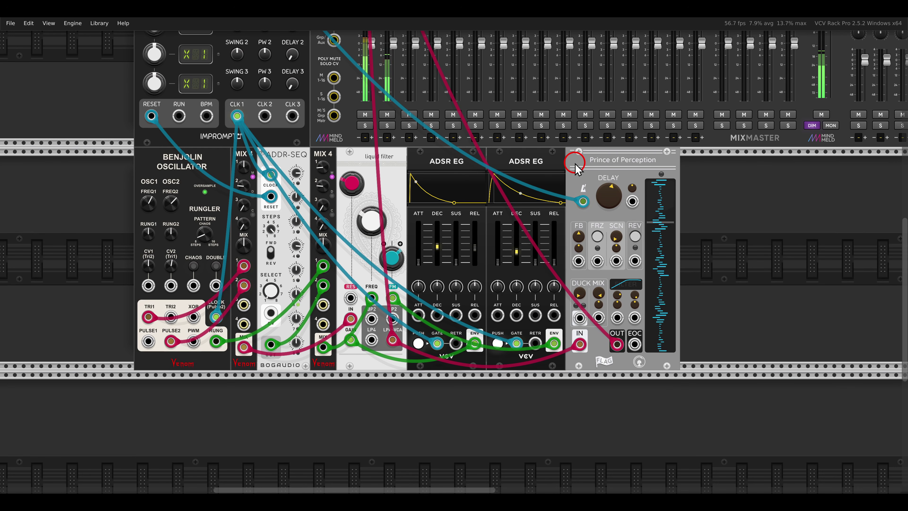
{"action": "left_click_drag", "start_coordinate": [575, 163], "coordinate": [621, 318]}
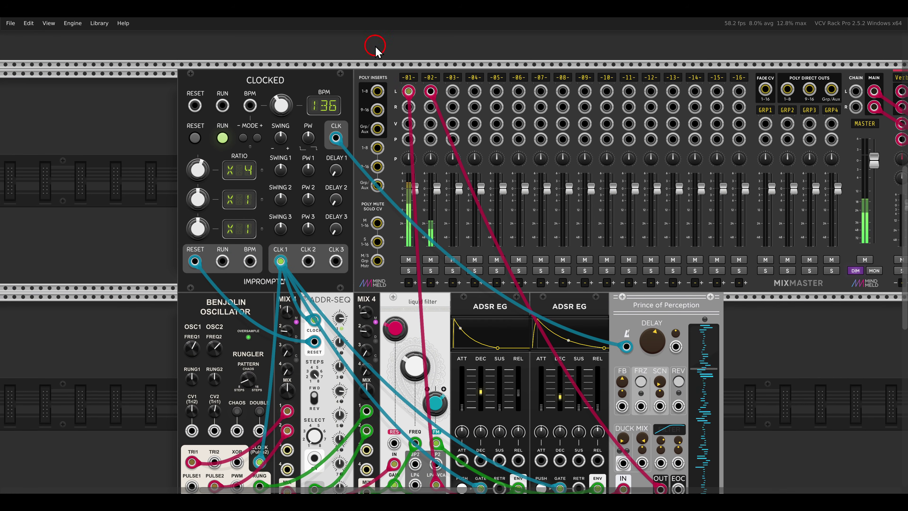
{"action": "double_click", "coordinate": [410, 81]}
{"action": "type", "text": "BASS"}
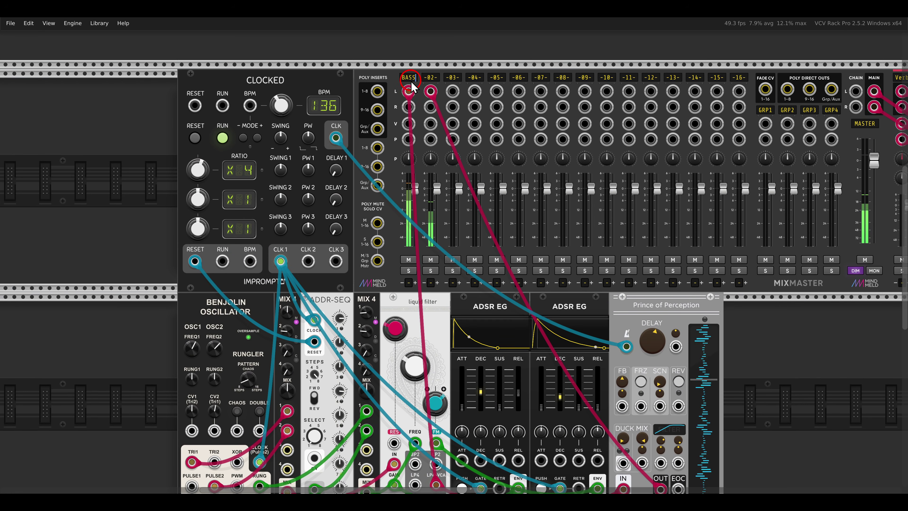
{"action": "left_click", "coordinate": [427, 79]}
{"action": "type", "text": "BSDL"}
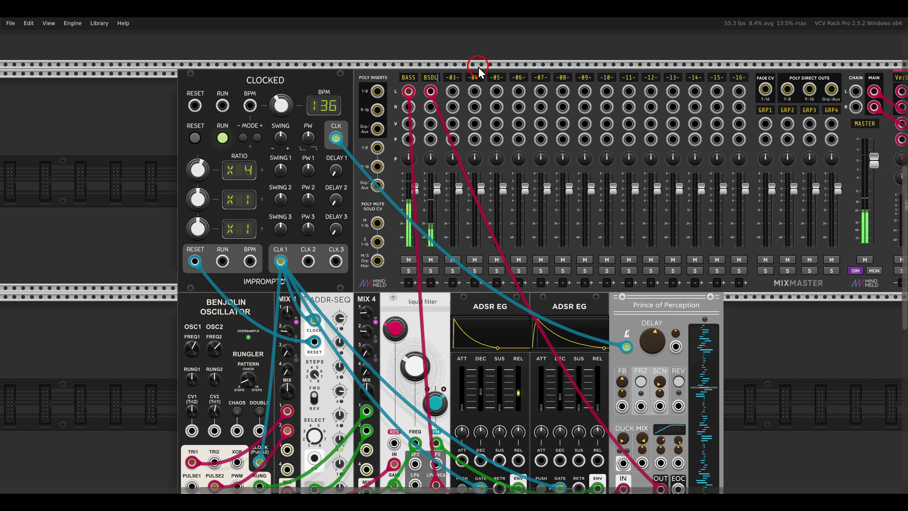
- Raise the BSDL channel's Verb send on the AuxSpander to about -31.6 dB
{"action": "left_click_drag", "start_coordinate": [577, 85], "coordinate": [354, 97]}
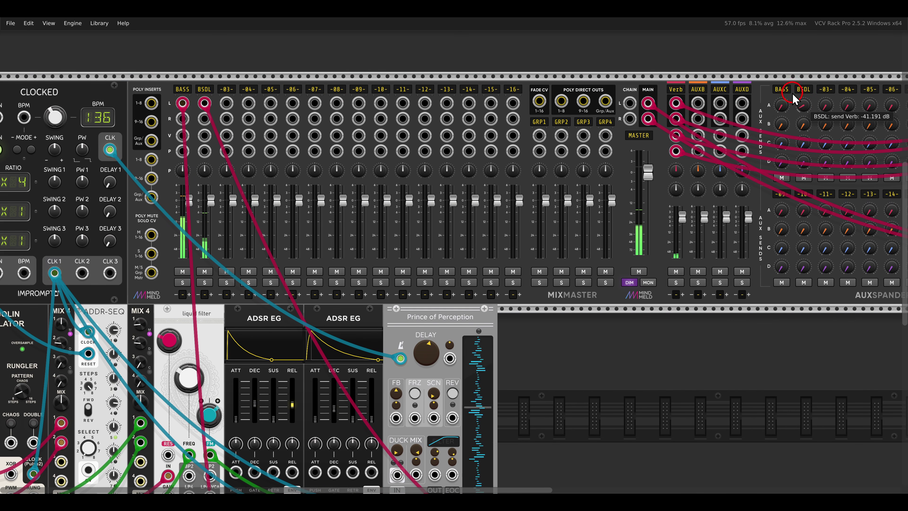
{"action": "mouse_move", "coordinate": [801, 109]}
{"action": "left_mouse_down"}
{"action": "mouse_move", "coordinate": [782, 76]}
{"action": "mouse_move", "coordinate": [797, 108]}
{"action": "left_mouse_up"}
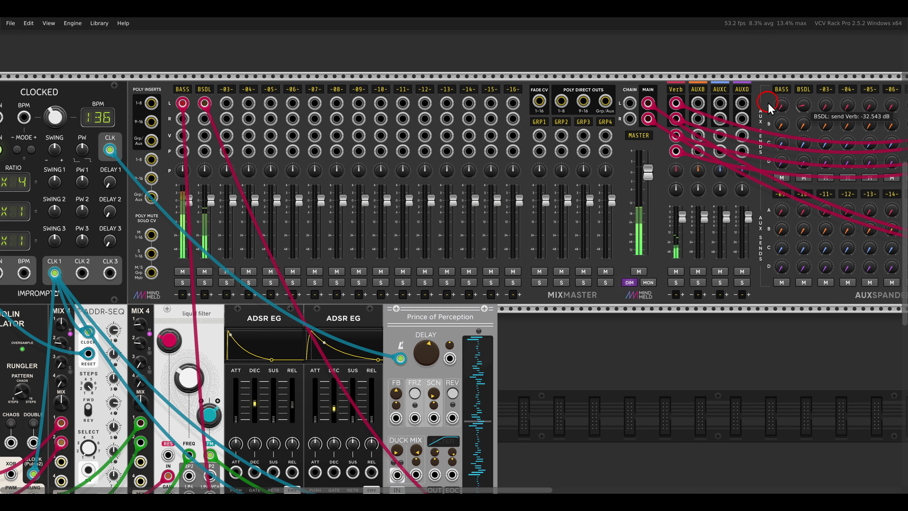
{"action": "double_click", "coordinate": [797, 107]}
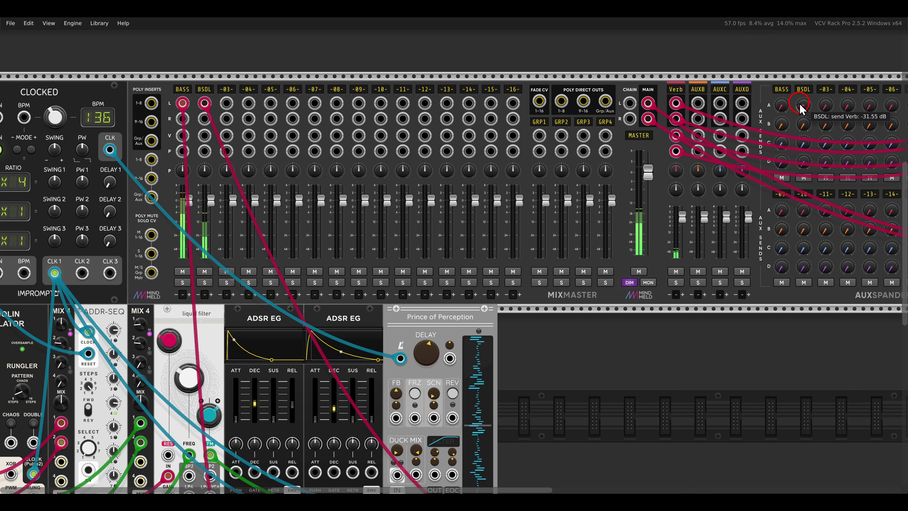
- Patch the Benjolin Oscillator's RUNG output into the BSDL channel's pan input on the MixMaster
{"action": "left_click_drag", "start_coordinate": [420, 254], "coordinate": [610, 141]}
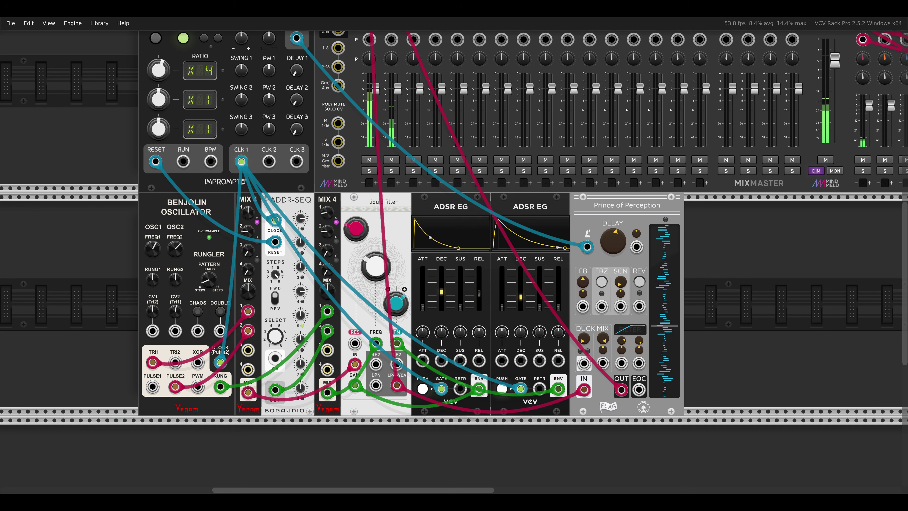
{"action": "left_click", "coordinate": [817, 272]}
{"action": "left_click_drag", "start_coordinate": [815, 278], "coordinate": [896, 246]}
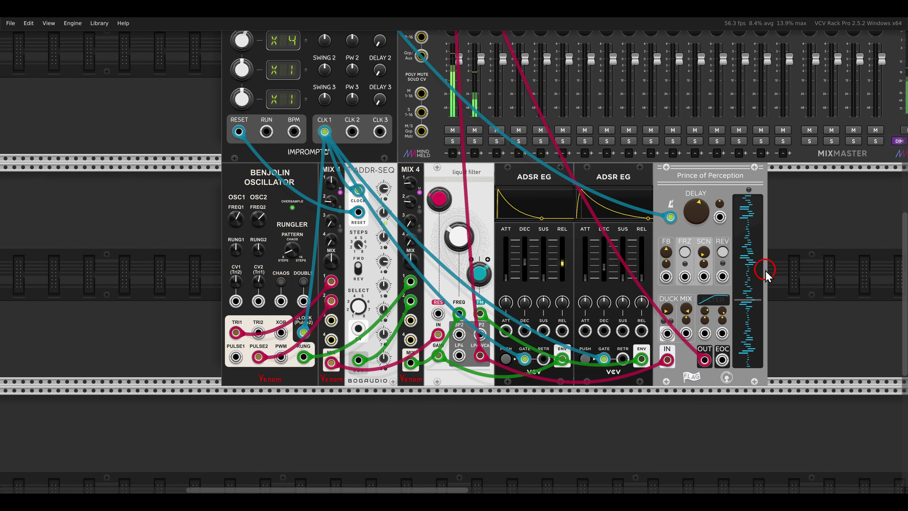
{"action": "scroll", "coordinate": [307, 361], "scroll_direction": "up", "scroll_amount": 2}
{"action": "left_click", "coordinate": [306, 358]}
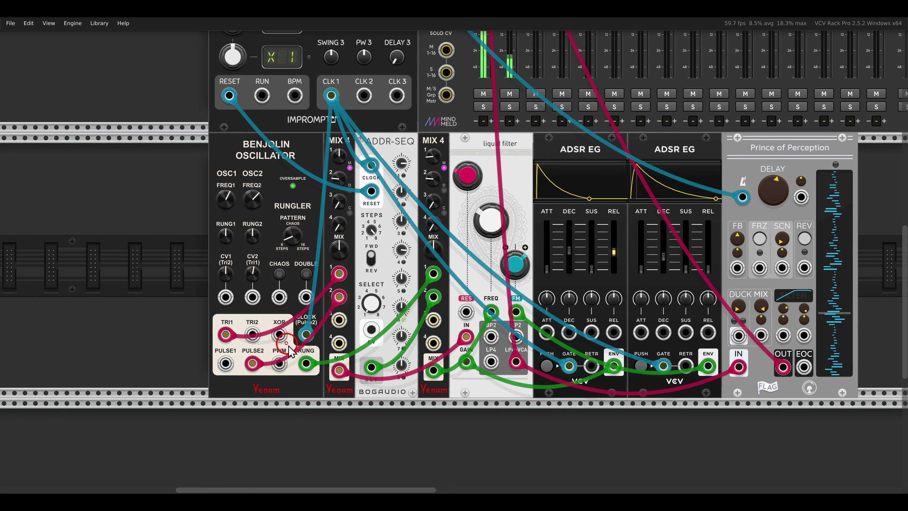
{"action": "left_click_drag", "start_coordinate": [307, 363], "coordinate": [330, 398]}
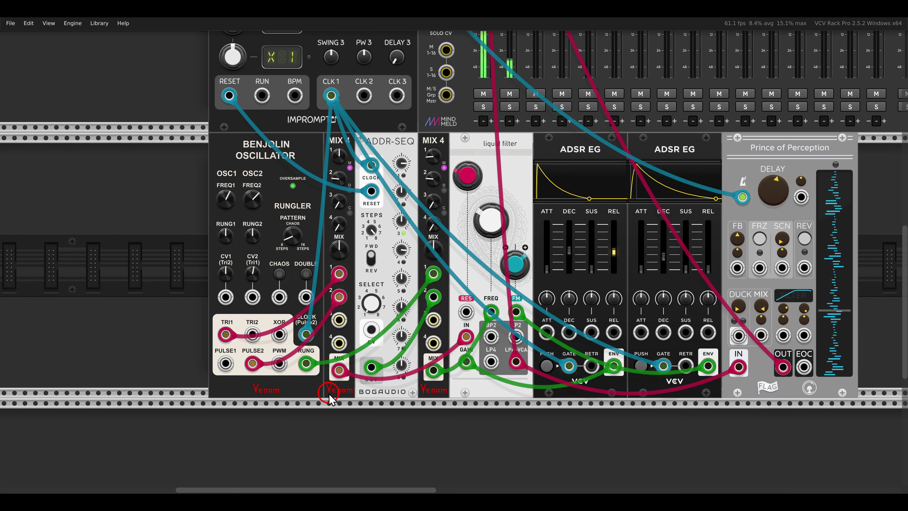
{"action": "scroll", "coordinate": [330, 397], "scroll_direction": "down", "scroll_amount": 2}
{"action": "scroll", "coordinate": [329, 398], "scroll_direction": "up", "scroll_amount": 3}
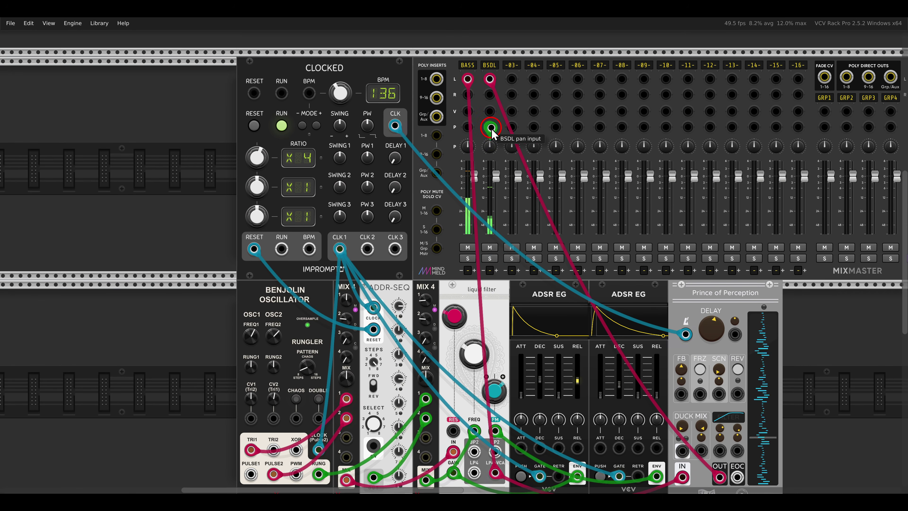
{"action": "left_click_drag", "start_coordinate": [490, 127], "coordinate": [318, 474]}
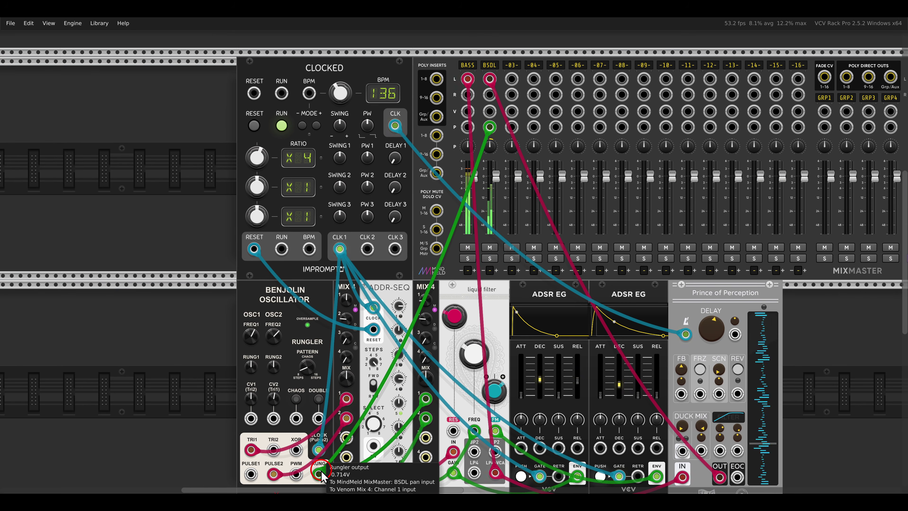
{"action": "left_click", "coordinate": [185, 338]}
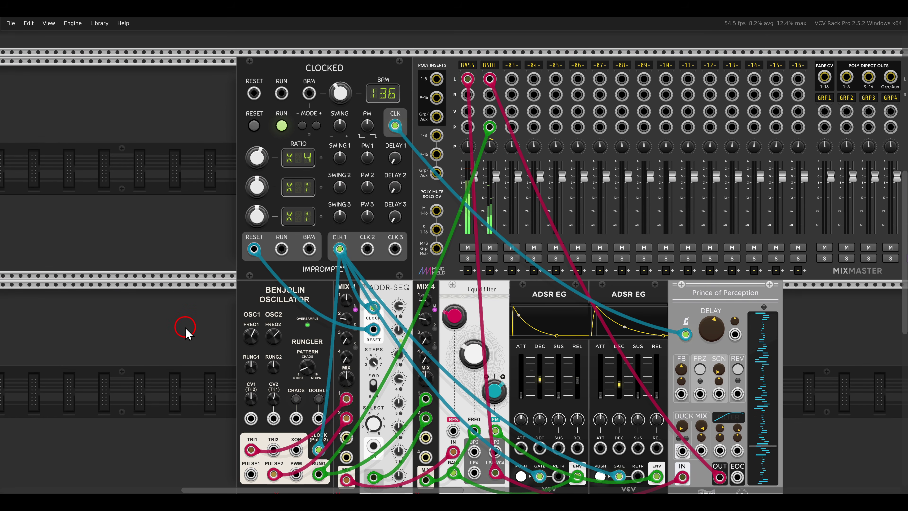
- Fine-tune the cutoff frequency of the liquid filter in the bass voice
{"action": "left_click", "coordinate": [583, 307]}
{"action": "scroll", "coordinate": [588, 314], "scroll_direction": "down", "scroll_amount": 2}
{"action": "left_click", "coordinate": [426, 293]}
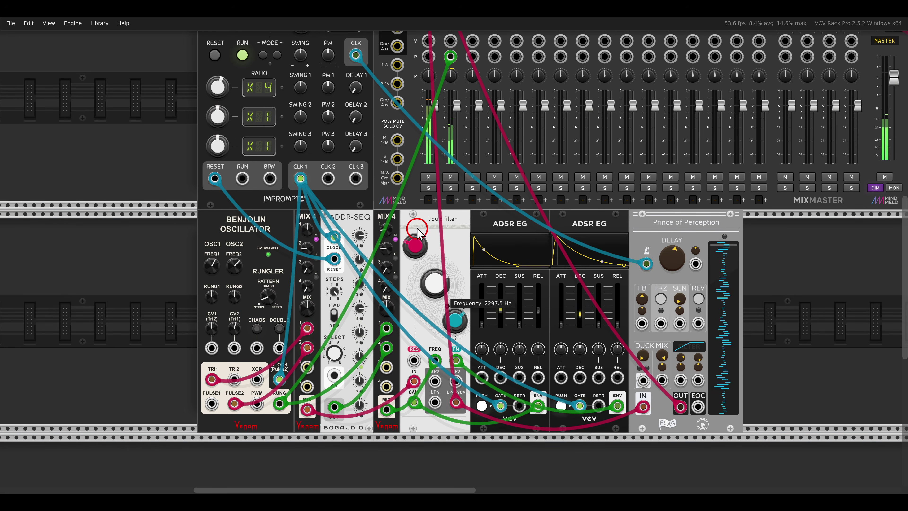
{"action": "mouse_move", "coordinate": [427, 298]}
{"action": "left_mouse_down"}
{"action": "mouse_move", "coordinate": [414, 268]}
{"action": "mouse_move", "coordinate": [418, 304]}
{"action": "left_mouse_up"}
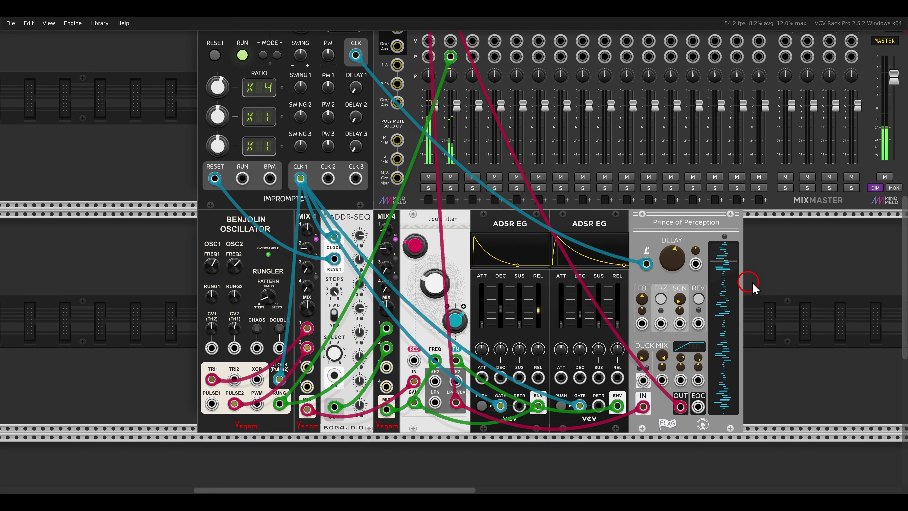
{"action": "left_click", "coordinate": [768, 282]}
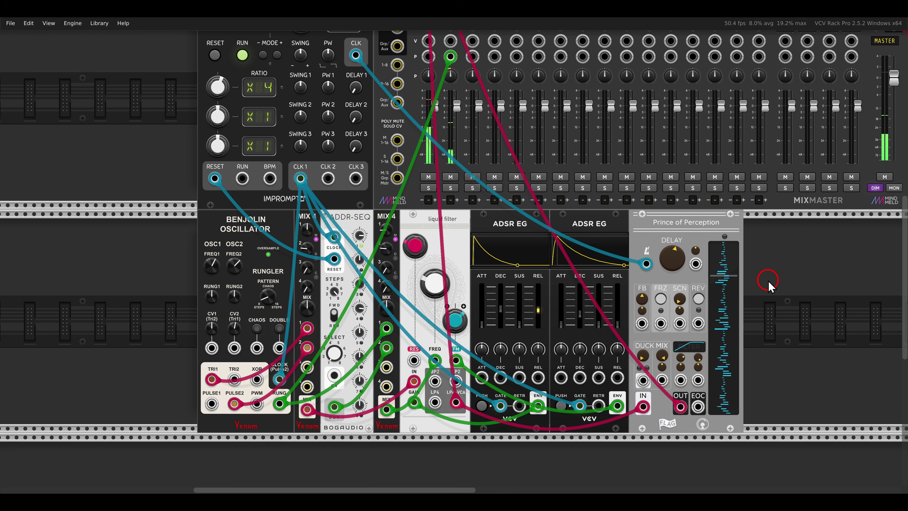
- Move the whole row of bass voice modules above the Clocked and MixMaster row, and mute the BASS and BSDL channels
{"action": "scroll", "coordinate": [768, 283], "scroll_direction": "down", "scroll_amount": 4}
{"action": "scroll", "coordinate": [764, 314], "scroll_direction": "up", "scroll_amount": 2}
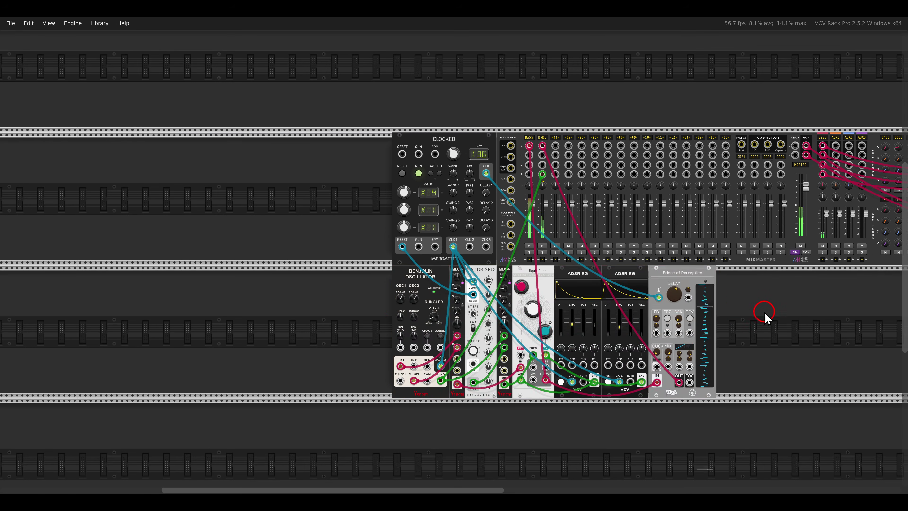
{"action": "left_click_drag", "start_coordinate": [764, 314], "coordinate": [382, 307]}
{"action": "left_click_drag", "start_coordinate": [407, 270], "coordinate": [412, 101]}
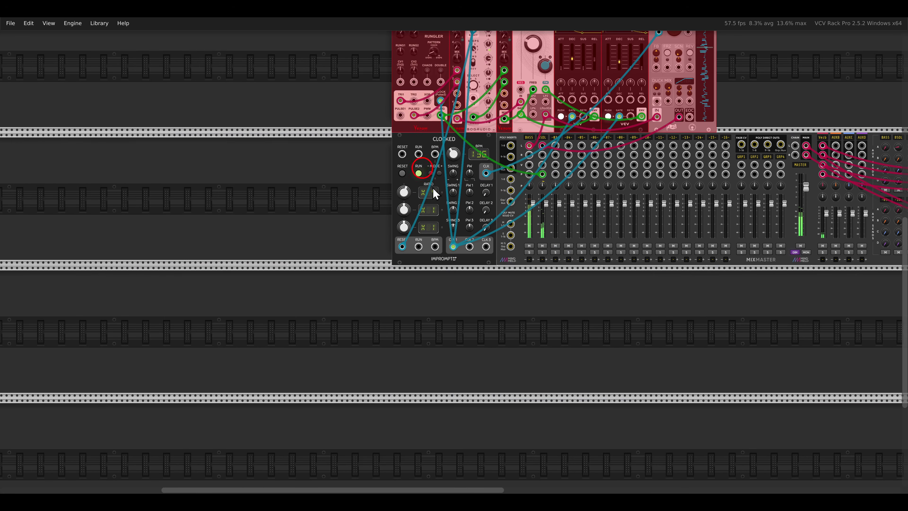
{"action": "left_click", "coordinate": [535, 255]}
- Add a second Benjolin Oscillator, a VCA and an ADSR EG side by side in the empty row beneath Clocked
{"action": "scroll", "coordinate": [521, 330], "scroll_direction": "up", "scroll_amount": 5}
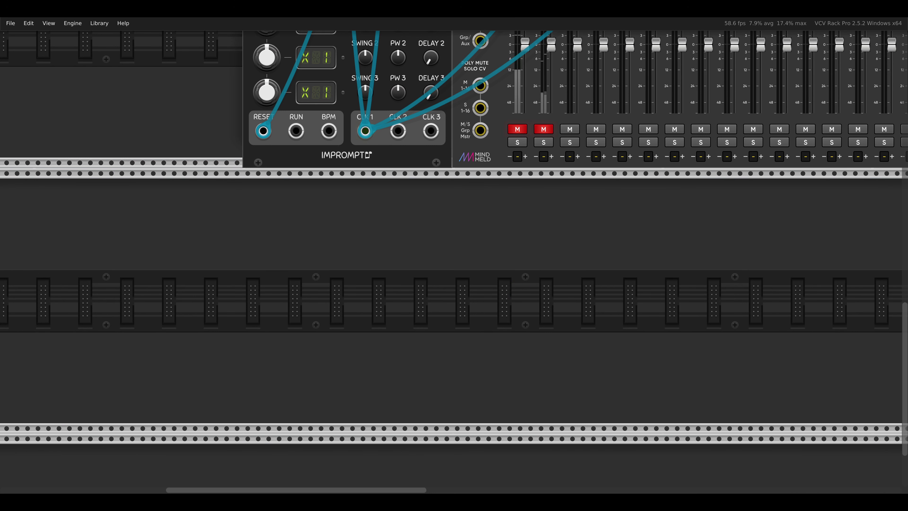
{"action": "right_click", "coordinate": [559, 312]}
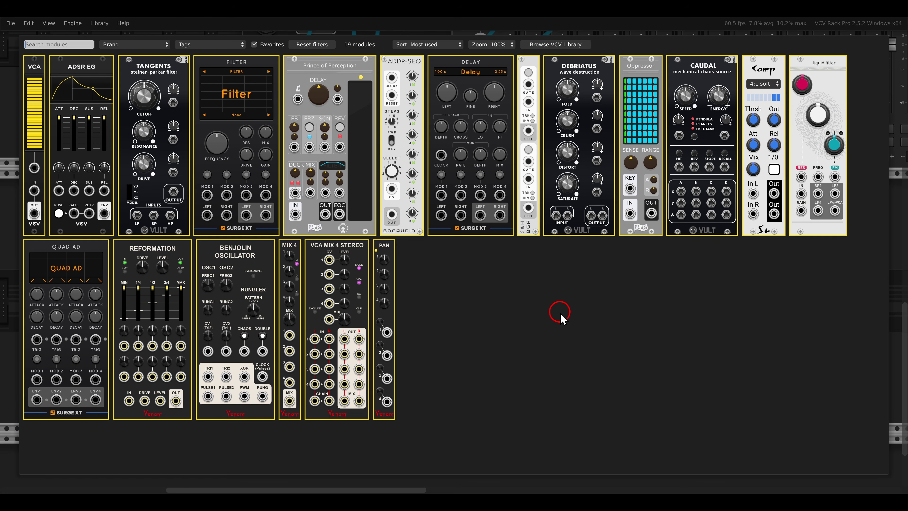
{"action": "left_click", "coordinate": [243, 260]}
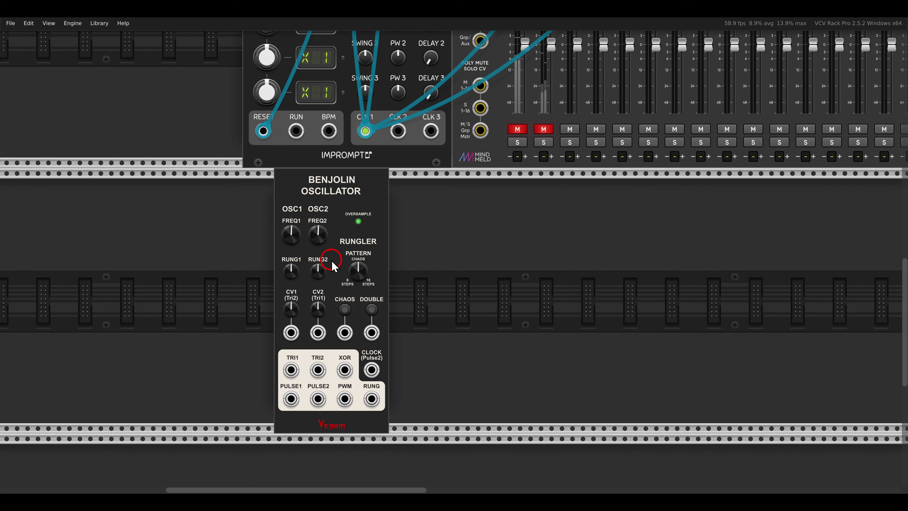
{"action": "right_click", "coordinate": [434, 263]}
{"action": "left_click_drag", "start_coordinate": [23, 93], "coordinate": [391, 217]}
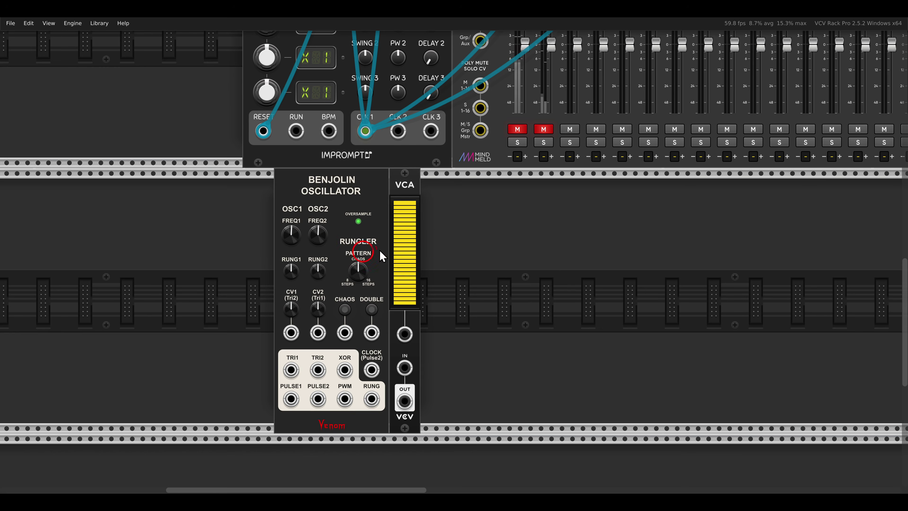
{"action": "right_click", "coordinate": [381, 255]}
{"action": "left_click_drag", "start_coordinate": [102, 107], "coordinate": [365, 259]}
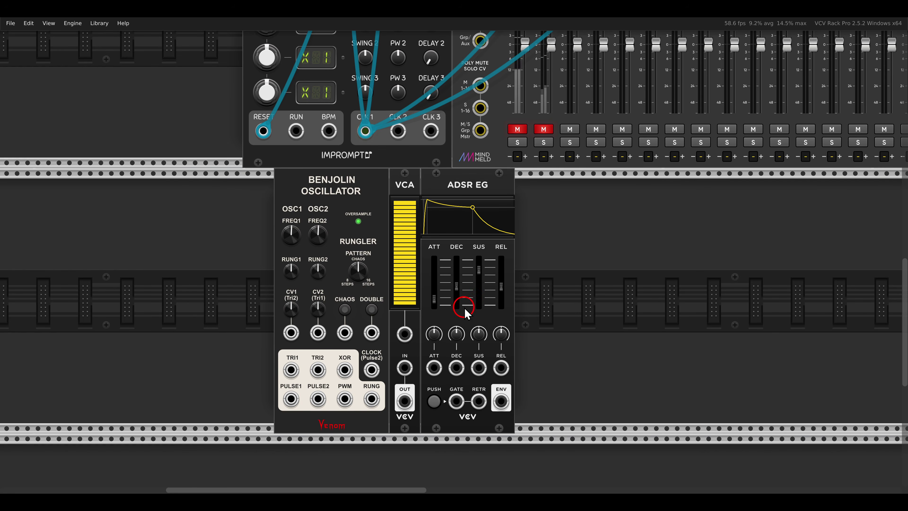
- Patch the ADSR EG's ENV into the VCA's CV input, and route the new Benjolin's TRI1 through the VCA to MixMaster channel 3's left input
{"action": "left_click_drag", "start_coordinate": [500, 402], "coordinate": [407, 340]}
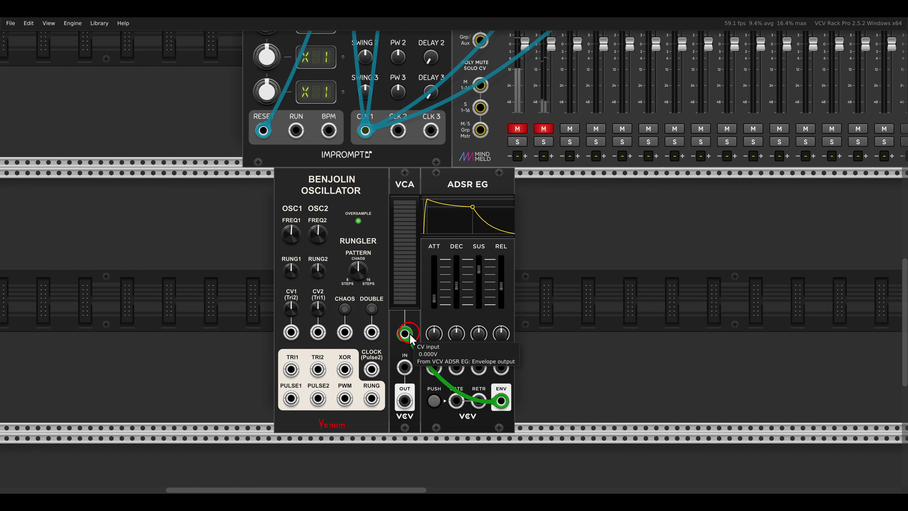
{"action": "scroll", "coordinate": [422, 304], "scroll_direction": "up", "scroll_amount": 2}
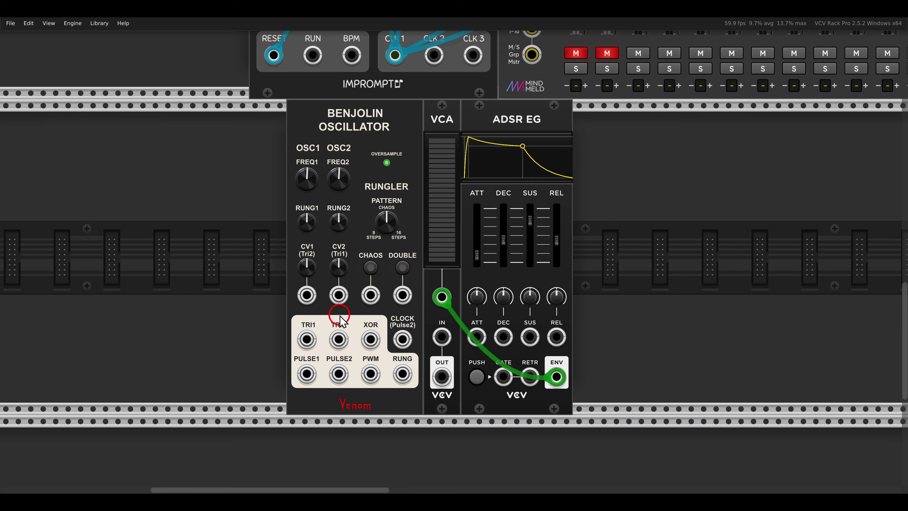
{"action": "left_click_drag", "start_coordinate": [311, 342], "coordinate": [580, 90]}
{"action": "scroll", "coordinate": [442, 337], "scroll_direction": "down", "scroll_amount": 2}
{"action": "scroll", "coordinate": [557, 147], "scroll_direction": "down", "scroll_amount": 3}
{"action": "scroll", "coordinate": [463, 273], "scroll_direction": "up", "scroll_amount": 4}
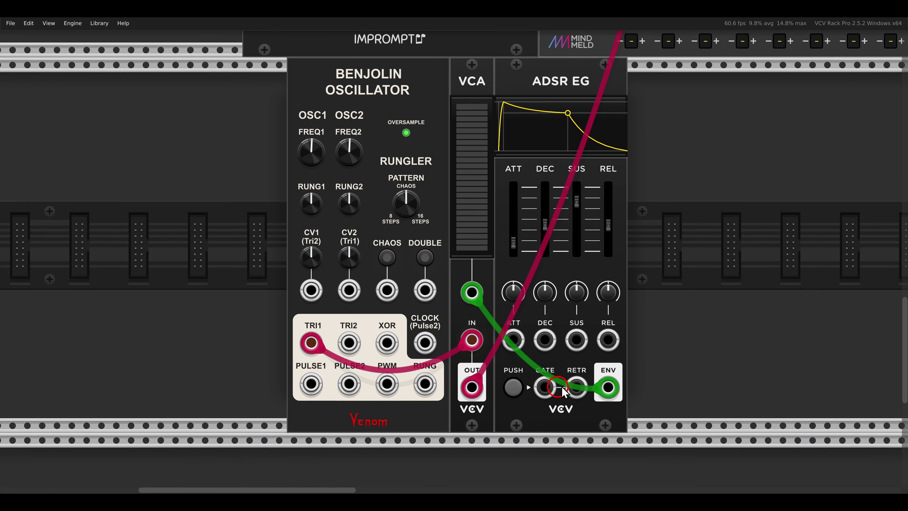
- Patch the new ADSR EG's gate input to Clocked's master CLK output and raise the new Benjolin's oscillator 1 frequency
{"action": "scroll", "coordinate": [542, 362], "scroll_direction": "down", "scroll_amount": 2}
{"action": "mouse_move", "coordinate": [522, 237]}
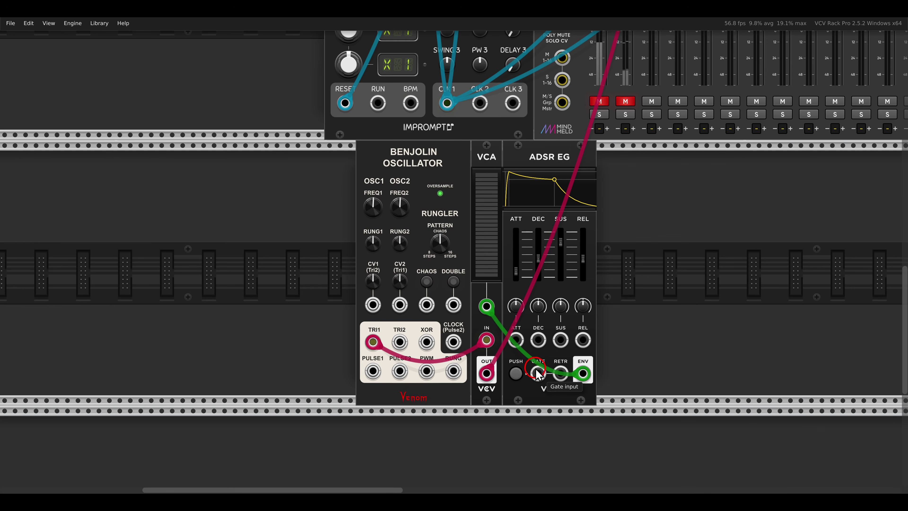
{"action": "left_click_drag", "start_coordinate": [538, 374], "coordinate": [513, 200]}
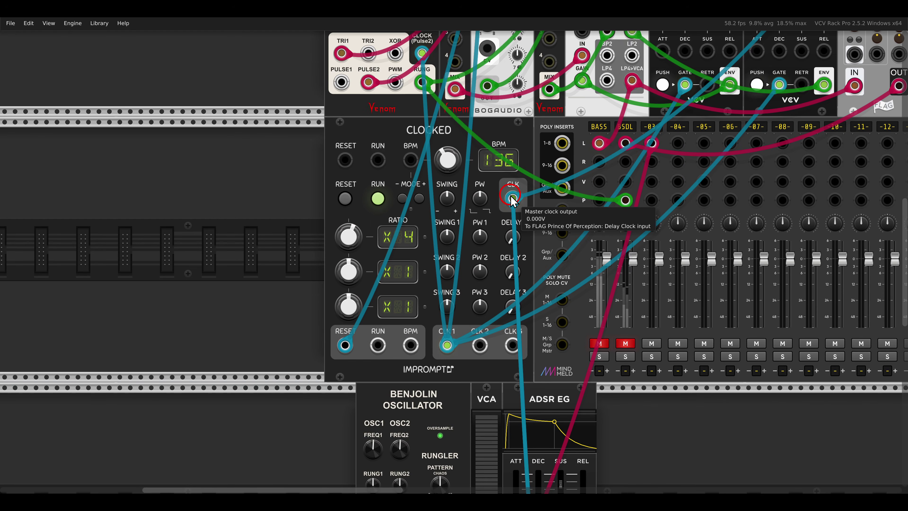
{"action": "scroll", "coordinate": [507, 250], "scroll_direction": "down", "scroll_amount": 5}
{"action": "scroll", "coordinate": [486, 318], "scroll_direction": "up", "scroll_amount": 2}
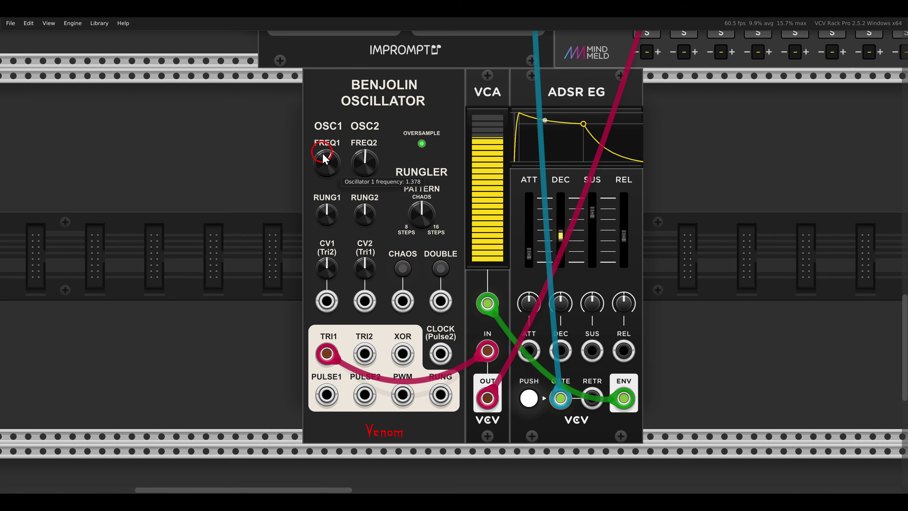
{"action": "mouse_move", "coordinate": [323, 158]}
{"action": "left_mouse_down"}
{"action": "mouse_move", "coordinate": [319, 126]}
{"action": "mouse_move", "coordinate": [319, 156]}
{"action": "left_mouse_up"}
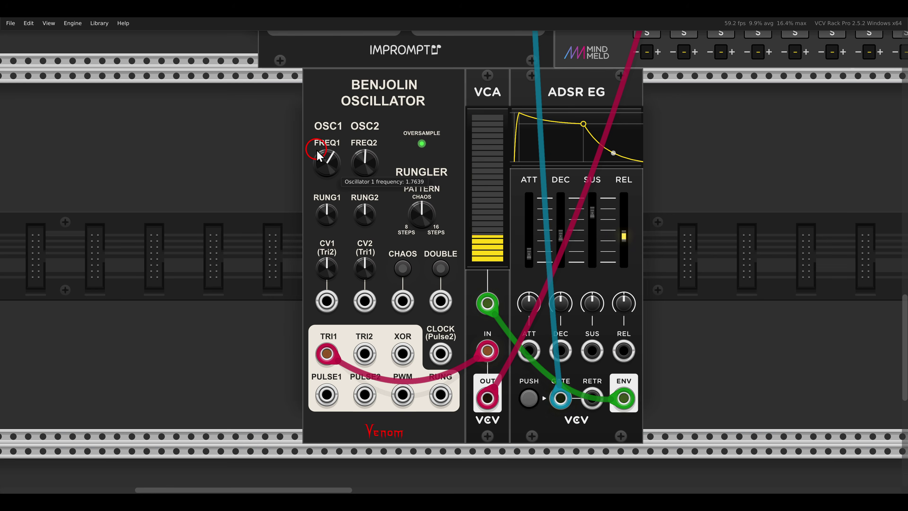
- Duplicate the ADSR EG beside the new VCA, placing the copy directly next to the original
{"action": "scroll", "coordinate": [393, 215], "scroll_direction": "down", "scroll_amount": 1}
{"action": "scroll", "coordinate": [393, 215], "scroll_direction": "right", "scroll_amount": 1}
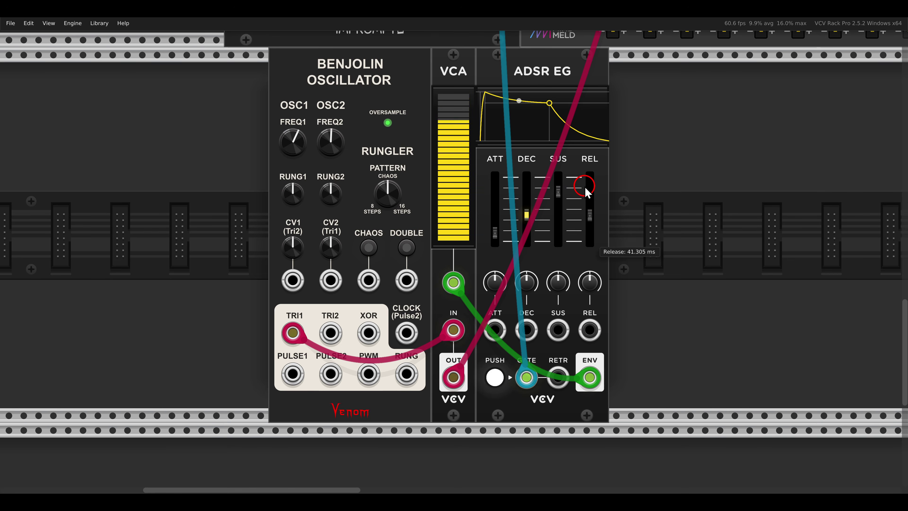
{"action": "left_click_drag", "start_coordinate": [609, 182], "coordinate": [600, 179]}
{"action": "key", "text": "ctrl+d"}
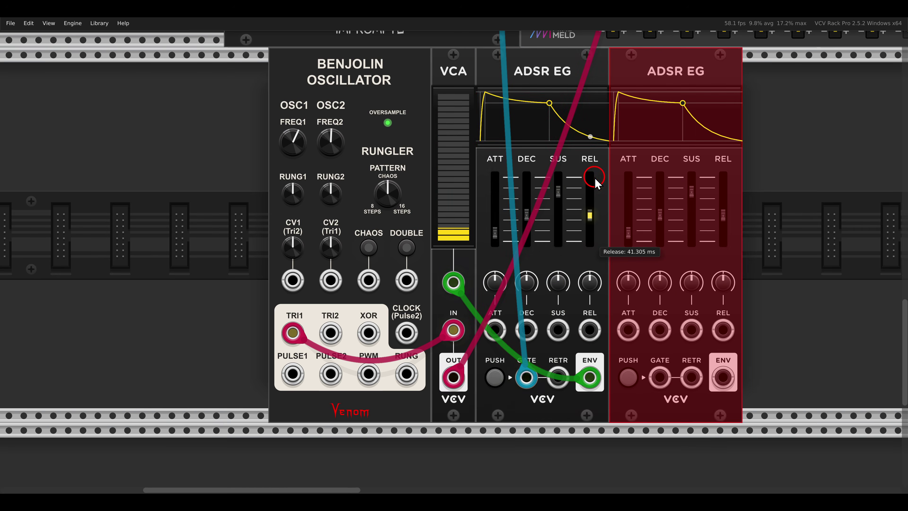
{"action": "left_click", "coordinate": [764, 211]}
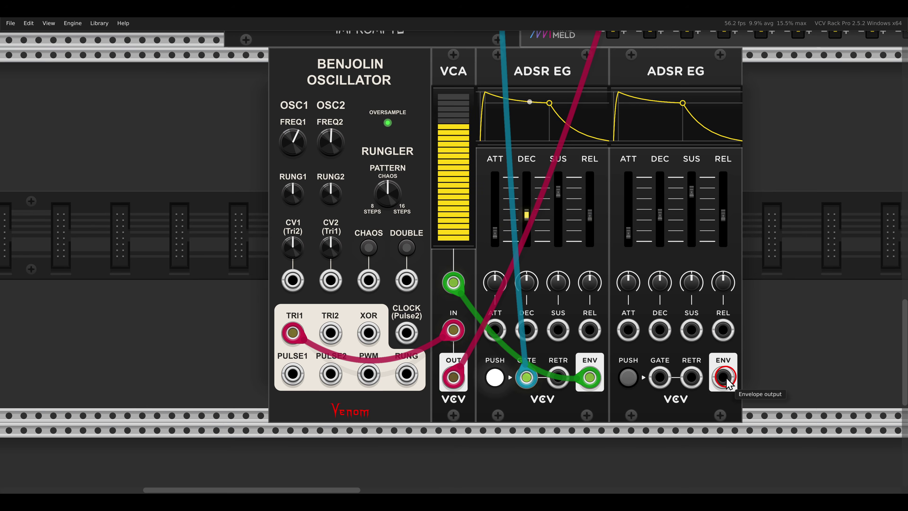
- Patch the duplicated ADSR EG's ENV into the new Benjolin's CV1 input and feed its gate from Clocked's master CLK
{"action": "left_click_drag", "start_coordinate": [726, 378], "coordinate": [289, 269]}
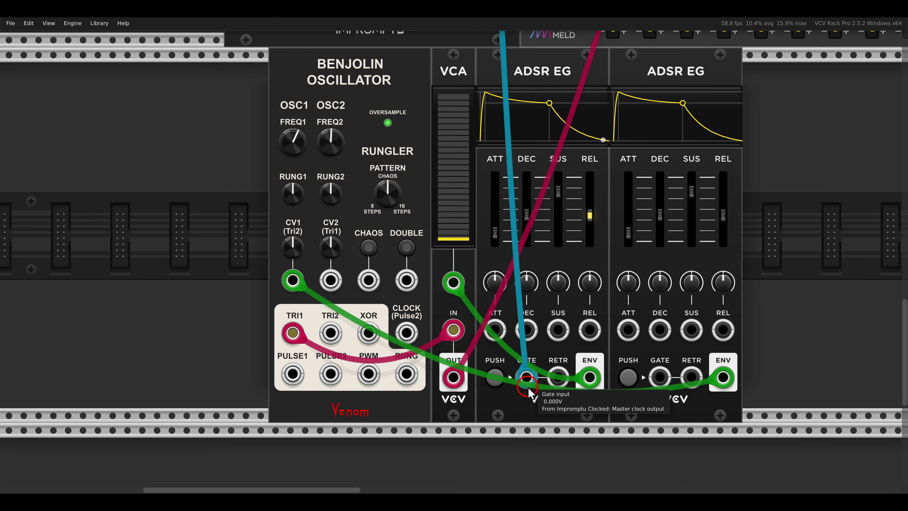
{"action": "left_click_drag", "start_coordinate": [526, 377], "coordinate": [659, 378]}
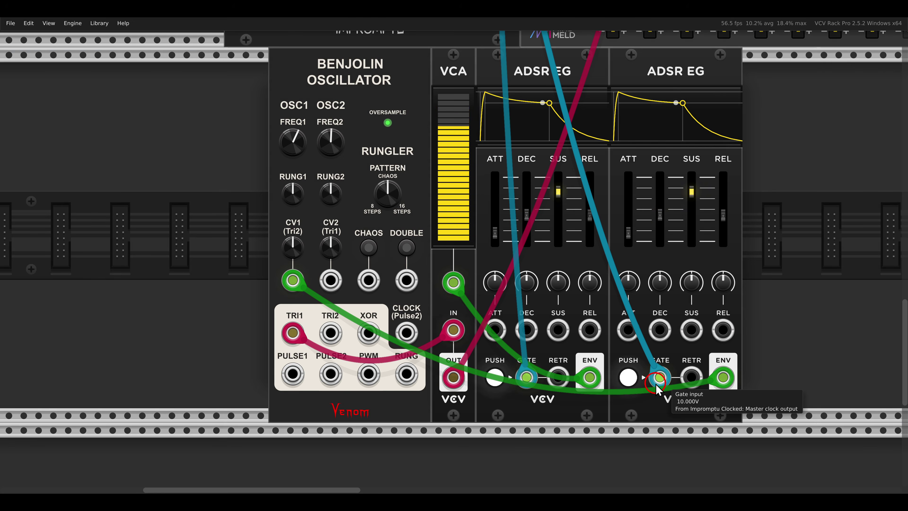
- Lower attack, sustain and release to their minimum on both new ADSR EGs, leaving decay-only envelopes
{"action": "scroll", "coordinate": [622, 344], "scroll_direction": "up", "scroll_amount": 1}
{"action": "scroll", "coordinate": [622, 343], "scroll_direction": "left", "scroll_amount": 1}
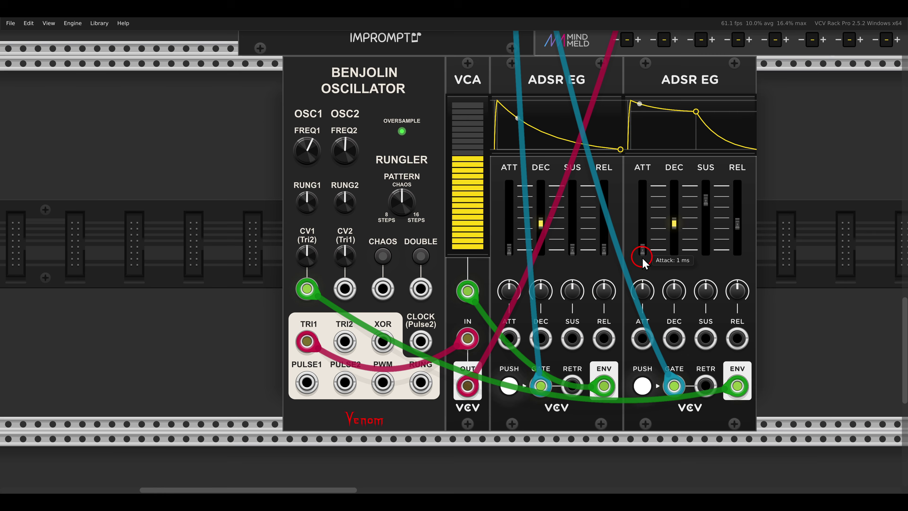
{"action": "left_click_drag", "start_coordinate": [706, 211], "coordinate": [736, 319]}
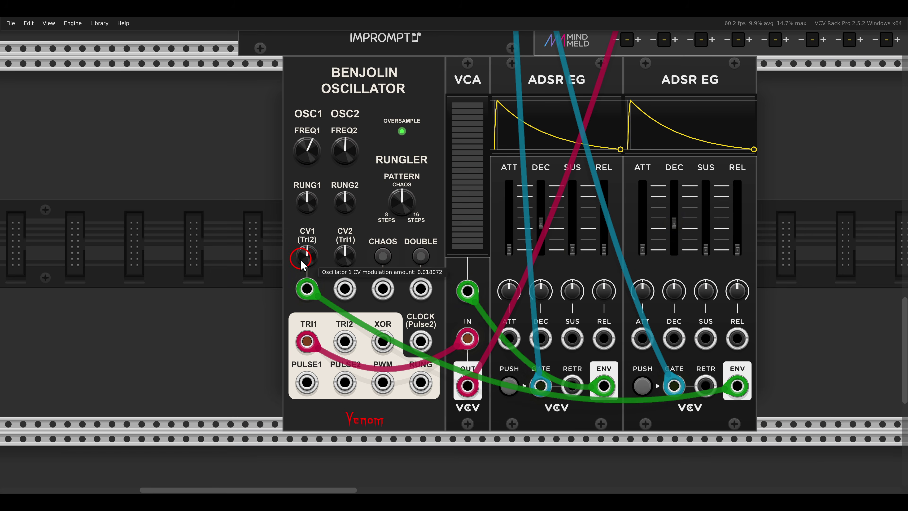
- Raise the new Benjolin's CV1 modulation amount, adjust FREQ1, and set decay to about 19.4 ms on the CV1 envelope and 84.7 ms on the VCA envelope
{"action": "left_click_drag", "start_coordinate": [282, 240], "coordinate": [276, 234]}
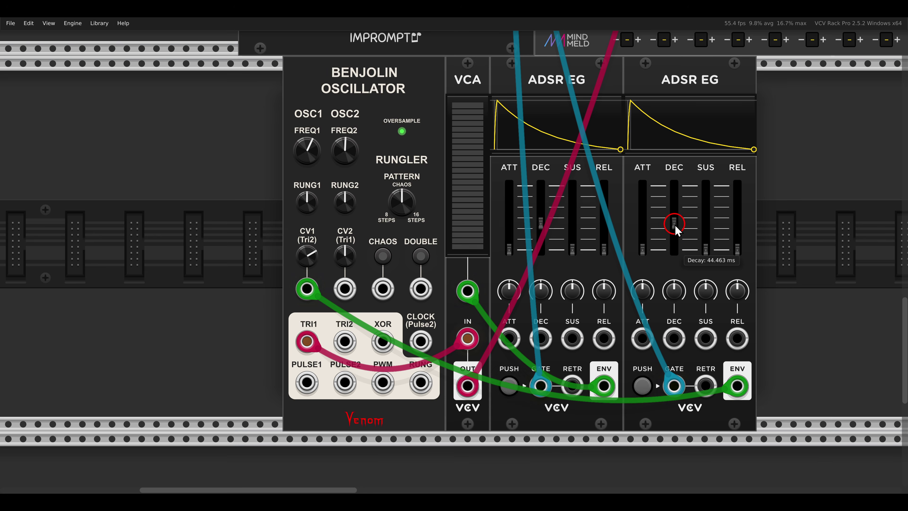
{"action": "left_click_drag", "start_coordinate": [675, 239], "coordinate": [677, 244]}
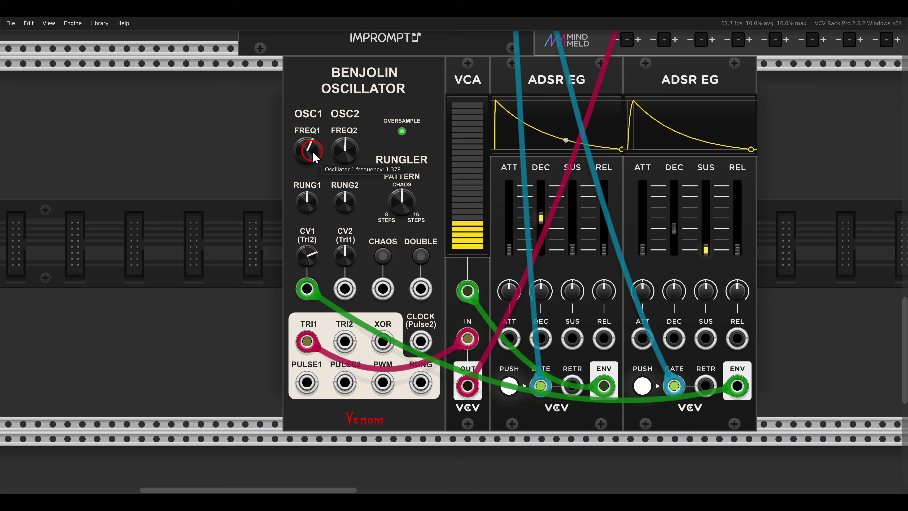
{"action": "left_click_drag", "start_coordinate": [312, 161], "coordinate": [314, 154]}
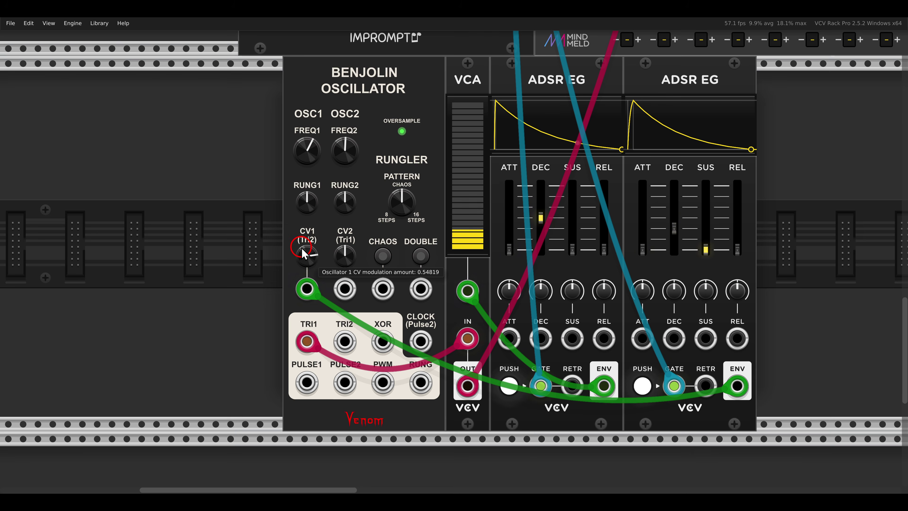
{"action": "mouse_move", "coordinate": [684, 229]}
{"action": "left_mouse_down"}
{"action": "mouse_move", "coordinate": [675, 211]}
{"action": "mouse_move", "coordinate": [679, 232]}
{"action": "left_mouse_up"}
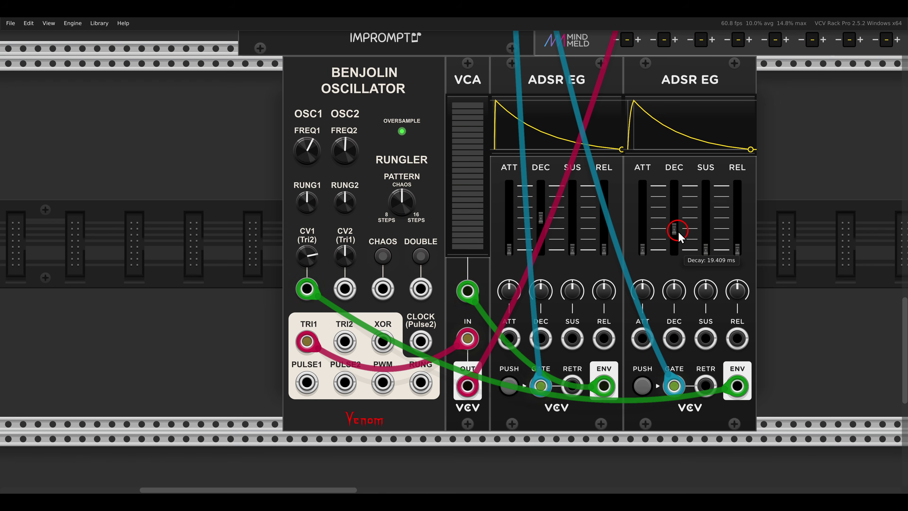
{"action": "mouse_move", "coordinate": [546, 217]}
{"action": "left_mouse_down"}
{"action": "mouse_move", "coordinate": [547, 203]}
{"action": "mouse_move", "coordinate": [548, 221]}
{"action": "left_mouse_up"}
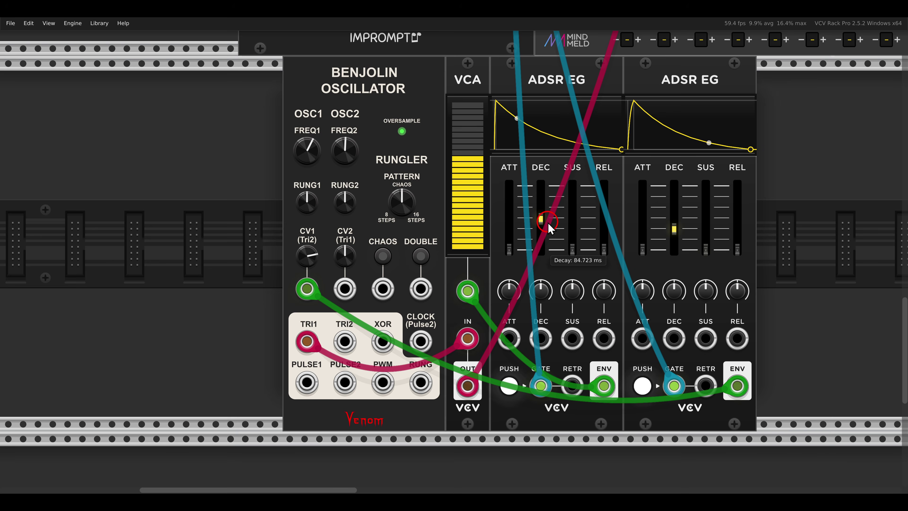
- Mute MixMaster channel 3 and add another VCA and ADSR EG at the end of the new Benjolin's row
{"action": "scroll", "coordinate": [548, 226], "scroll_direction": "down", "scroll_amount": 3}
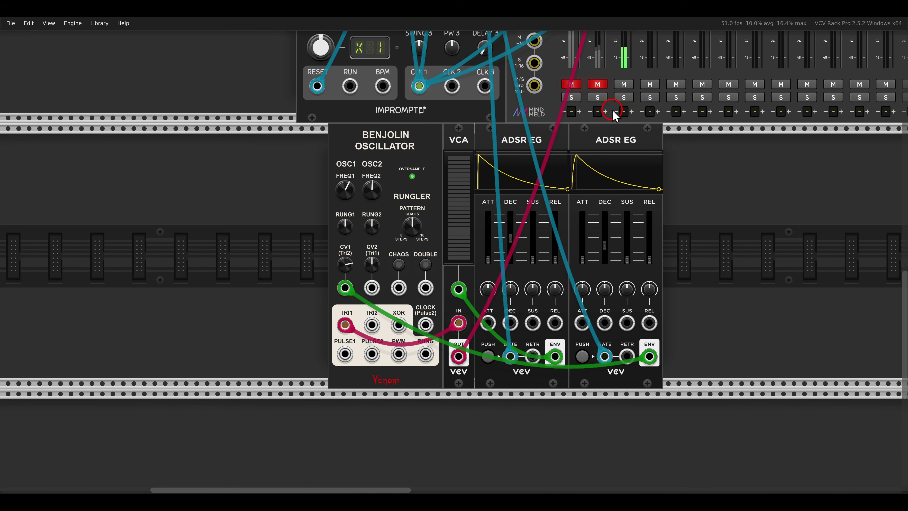
{"action": "left_click_drag", "start_coordinate": [676, 220], "coordinate": [549, 168]}
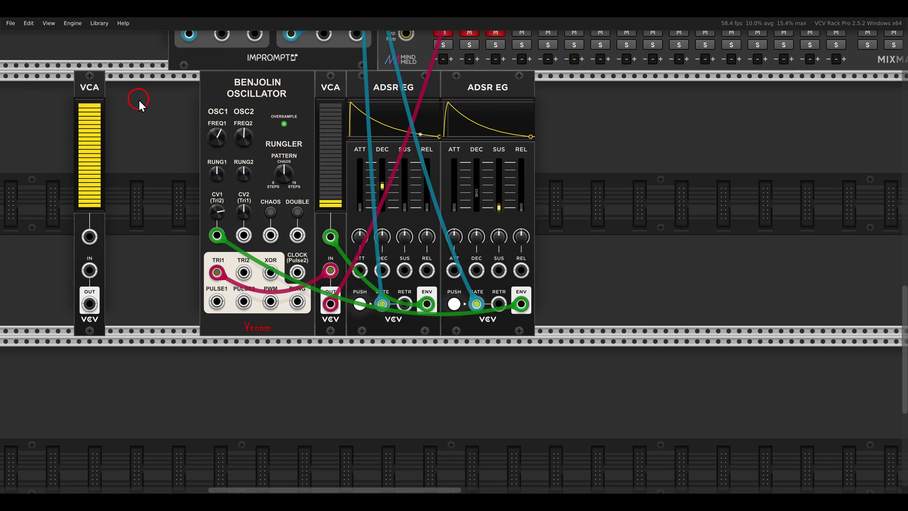
{"action": "left_click_drag", "start_coordinate": [138, 101], "coordinate": [527, 200]}
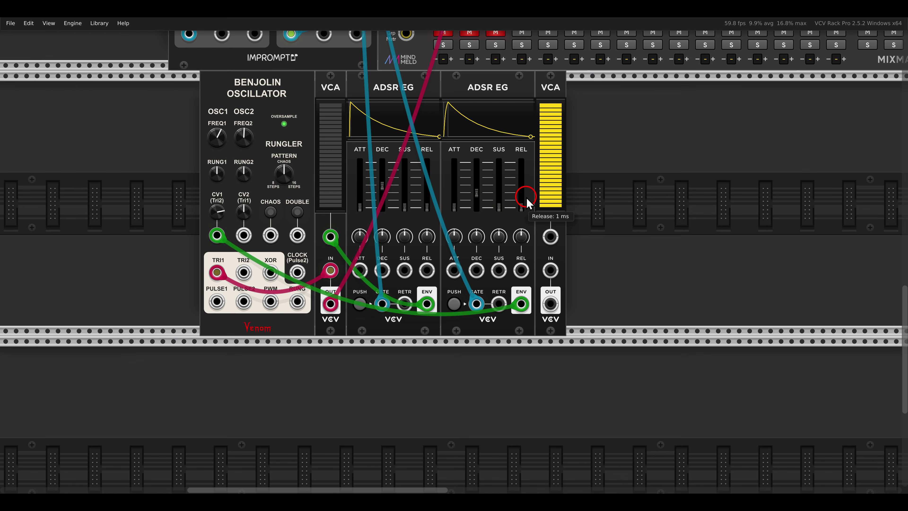
{"action": "right_click", "coordinate": [609, 200]}
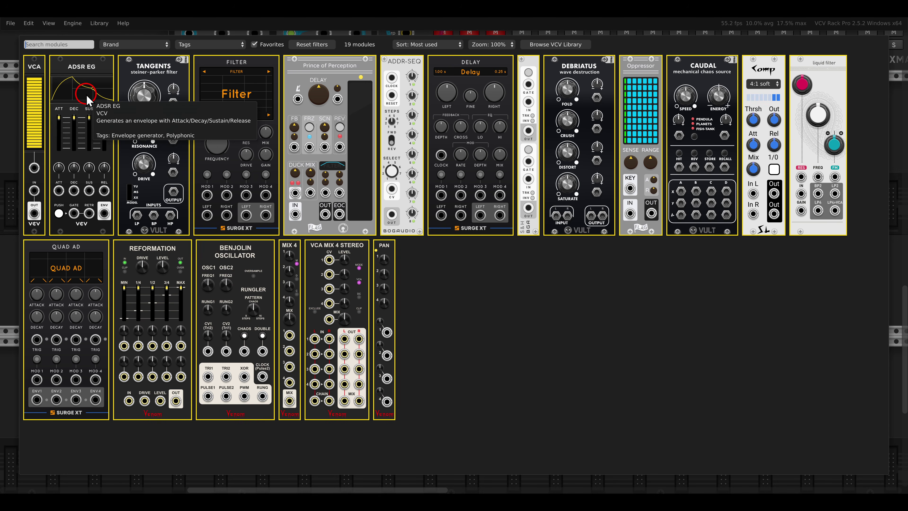
{"action": "left_click_drag", "start_coordinate": [87, 96], "coordinate": [433, 227]}
- Patch the newest ADSR EG's ENV into its VCA's CV input, and route the new Benjolin's PULSE2 through that VCA to MixMaster channel 4's left input
{"action": "left_click_drag", "start_coordinate": [646, 304], "coordinate": [551, 239]}
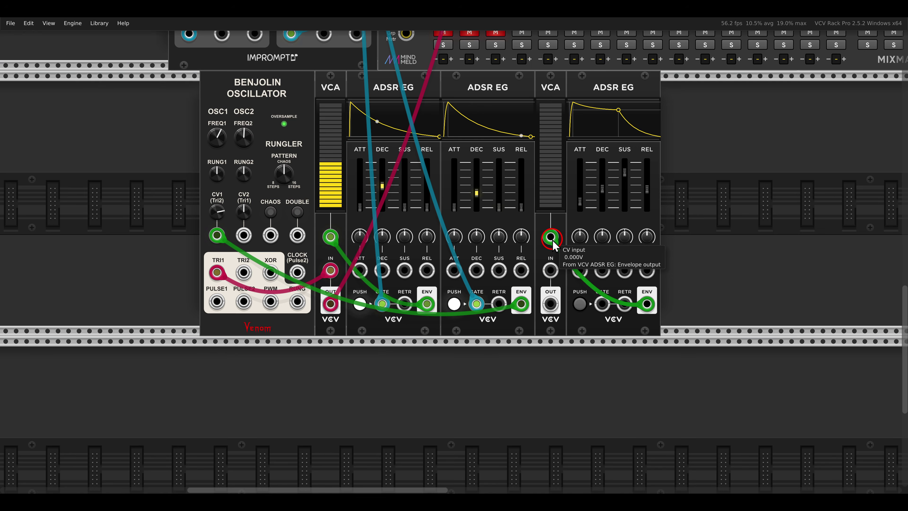
{"action": "left_click_drag", "start_coordinate": [244, 301], "coordinate": [521, 135]}
{"action": "scroll", "coordinate": [551, 307], "scroll_direction": "up", "scroll_amount": 5}
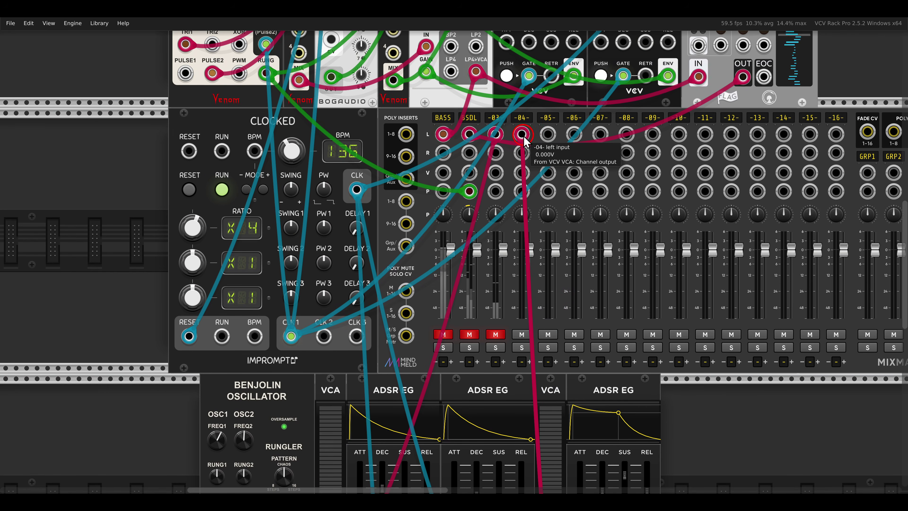
- Set the high-pass filter cutoff of MixMaster channel 4 to 1000 Hz in its track settings
{"action": "scroll", "coordinate": [523, 115], "scroll_direction": "up", "scroll_amount": 2}
{"action": "right_click", "coordinate": [521, 120]}
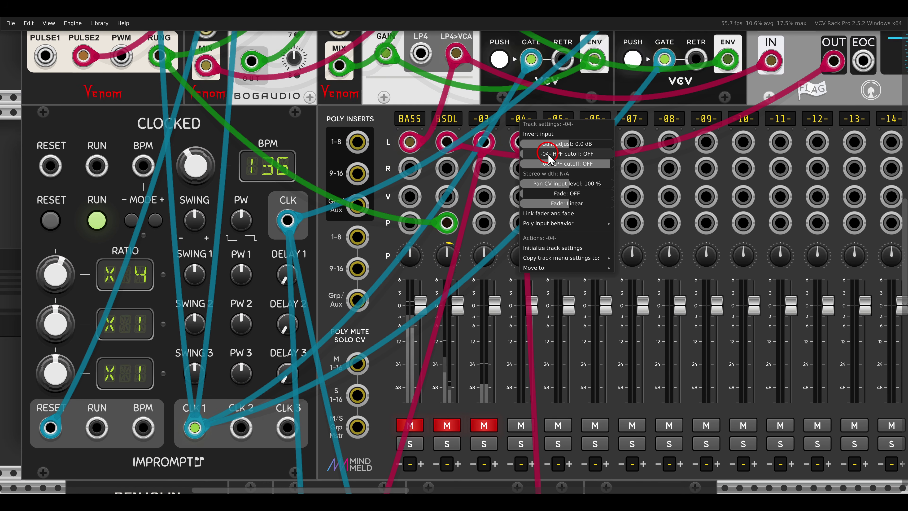
{"action": "left_click_drag", "start_coordinate": [535, 158], "coordinate": [620, 157]}
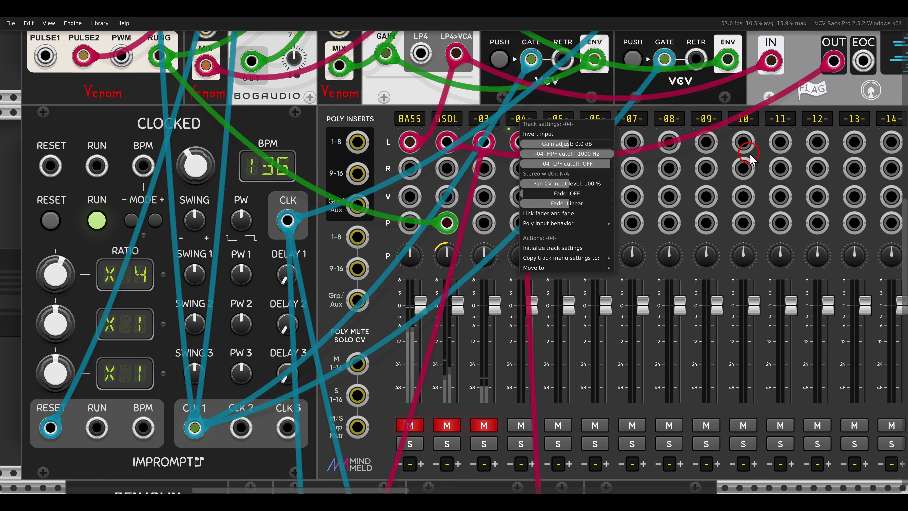
{"action": "left_click", "coordinate": [589, 94]}
- Trigger the newest ADSR EG's GATE from the same Clocked CLK output that feeds the neighbouring envelope's GATE
{"action": "scroll", "coordinate": [569, 152], "scroll_direction": "down", "scroll_amount": 3}
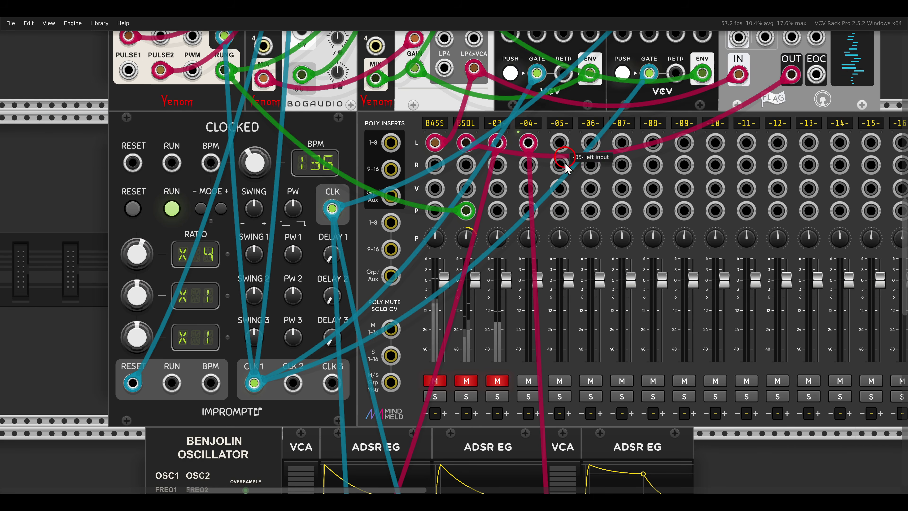
{"action": "scroll", "coordinate": [551, 229], "scroll_direction": "down", "scroll_amount": 10}
{"action": "scroll", "coordinate": [524, 203], "scroll_direction": "down", "scroll_amount": 2}
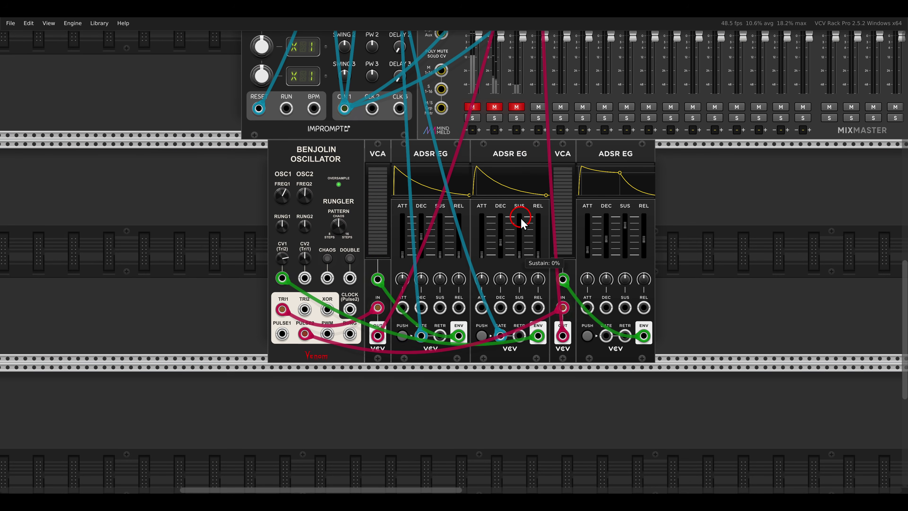
{"action": "scroll", "coordinate": [523, 223], "scroll_direction": "up", "scroll_amount": 3}
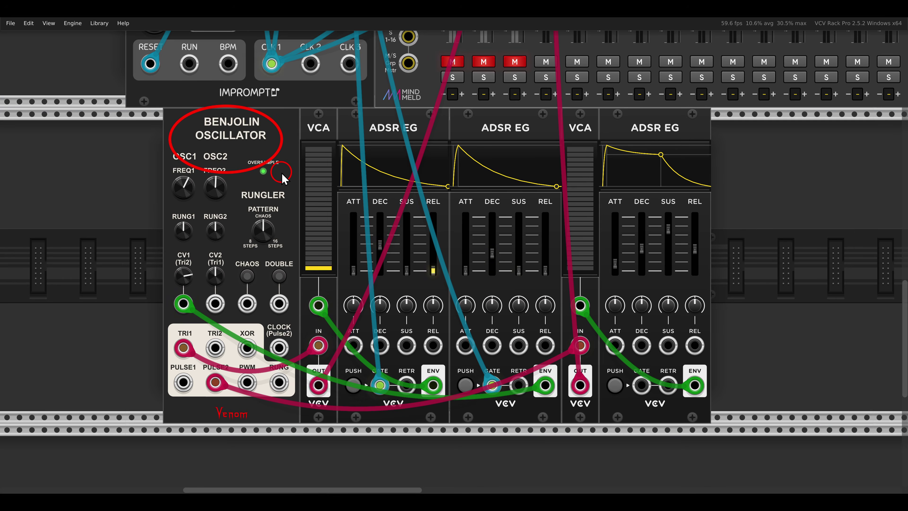
{"action": "left_click_drag", "start_coordinate": [504, 349], "coordinate": [455, 311]}
{"action": "left_click_drag", "start_coordinate": [442, 346], "coordinate": [592, 347]}
- Lower attack, sustain and release to their minimum on the newest ADSR EG and slightly shorten its decay
{"action": "left_click", "coordinate": [569, 226]}
{"action": "left_click_drag", "start_coordinate": [569, 229], "coordinate": [568, 245]}
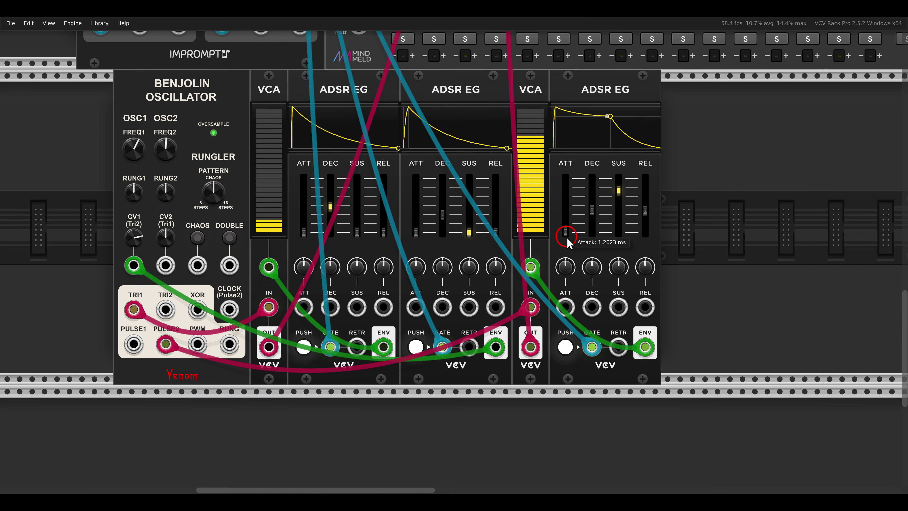
{"action": "left_click_drag", "start_coordinate": [619, 190], "coordinate": [615, 300]}
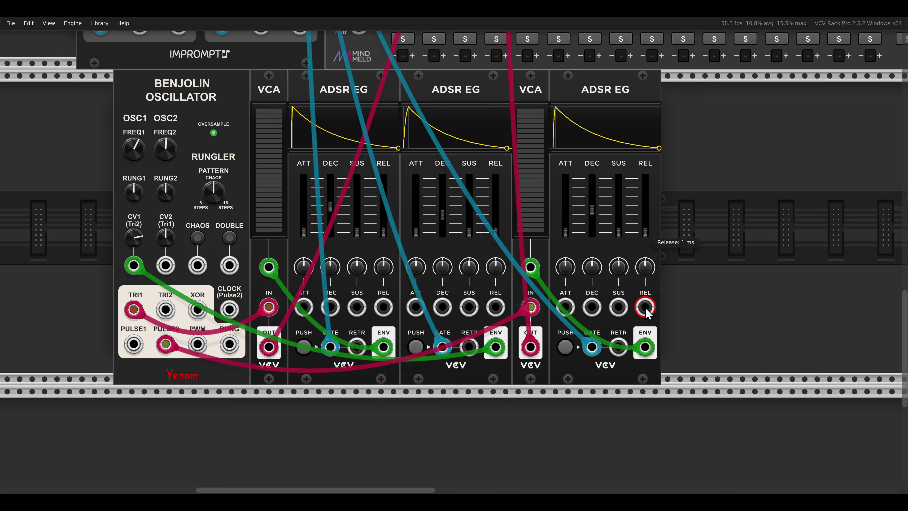
{"action": "left_click_drag", "start_coordinate": [592, 211], "coordinate": [594, 222]}
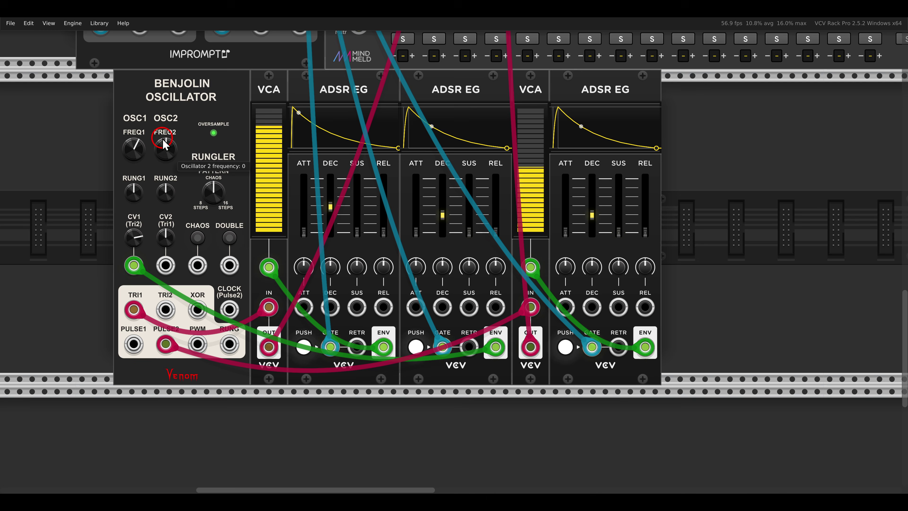
- Raise the new Benjolin's FREQ2 to about 7.11 and its CV2 modulation amount to about 0.78
{"action": "left_click", "coordinate": [167, 152]}
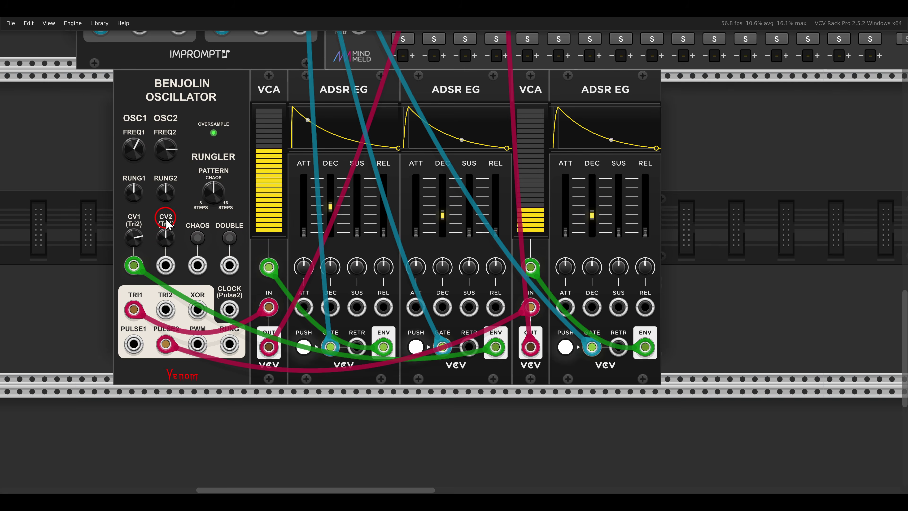
{"action": "left_click_drag", "start_coordinate": [160, 225], "coordinate": [159, 222]}
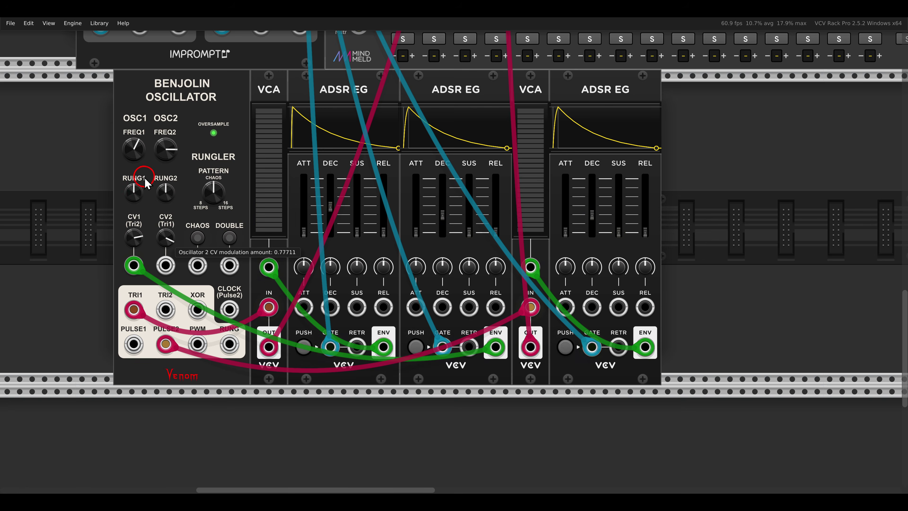
{"action": "left_click_drag", "start_coordinate": [167, 138], "coordinate": [165, 144]}
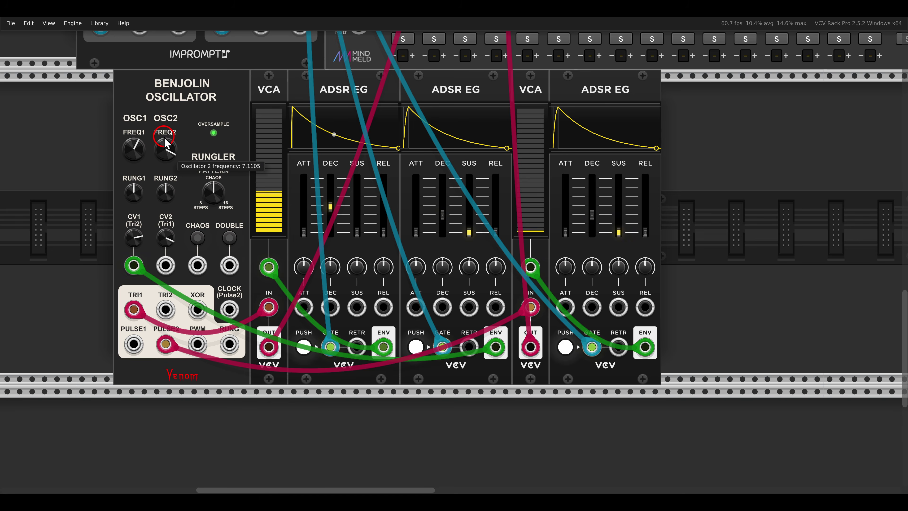
- Shorten the newest ADSR EG's decay to about 6.1 ms and unmute MixMaster channel 3
{"action": "left_click_drag", "start_coordinate": [591, 214], "coordinate": [592, 221]}
{"action": "scroll", "coordinate": [587, 215], "scroll_direction": "up", "scroll_amount": 5}
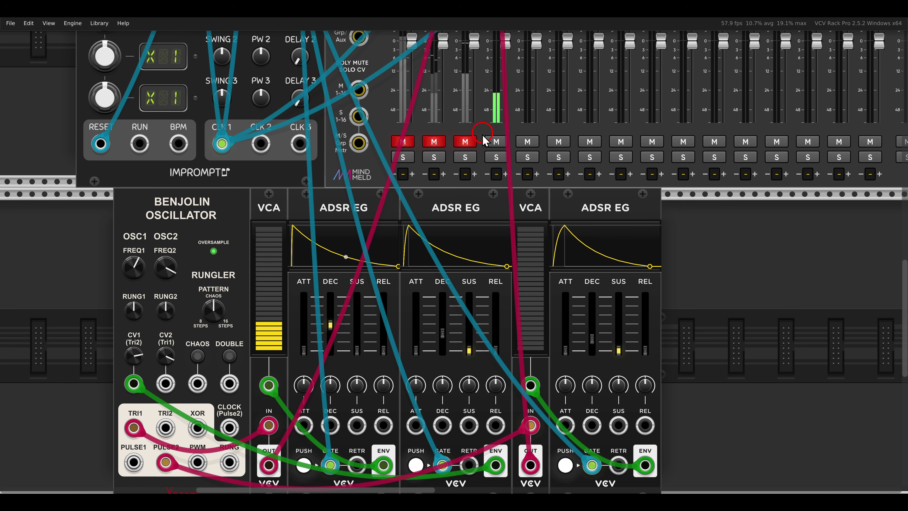
{"action": "left_click", "coordinate": [470, 142]}
{"action": "scroll", "coordinate": [484, 231], "scroll_direction": "down", "scroll_amount": 4}
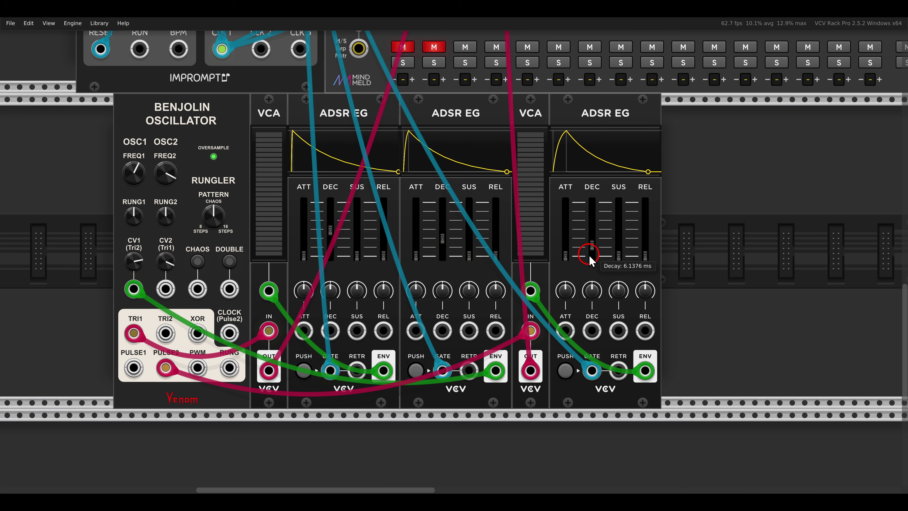
- Add a Tap Dancer delay from the favourite modules at the end of the new Benjolin's row
{"action": "left_click_drag", "start_coordinate": [769, 250], "coordinate": [703, 243]}
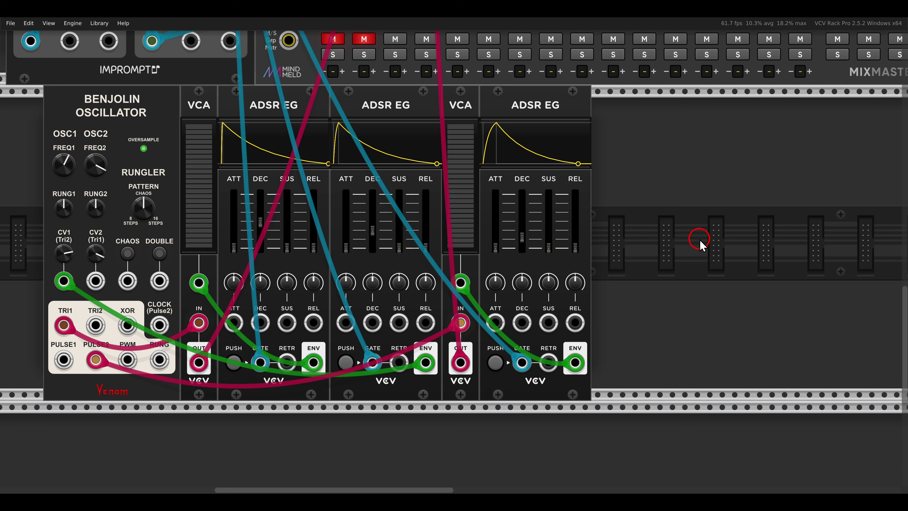
{"action": "right_click", "coordinate": [700, 244]}
{"action": "left_click", "coordinate": [263, 45]}
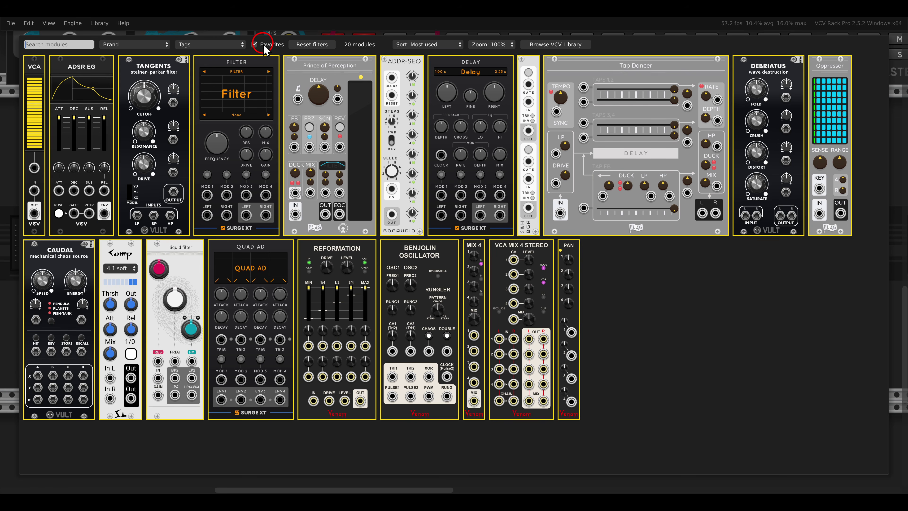
{"action": "left_click", "coordinate": [572, 102]}
{"action": "scroll", "coordinate": [600, 224], "scroll_direction": "down", "scroll_amount": 3}
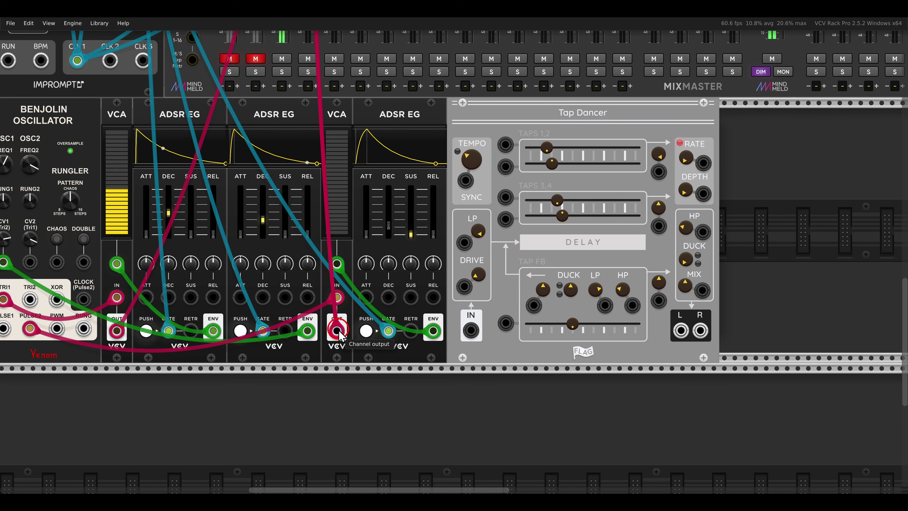
- Route the newest VCA's output into Tap Dancer's IN, and Tap Dancer's L and R outputs into MixMaster channel 4's left and right inputs
{"action": "left_click_drag", "start_coordinate": [337, 331], "coordinate": [415, 332]}
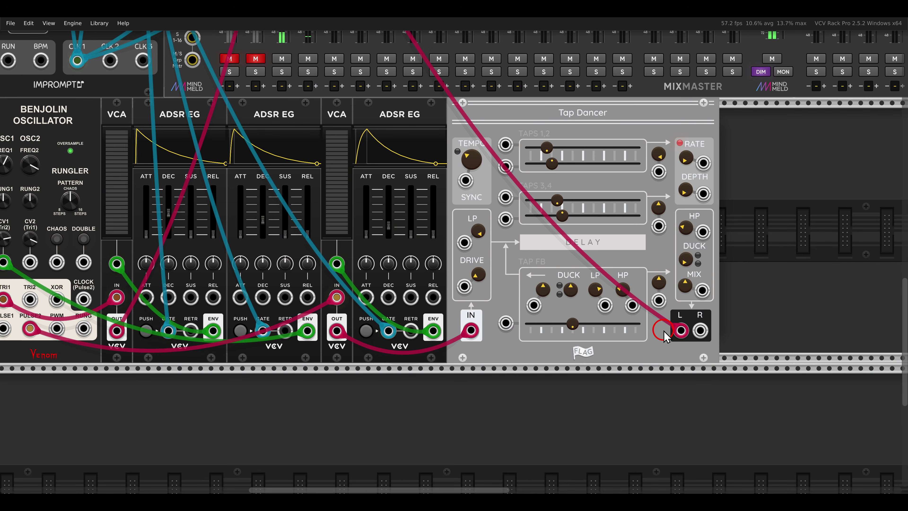
{"action": "scroll", "coordinate": [694, 333], "scroll_direction": "up", "scroll_amount": 5}
{"action": "left_click_drag", "start_coordinate": [700, 330], "coordinate": [308, 104]}
{"action": "scroll", "coordinate": [441, 229], "scroll_direction": "down", "scroll_amount": 5}
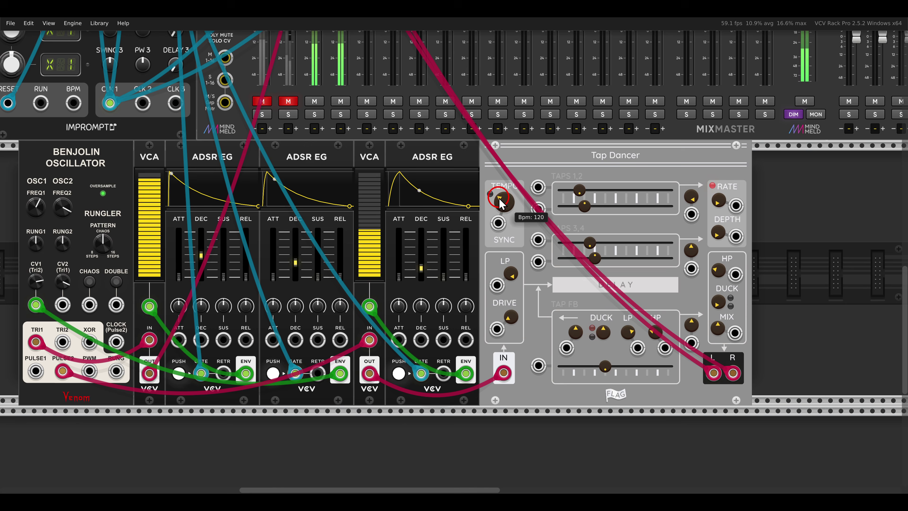
- Set Tap Dancer's tempo to 136 BPM
{"action": "right_click", "coordinate": [504, 206]}
{"action": "type", "text": "1"}
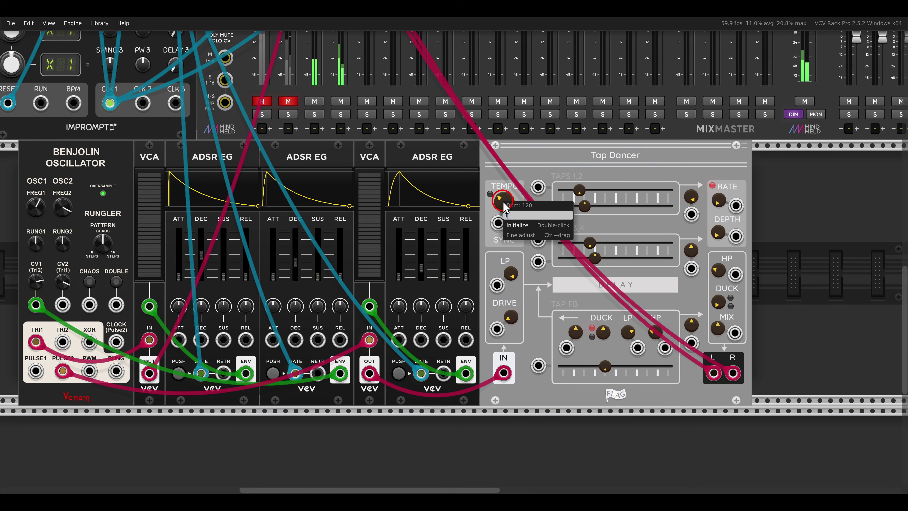
{"action": "type", "text": "36"}
{"action": "key", "text": "Return"}
{"action": "scroll", "coordinate": [504, 207], "scroll_direction": "down", "scroll_amount": 5}
{"action": "scroll", "coordinate": [496, 247], "scroll_direction": "up", "scroll_amount": 5}
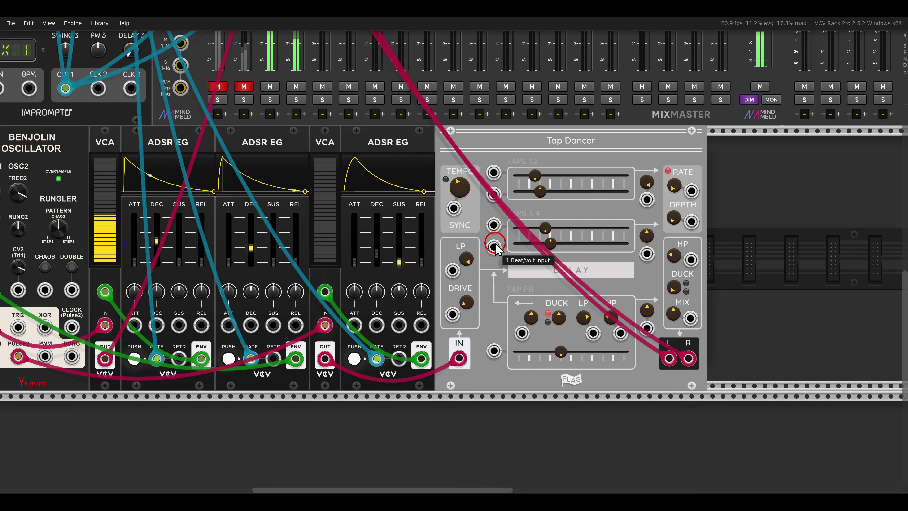
- Set Tap Dancer's drive to about 0.66 and its duck mix to about 0.90
{"action": "left_click_drag", "start_coordinate": [471, 307], "coordinate": [463, 282]}
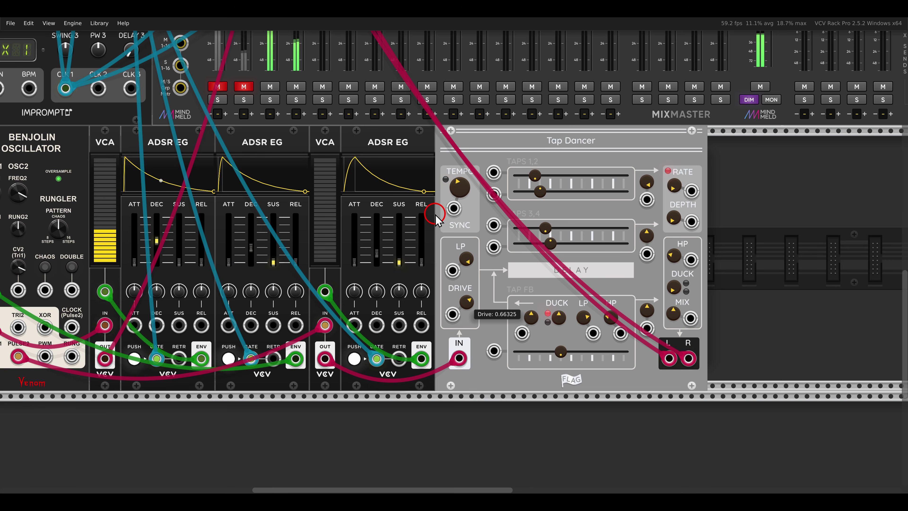
{"action": "scroll", "coordinate": [612, 226], "scroll_direction": "up", "scroll_amount": 5}
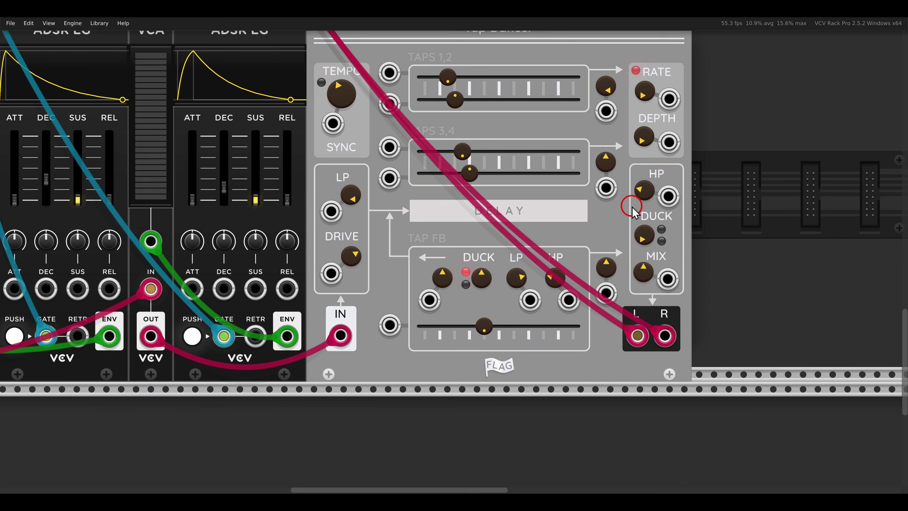
{"action": "scroll", "coordinate": [639, 232], "scroll_direction": "up", "scroll_amount": 1}
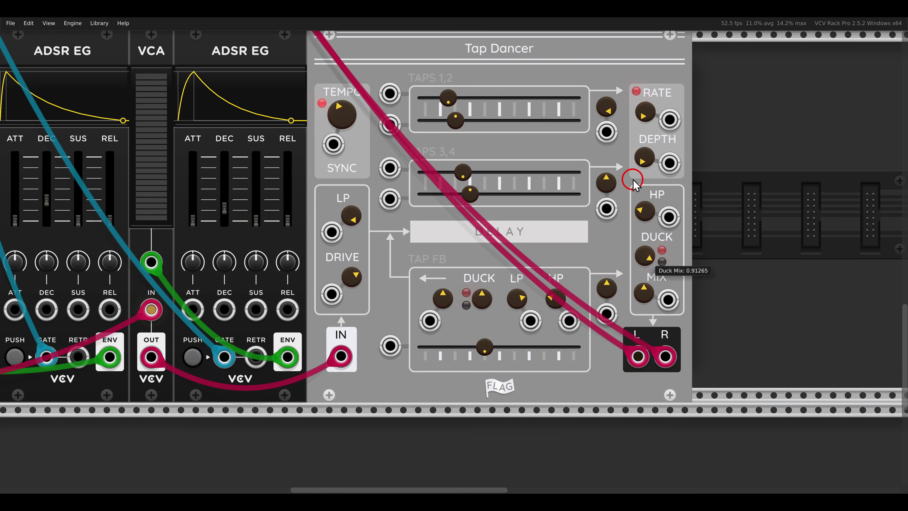
{"action": "left_click_drag", "start_coordinate": [644, 257], "coordinate": [644, 259]}
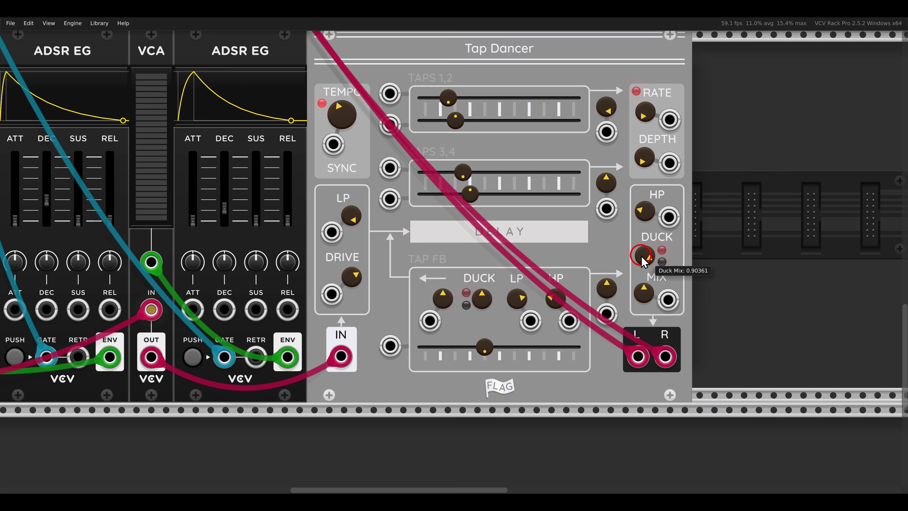
- Label MixMaster channels 3 and 4 KICK and KCDL, and set KCDL's Verb send to about -12.6 dB on AuxSpander
{"action": "scroll", "coordinate": [643, 261], "scroll_direction": "down", "scroll_amount": 4}
{"action": "scroll", "coordinate": [568, 203], "scroll_direction": "up", "scroll_amount": 4}
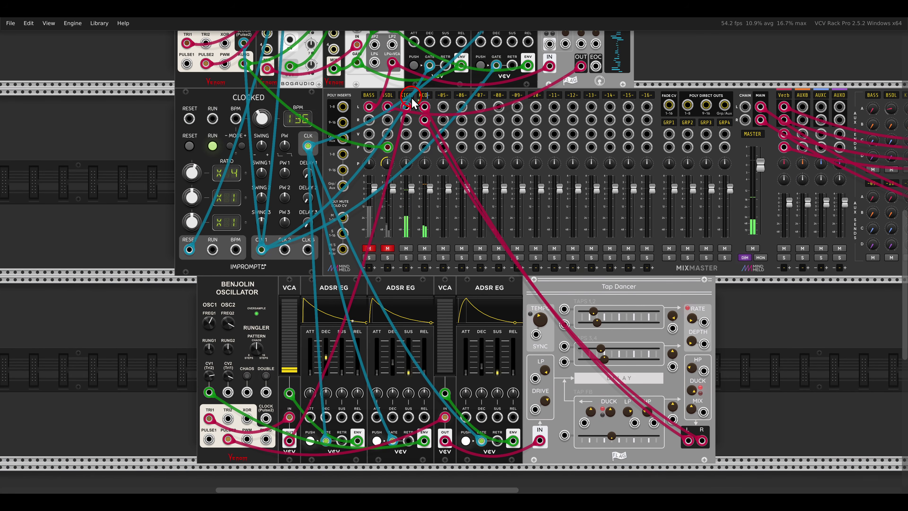
{"action": "scroll", "coordinate": [703, 96], "scroll_direction": "right", "scroll_amount": 5}
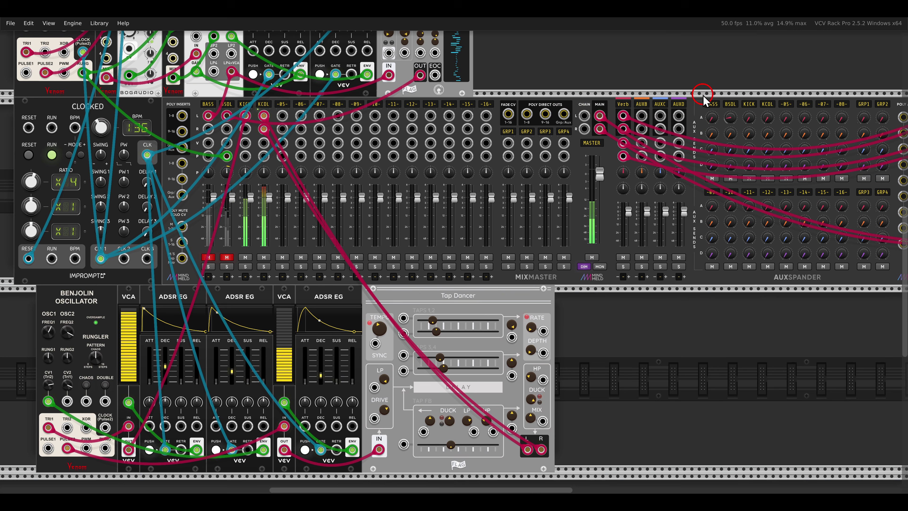
{"action": "left_click_drag", "start_coordinate": [767, 117], "coordinate": [767, 111]}
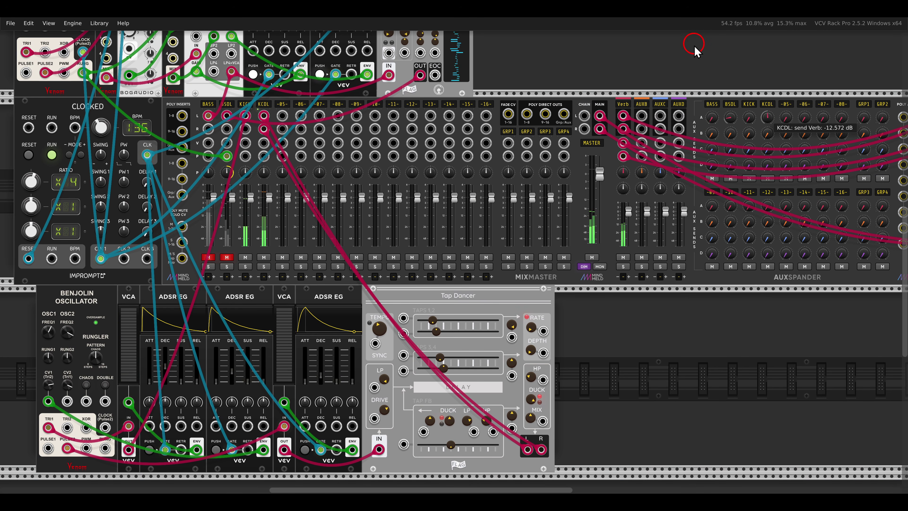
{"action": "left_click_drag", "start_coordinate": [694, 45], "coordinate": [695, 88]}
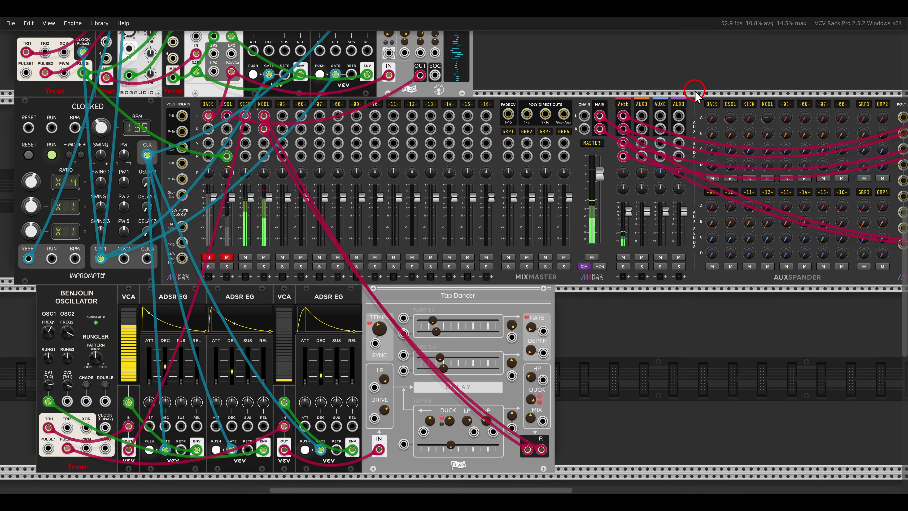
- Unmute the BASS and BSDL channels and set KCDL's gain adjust to -6.0 dB
{"action": "left_click_drag", "start_coordinate": [543, 353], "coordinate": [666, 303]}
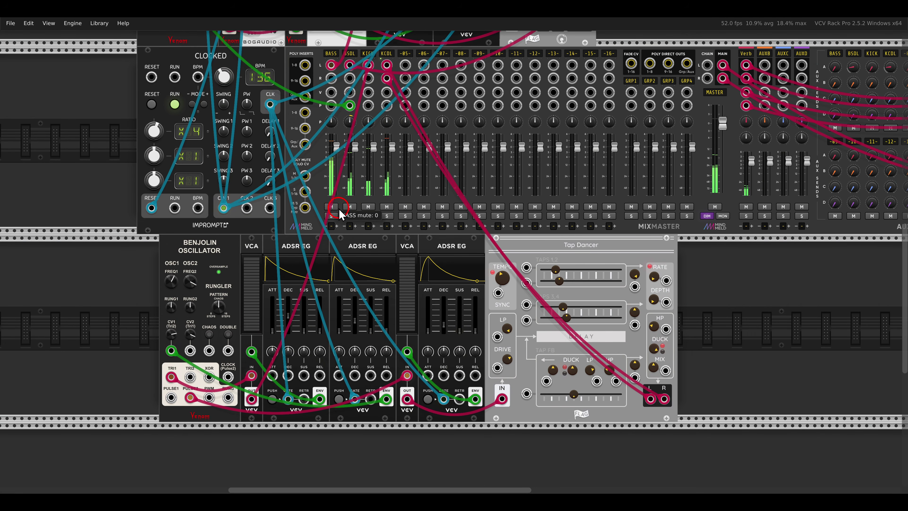
{"action": "right_click", "coordinate": [386, 59]}
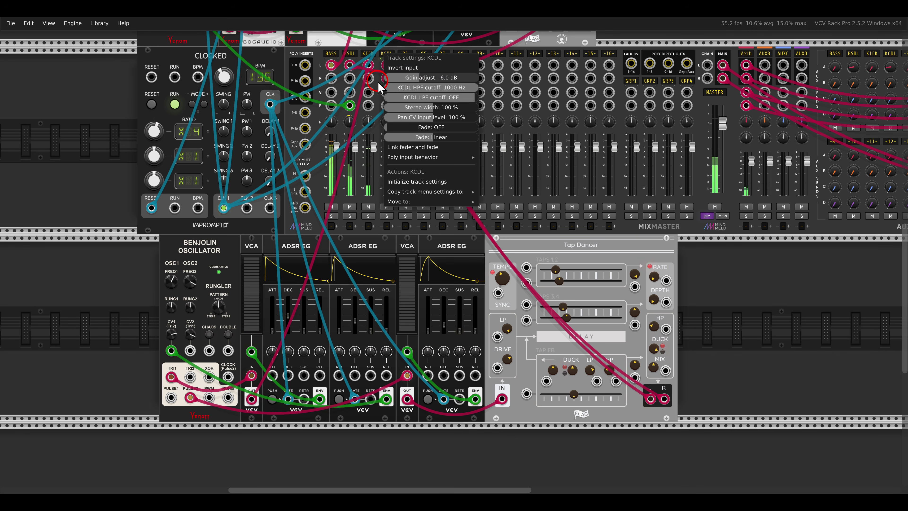
{"action": "left_click", "coordinate": [653, 243]}
{"action": "left_click_drag", "start_coordinate": [653, 244], "coordinate": [685, 167]}
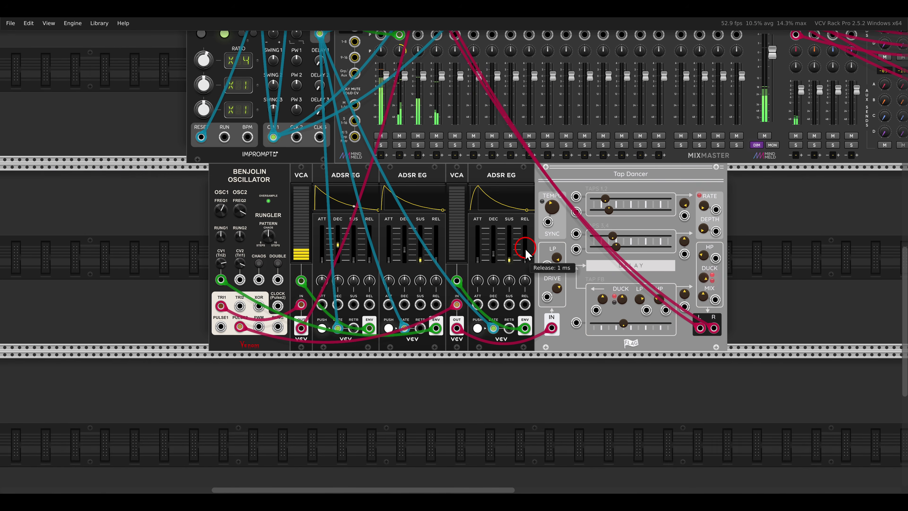
- Shorten the decay of the ADSR EG beside Tap Dancer to about 2.9 ms
{"action": "scroll", "coordinate": [531, 253], "scroll_direction": "up", "scroll_amount": 2}
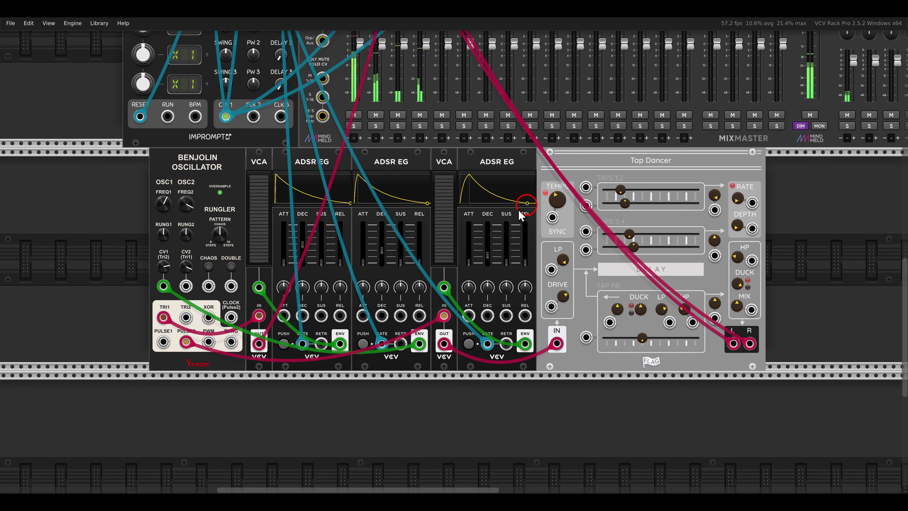
{"action": "left_click_drag", "start_coordinate": [473, 254], "coordinate": [476, 261]}
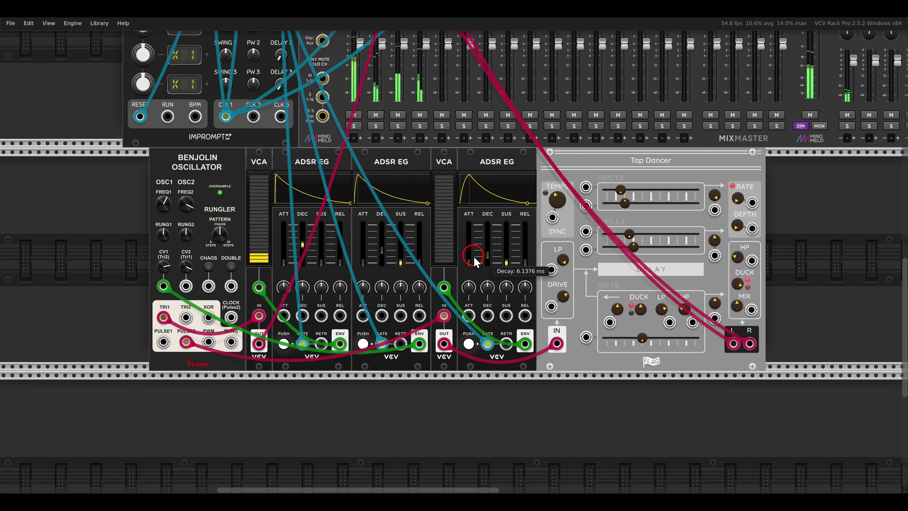
{"action": "left_click", "coordinate": [561, 196]}
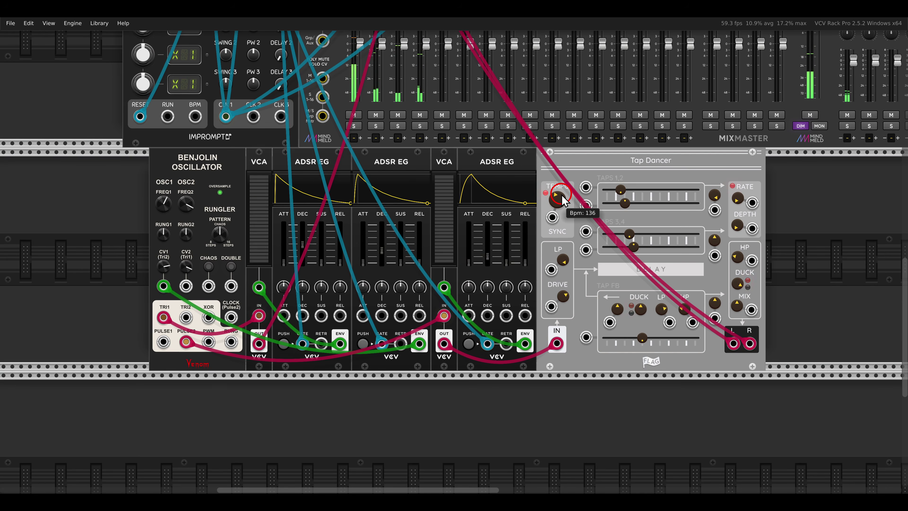
{"action": "left_click_drag", "start_coordinate": [499, 247], "coordinate": [492, 222]}
{"action": "scroll", "coordinate": [491, 222], "scroll_direction": "up", "scroll_amount": 2}
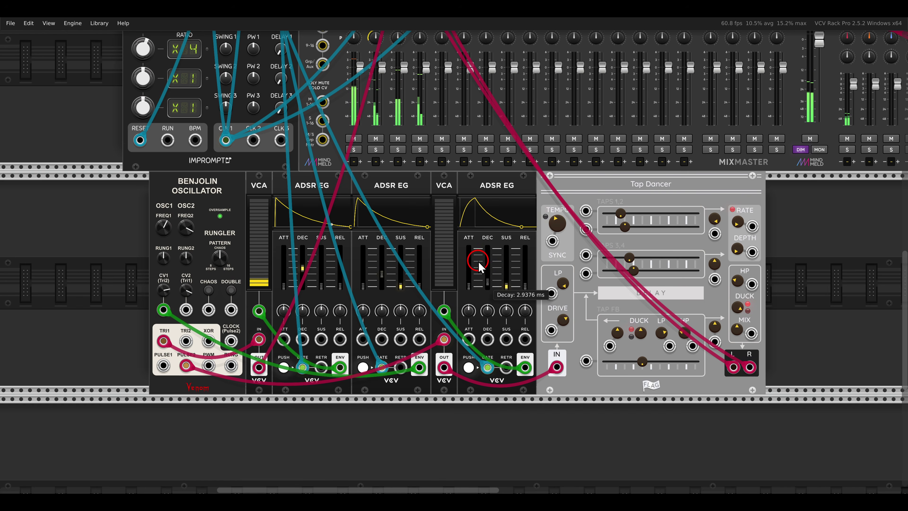
- Lengthen the decay slightly on the ADSR EG beside Tap Dancer
{"action": "left_click_drag", "start_coordinate": [479, 266], "coordinate": [477, 262]}
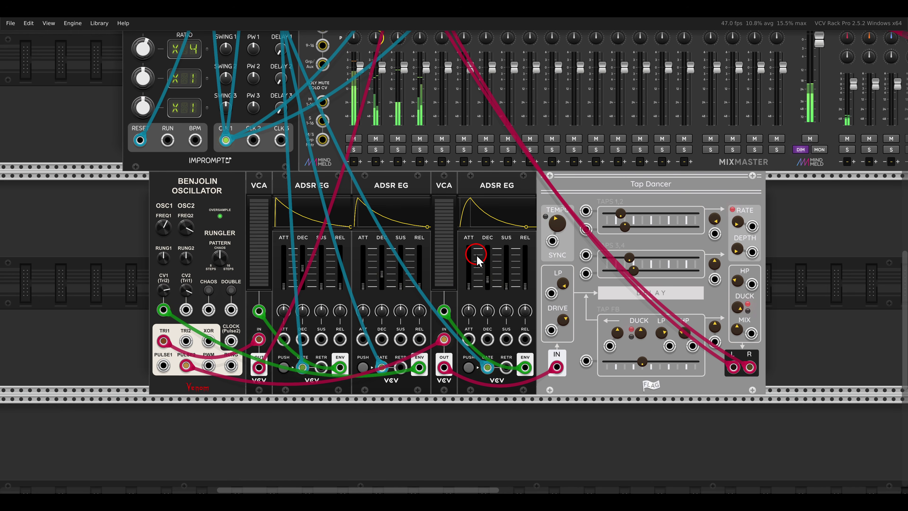
- Patch the kick VCA's output into Prince of Perception's duck sidechain input
{"action": "scroll", "coordinate": [477, 241], "scroll_direction": "down", "scroll_amount": 2}
{"action": "left_click_drag", "start_coordinate": [533, 215], "coordinate": [446, 402]}
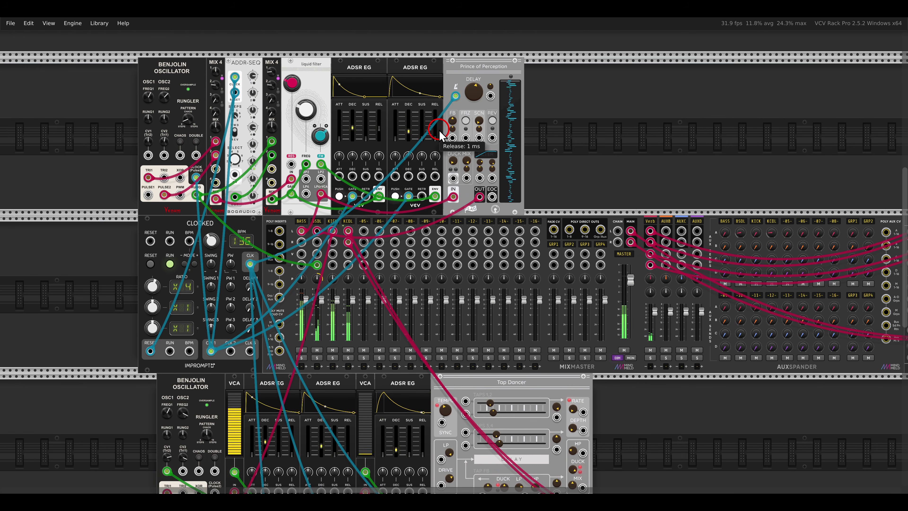
{"action": "scroll", "coordinate": [500, 131], "scroll_direction": "up", "scroll_amount": 2}
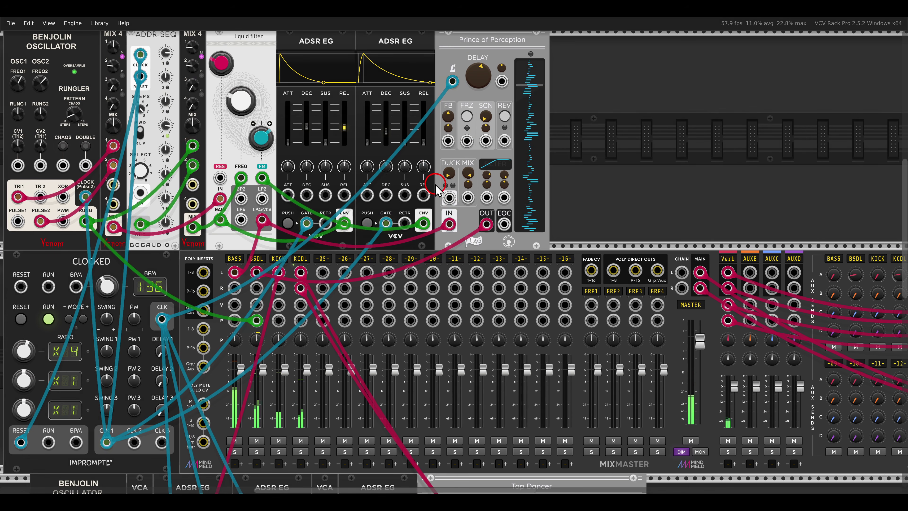
{"action": "scroll", "coordinate": [465, 218], "scroll_direction": "down", "scroll_amount": 3}
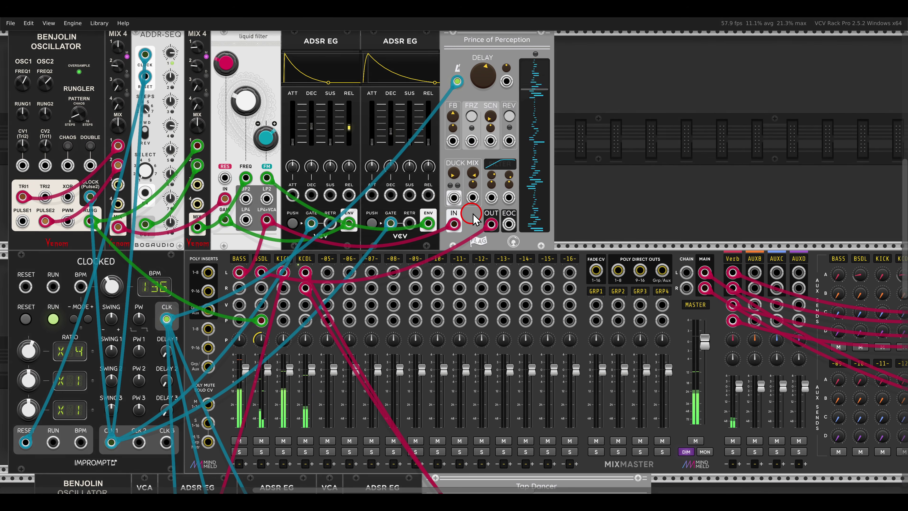
{"action": "scroll", "coordinate": [516, 207], "scroll_direction": "down", "scroll_amount": 2}
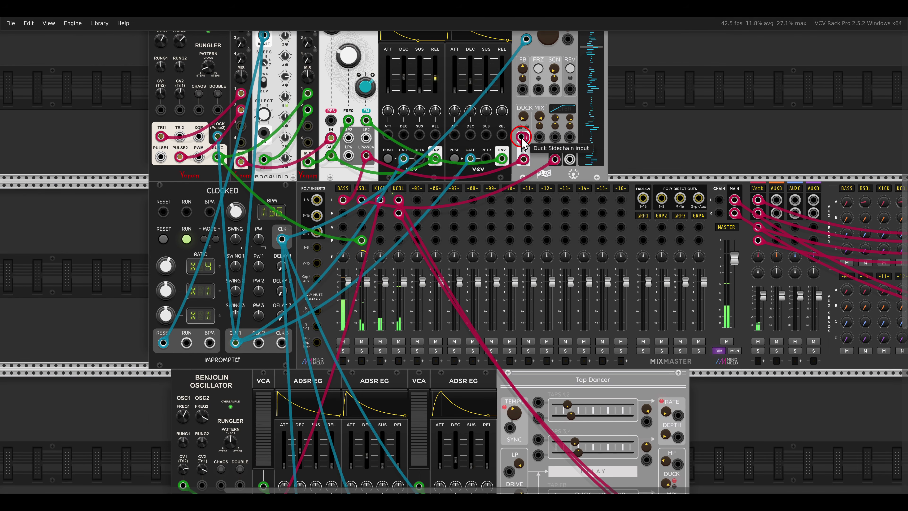
{"action": "scroll", "coordinate": [465, 197], "scroll_direction": "down", "scroll_amount": 5}
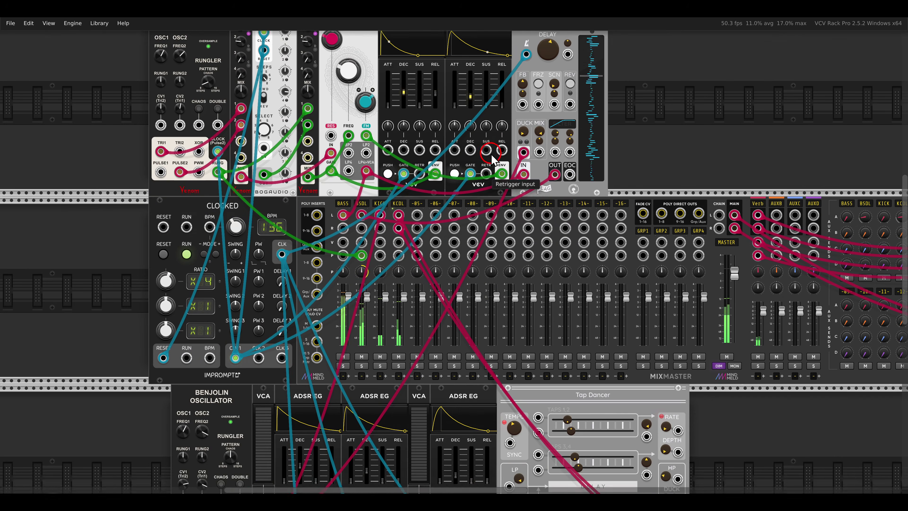
- Adjust Prince of Perception's duck amount while soloing the BSDL channel, and release the solo
{"action": "scroll", "coordinate": [264, 354], "scroll_direction": "up", "scroll_amount": 6}
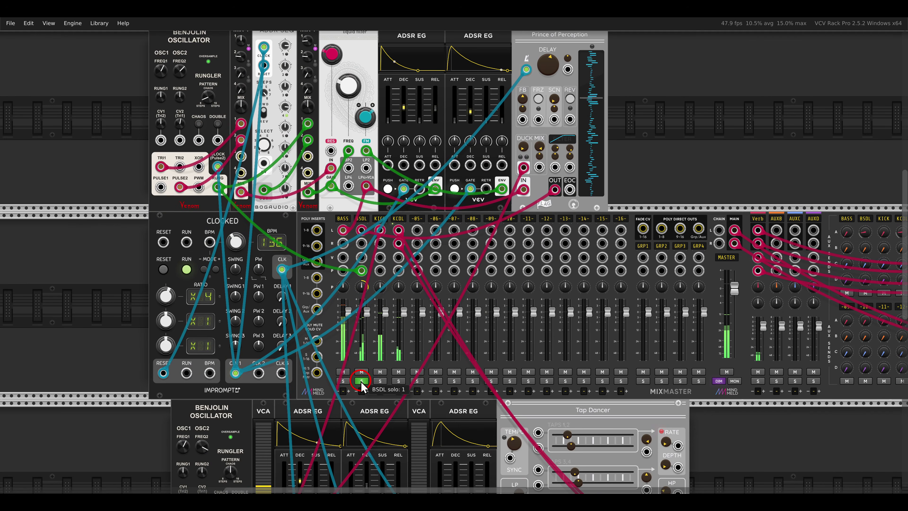
{"action": "scroll", "coordinate": [525, 139], "scroll_direction": "up", "scroll_amount": 3}
{"action": "scroll", "coordinate": [525, 139], "scroll_direction": "up", "scroll_amount": 1}
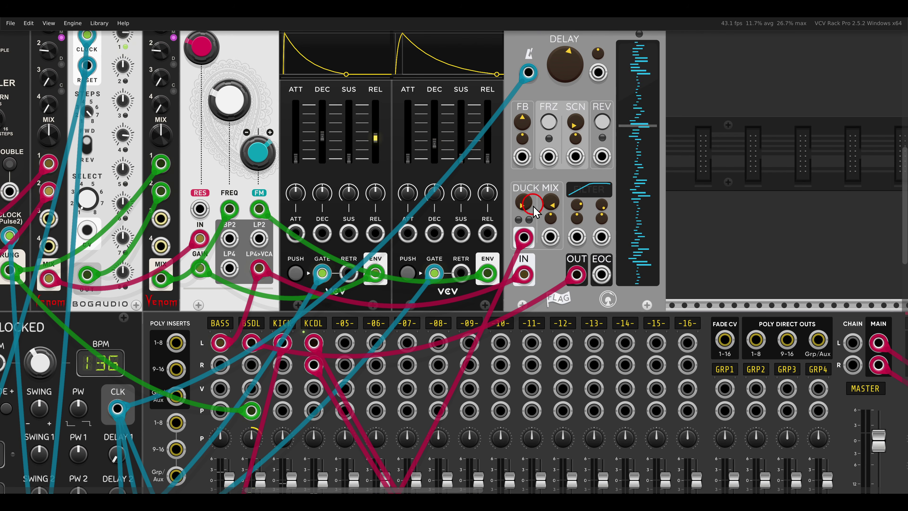
{"action": "scroll", "coordinate": [503, 172], "scroll_direction": "up", "scroll_amount": 1}
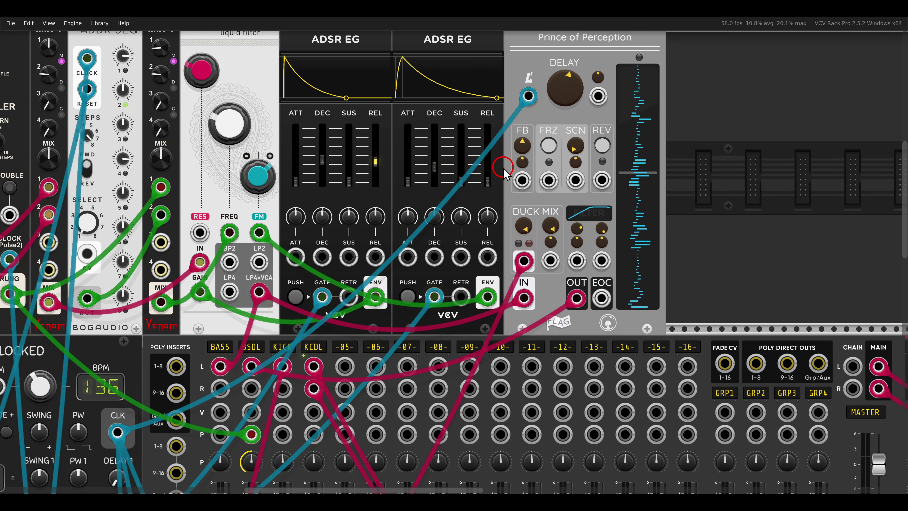
{"action": "scroll", "coordinate": [473, 194], "scroll_direction": "down", "scroll_amount": 3}
{"action": "left_click_drag", "start_coordinate": [453, 266], "coordinate": [523, 166]}
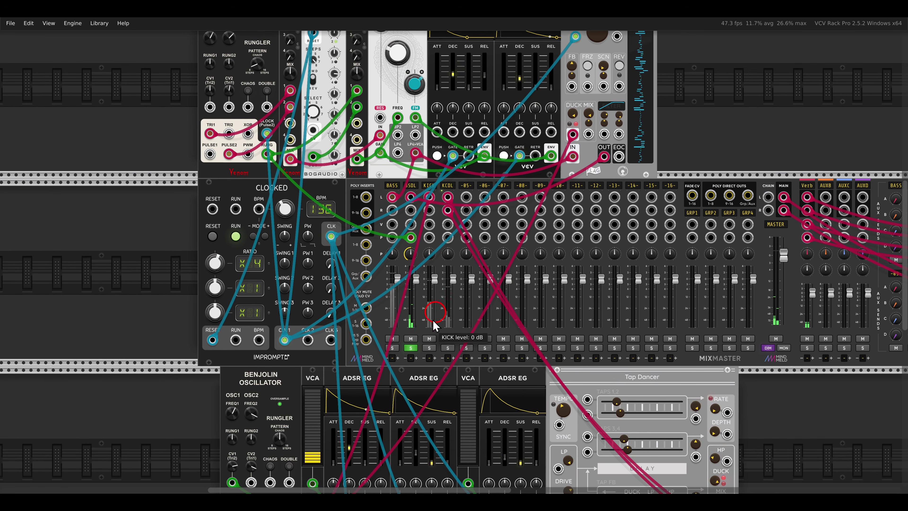
{"action": "left_click", "coordinate": [413, 347]}
- Make room beside the liquid filter by moving the two ADSR EGs and Prince of Perception, and place an Oppressor there
{"action": "left_click_drag", "start_coordinate": [466, 135], "coordinate": [480, 219]}
{"action": "left_click_drag", "start_coordinate": [730, 142], "coordinate": [519, 125]}
{"action": "double_click", "coordinate": [519, 127]}
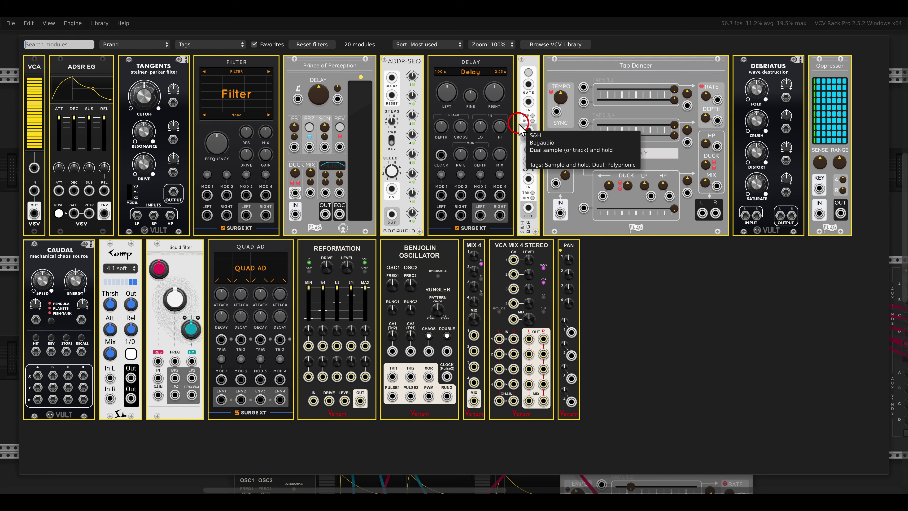
{"action": "left_click_drag", "start_coordinate": [822, 68], "coordinate": [464, 182]}
{"action": "scroll", "coordinate": [442, 237], "scroll_direction": "up", "scroll_amount": 2}
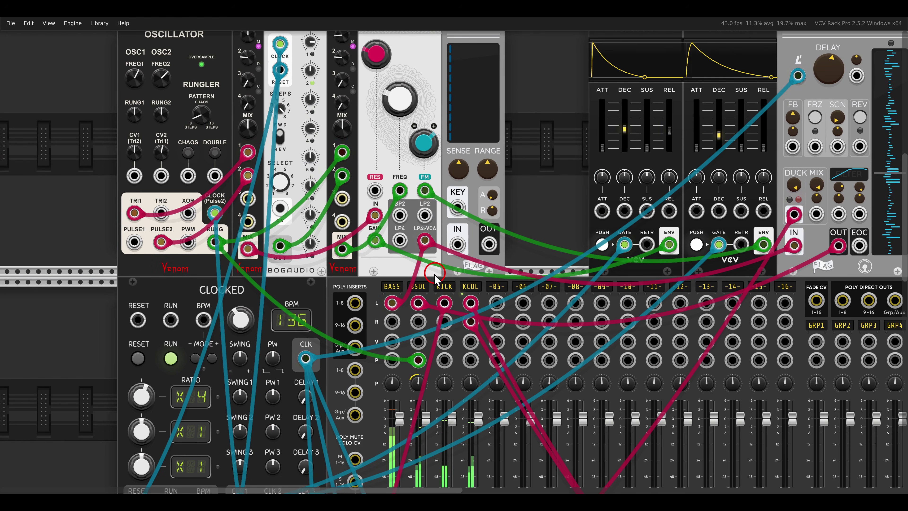
- Route the liquid filter's LP4>VCA output through Oppressor to the BASS channel, with the kick VCA's output as its key
{"action": "mouse_move", "coordinate": [392, 302]}
{"action": "left_mouse_down"}
{"action": "mouse_move", "coordinate": [459, 244]}
{"action": "mouse_move", "coordinate": [392, 304]}
{"action": "left_mouse_up"}
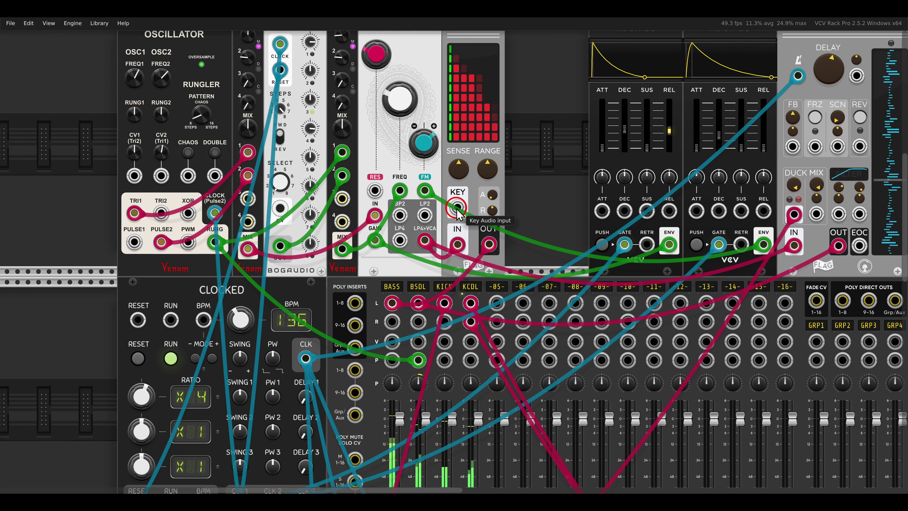
{"action": "left_click_drag", "start_coordinate": [457, 207], "coordinate": [280, 397]}
{"action": "scroll", "coordinate": [458, 215], "scroll_direction": "down", "scroll_amount": 5}
{"action": "scroll", "coordinate": [457, 209], "scroll_direction": "down", "scroll_amount": 10}
{"action": "scroll", "coordinate": [282, 395], "scroll_direction": "up", "scroll_amount": 17}
{"action": "scroll", "coordinate": [456, 208], "scroll_direction": "down", "scroll_amount": 4}
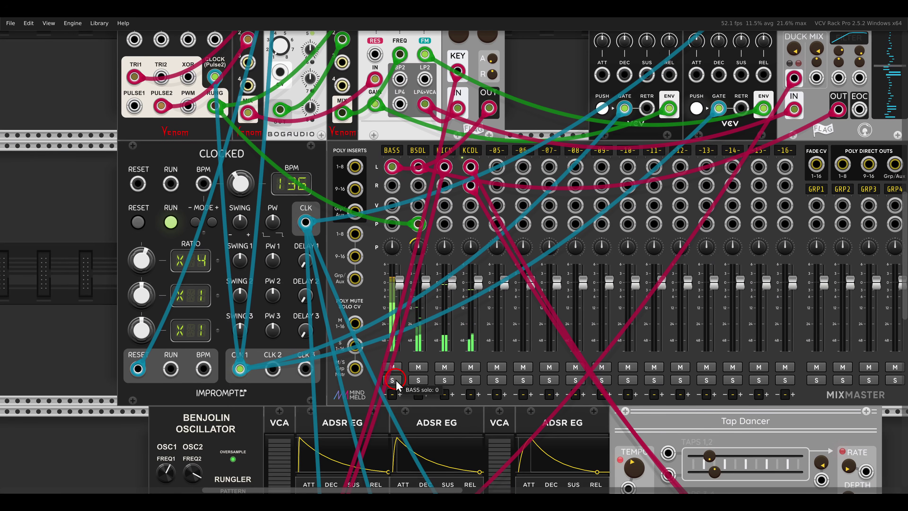
- Turn up Oppressor's range and sense to strengthen the ducking of the bass
{"action": "scroll", "coordinate": [453, 283], "scroll_direction": "up", "scroll_amount": 8}
{"action": "scroll", "coordinate": [458, 342], "scroll_direction": "up", "scroll_amount": 3}
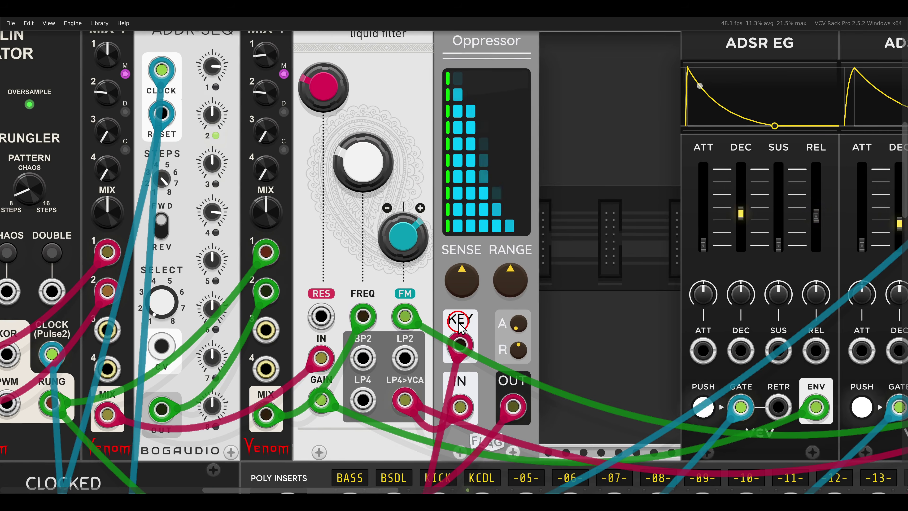
{"action": "left_click_drag", "start_coordinate": [459, 342], "coordinate": [490, 341]}
{"action": "left_click_drag", "start_coordinate": [544, 291], "coordinate": [525, 244]}
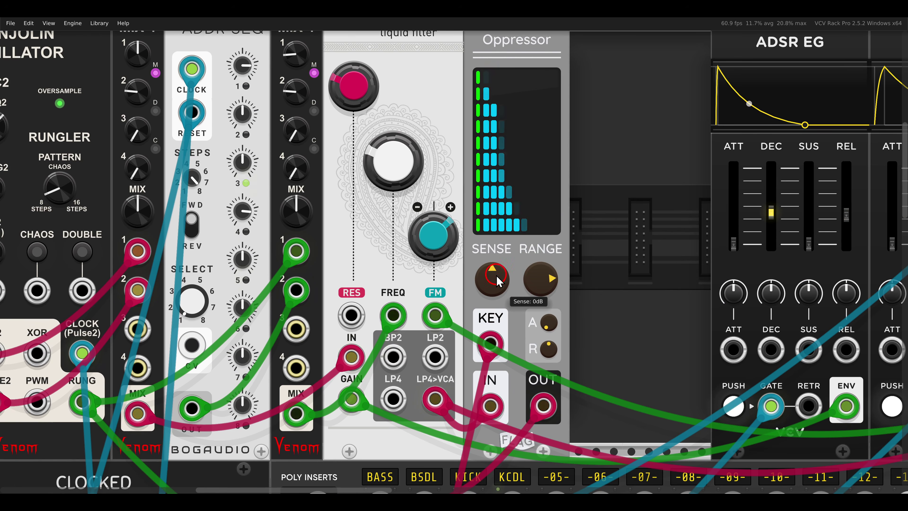
{"action": "left_click_drag", "start_coordinate": [495, 279], "coordinate": [486, 247]}
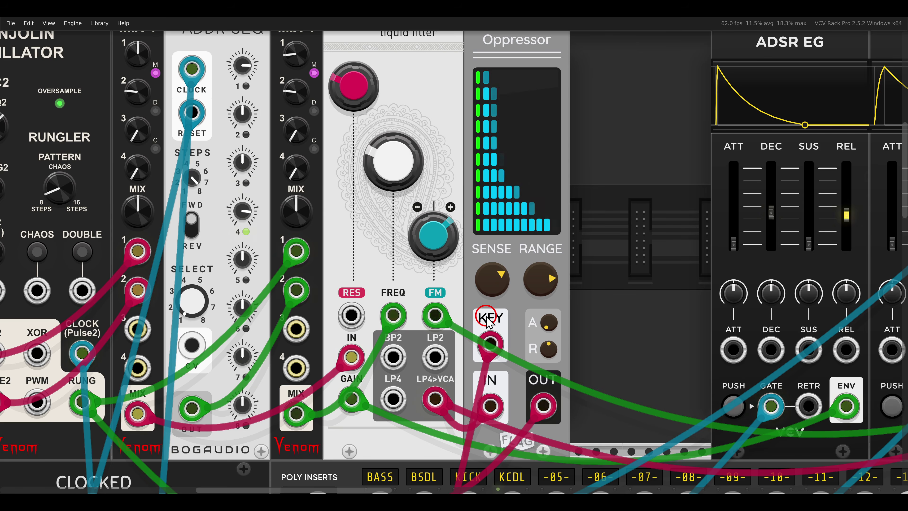
- Set the KCDL channel's gain adjust to -7.5 dB
{"action": "scroll", "coordinate": [488, 320], "scroll_direction": "down", "scroll_amount": 4}
{"action": "scroll", "coordinate": [488, 319], "scroll_direction": "down", "scroll_amount": 5}
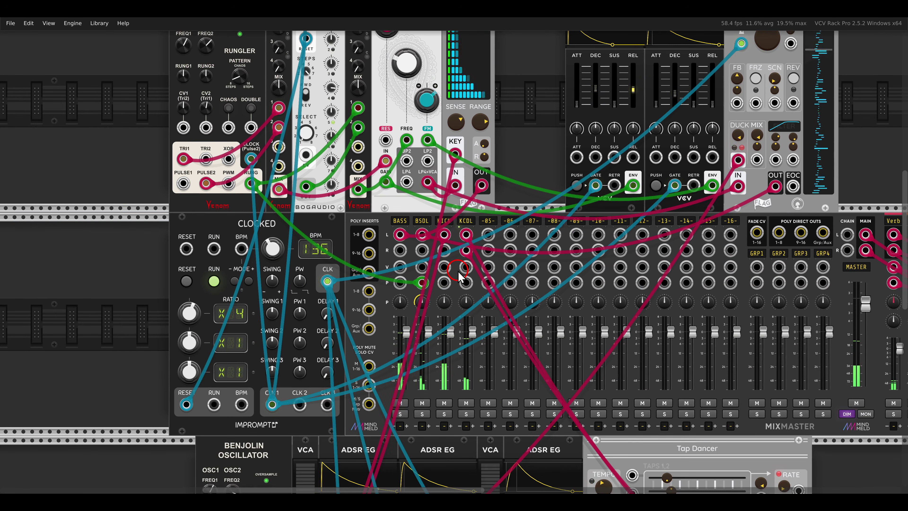
{"action": "scroll", "coordinate": [431, 337], "scroll_direction": "down", "scroll_amount": 3}
{"action": "scroll", "coordinate": [522, 290], "scroll_direction": "down", "scroll_amount": 2}
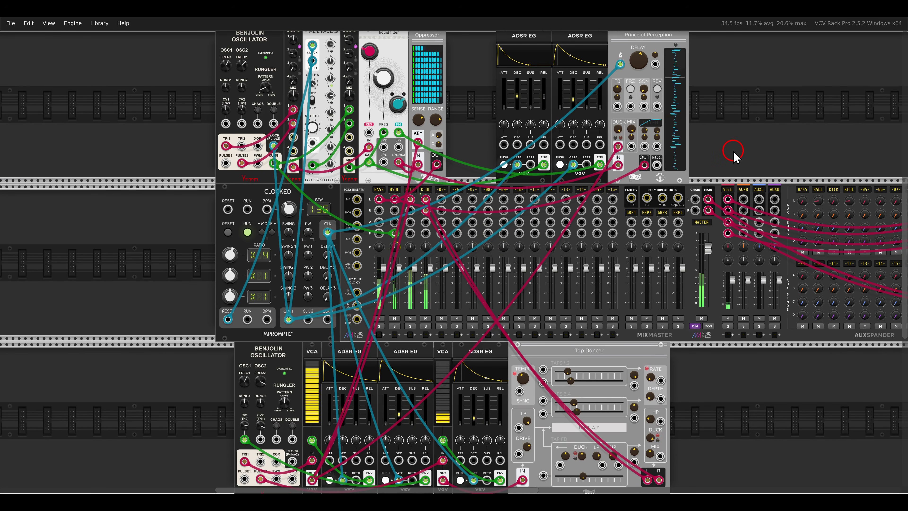
{"action": "right_click", "coordinate": [425, 190]}
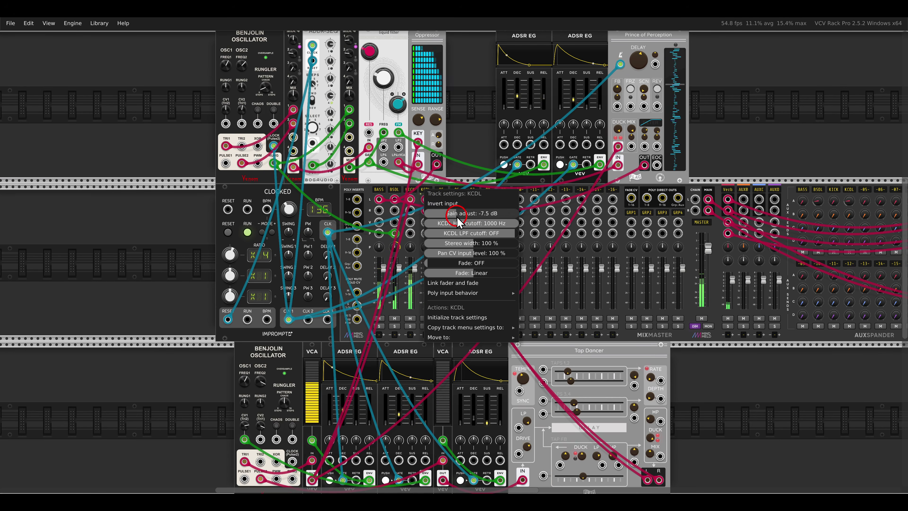
{"action": "left_click", "coordinate": [464, 140]}
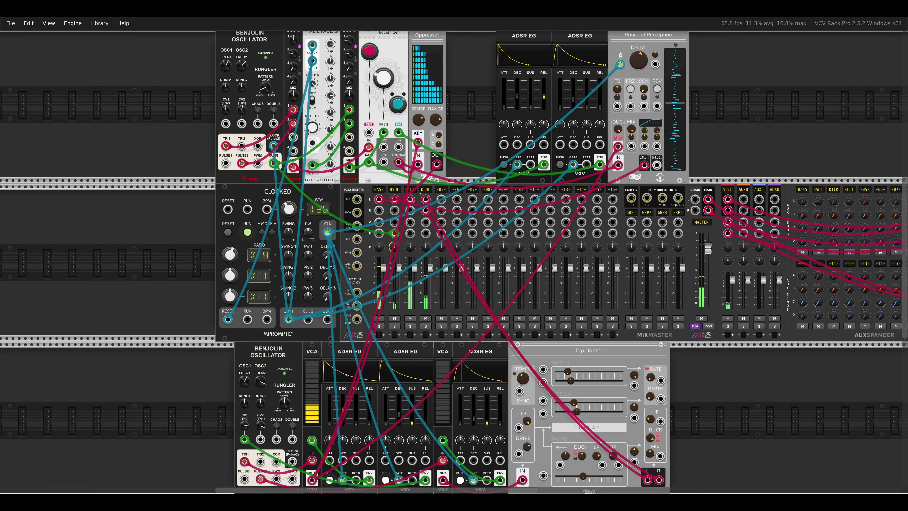
- Mute MixMaster's master output and add a Debriatus and a Comp side by side in the row above Plateau
{"action": "left_click", "coordinate": [703, 319]}
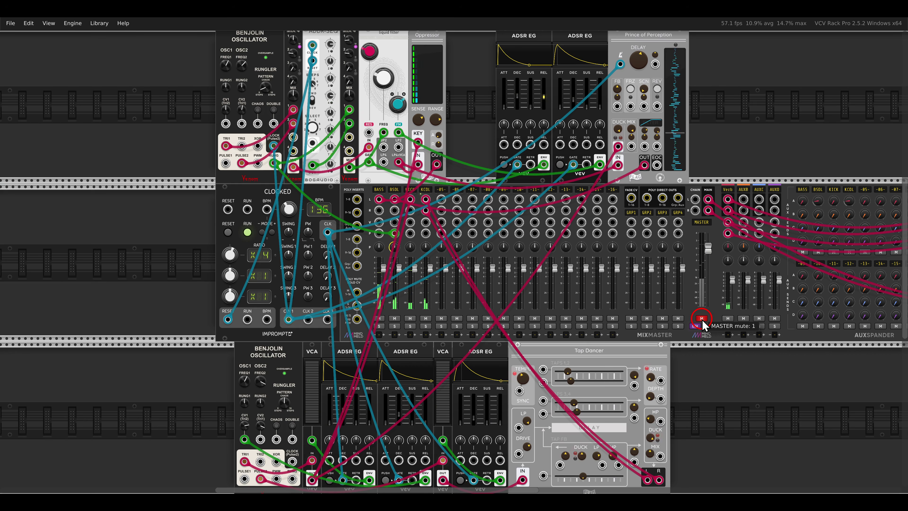
{"action": "left_click", "coordinate": [818, 141]}
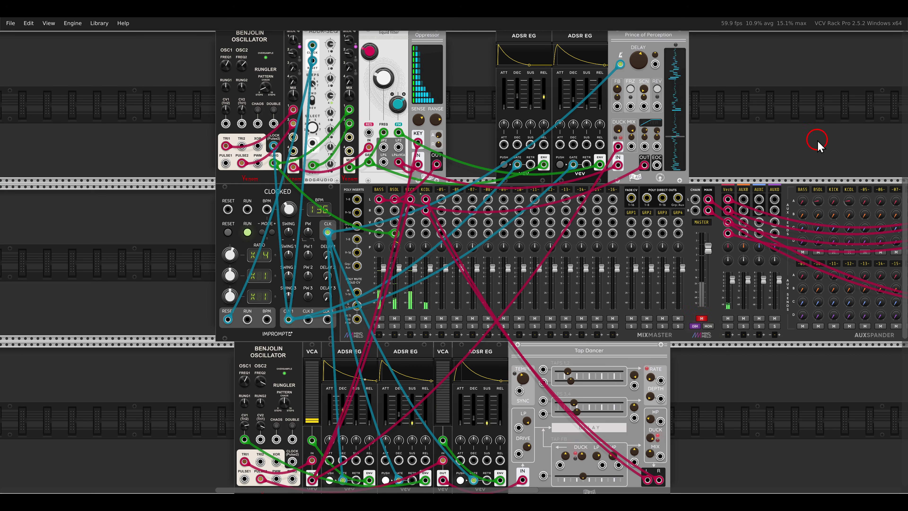
{"action": "left_click_drag", "start_coordinate": [818, 141], "coordinate": [449, 195]}
{"action": "right_click", "coordinate": [549, 163]}
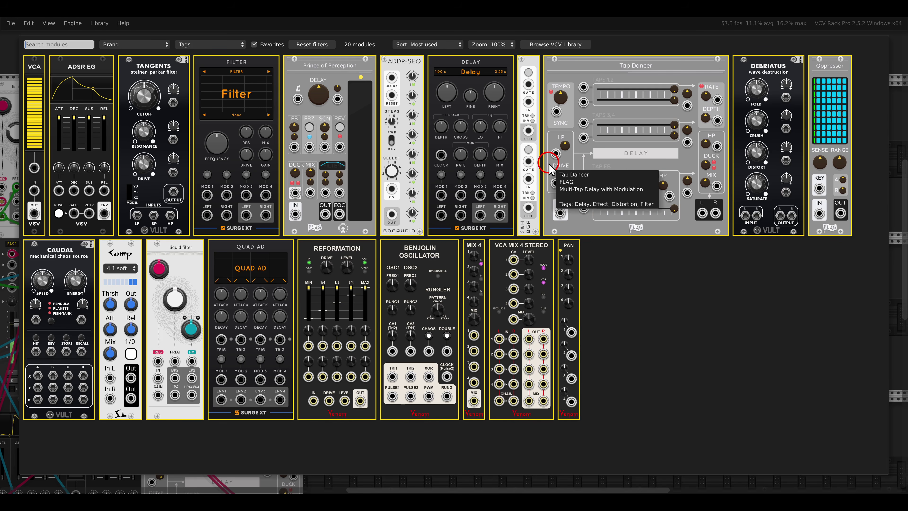
{"action": "left_click_drag", "start_coordinate": [755, 90], "coordinate": [587, 145]}
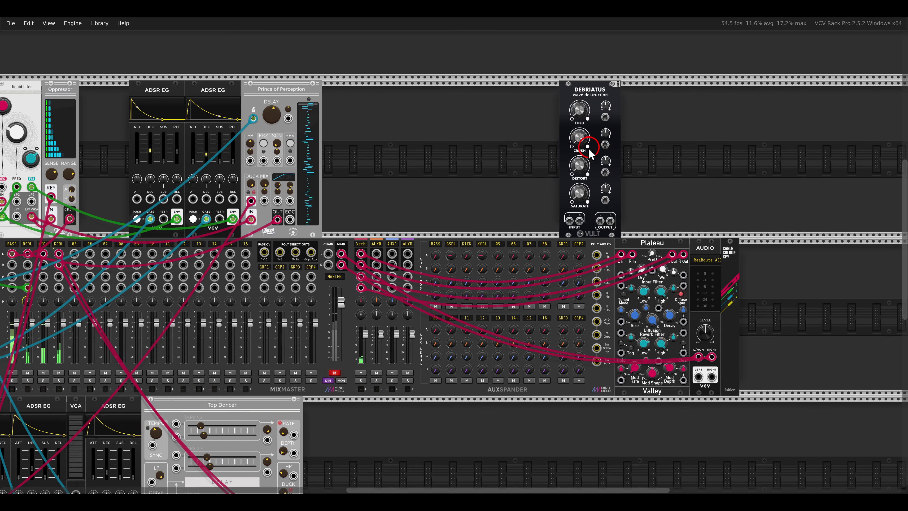
{"action": "right_click", "coordinate": [652, 149]}
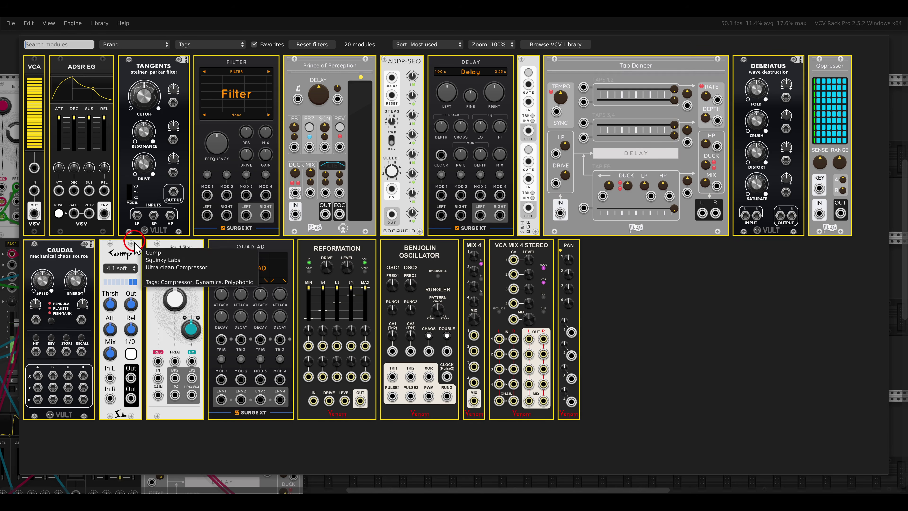
{"action": "left_click_drag", "start_coordinate": [120, 304], "coordinate": [593, 163]}
{"action": "scroll", "coordinate": [665, 161], "scroll_direction": "up", "scroll_amount": 3}
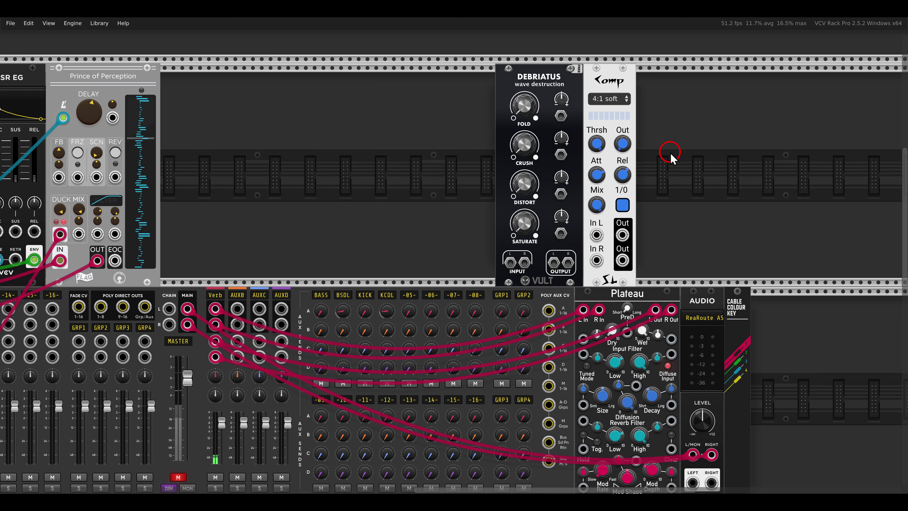
- Reroute the stereo main outputs through Debriatus and Comp into the Audio module, and unmute the master
{"action": "scroll", "coordinate": [695, 203], "scroll_direction": "down", "scroll_amount": 1}
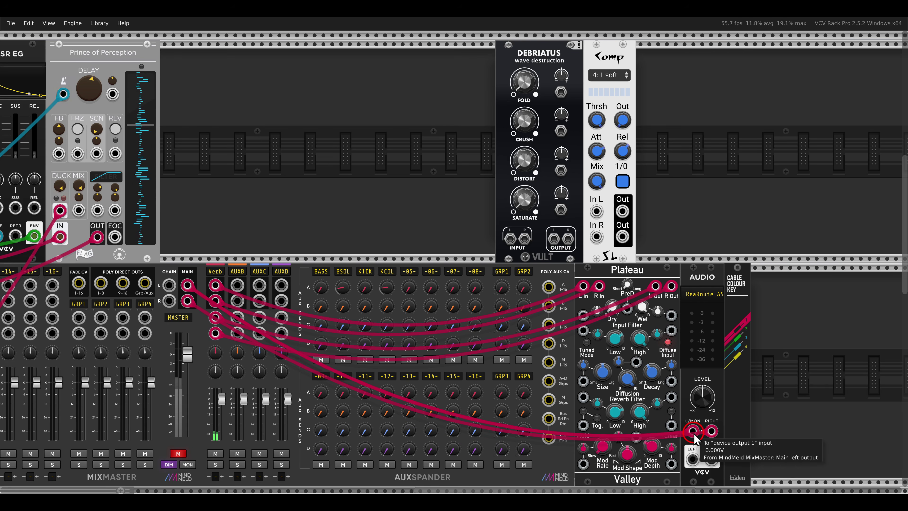
{"action": "left_click_drag", "start_coordinate": [693, 430], "coordinate": [511, 239]}
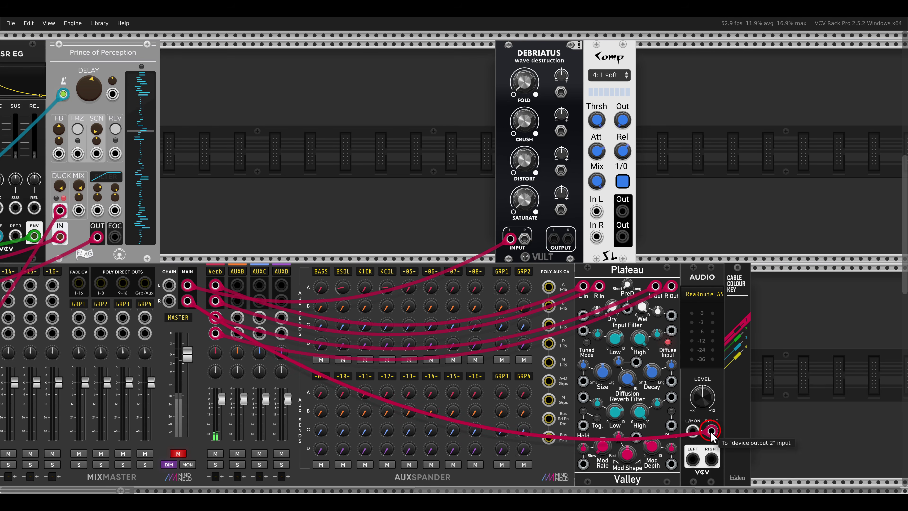
{"action": "left_click_drag", "start_coordinate": [711, 431], "coordinate": [524, 239]}
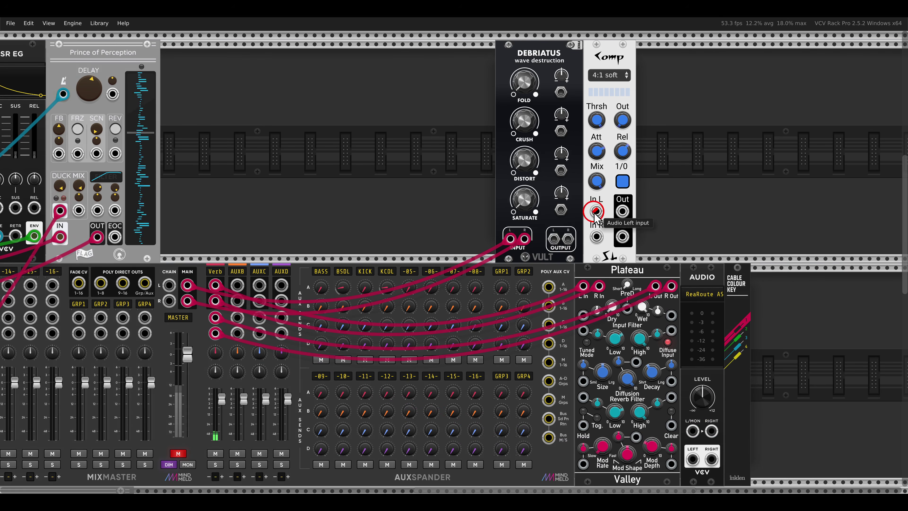
{"action": "left_click_drag", "start_coordinate": [554, 239], "coordinate": [597, 211]}
{"action": "left_click_drag", "start_coordinate": [568, 238], "coordinate": [624, 241]}
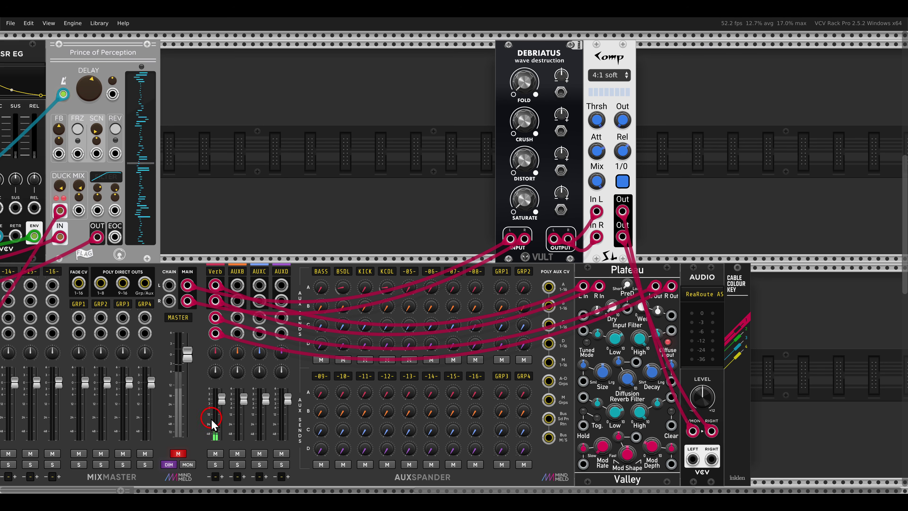
{"action": "left_click", "coordinate": [182, 453]}
- Set Debriatus's saturate amount to about 0.38
{"action": "left_click_drag", "start_coordinate": [416, 211], "coordinate": [391, 233]}
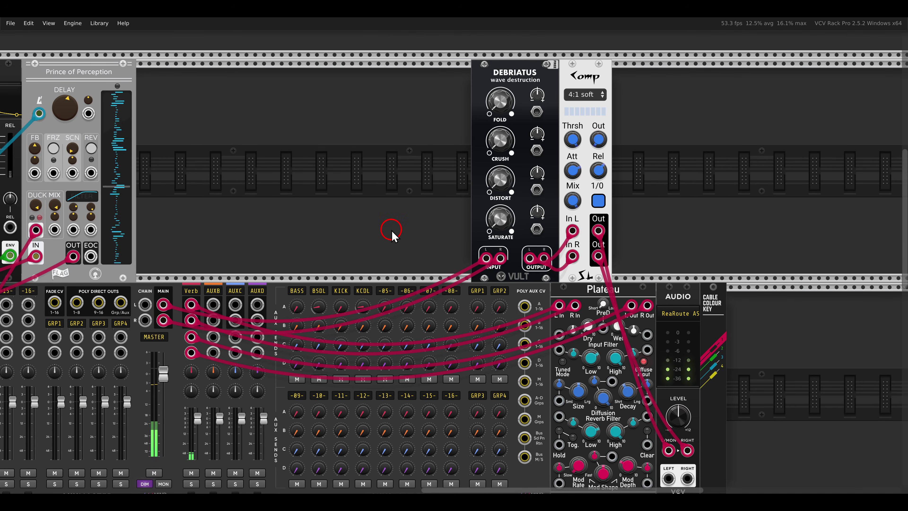
{"action": "left_click", "coordinate": [490, 208]}
{"action": "mouse_move", "coordinate": [490, 209]}
{"action": "left_mouse_down"}
{"action": "mouse_move", "coordinate": [464, 174]}
{"action": "mouse_move", "coordinate": [502, 214]}
{"action": "mouse_move", "coordinate": [482, 190]}
{"action": "mouse_move", "coordinate": [467, 109]}
{"action": "mouse_move", "coordinate": [484, 197]}
{"action": "left_mouse_up"}
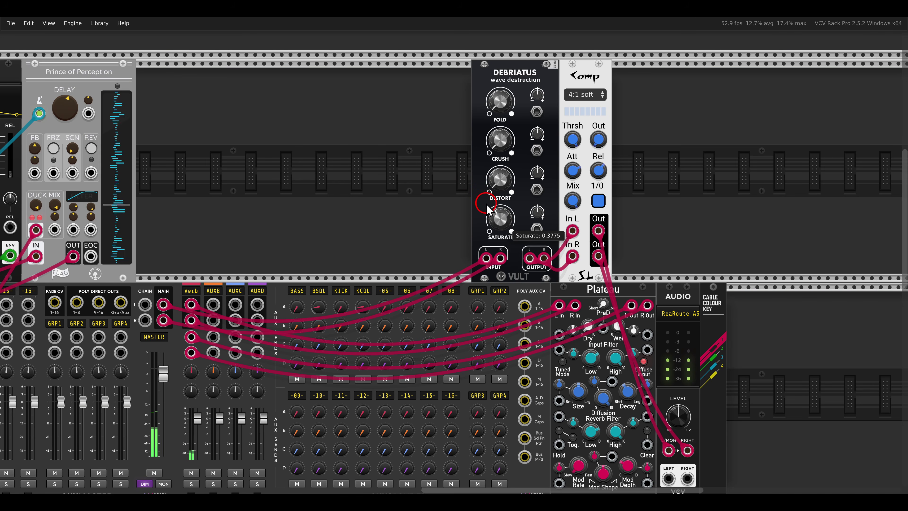
- Set Comp's release time to about 11.4 ms and lower its threshold
{"action": "left_click", "coordinate": [579, 135]}
{"action": "scroll", "coordinate": [586, 150], "scroll_direction": "up", "scroll_amount": 2}
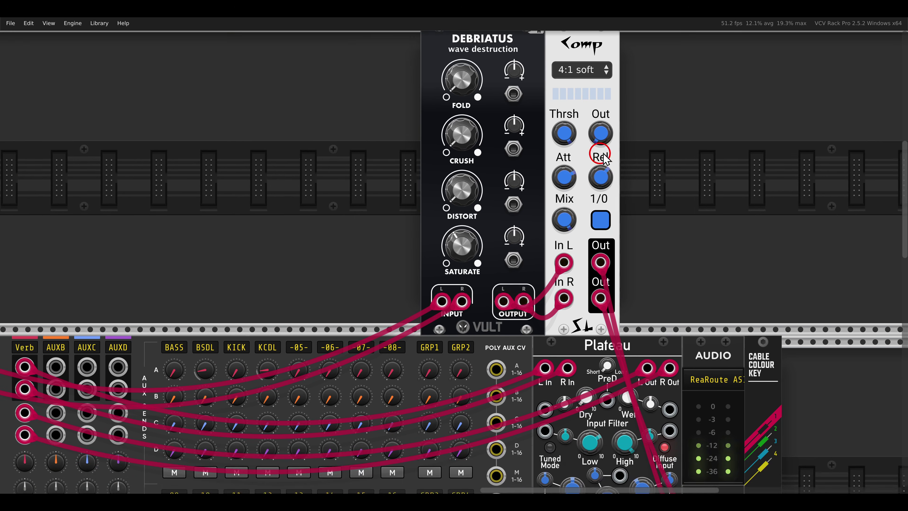
{"action": "left_click", "coordinate": [519, 221]}
{"action": "left_click_drag", "start_coordinate": [518, 222], "coordinate": [558, 270]}
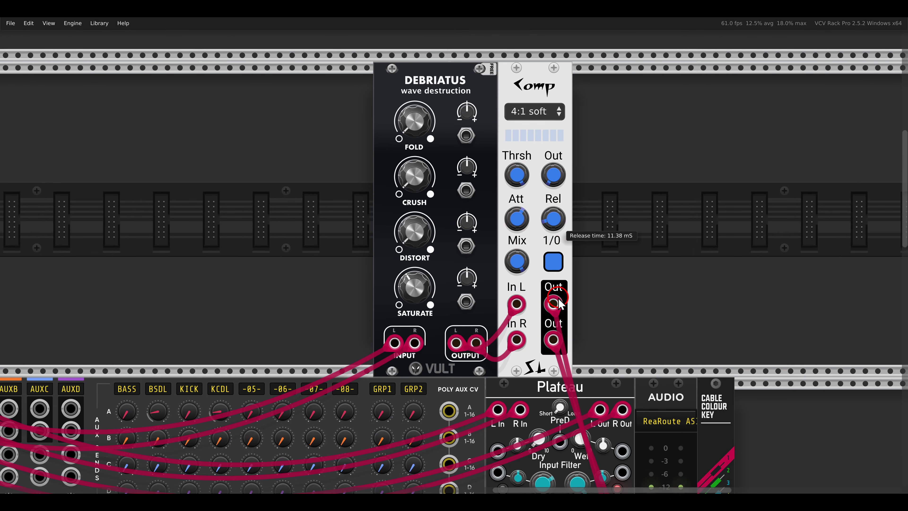
{"action": "left_click_drag", "start_coordinate": [560, 304], "coordinate": [560, 303]}
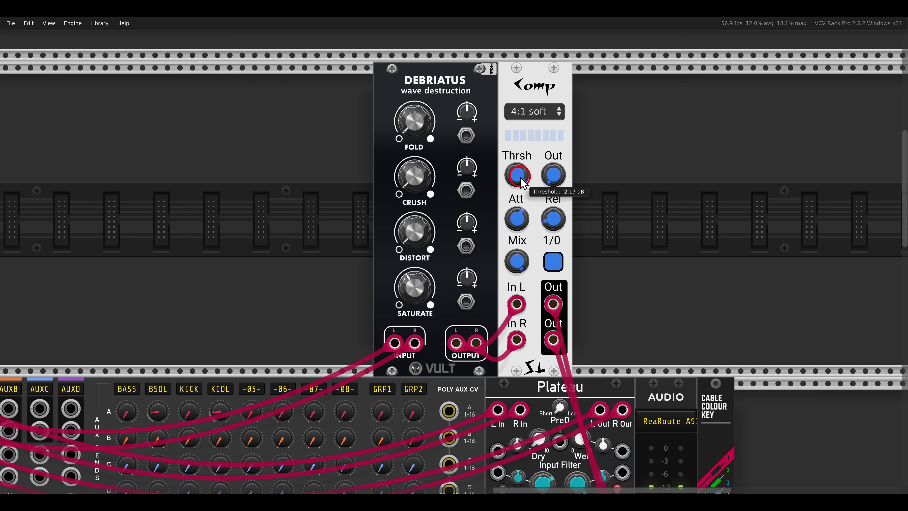
{"action": "mouse_move", "coordinate": [521, 177]}
{"action": "left_mouse_down"}
{"action": "mouse_move", "coordinate": [524, 219]}
{"action": "mouse_move", "coordinate": [518, 177]}
{"action": "mouse_move", "coordinate": [532, 186]}
{"action": "left_mouse_up"}
{"action": "mouse_move", "coordinate": [550, 181]}
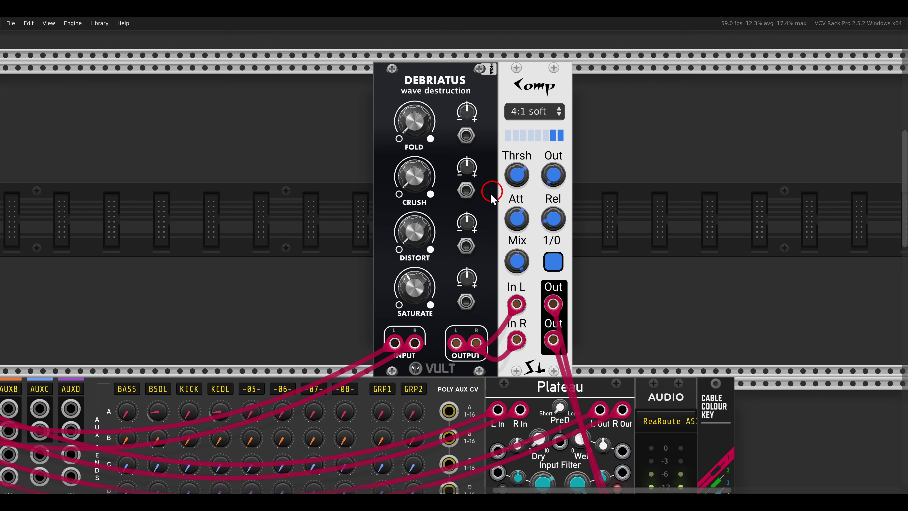
- Move Debriatus and Comp together down into the mixer row, after the cable colour key
{"action": "scroll", "coordinate": [490, 193], "scroll_direction": "down", "scroll_amount": 5}
{"action": "left_click_drag", "start_coordinate": [351, 266], "coordinate": [490, 221]}
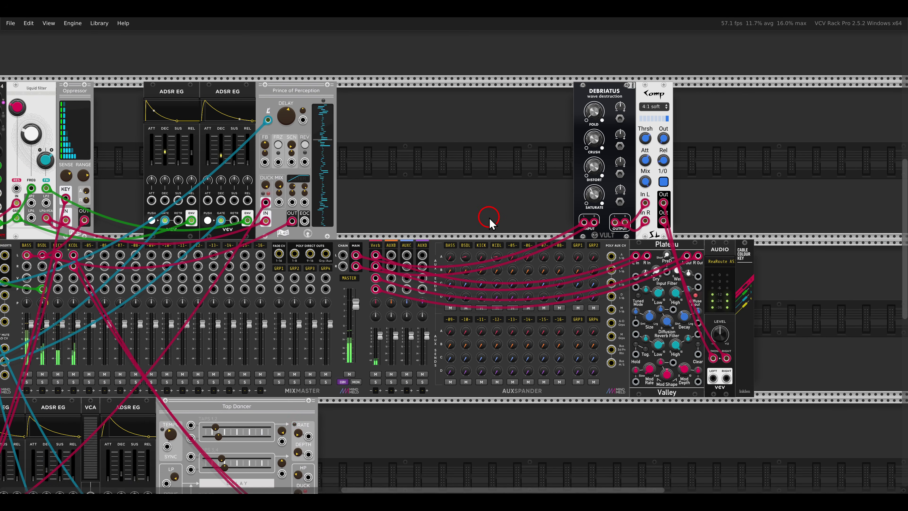
{"action": "left_click_drag", "start_coordinate": [431, 213], "coordinate": [565, 162]}
{"action": "scroll", "coordinate": [512, 197], "scroll_direction": "down", "scroll_amount": 2}
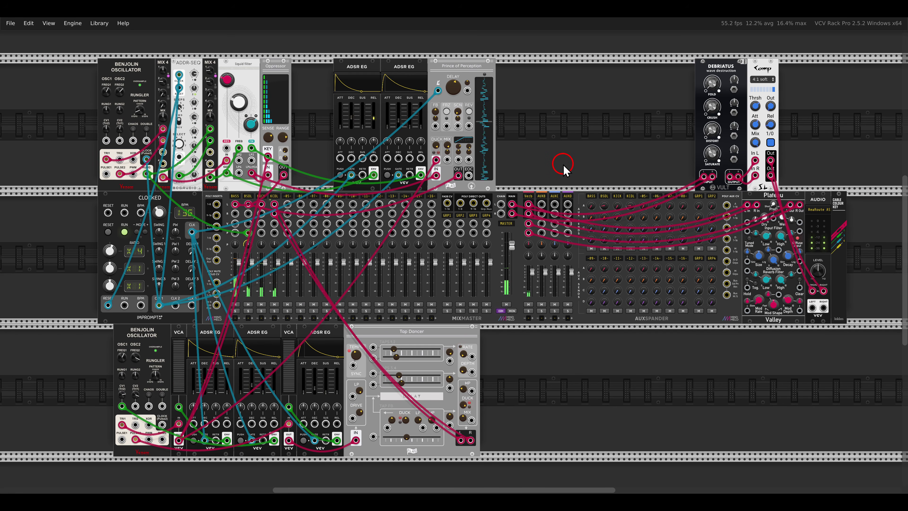
{"action": "left_click_drag", "start_coordinate": [563, 168], "coordinate": [865, 302]}
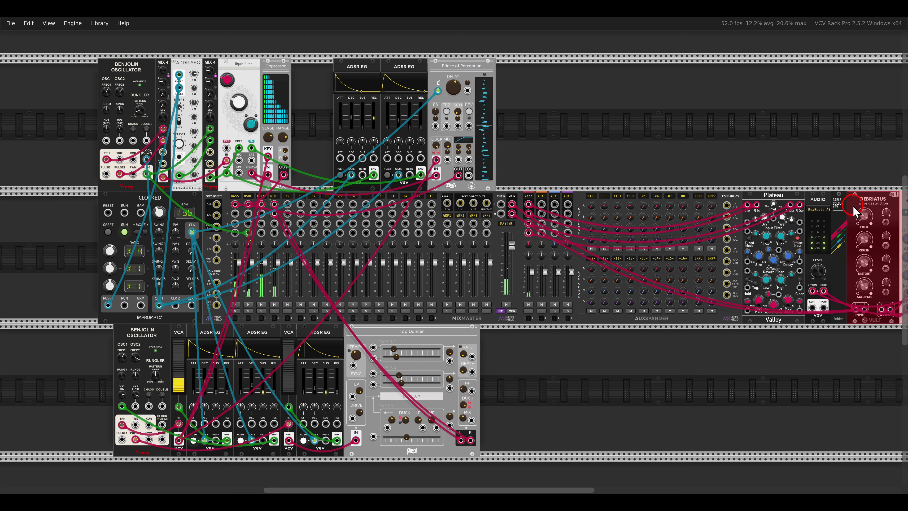
{"action": "left_click", "coordinate": [760, 159]}
- Move the whole lower-row voice, from Benjolin Oscillator to Tap Dancer, up into the top row after Prince of Perception
{"action": "left_click_drag", "start_coordinate": [538, 392], "coordinate": [135, 336]}
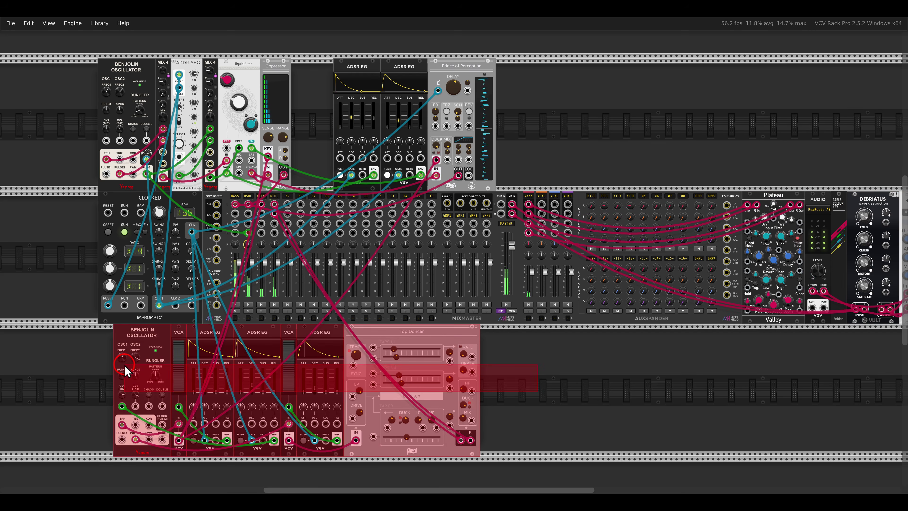
{"action": "left_click_drag", "start_coordinate": [133, 397], "coordinate": [547, 157]}
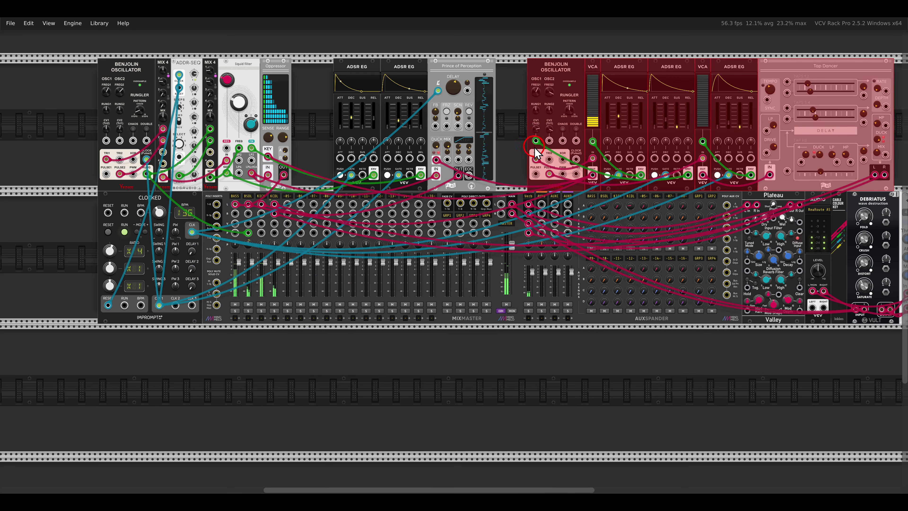
{"action": "left_click", "coordinate": [512, 129]}
- Mute the BASS, BSDL, KICK and KCDL channels in MixMaster
{"action": "scroll", "coordinate": [452, 365], "scroll_direction": "left", "scroll_amount": 3}
{"action": "scroll", "coordinate": [476, 247], "scroll_direction": "up", "scroll_amount": 3}
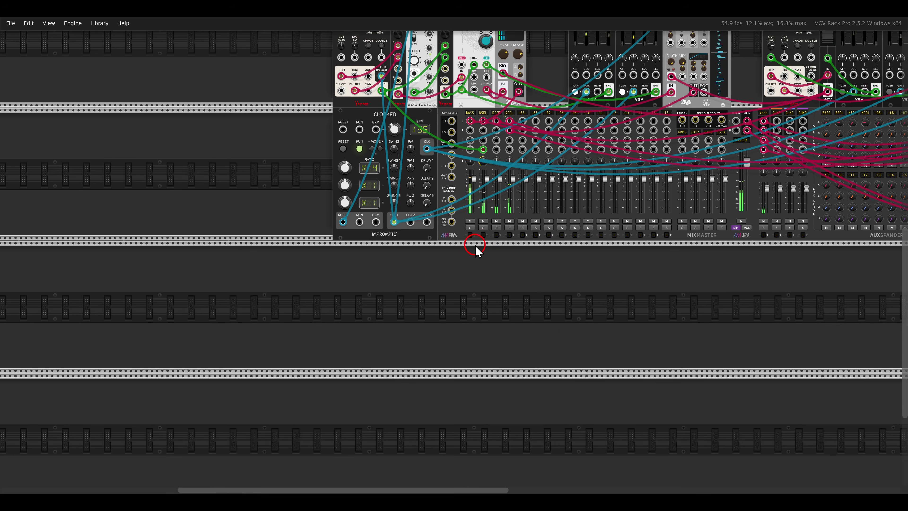
{"action": "left_click", "coordinate": [475, 211]}
{"action": "left_click", "coordinate": [486, 212]}
{"action": "left_click", "coordinate": [504, 211]}
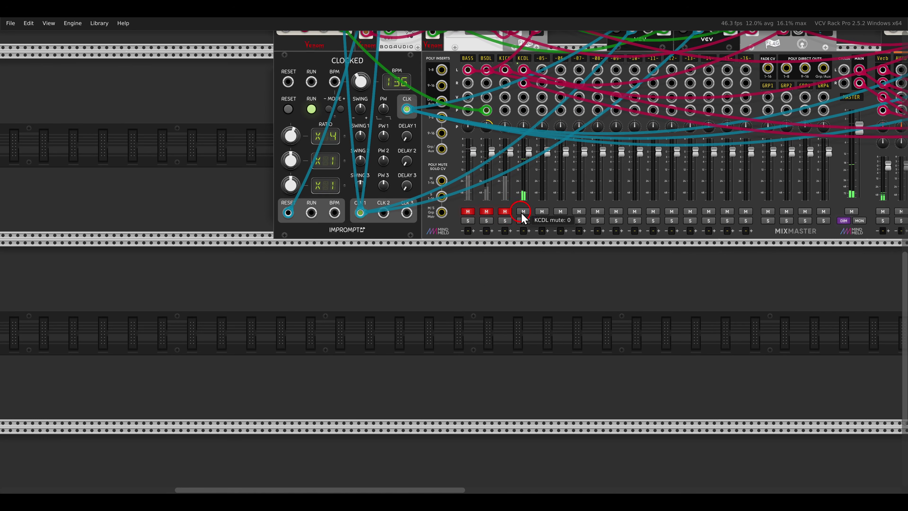
{"action": "left_click", "coordinate": [524, 211]}
- Add a Benjolin Oscillator and a VCA Mix 4 Stereo to the empty row below Clocked and MixMaster
{"action": "scroll", "coordinate": [498, 284], "scroll_direction": "up", "scroll_amount": 3}
{"action": "scroll", "coordinate": [502, 272], "scroll_direction": "down", "scroll_amount": 2}
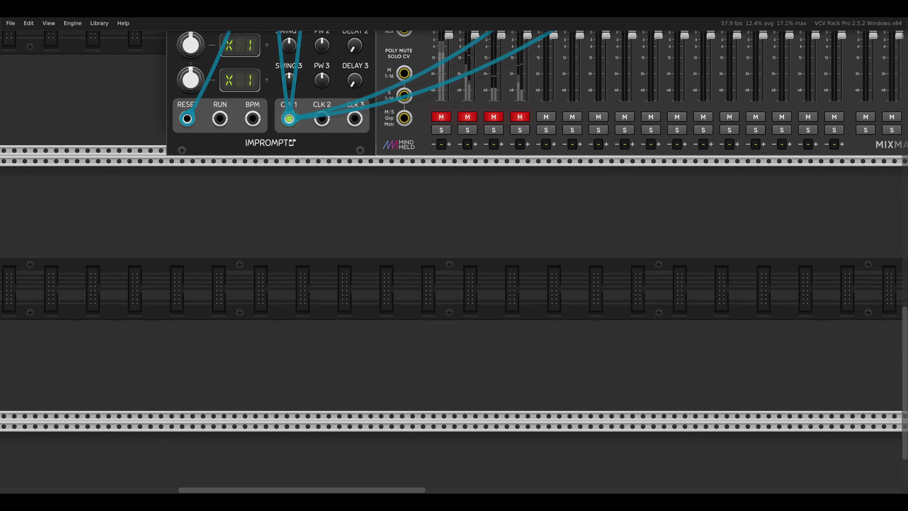
{"action": "right_click", "coordinate": [472, 264]}
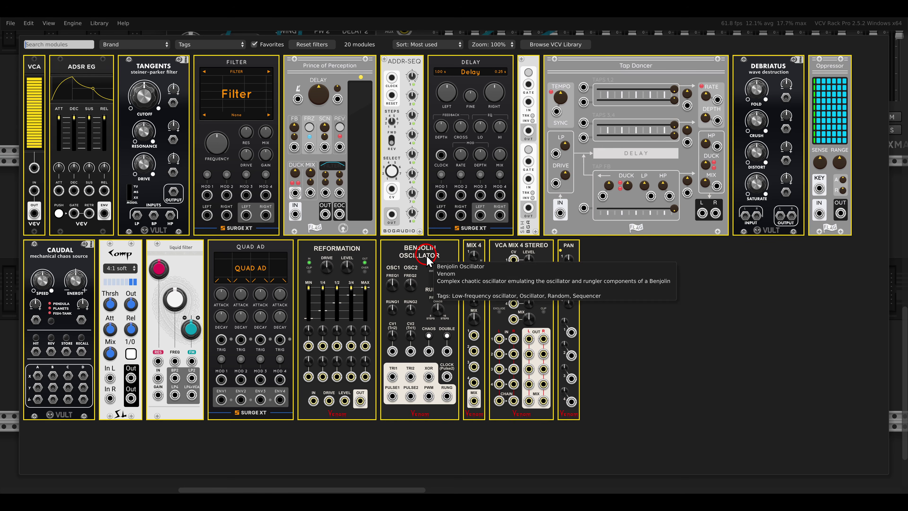
{"action": "left_click_drag", "start_coordinate": [381, 251], "coordinate": [342, 251]}
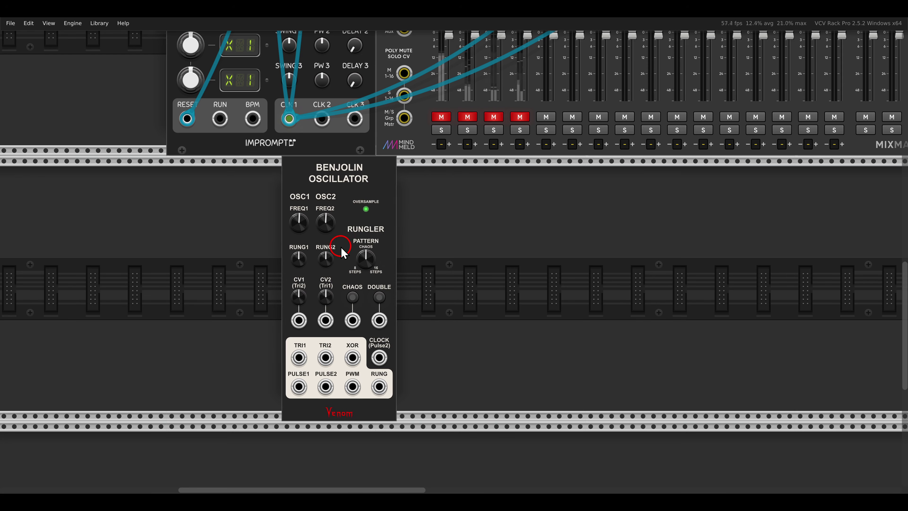
{"action": "right_click", "coordinate": [436, 252]}
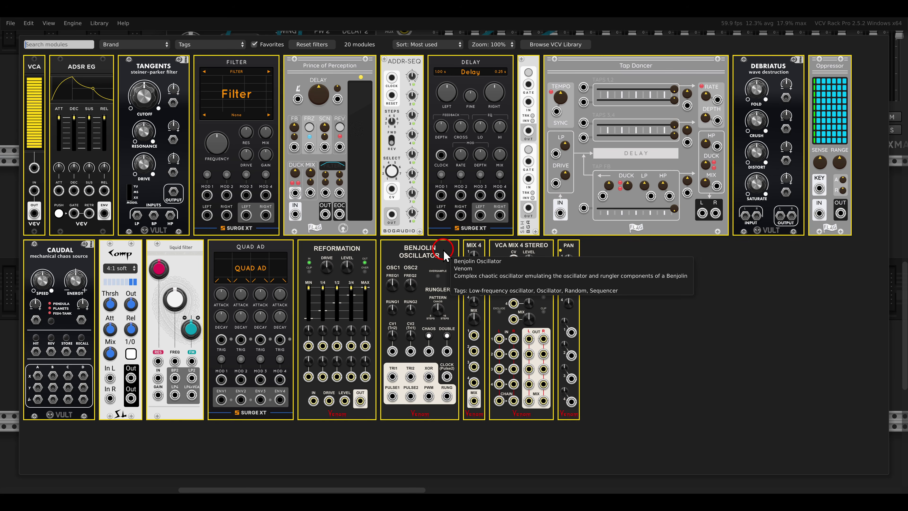
{"action": "left_click_drag", "start_coordinate": [508, 331], "coordinate": [493, 272]}
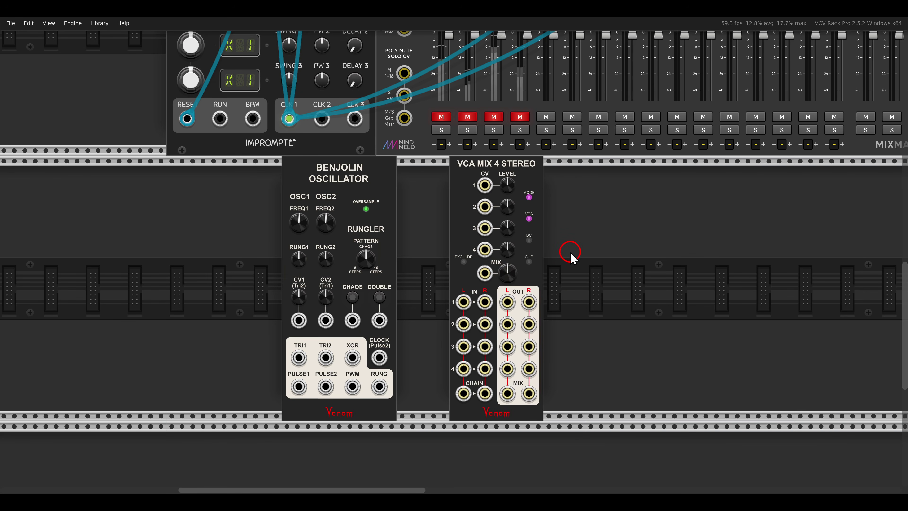
- Patch VCA Mix 4 Stereo's left and right mix outputs into a free MixMaster channel
{"action": "left_click_drag", "start_coordinate": [507, 393], "coordinate": [529, 422]}
{"action": "scroll", "coordinate": [508, 404], "scroll_direction": "down", "scroll_amount": 3}
{"action": "scroll", "coordinate": [555, 243], "scroll_direction": "up", "scroll_amount": 3}
{"action": "scroll", "coordinate": [493, 199], "scroll_direction": "up", "scroll_amount": 5}
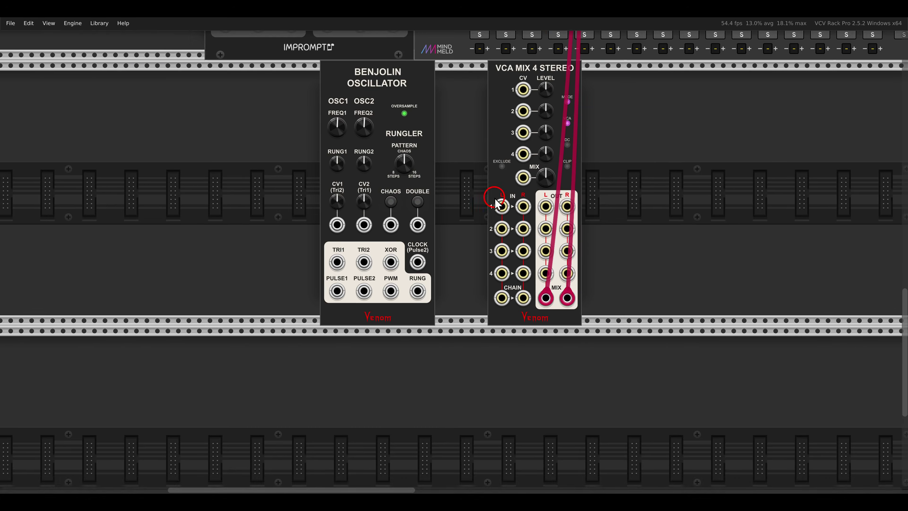
- Add a Quad AD and line up the new Benjolin Oscillator, VCA Mix 4 Stereo and Quad AD side by side
{"action": "scroll", "coordinate": [481, 169], "scroll_direction": "down", "scroll_amount": 4}
{"action": "right_click", "coordinate": [522, 231]}
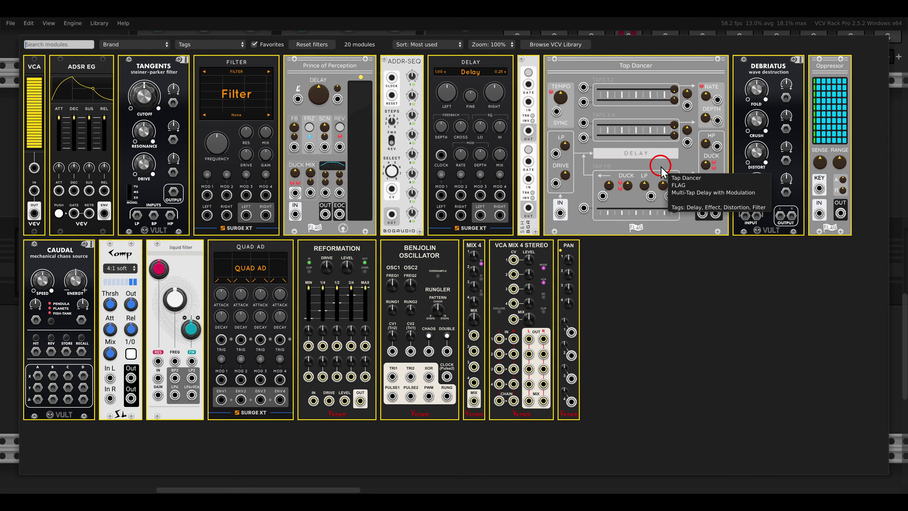
{"action": "key", "text": "Escape"}
{"action": "scroll", "coordinate": [627, 252], "scroll_direction": "up", "scroll_amount": 4}
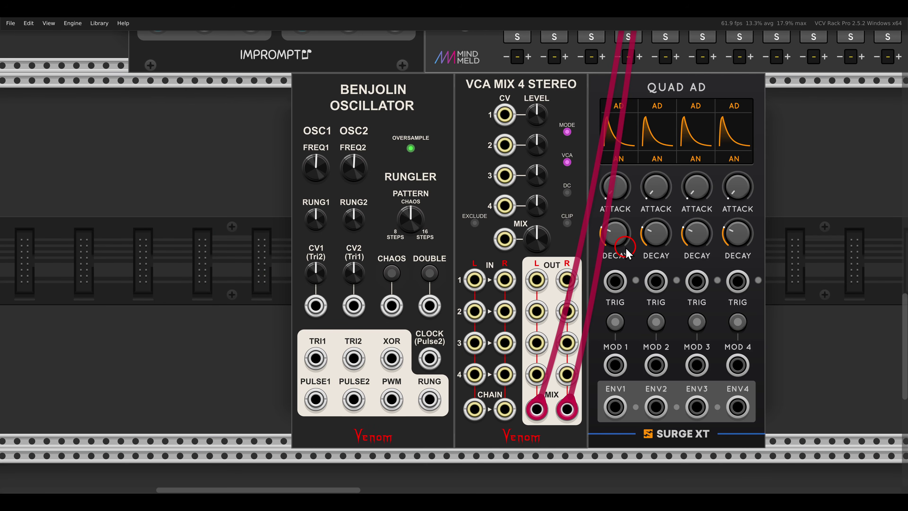
{"action": "scroll", "coordinate": [627, 252], "scroll_direction": "down", "scroll_amount": 1}
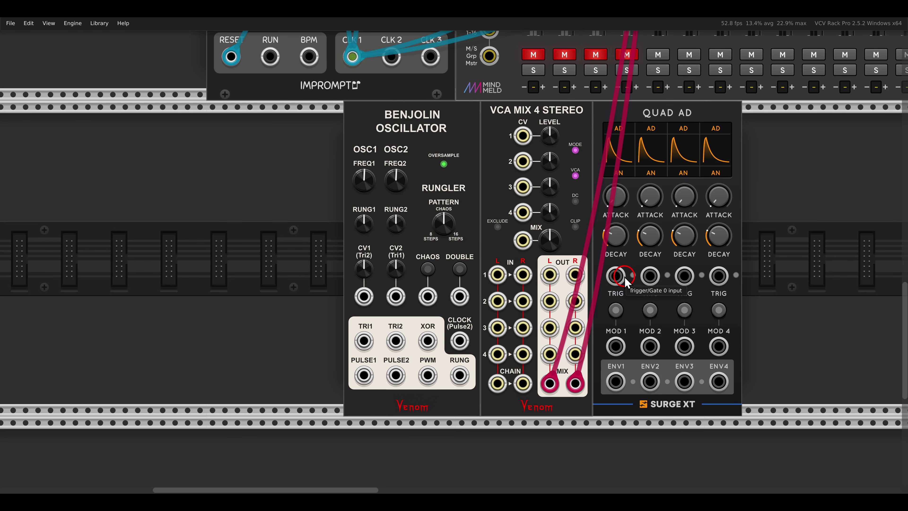
{"action": "left_click_drag", "start_coordinate": [624, 280], "coordinate": [352, 56]}
{"action": "scroll", "coordinate": [593, 227], "scroll_direction": "right", "scroll_amount": 2}
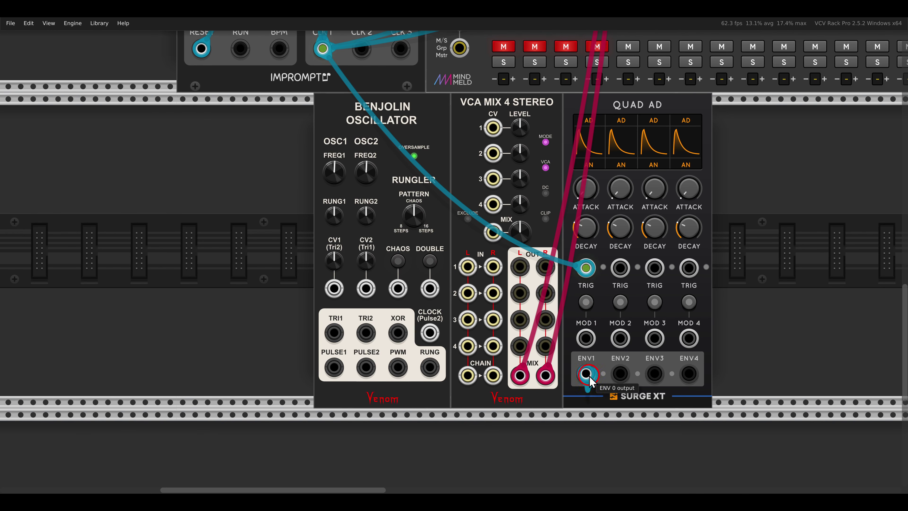
{"action": "left_click_drag", "start_coordinate": [585, 373], "coordinate": [497, 131]}
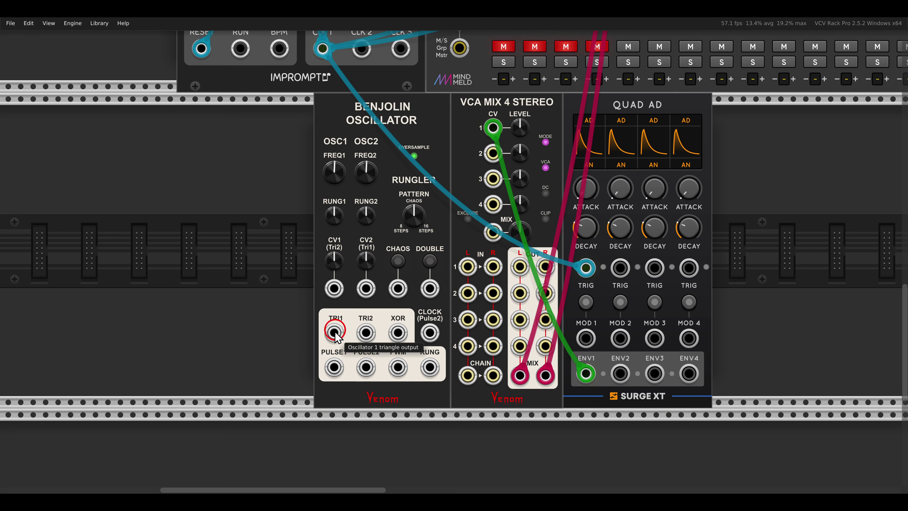
- Patch the new Benjolin's TRI1 into VCA Mix 4 Stereo's left channel 1 input and raise its RUNG1 and FREQ1
{"action": "left_click_drag", "start_coordinate": [334, 333], "coordinate": [463, 270]}
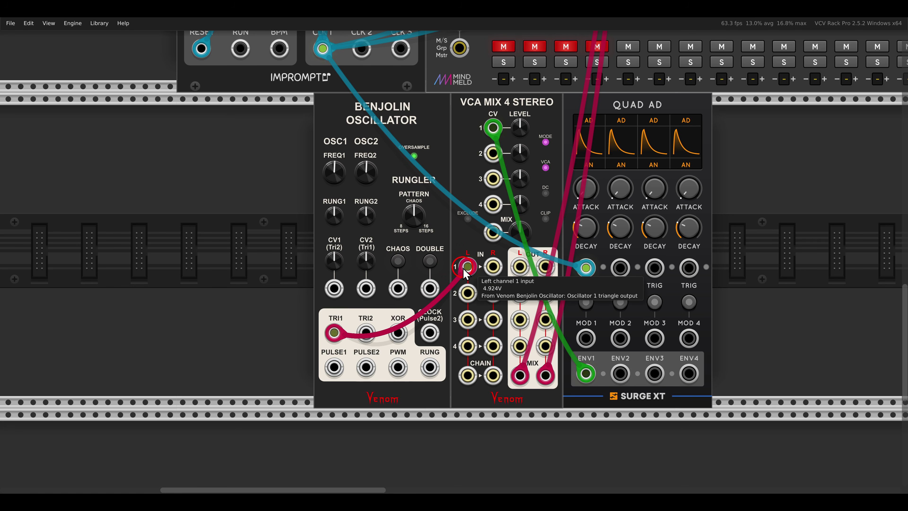
{"action": "left_click_drag", "start_coordinate": [339, 211], "coordinate": [318, 146]}
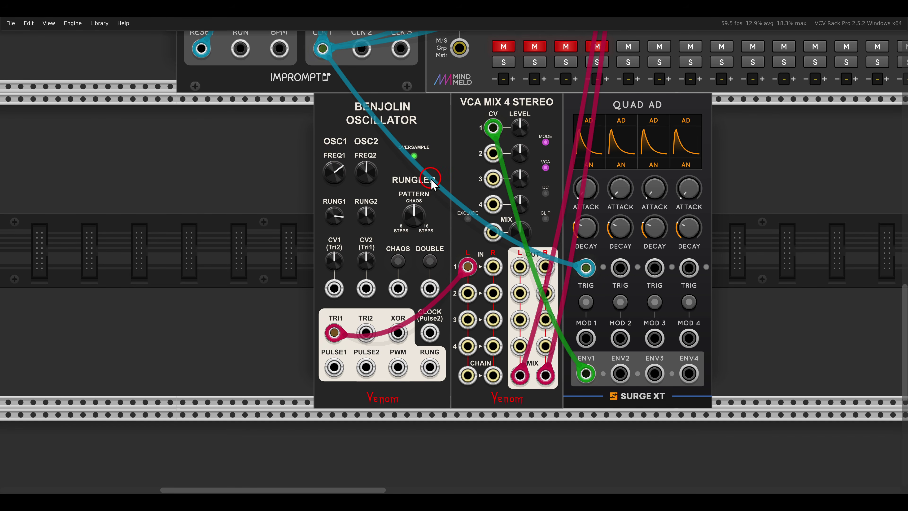
- Raise the Benjolin's oscillator 1 frequency slightly and set its CV1 modulation amount to about 0.57
{"action": "left_click_drag", "start_coordinate": [432, 184], "coordinate": [341, 185]}
{"action": "left_click", "coordinate": [332, 262]}
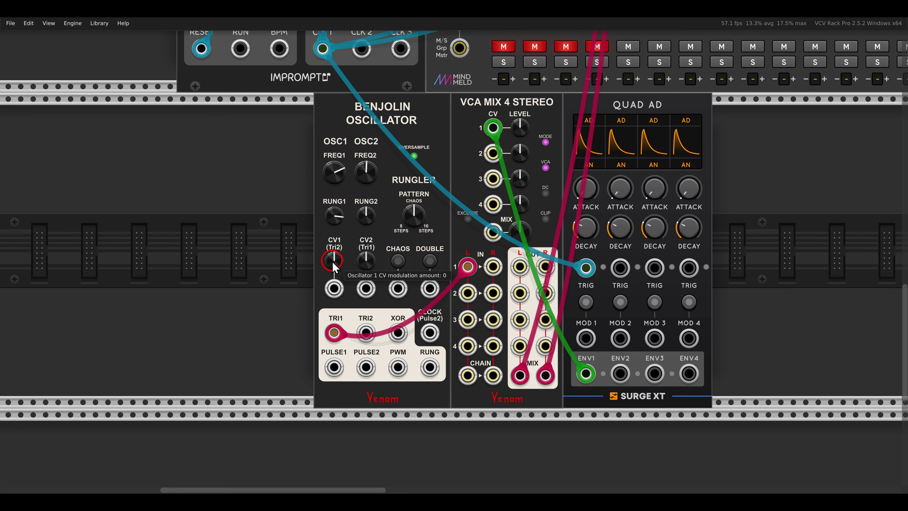
{"action": "left_click_drag", "start_coordinate": [330, 260], "coordinate": [324, 250]}
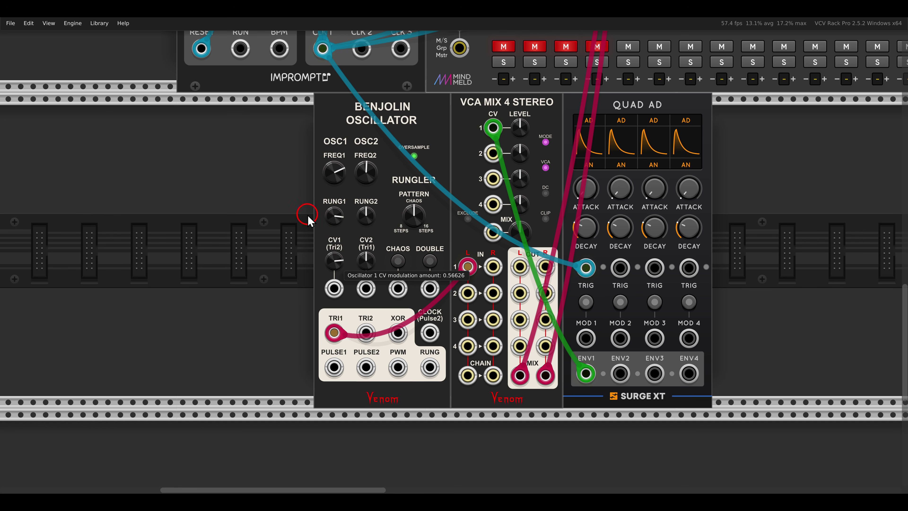
- Raise the Benjolin's oscillator 2 frequency and increase its CV2 modulation amount
{"action": "left_click", "coordinate": [360, 176]}
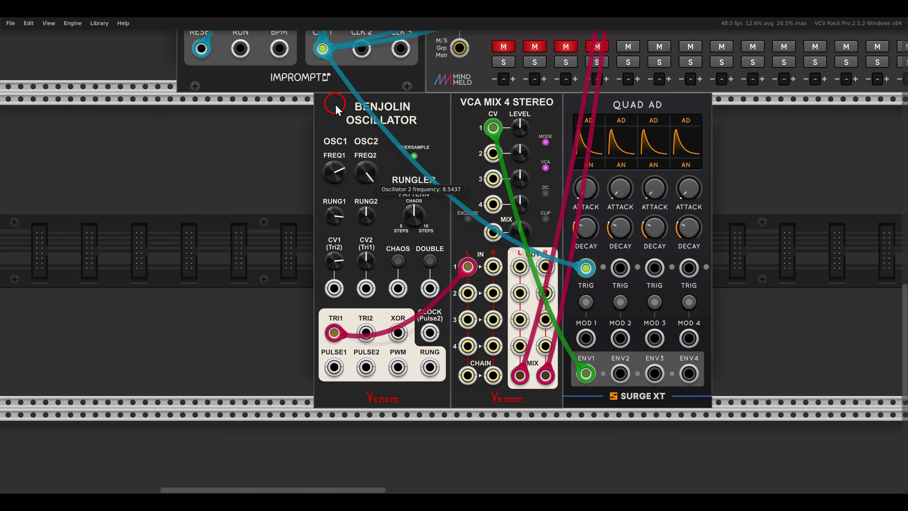
{"action": "left_click_drag", "start_coordinate": [366, 260], "coordinate": [345, 215]}
{"action": "mouse_move", "coordinate": [361, 175]}
{"action": "left_mouse_down"}
{"action": "mouse_move", "coordinate": [358, 162]}
{"action": "mouse_move", "coordinate": [358, 174]}
{"action": "left_mouse_up"}
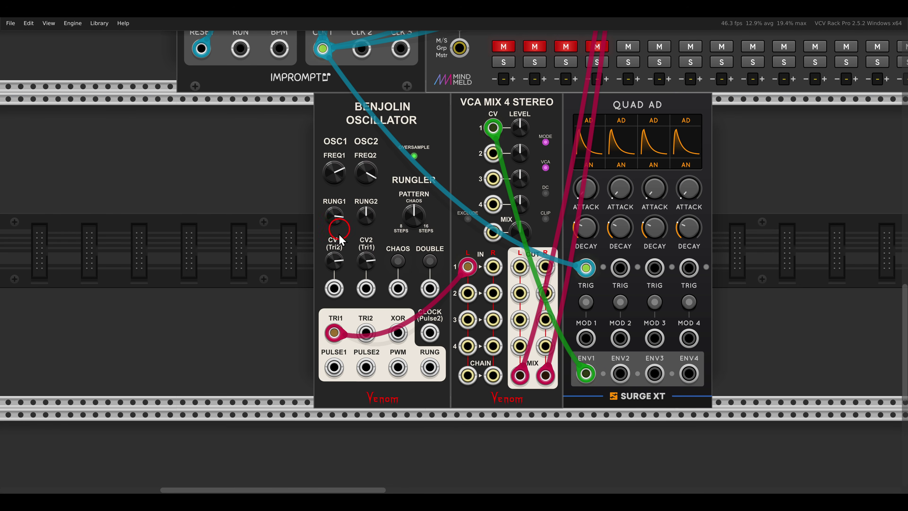
- Increase oscillator 1's CV1 modulation amount further and raise its frequency
{"action": "left_click_drag", "start_coordinate": [335, 256], "coordinate": [329, 247]}
{"action": "left_click", "coordinate": [336, 175]}
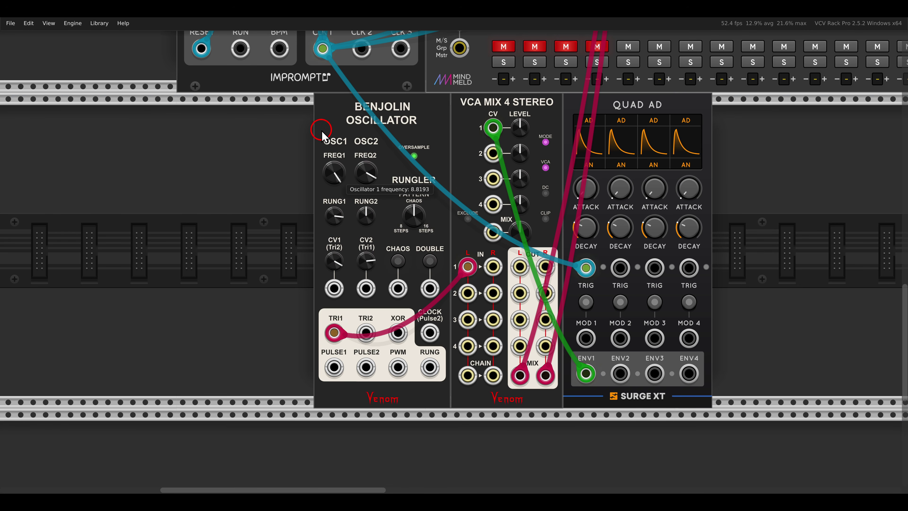
{"action": "left_click_drag", "start_coordinate": [322, 136], "coordinate": [361, 172]}
- Shorten the first Quad AD envelope's decay to about 11 ms and move the Quad AD away from the VCA Mix
{"action": "left_click", "coordinate": [587, 232]}
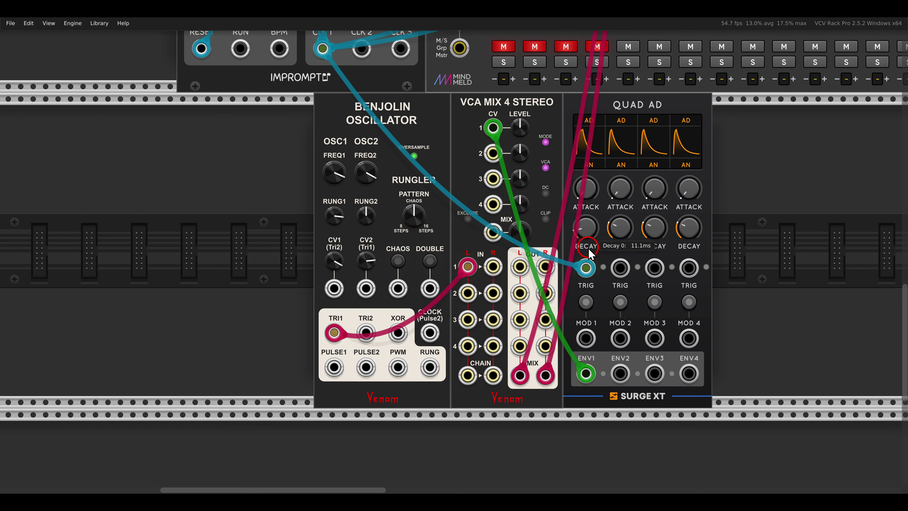
{"action": "left_click_drag", "start_coordinate": [588, 256], "coordinate": [590, 251]}
{"action": "left_click_drag", "start_coordinate": [605, 125], "coordinate": [674, 143]}
{"action": "scroll", "coordinate": [674, 143], "scroll_direction": "up", "scroll_amount": 2, "text": "ctrl"}
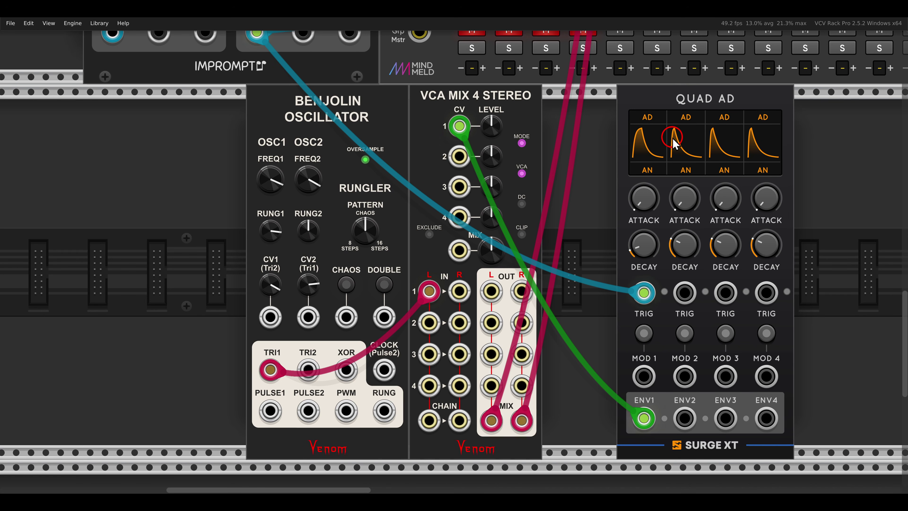
- Switch the first Quad AD envelope to digital mode, with the Standard attack curve and a curved decay
{"action": "left_click", "coordinate": [646, 169]}
{"action": "left_click", "coordinate": [656, 181]}
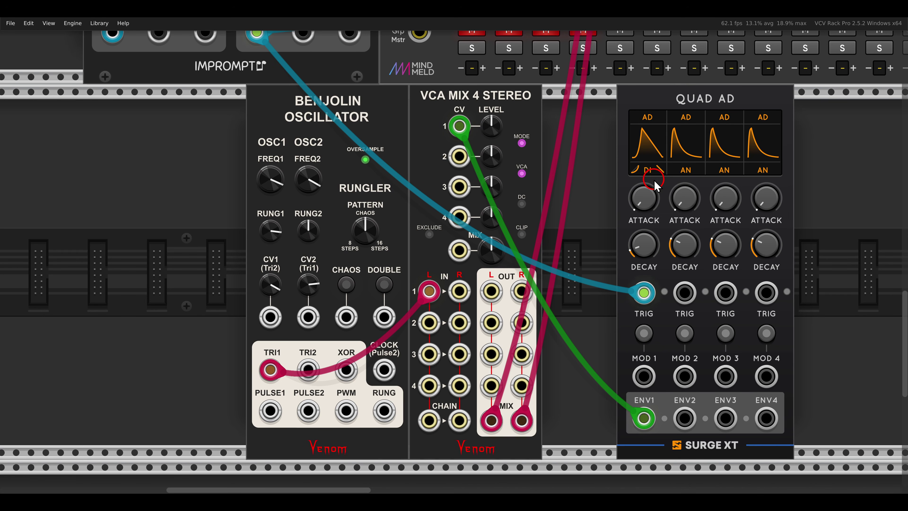
{"action": "left_click", "coordinate": [636, 171]}
{"action": "left_click", "coordinate": [636, 171]}
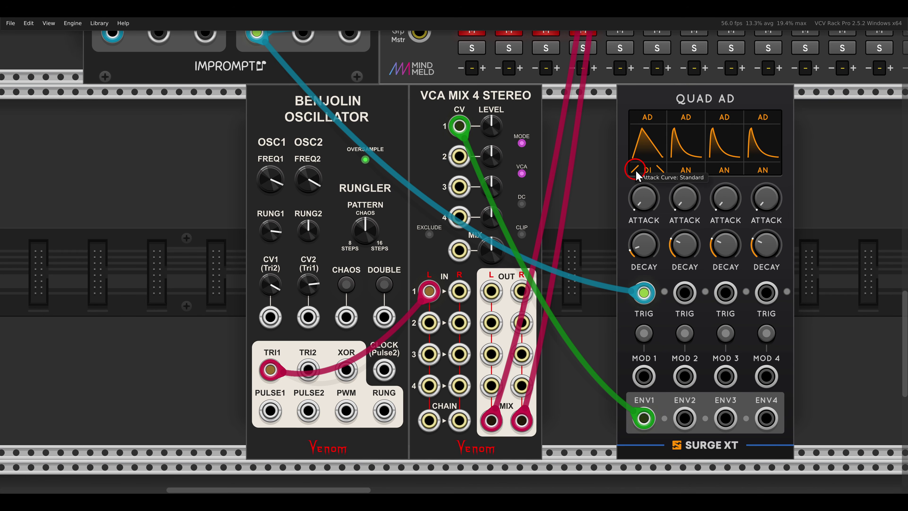
{"action": "left_click", "coordinate": [661, 171]}
- Adjust the first envelope's decay and lower the VCA Mix channel 1 level to about -5.6 dB
{"action": "left_click_drag", "start_coordinate": [647, 245], "coordinate": [642, 257]}
{"action": "left_click_drag", "start_coordinate": [491, 125], "coordinate": [491, 136]}
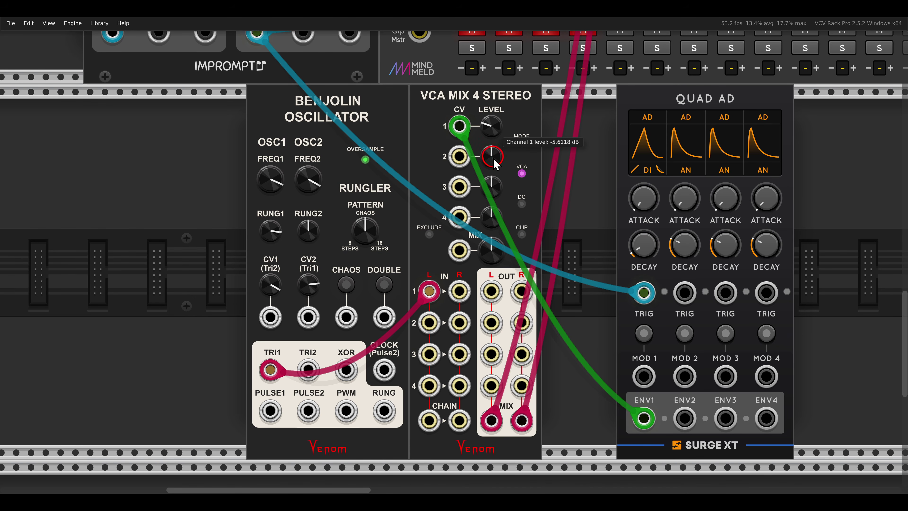
- Add the Venom Pan module directly beside VCA Mix 4 Stereo and shift the Benjolin, mixer and Pan together to the left along the row
{"action": "scroll", "coordinate": [492, 159], "scroll_direction": "down", "scroll_amount": 1}
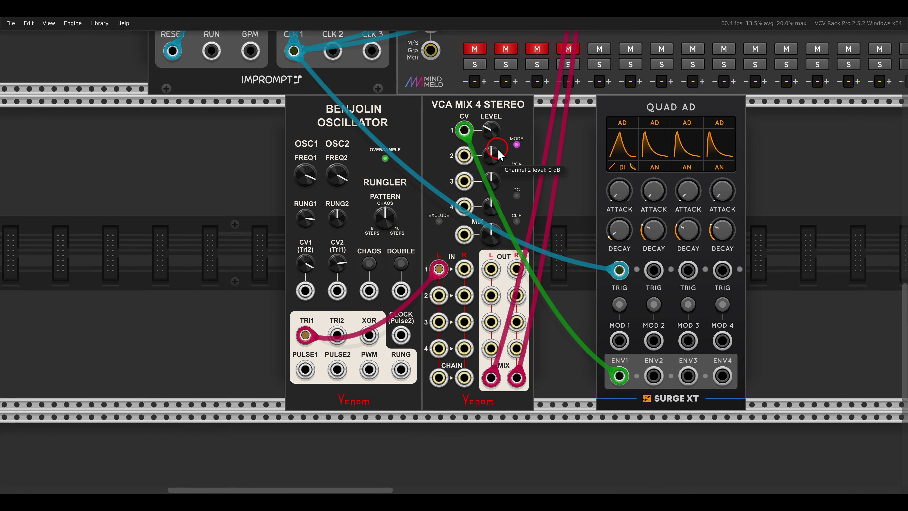
{"action": "right_click", "coordinate": [557, 146]}
{"action": "left_click", "coordinate": [583, 232]}
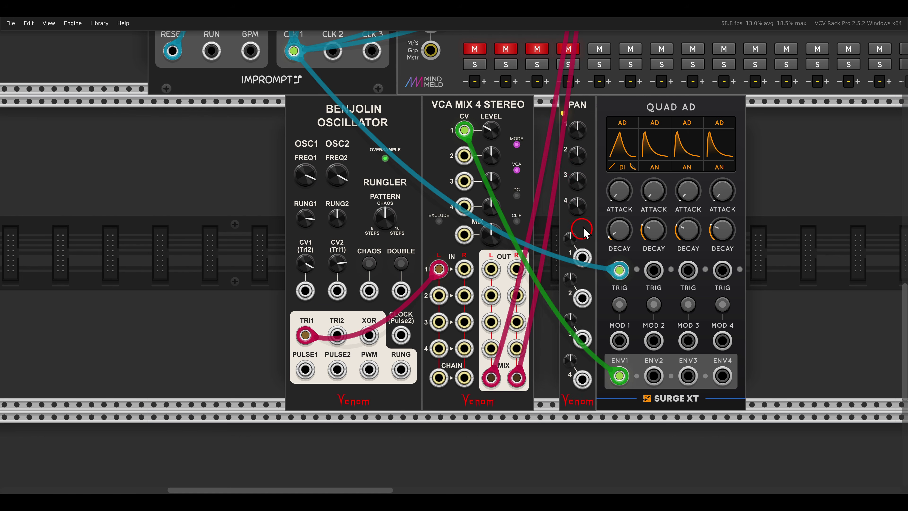
{"action": "left_click_drag", "start_coordinate": [584, 232], "coordinate": [556, 202]}
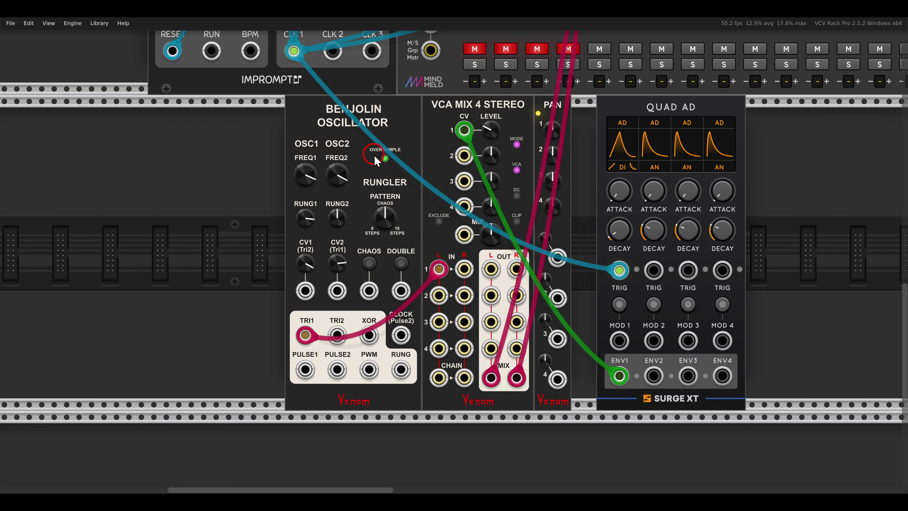
{"action": "left_click_drag", "start_coordinate": [229, 144], "coordinate": [388, 196]}
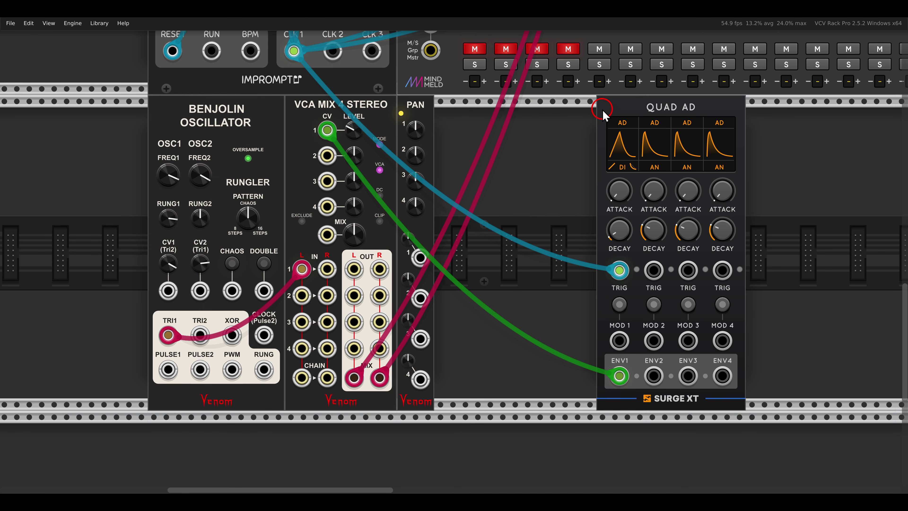
- Add the S&H module beside Pan, gated from CLK 1, and patch its first output to the channel 1 pan CV input
{"action": "right_click", "coordinate": [467, 147]}
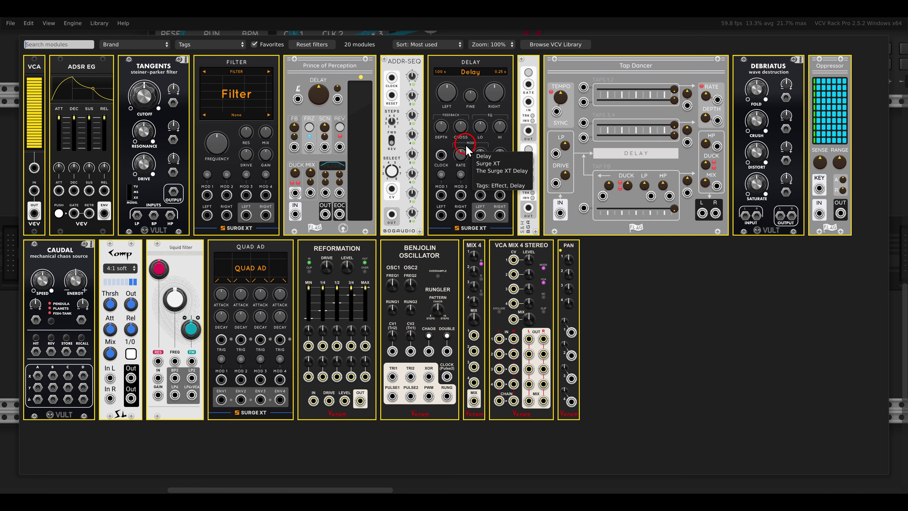
{"action": "left_click_drag", "start_coordinate": [525, 77], "coordinate": [370, 57]}
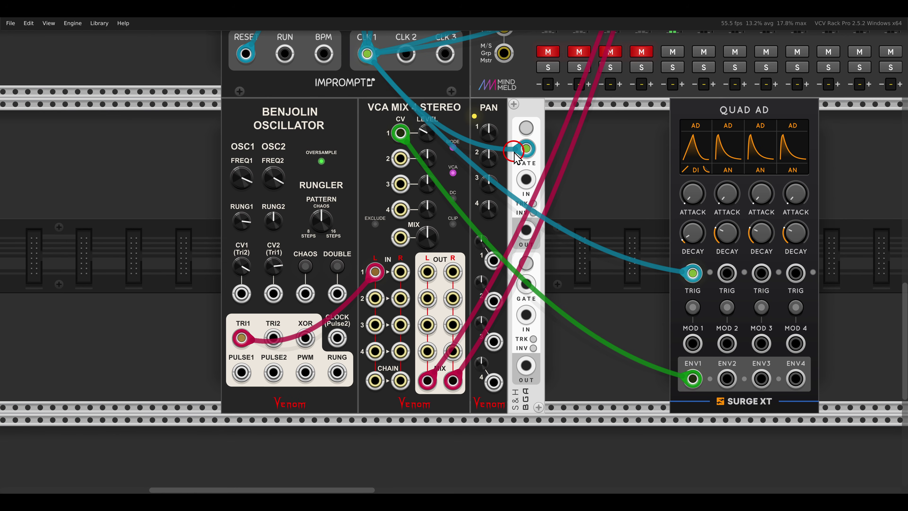
{"action": "left_click_drag", "start_coordinate": [523, 219], "coordinate": [487, 248]}
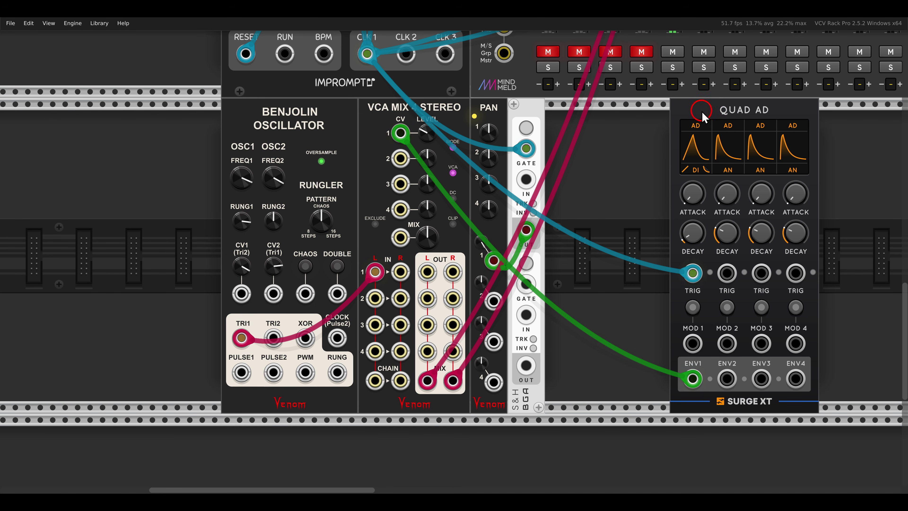
- Place the Quad AD against the S&H and use the second S&H output through MOD 1 to modulate the first envelope's decay
{"action": "left_click_drag", "start_coordinate": [703, 116], "coordinate": [565, 116]}
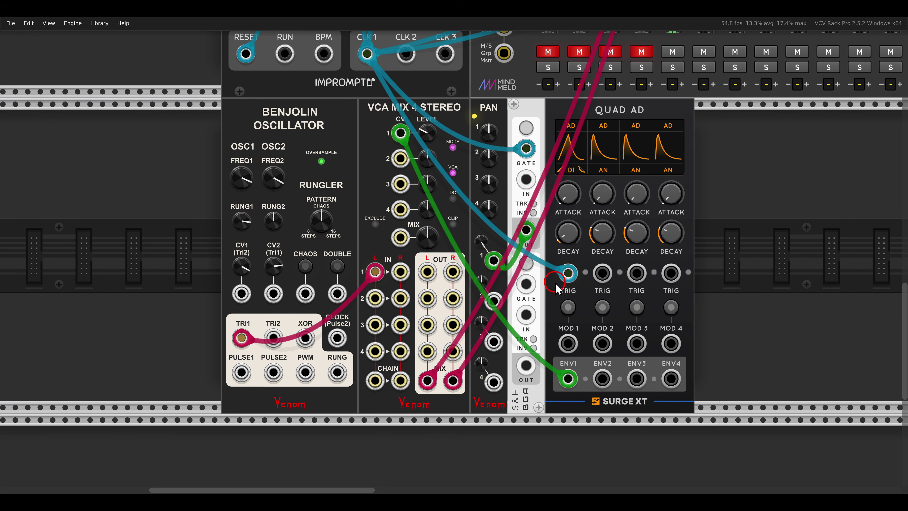
{"action": "left_click_drag", "start_coordinate": [526, 365], "coordinate": [564, 352]}
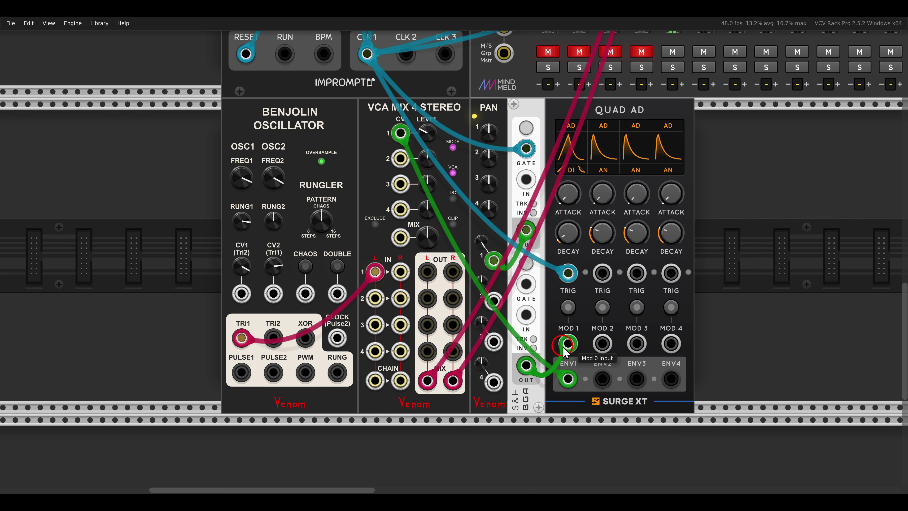
{"action": "left_click", "coordinate": [568, 307]}
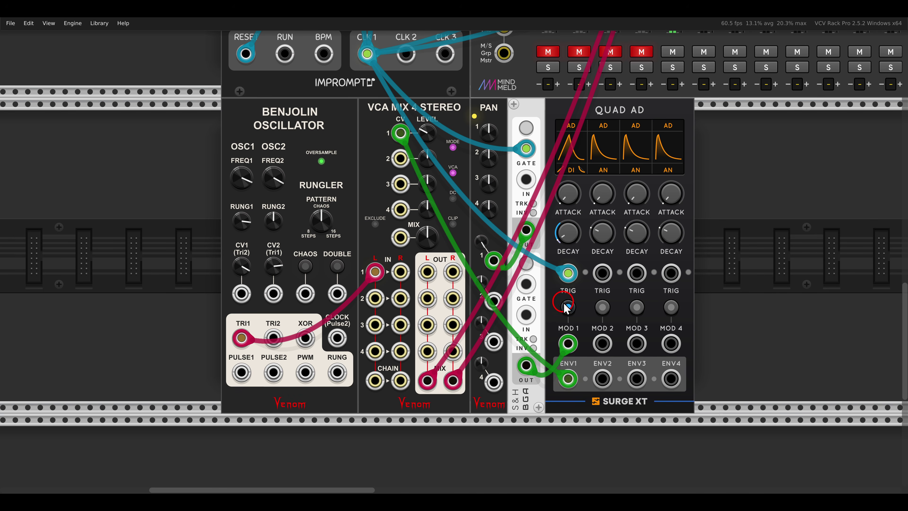
{"action": "left_click", "coordinate": [669, 267]}
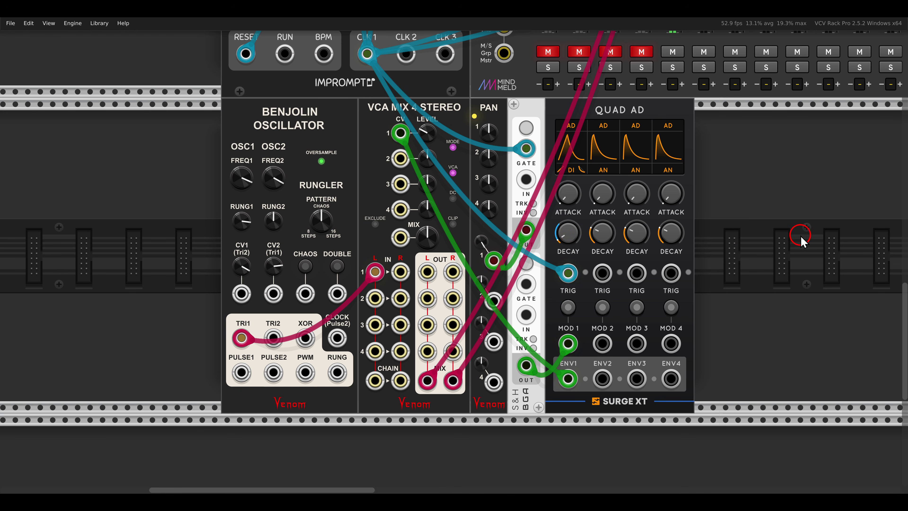
- Patch ENV2 to the VCA Mix channel 2 CV and the Benjolin's PWM output to the channel 2 left input
{"action": "left_click_drag", "start_coordinate": [602, 378], "coordinate": [398, 160]}
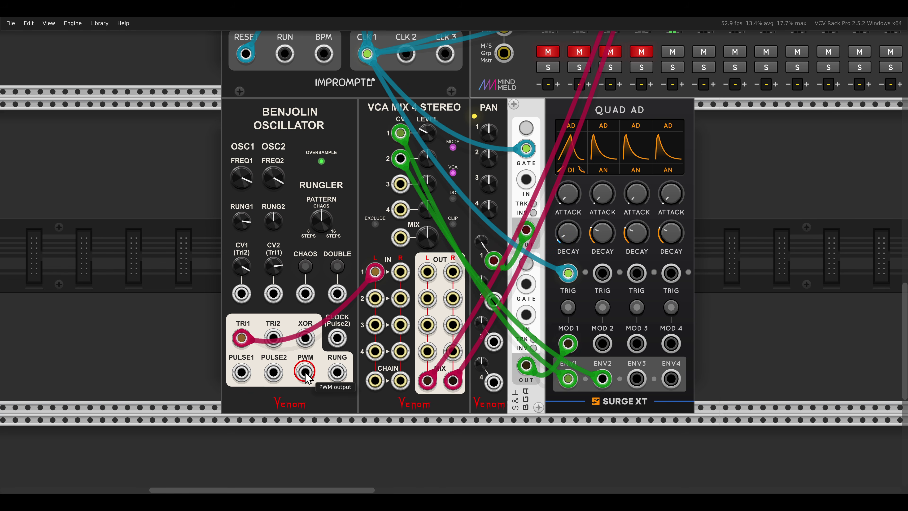
{"action": "left_click_drag", "start_coordinate": [306, 372], "coordinate": [368, 305]}
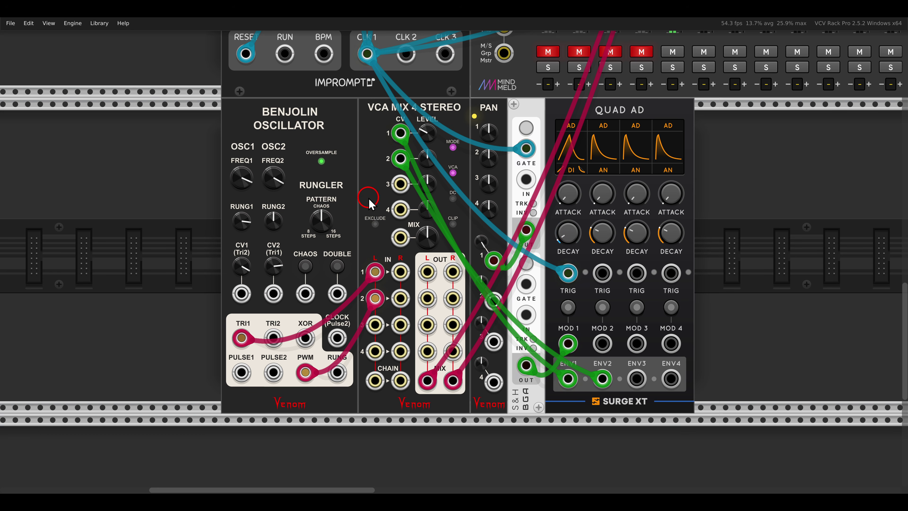
- Set the delay of clock 2 on the Impromptu Clocked module to 1/8
{"action": "scroll", "coordinate": [371, 180], "scroll_direction": "down", "scroll_amount": 2}
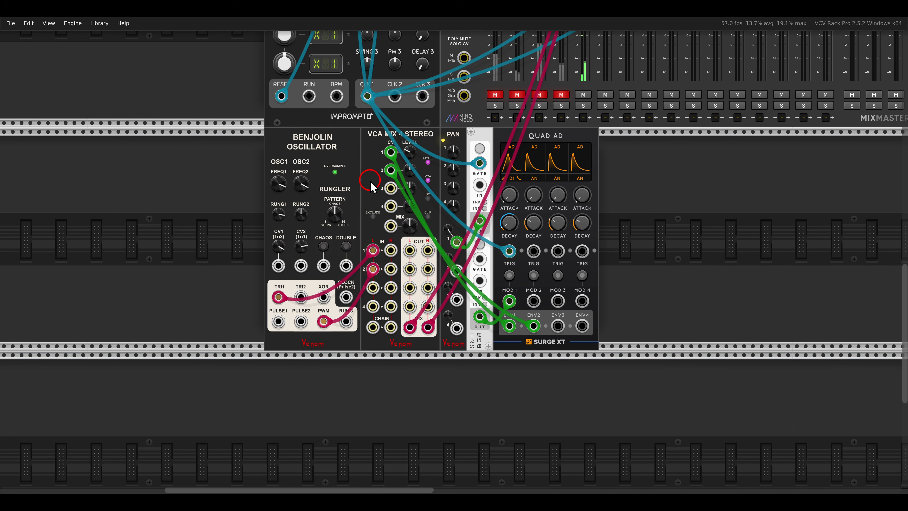
{"action": "scroll", "coordinate": [374, 226], "scroll_direction": "up", "scroll_amount": 3}
{"action": "scroll", "coordinate": [375, 228], "scroll_direction": "up", "scroll_amount": 1}
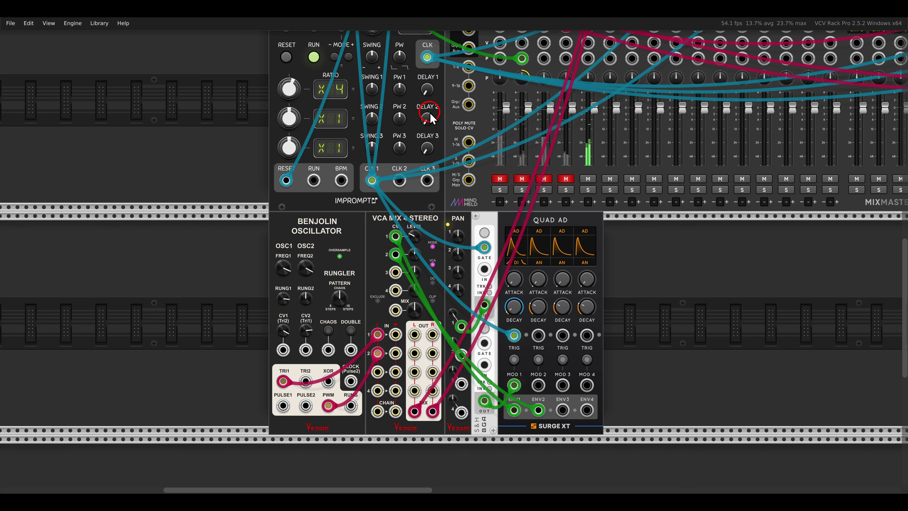
{"action": "left_click_drag", "start_coordinate": [432, 118], "coordinate": [412, 45]}
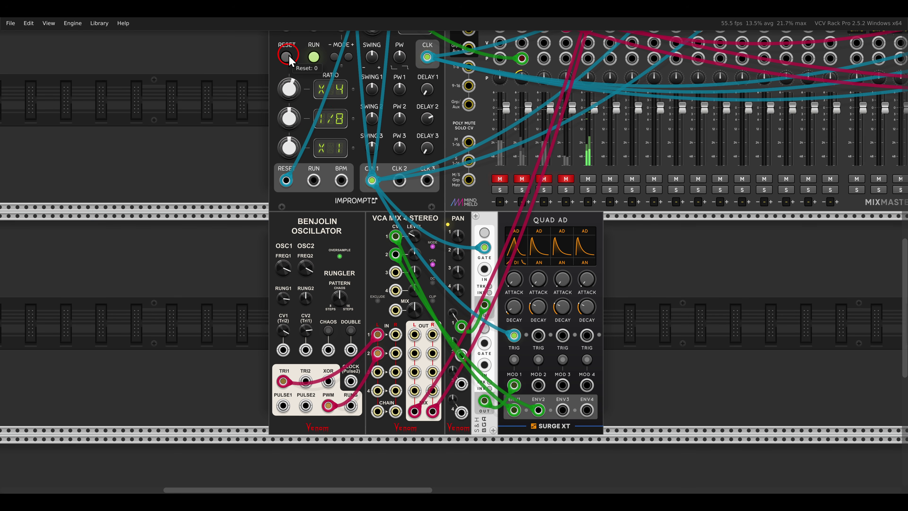
- Patch the CLK 2 output to the trigger input of the Quad AD's second envelope
{"action": "scroll", "coordinate": [388, 206], "scroll_direction": "down", "scroll_amount": 1}
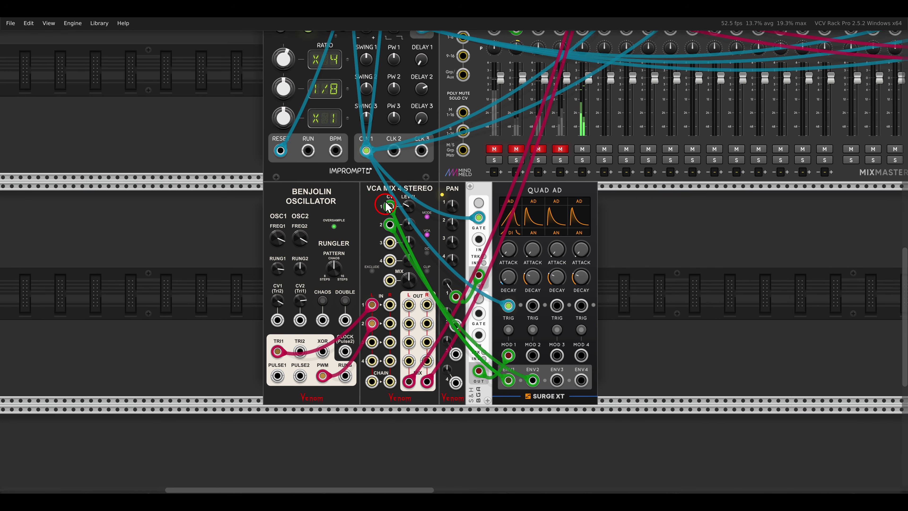
{"action": "scroll", "coordinate": [388, 207], "scroll_direction": "down", "scroll_amount": 1}
{"action": "left_click_drag", "start_coordinate": [387, 108], "coordinate": [527, 263]}
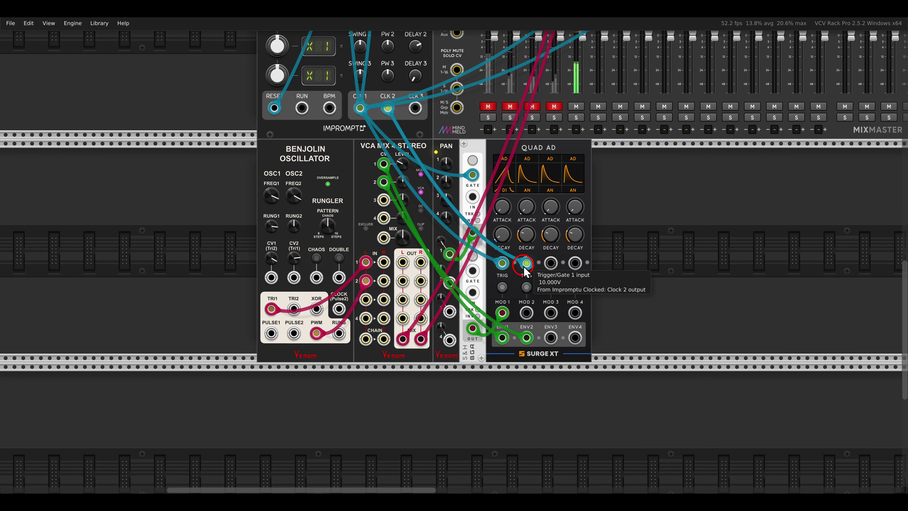
- Shorten the second envelope's decay and set its attack to about 17 ms
{"action": "scroll", "coordinate": [524, 269], "scroll_direction": "up", "scroll_amount": 2}
{"action": "left_click_drag", "start_coordinate": [531, 214], "coordinate": [535, 244]}
{"action": "left_click", "coordinate": [535, 178]}
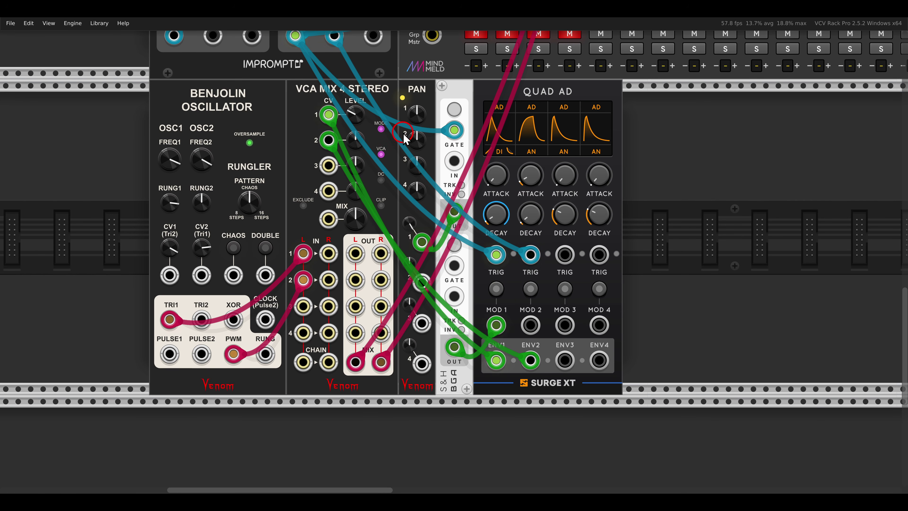
{"action": "left_click", "coordinate": [535, 181]}
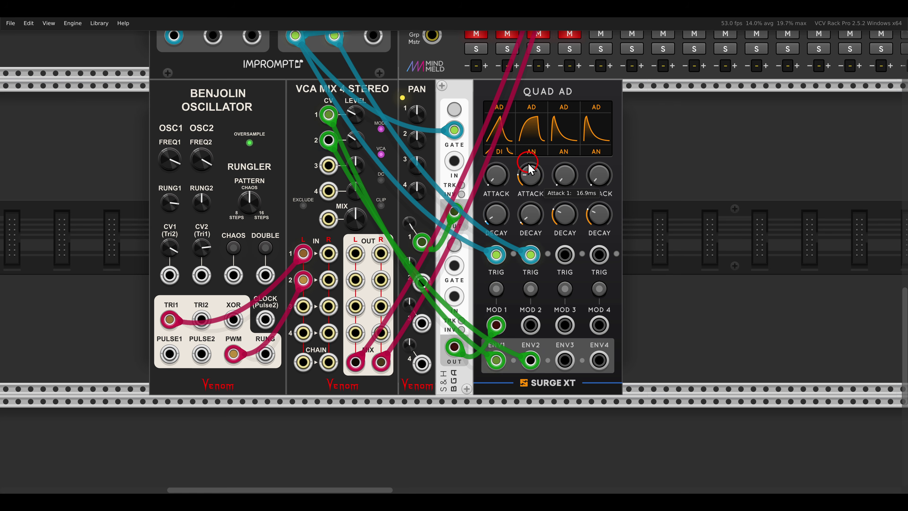
- Lower the VCA Mix channel 2 level to about -15.8 dB and retune both Benjolin oscillators, with oscillator 2's frequency at about 8.6
{"action": "left_click", "coordinate": [357, 151]}
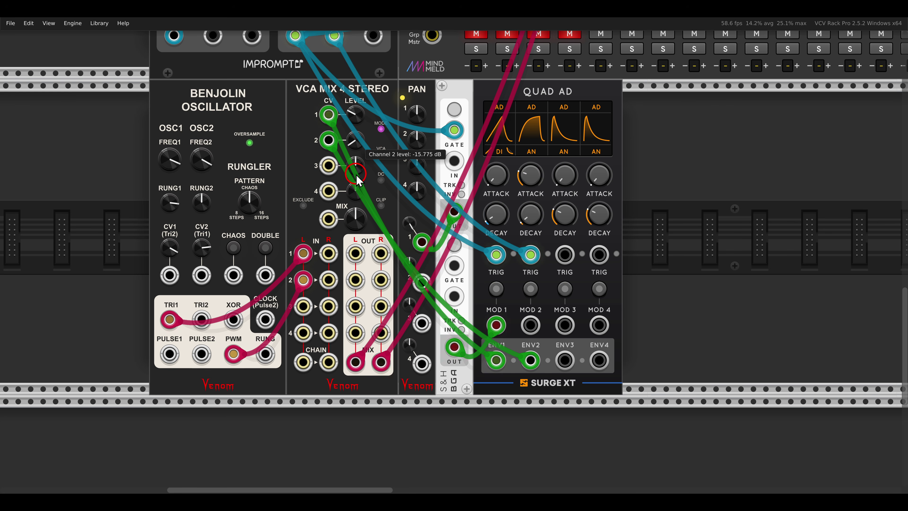
{"action": "left_click", "coordinate": [172, 161]}
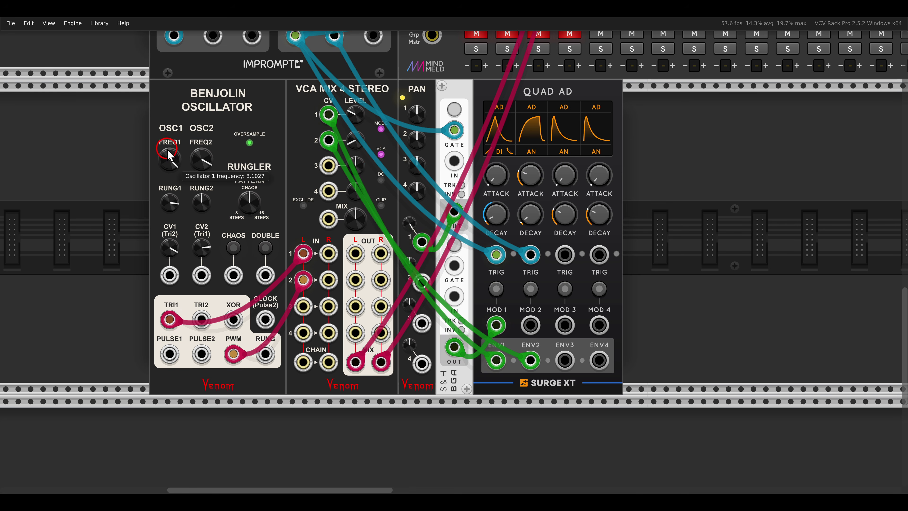
{"action": "left_click", "coordinate": [195, 162]}
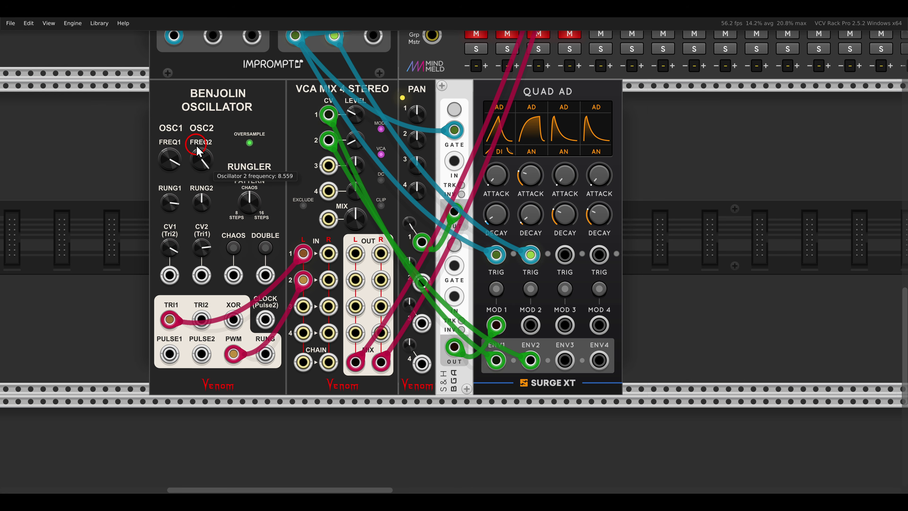
- Set the channel 2 level to about -15.5 dB and lengthen the second envelope's attack to about 32.5 ms
{"action": "left_click", "coordinate": [357, 134]}
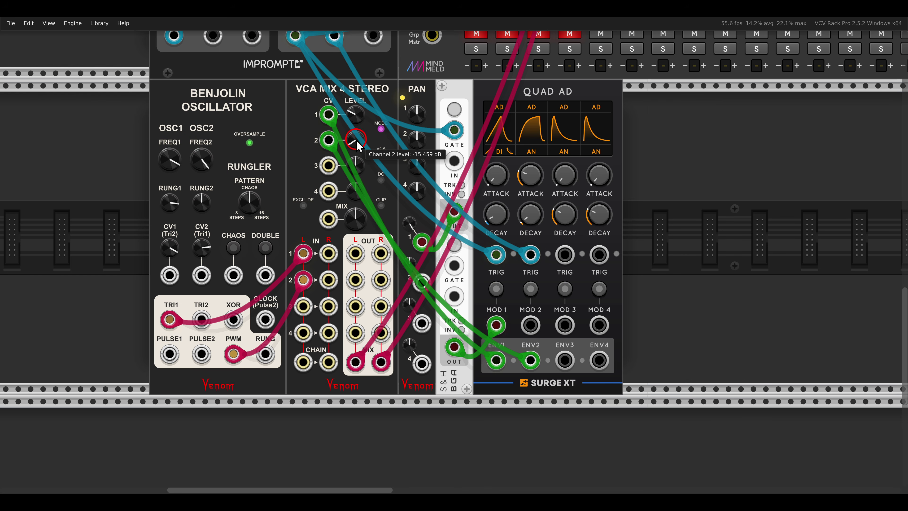
{"action": "left_click", "coordinate": [530, 182]}
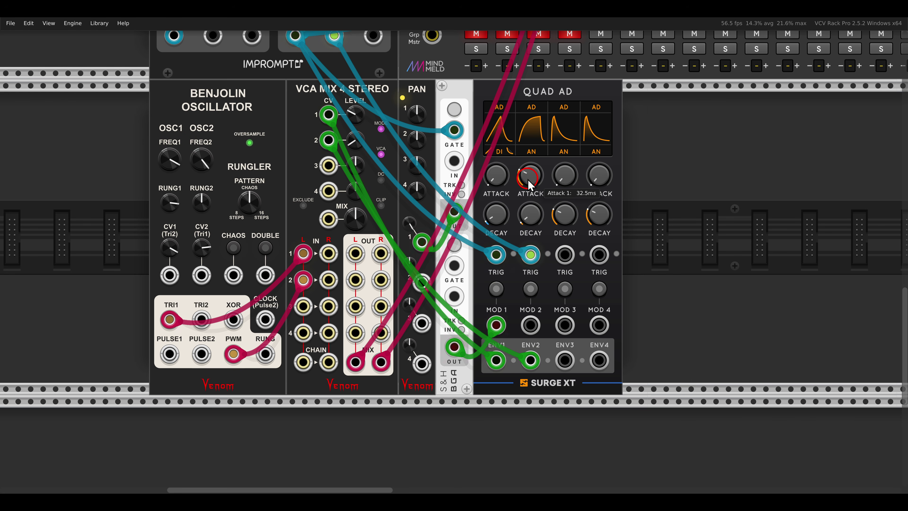
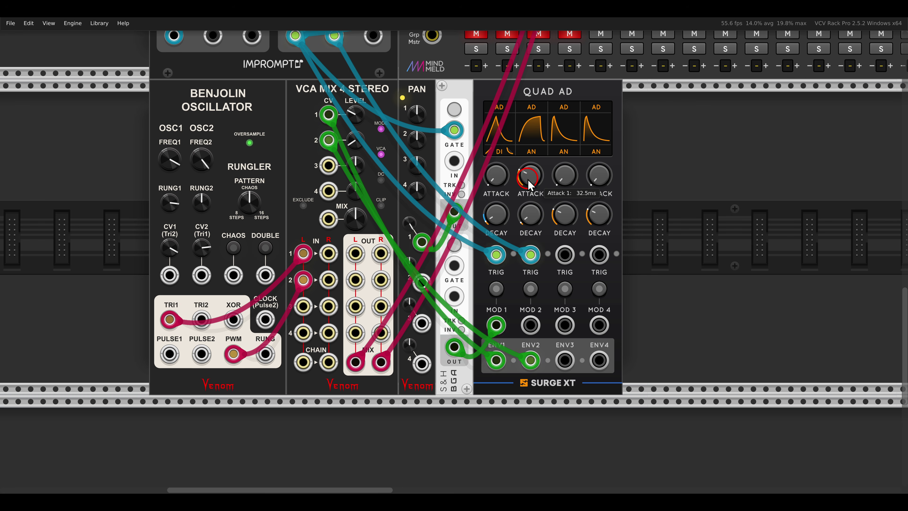
- Patch the Quad AD's ENV3 output to the VCA Mix channel 3 CV and the Benjolin's PULSE1 output to the channel 3 left input
{"action": "left_click_drag", "start_coordinate": [170, 354], "coordinate": [188, 360]}
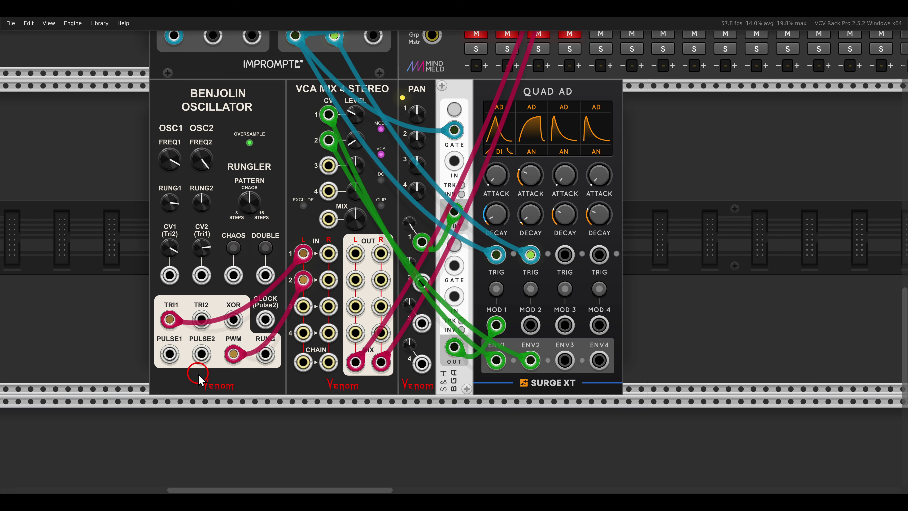
{"action": "left_click_drag", "start_coordinate": [565, 360], "coordinate": [328, 165]}
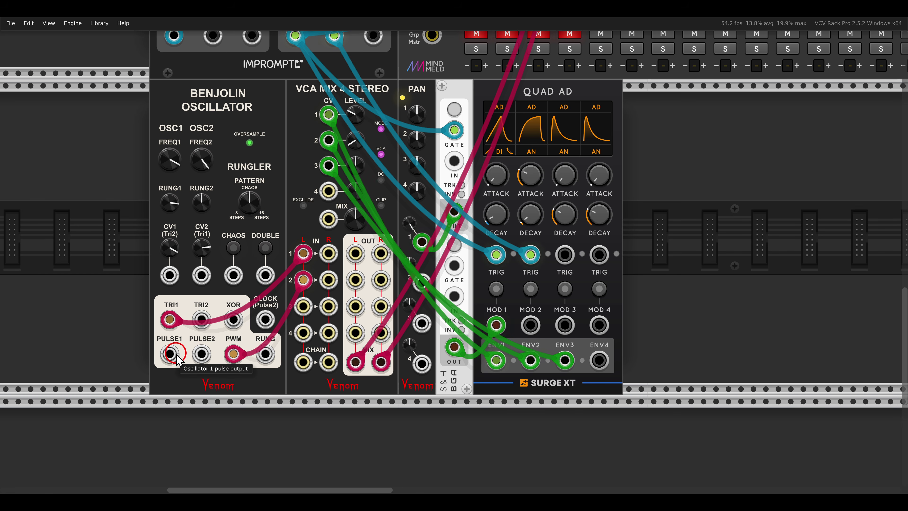
{"action": "left_click_drag", "start_coordinate": [171, 354], "coordinate": [300, 307]}
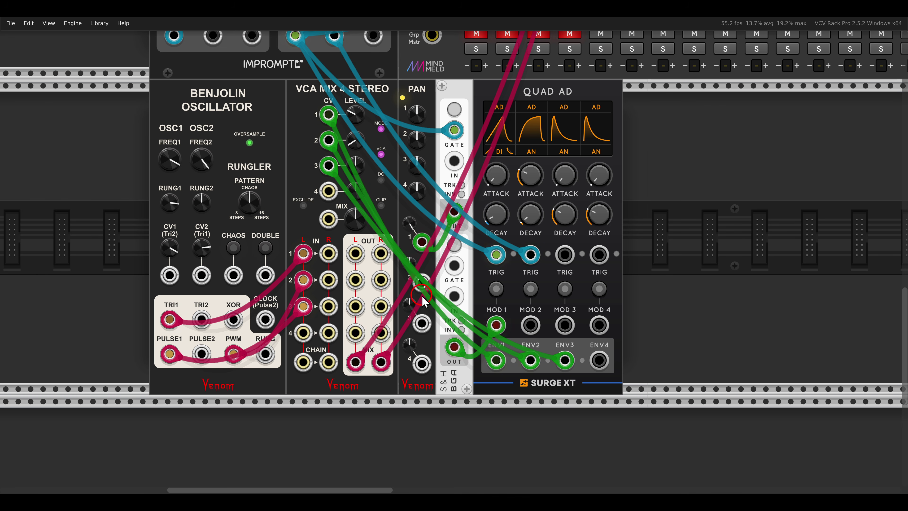
- Move the voice's modules aside and add two Bogaudio ADDR-SEQ sequencers in front of the Benjolin Oscillator
{"action": "left_click_drag", "start_coordinate": [631, 174], "coordinate": [397, 137]}
{"action": "left_click", "coordinate": [236, 176]}
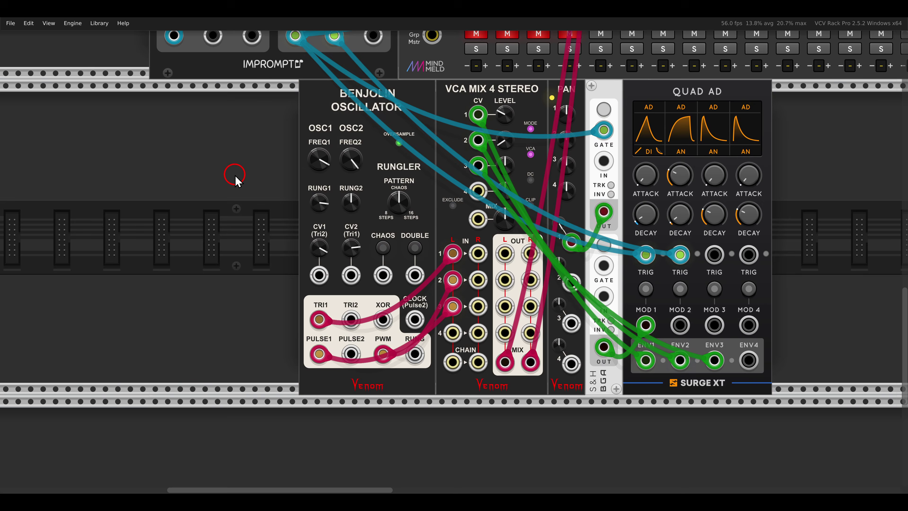
{"action": "right_click", "coordinate": [235, 175]}
{"action": "left_click_drag", "start_coordinate": [390, 82], "coordinate": [183, 120]}
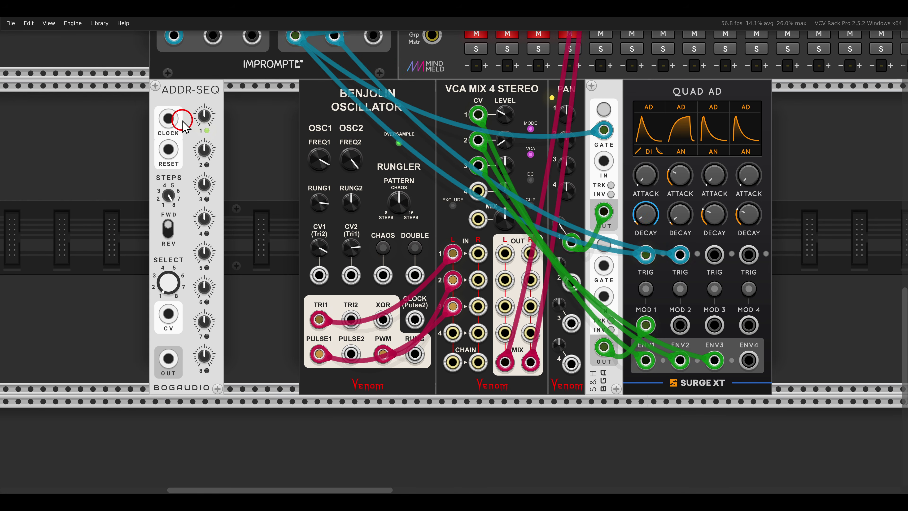
{"action": "key", "text": "ctrl+d"}
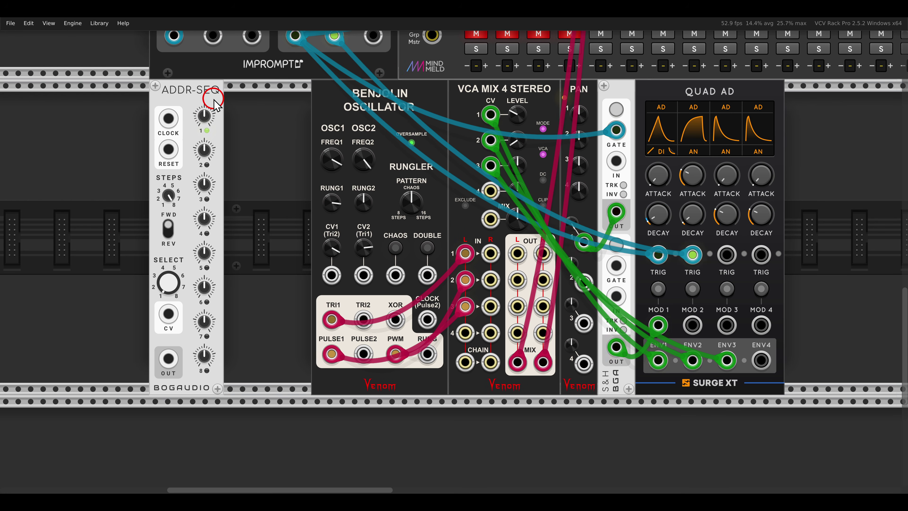
- Patch the clock module's CLK 1 output to both sequencers' clock inputs and its RESET output to both reset inputs
{"action": "scroll", "coordinate": [233, 121], "scroll_direction": "down", "scroll_amount": 2}
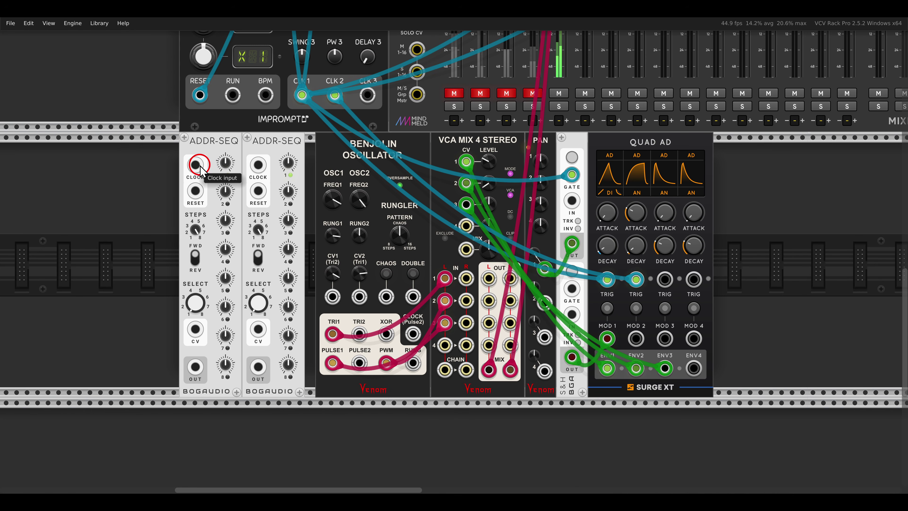
{"action": "left_click_drag", "start_coordinate": [195, 165], "coordinate": [229, 143]}
{"action": "left_click_drag", "start_coordinate": [302, 95], "coordinate": [195, 165]}
{"action": "left_click_drag", "start_coordinate": [258, 165], "coordinate": [302, 95]}
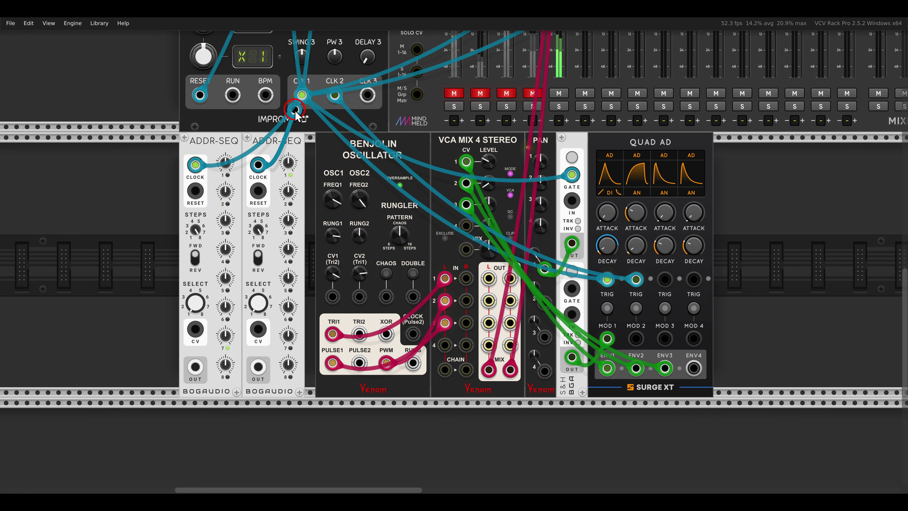
{"action": "left_click_drag", "start_coordinate": [195, 190], "coordinate": [200, 95]}
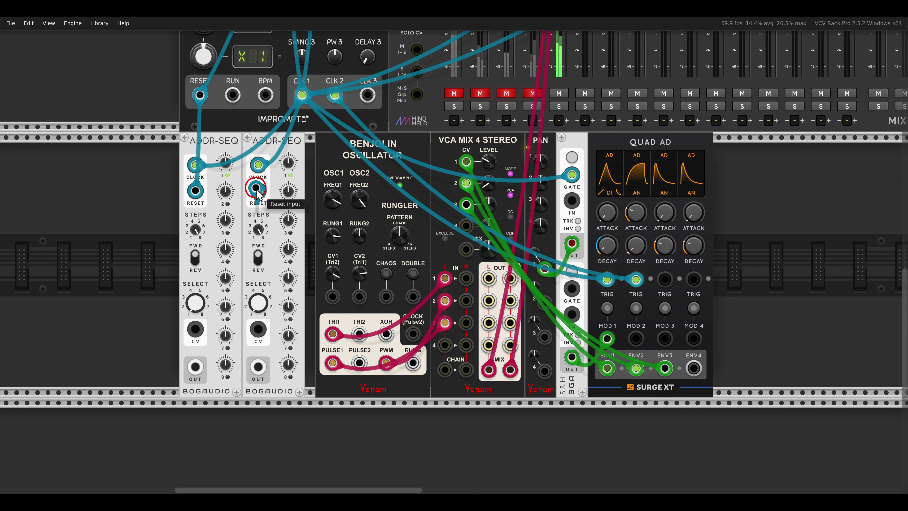
{"action": "left_click_drag", "start_coordinate": [258, 190], "coordinate": [203, 97]}
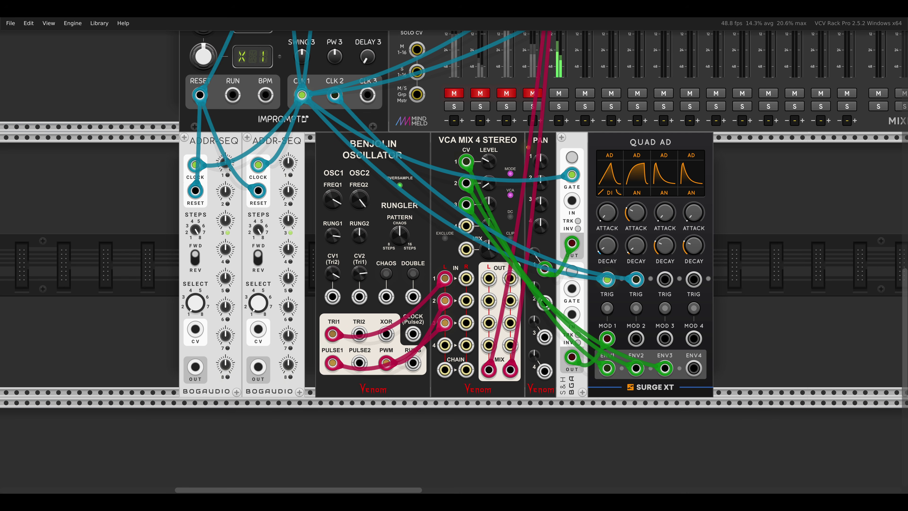
- Reduce the first sequencer's number of steps and raise its fourth step to about 4.3 V
{"action": "left_click", "coordinate": [186, 272]}
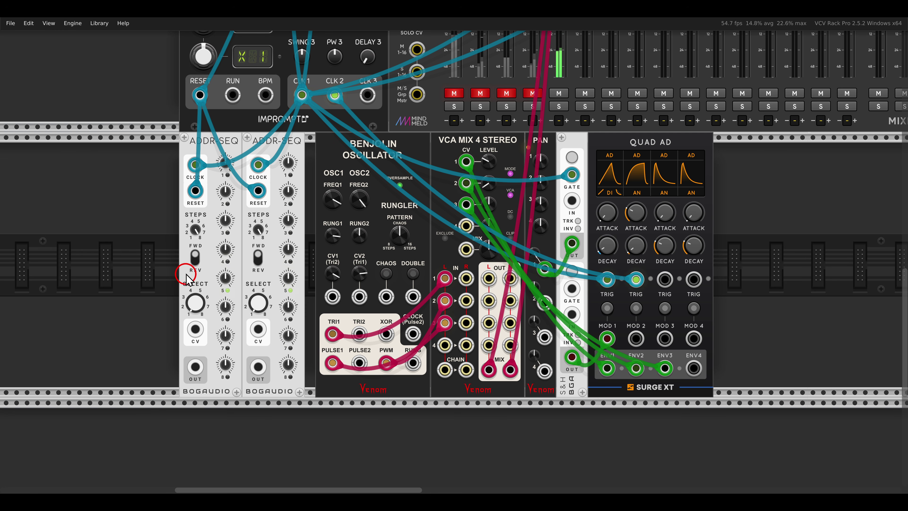
{"action": "left_click_drag", "start_coordinate": [196, 225], "coordinate": [197, 258]}
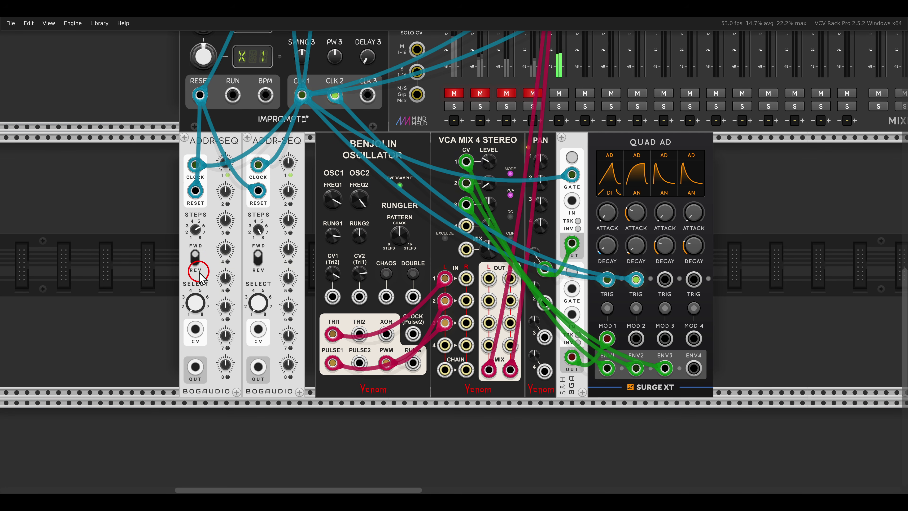
{"action": "scroll", "coordinate": [199, 267], "scroll_direction": "up", "scroll_amount": 3}
{"action": "scroll", "coordinate": [215, 239], "scroll_direction": "down", "scroll_amount": 2}
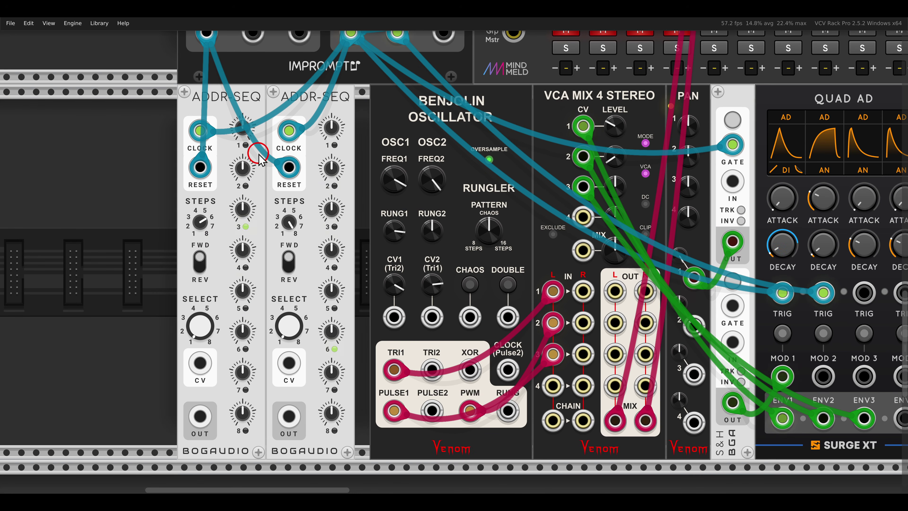
{"action": "mouse_move", "coordinate": [244, 136]}
{"action": "left_click_drag", "start_coordinate": [239, 229], "coordinate": [233, 178]}
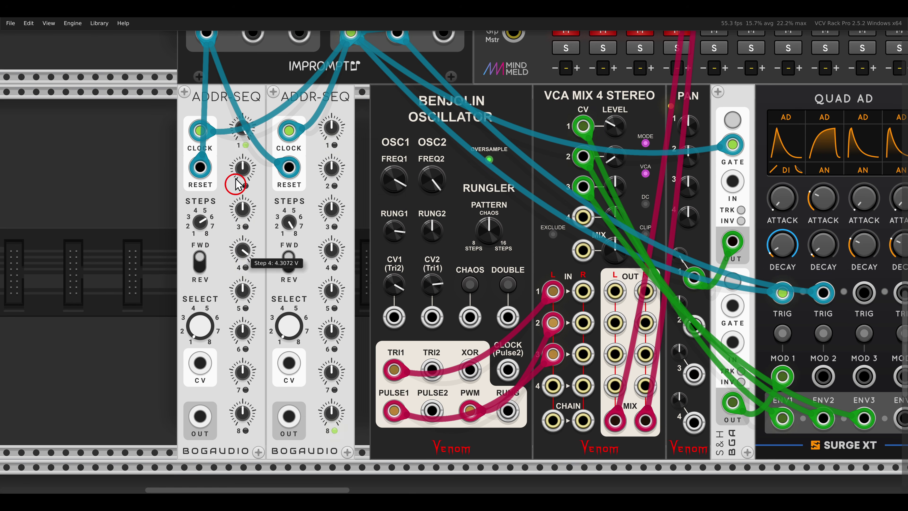
- Patch the first sequencer's output to the third envelope's trigger input and shorten that envelope's decay
{"action": "scroll", "coordinate": [275, 211], "scroll_direction": "down", "scroll_amount": 2}
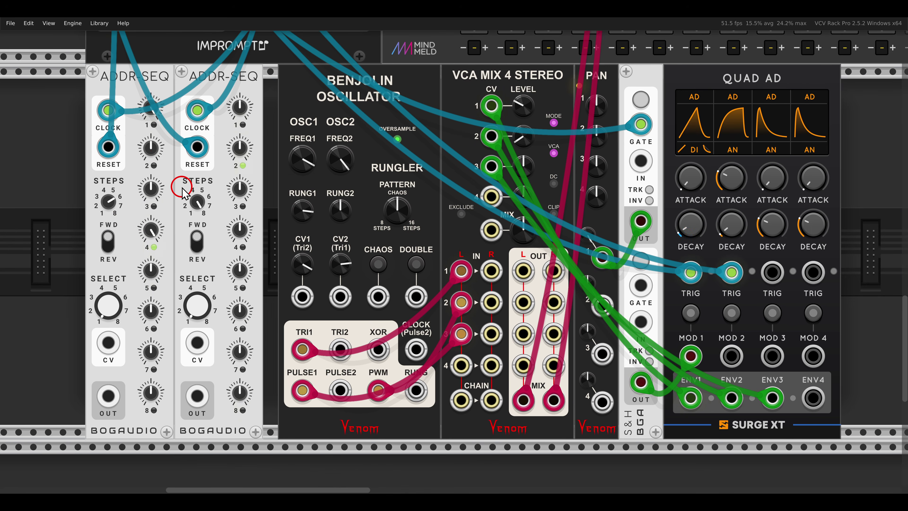
{"action": "left_click_drag", "start_coordinate": [121, 362], "coordinate": [678, 260]}
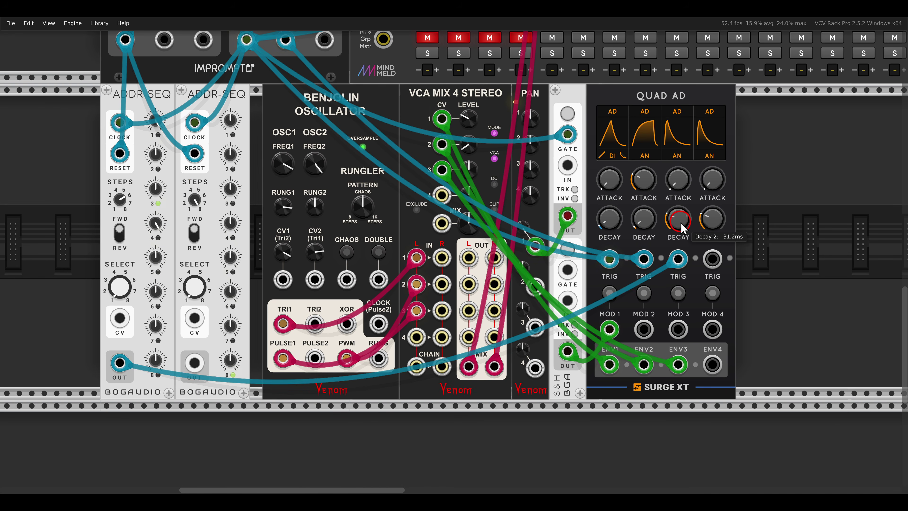
{"action": "left_click_drag", "start_coordinate": [678, 219], "coordinate": [679, 240]}
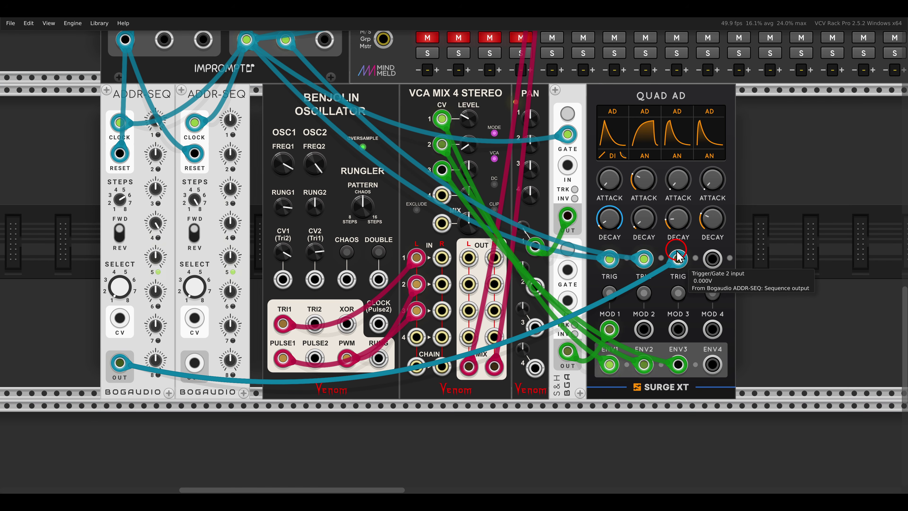
{"action": "left_click_drag", "start_coordinate": [468, 168], "coordinate": [472, 213]}
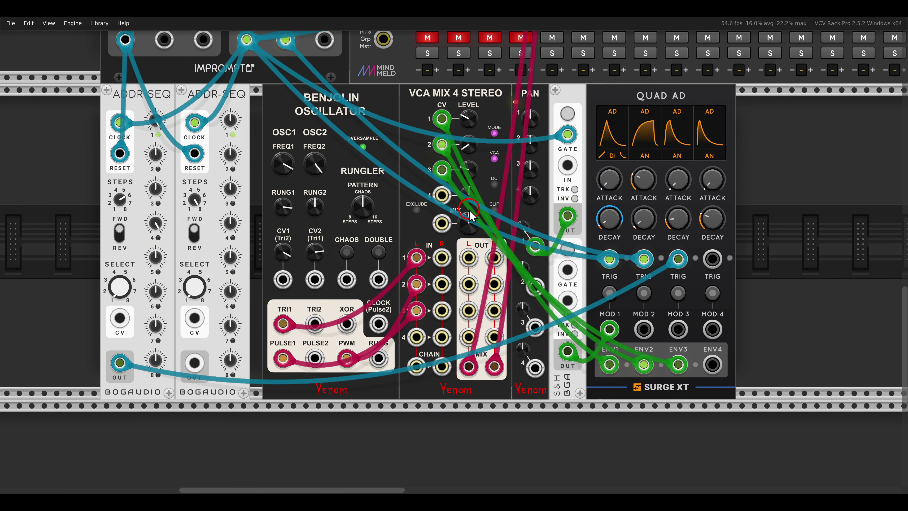
- Reduce the second sequencer's number of steps and raise its first, fourth and sixth step values
{"action": "left_click_drag", "start_coordinate": [194, 200], "coordinate": [194, 207]}
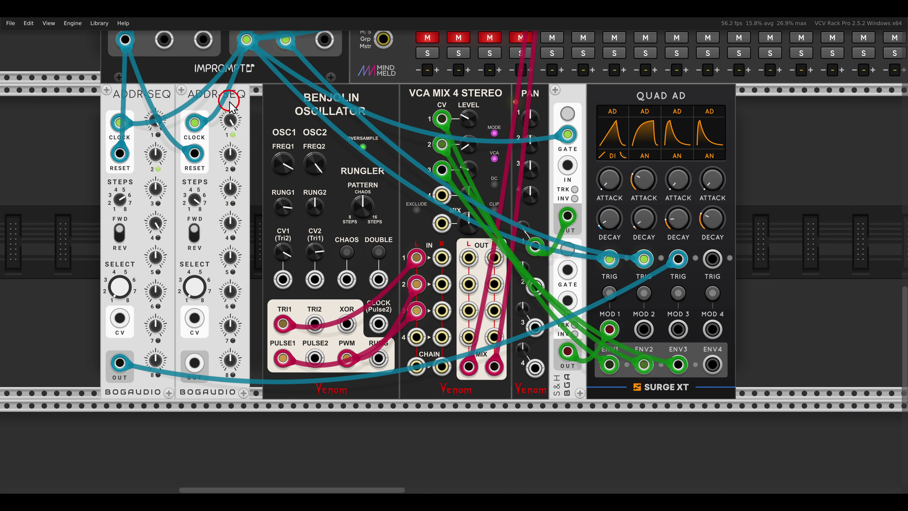
{"action": "left_click_drag", "start_coordinate": [230, 224], "coordinate": [223, 168]}
{"action": "left_click_drag", "start_coordinate": [230, 291], "coordinate": [232, 305]}
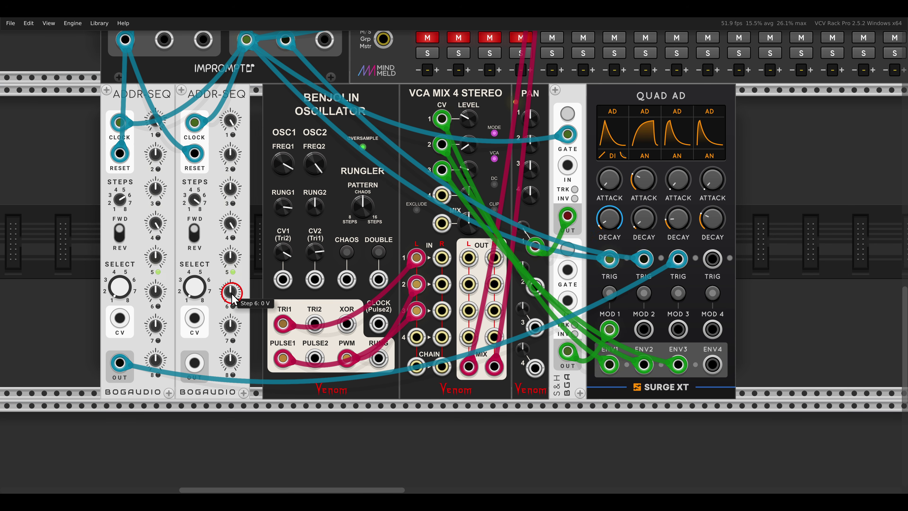
- Modulate the third envelope's decay, at about 9.8 ms, from the second sequencer through MOD 2, and lower the VCA Mix's overall mix level
{"action": "left_click_drag", "start_coordinate": [194, 363], "coordinate": [643, 330]}
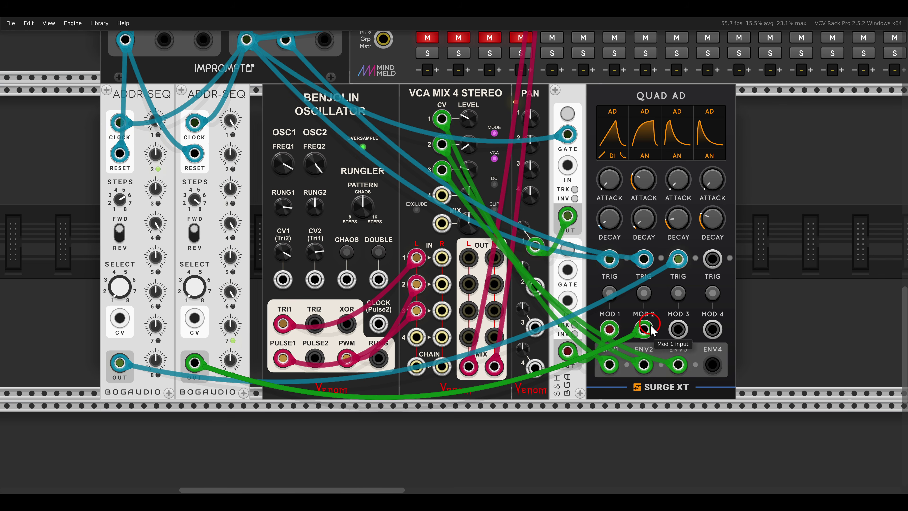
{"action": "left_click", "coordinate": [651, 291]}
{"action": "mouse_move", "coordinate": [675, 220]}
{"action": "left_mouse_down"}
{"action": "mouse_move", "coordinate": [661, 206]}
{"action": "mouse_move", "coordinate": [676, 231]}
{"action": "left_mouse_up"}
{"action": "left_click", "coordinate": [644, 294]}
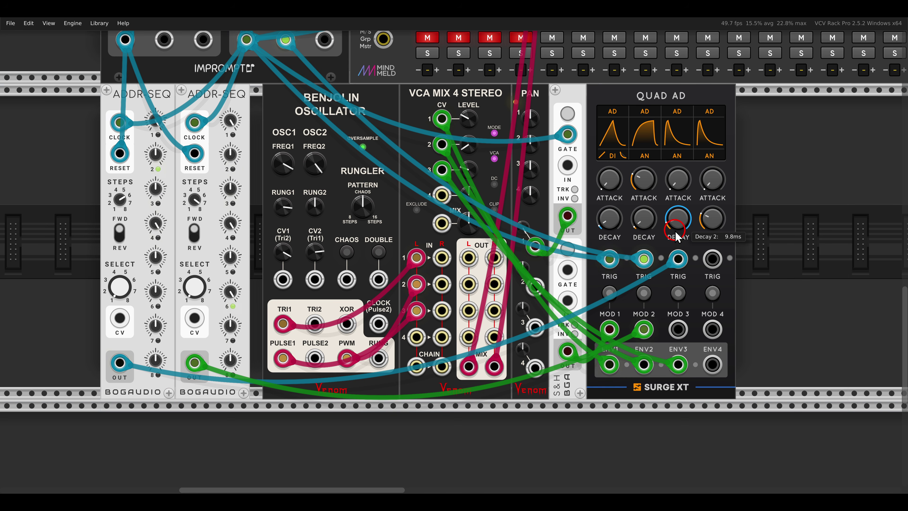
{"action": "left_click_drag", "start_coordinate": [468, 222], "coordinate": [471, 241]}
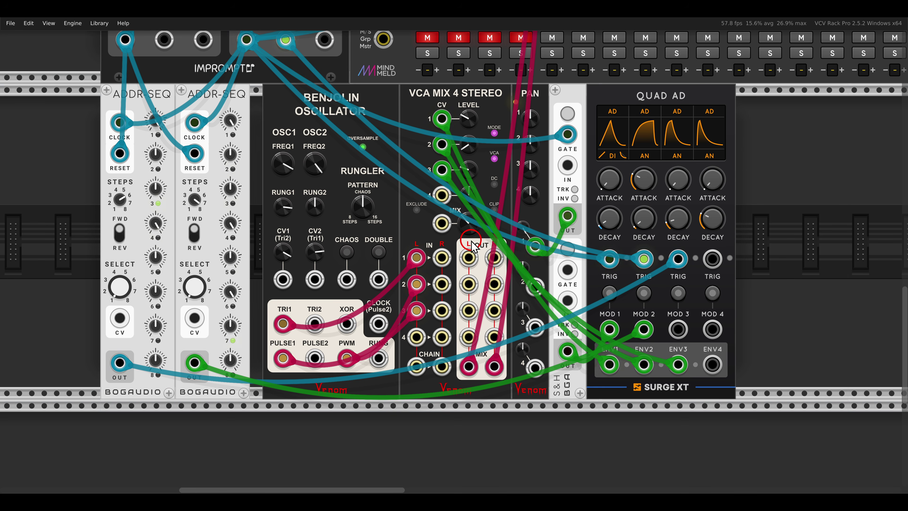
- Close the gap between the second sequencer and the Benjolin, and add a Surge XT Filter beside the Quad AD
{"action": "left_click_drag", "start_coordinate": [725, 102], "coordinate": [713, 103]}
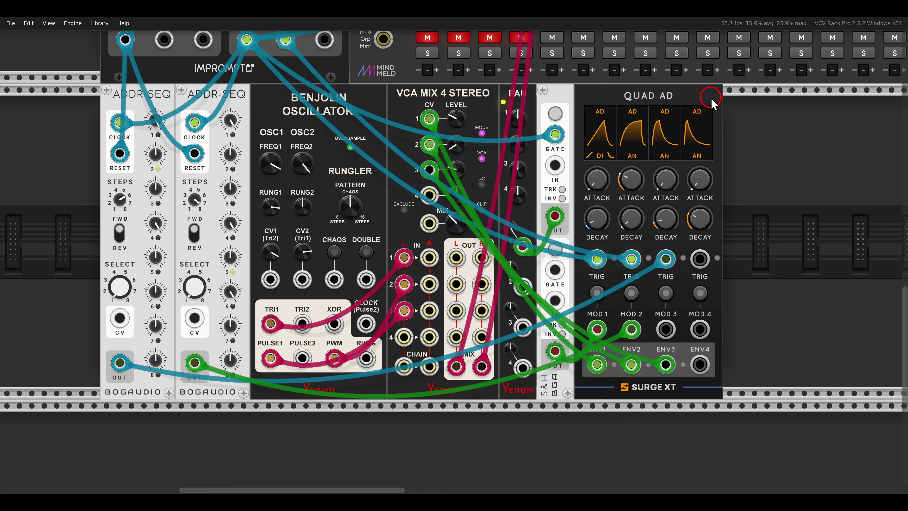
{"action": "left_click_drag", "start_coordinate": [714, 150], "coordinate": [619, 143]}
{"action": "right_click", "coordinate": [669, 158]}
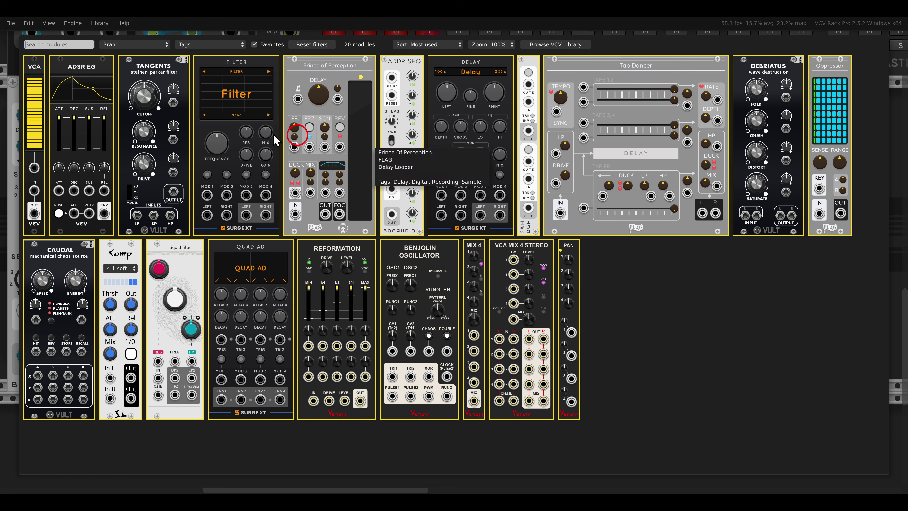
{"action": "key", "text": "Escape"}
- Set the filter type to the HP 24 dB highpass
{"action": "left_click", "coordinate": [692, 106]}
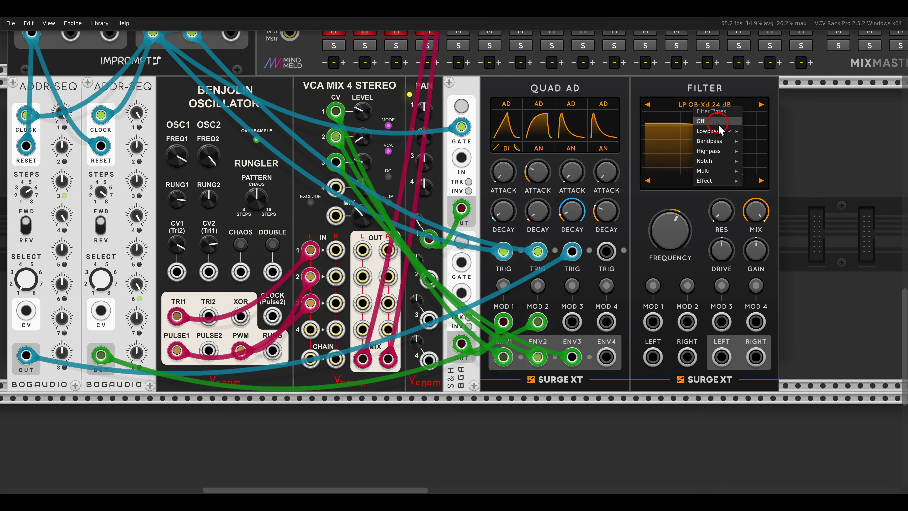
{"action": "mouse_move", "coordinate": [715, 151]}
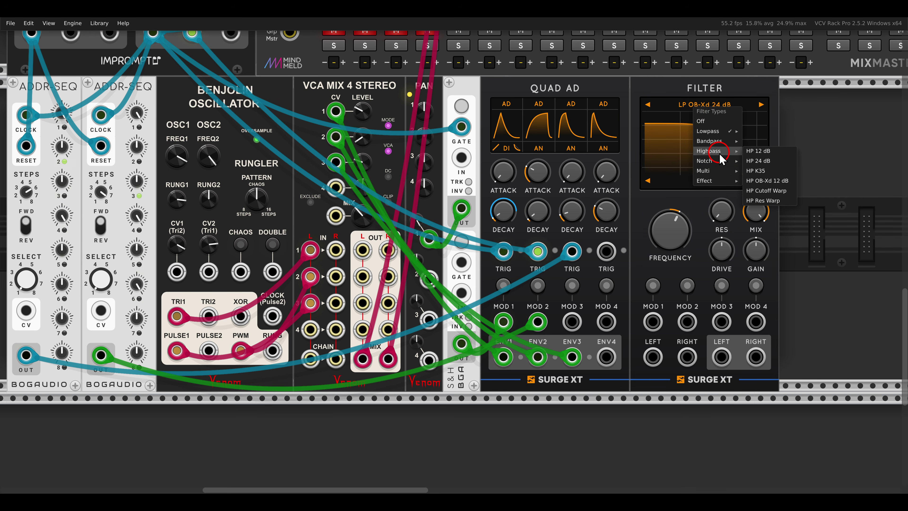
{"action": "left_click", "coordinate": [762, 162]}
- Move the two MixMaster cables to the filter's left and right outputs and patch the VCA Mix's stereo mix outputs into the filter's inputs
{"action": "scroll", "coordinate": [715, 171], "scroll_direction": "right", "scroll_amount": 3}
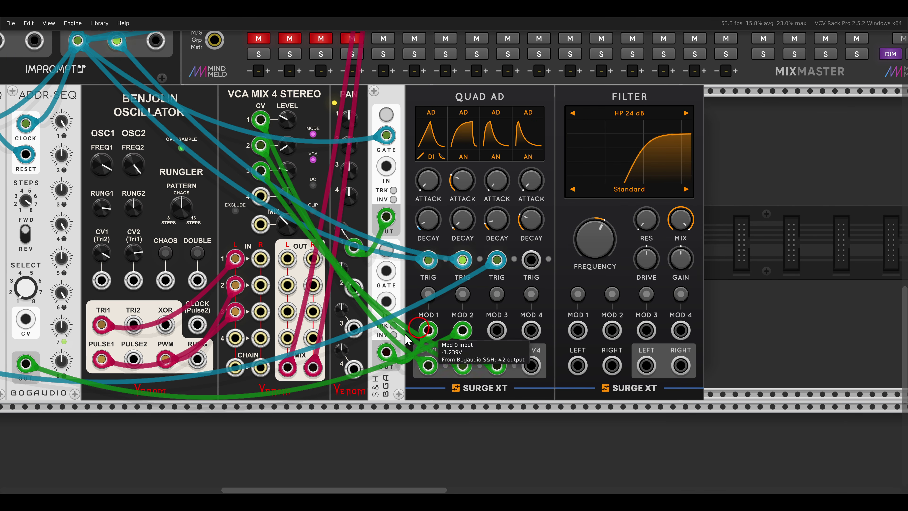
{"action": "left_click_drag", "start_coordinate": [312, 367], "coordinate": [681, 365]}
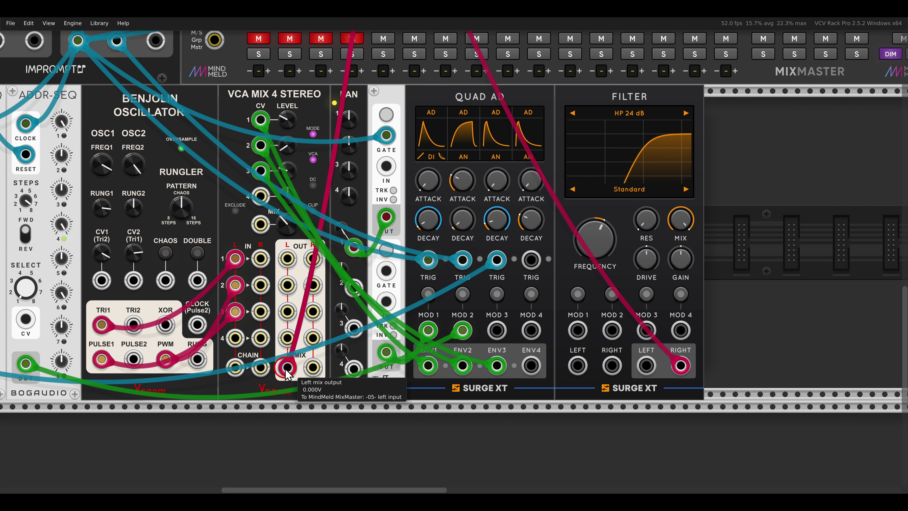
{"action": "left_click_drag", "start_coordinate": [287, 366], "coordinate": [646, 365]}
{"action": "left_click_drag", "start_coordinate": [290, 374], "coordinate": [314, 368]}
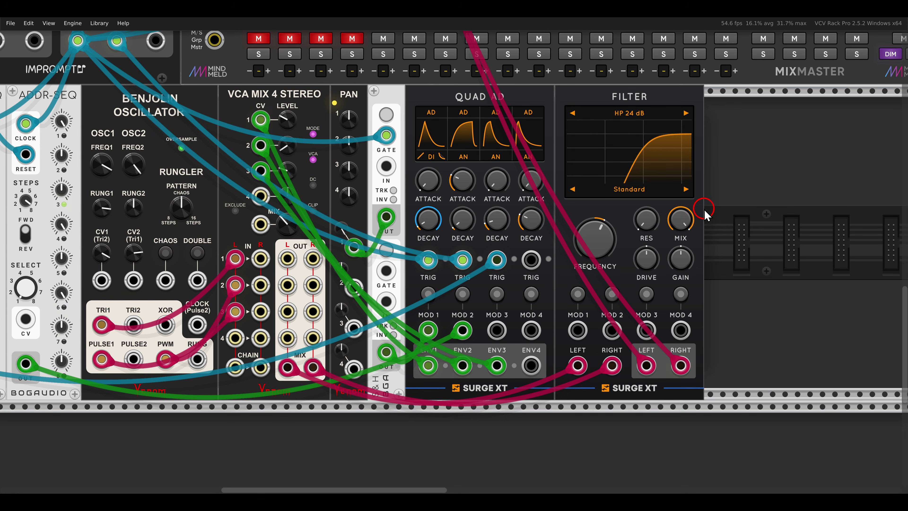
- Raise the highpass filter's resonance
{"action": "left_click_drag", "start_coordinate": [650, 228], "coordinate": [624, 203]}
{"action": "left_click_drag", "start_coordinate": [620, 196], "coordinate": [612, 183]}
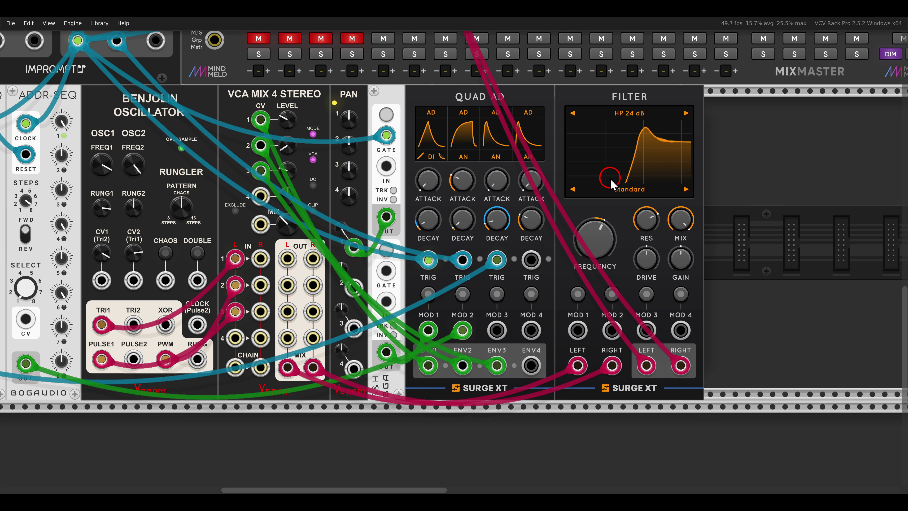
- Unmute the first four MixMaster channels to bring the other voices back in
{"action": "scroll", "coordinate": [480, 201], "scroll_direction": "down", "scroll_amount": 2}
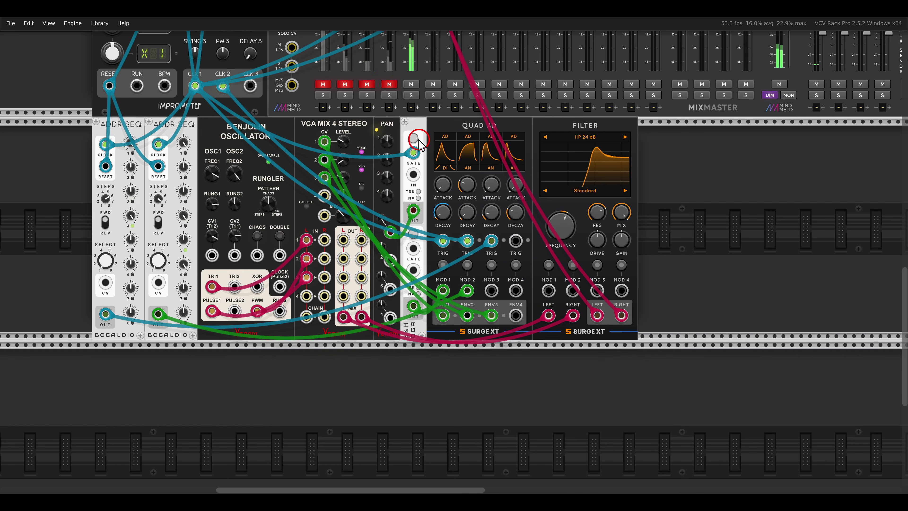
{"action": "left_click", "coordinate": [344, 84]}
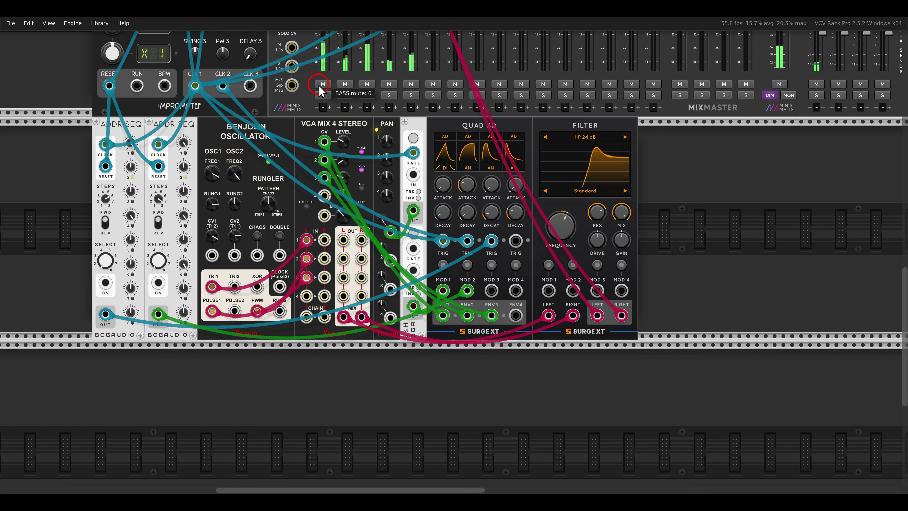
{"action": "mouse_move", "coordinate": [559, 240]}
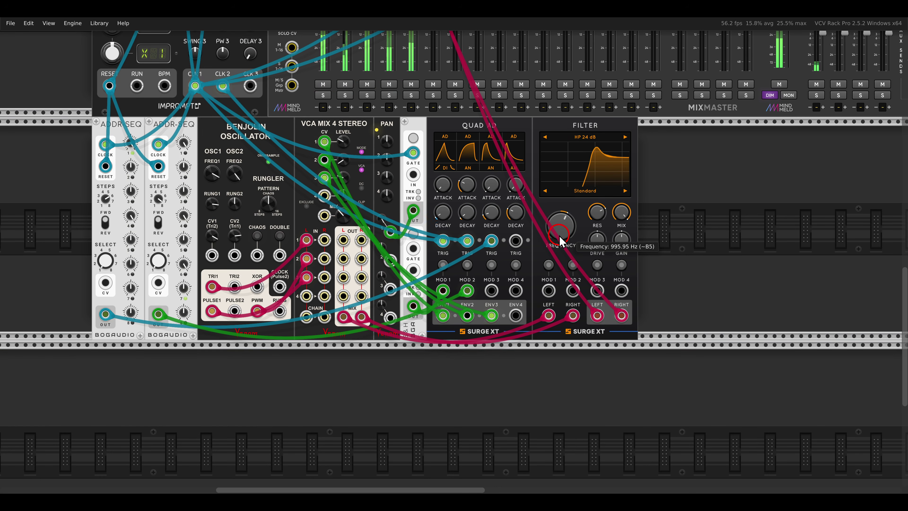
- Raise the highpass filter's frequency and set the VCA Mix's mix level to about -2.39 dB
{"action": "left_click_drag", "start_coordinate": [560, 239], "coordinate": [541, 214]}
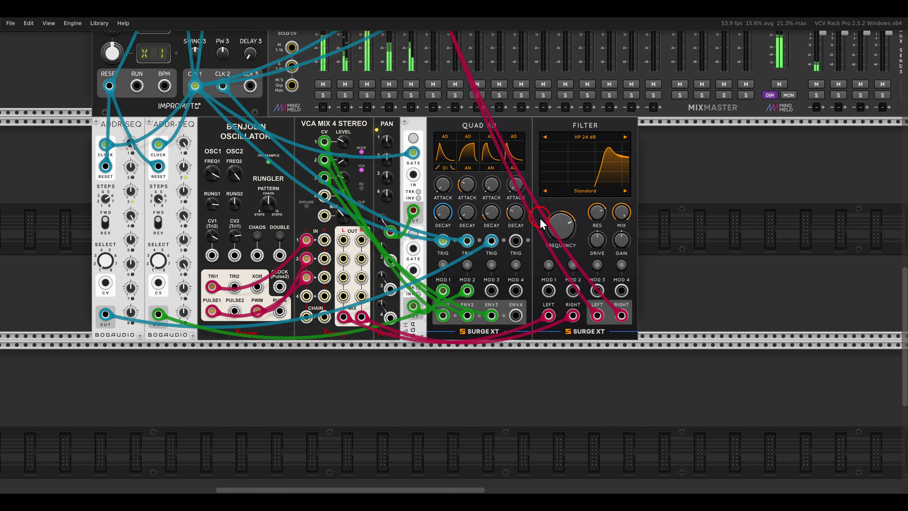
{"action": "left_click_drag", "start_coordinate": [465, 126], "coordinate": [544, 196]}
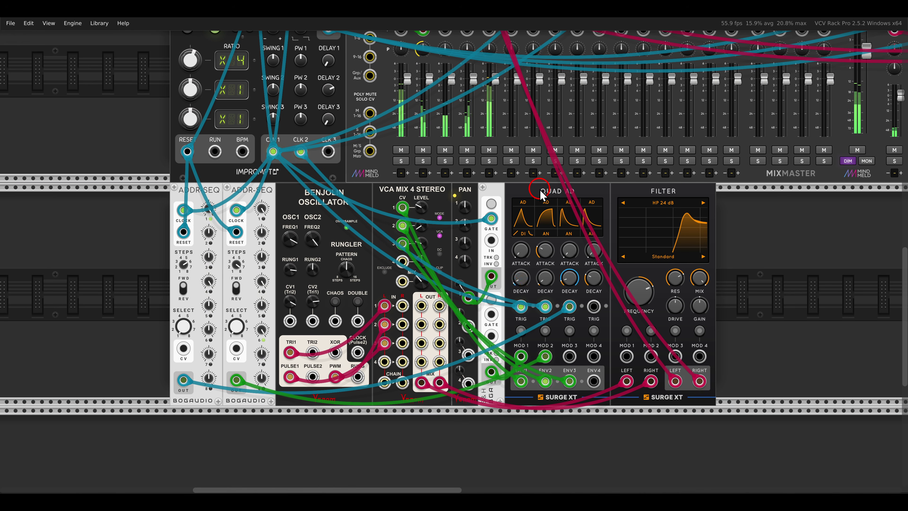
{"action": "left_click", "coordinate": [418, 282]}
{"action": "left_click_drag", "start_coordinate": [419, 286], "coordinate": [416, 282]}
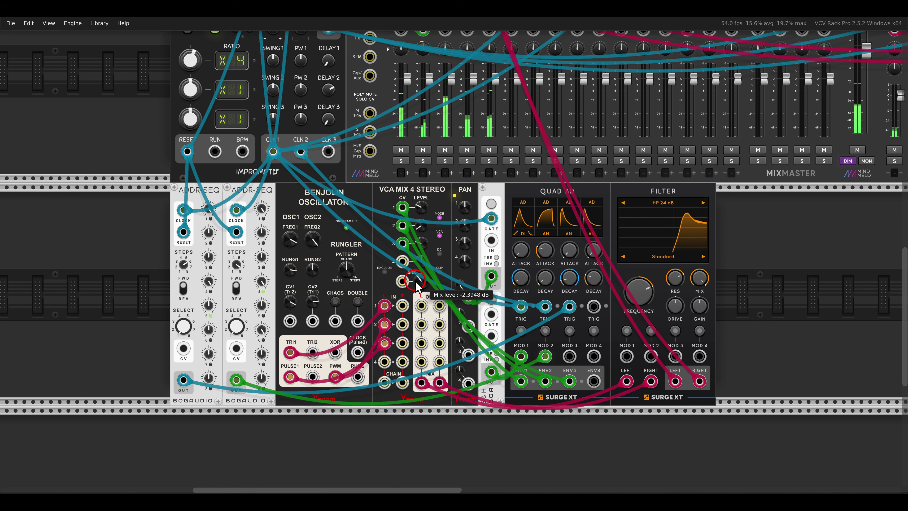
- Label the fifth MixMaster channel HATS
{"action": "scroll", "coordinate": [461, 250], "scroll_direction": "up", "scroll_amount": 3}
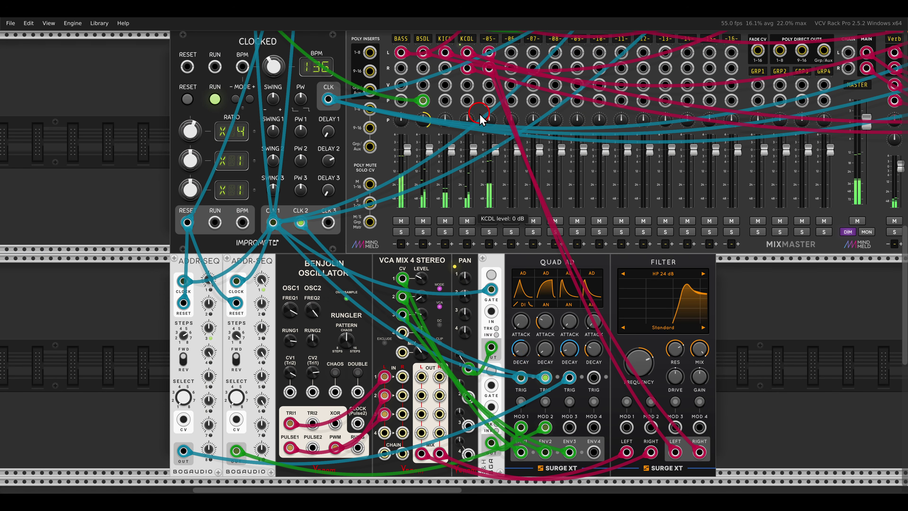
{"action": "type", "text": "HATS"}
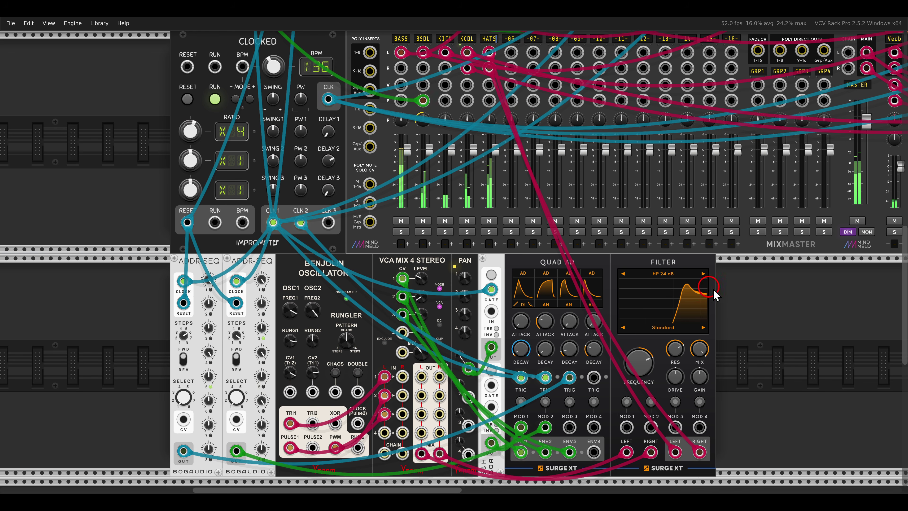
{"action": "left_click", "coordinate": [774, 304]}
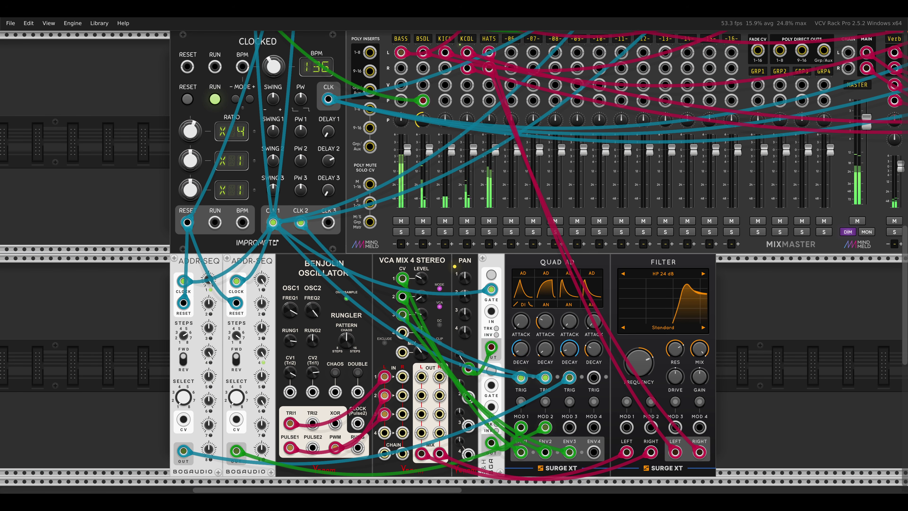
- Sweep the liquid filter's frequency in the upper row and bring it down to about 167 Hz
{"action": "scroll", "coordinate": [775, 332], "scroll_direction": "down", "scroll_amount": 2}
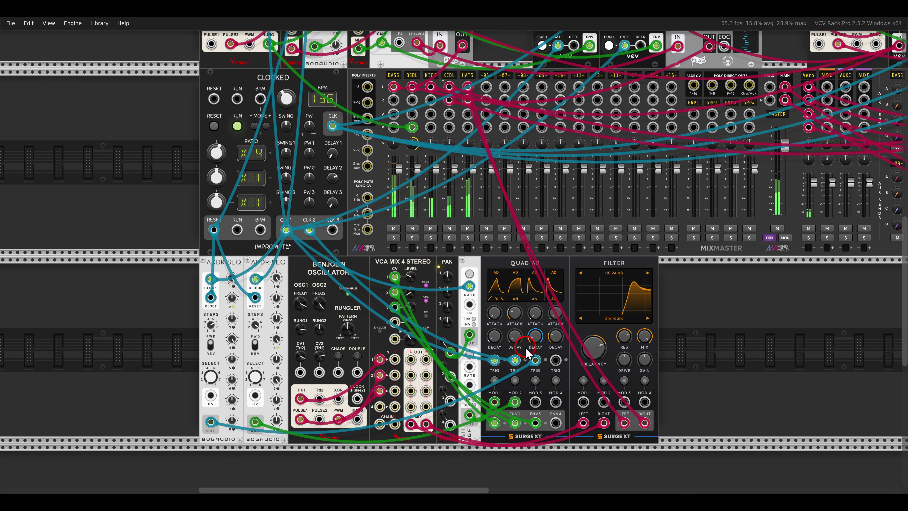
{"action": "left_click", "coordinate": [514, 336]}
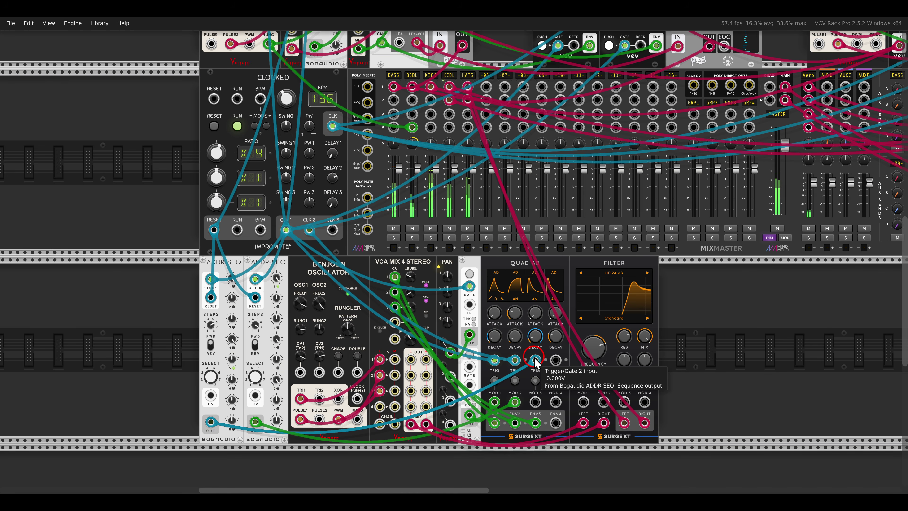
{"action": "scroll", "coordinate": [527, 356], "scroll_direction": "up", "scroll_amount": 5}
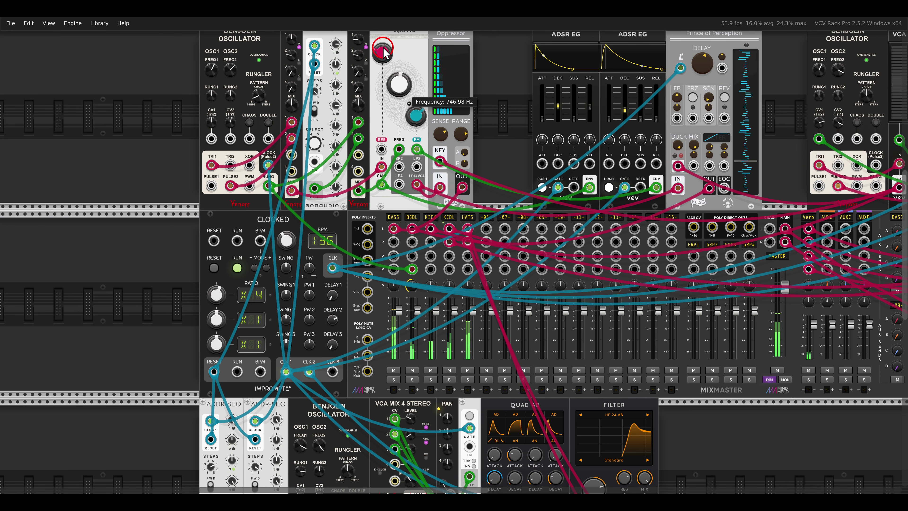
{"action": "left_click", "coordinate": [385, 85]}
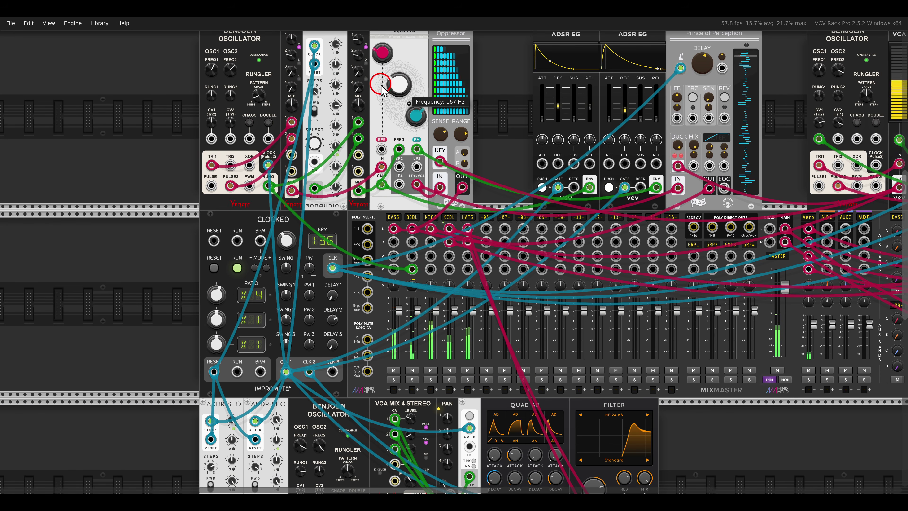
- Mute the first five MixMaster channels, from BASS through HATS
{"action": "left_click", "coordinate": [706, 391]}
{"action": "left_click_drag", "start_coordinate": [707, 391], "coordinate": [559, 282]}
{"action": "left_click", "coordinate": [258, 246]}
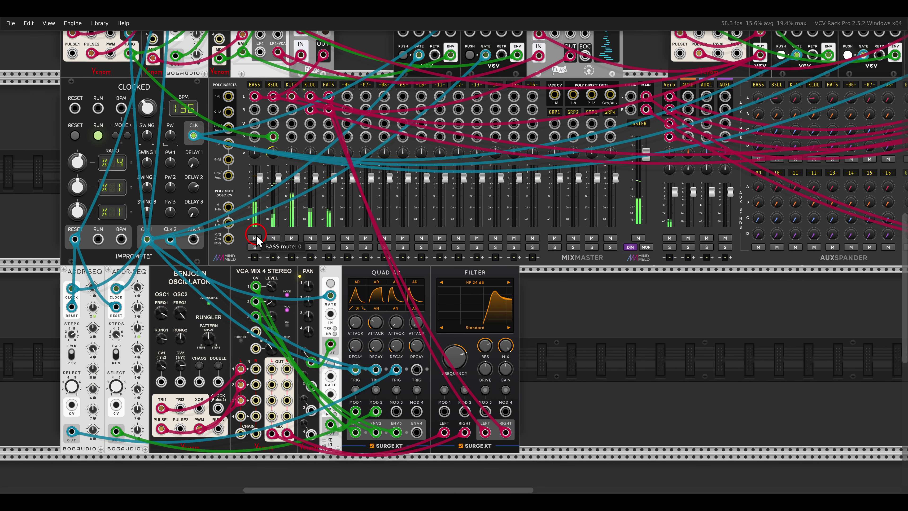
{"action": "left_click", "coordinate": [277, 245]}
{"action": "left_click", "coordinate": [295, 246]}
{"action": "left_click", "coordinate": [310, 238]}
{"action": "left_click", "coordinate": [328, 237]}
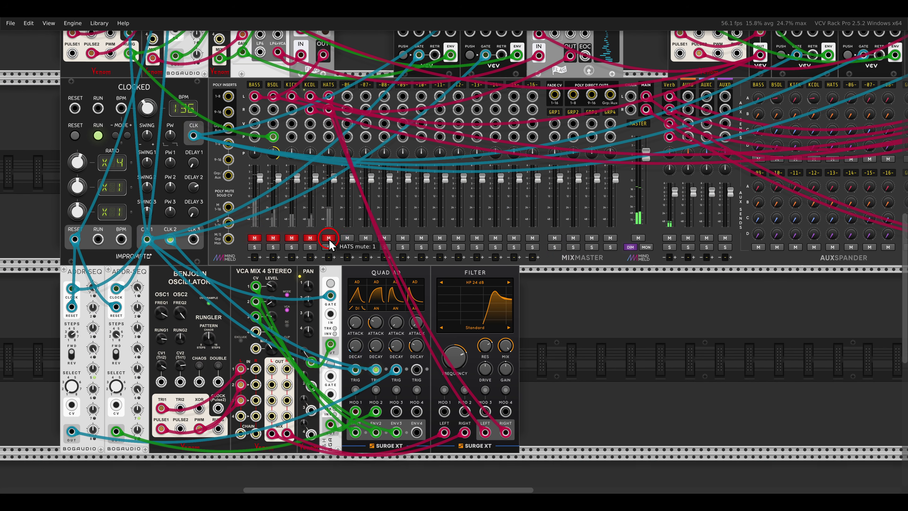
- Add a Benjolin Oscillator and a Tangents steiner-parker filter side by side in the empty rack space beneath the AuxSpander
{"action": "left_click_drag", "start_coordinate": [536, 286], "coordinate": [561, 282]}
{"action": "scroll", "coordinate": [561, 283], "scroll_direction": "up", "scroll_amount": 5}
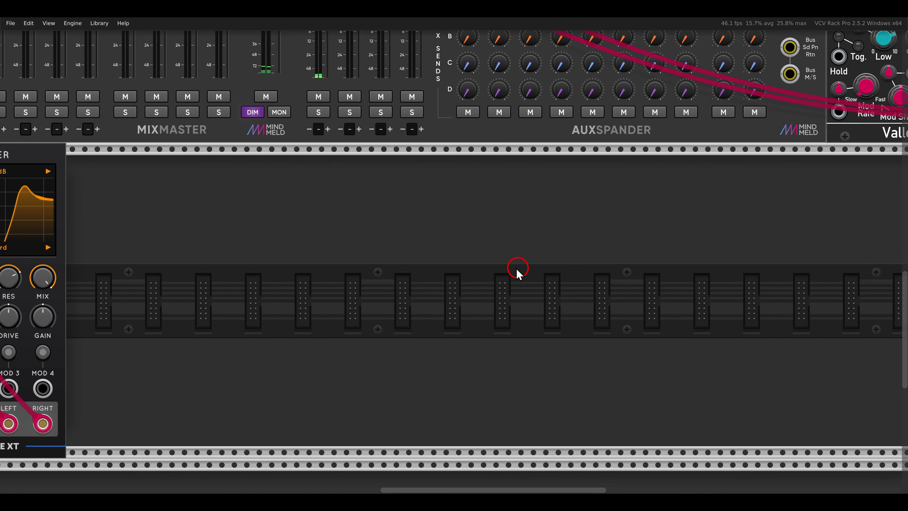
{"action": "right_click", "coordinate": [489, 270]}
{"action": "left_click", "coordinate": [425, 262]}
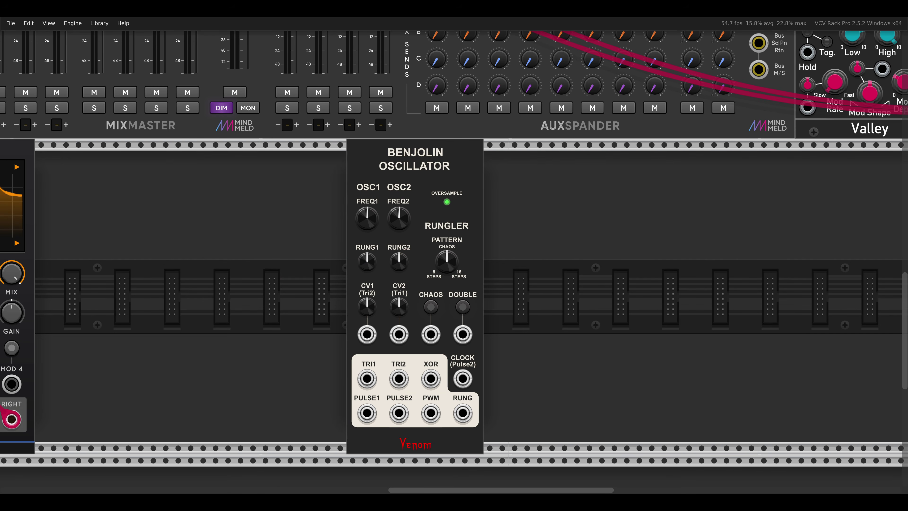
{"action": "right_click", "coordinate": [676, 277]}
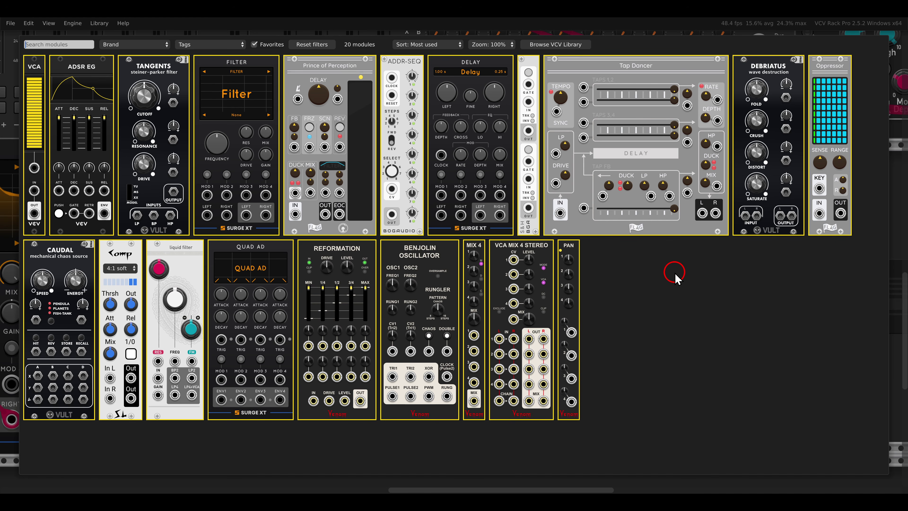
{"action": "left_click", "coordinate": [156, 104]}
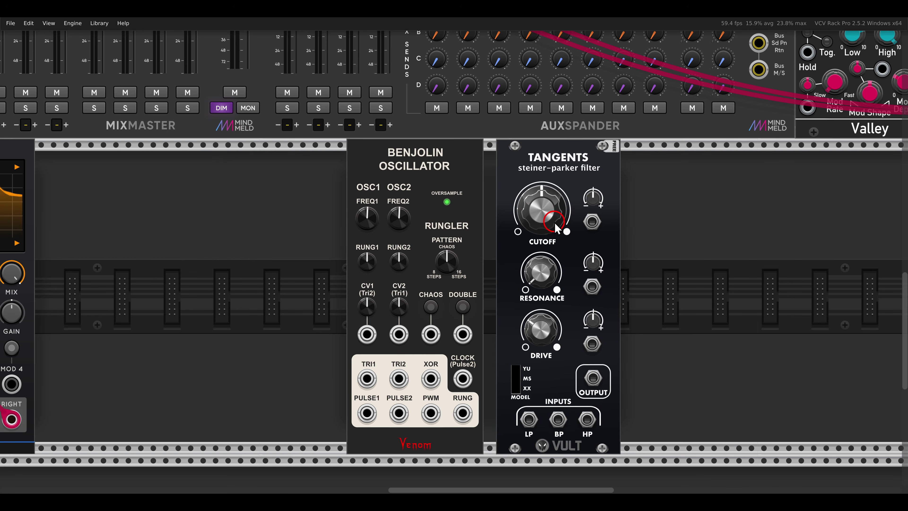
{"action": "left_click_drag", "start_coordinate": [555, 226], "coordinate": [543, 225]}
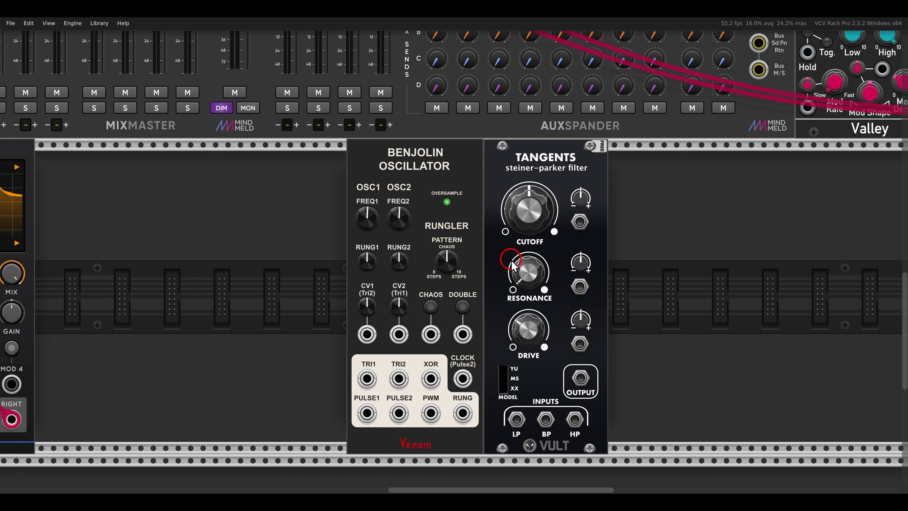
- Patch the new Benjolin's RUNG output into the Tangents BP input and the Tangents output into MixMaster channel 6's left input
{"action": "left_click_drag", "start_coordinate": [464, 416], "coordinate": [545, 421]}
{"action": "scroll", "coordinate": [544, 422], "scroll_direction": "down", "scroll_amount": 5}
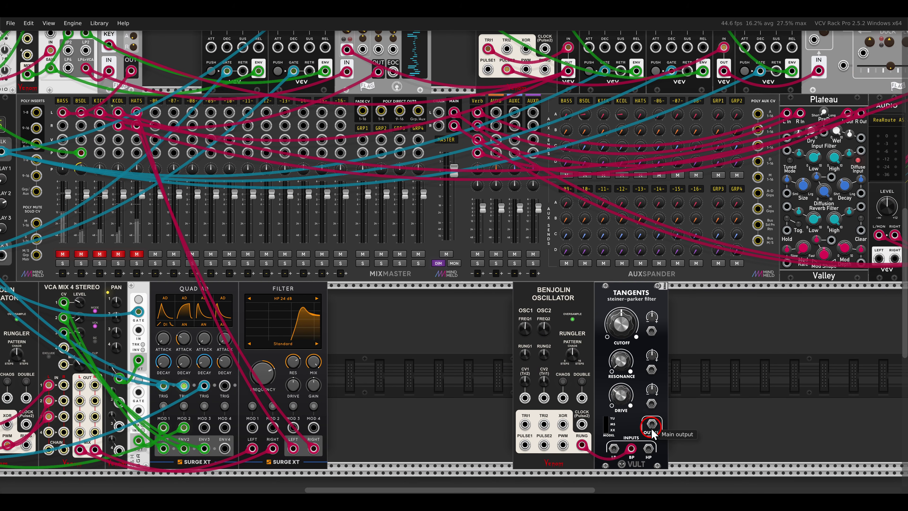
{"action": "left_click_drag", "start_coordinate": [652, 424], "coordinate": [155, 112]}
{"action": "left_click_drag", "start_coordinate": [667, 381], "coordinate": [455, 289]}
{"action": "scroll", "coordinate": [456, 288], "scroll_direction": "up", "scroll_amount": 3}
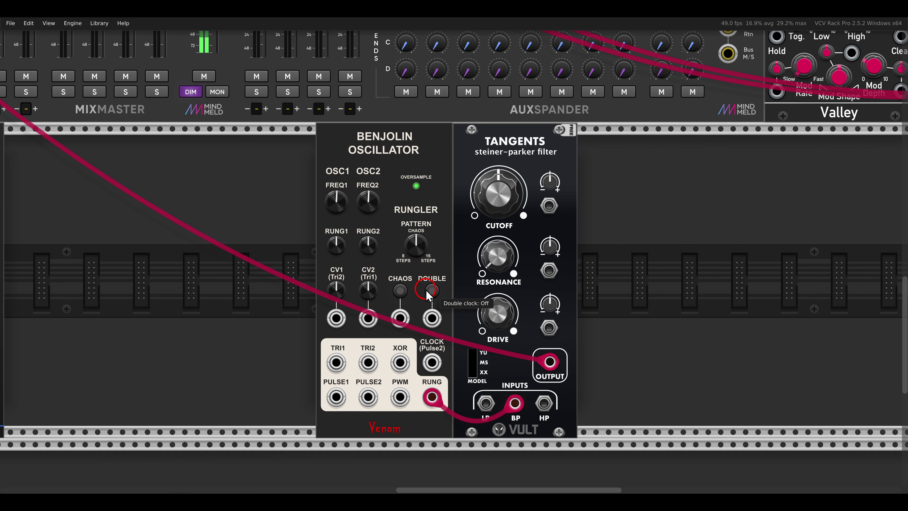
- Patch Clocked's CLK 1 output into the new Benjolin's CLOCK input
{"action": "scroll", "coordinate": [425, 295], "scroll_direction": "down", "scroll_amount": 5}
{"action": "left_click_drag", "start_coordinate": [426, 295], "coordinate": [630, 346]}
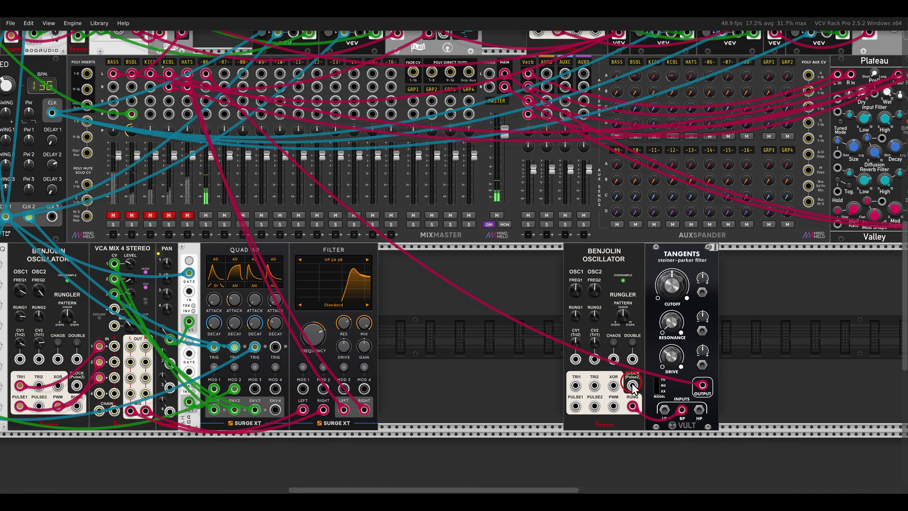
{"action": "left_click_drag", "start_coordinate": [633, 385], "coordinate": [9, 223]}
{"action": "scroll", "coordinate": [669, 338], "scroll_direction": "up", "scroll_amount": 5}
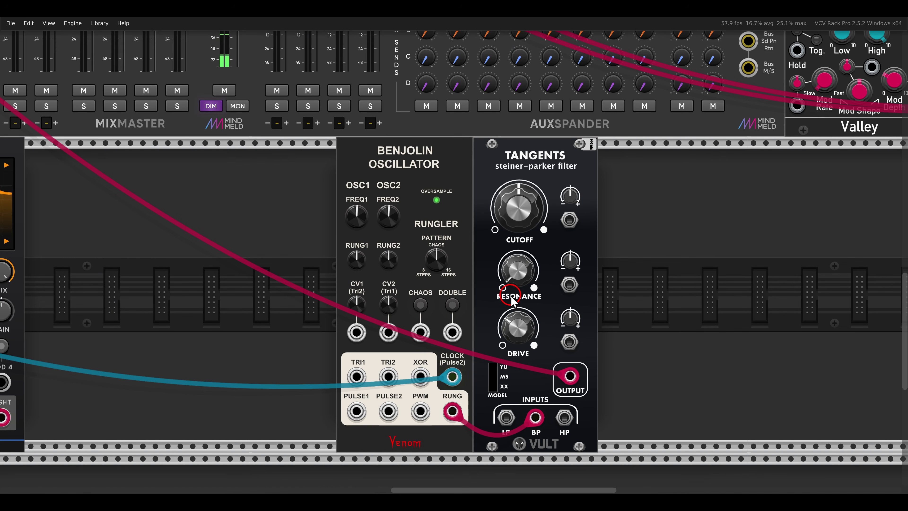
- Set the Tangents filter's resonance to about 0.415
{"action": "left_click_drag", "start_coordinate": [515, 300], "coordinate": [511, 255]}
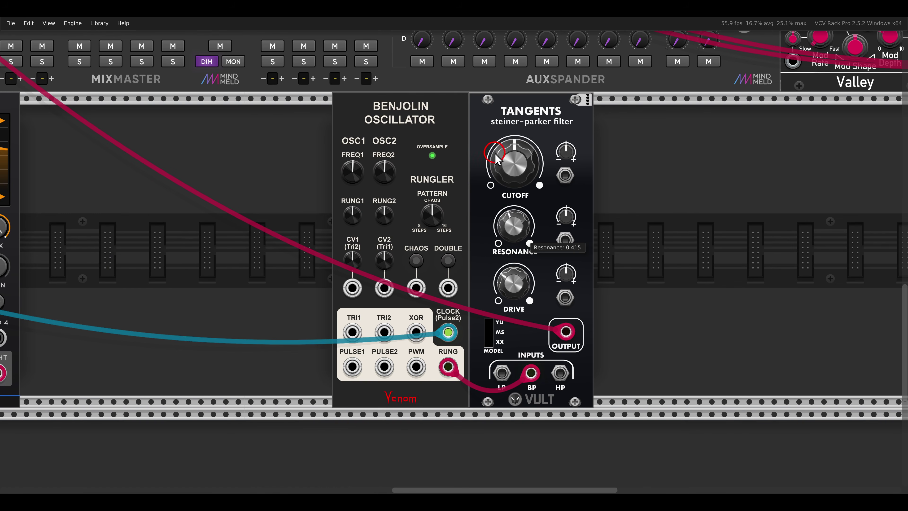
{"action": "left_click_drag", "start_coordinate": [489, 142], "coordinate": [487, 138]}
- Set the new Benjolin's rungler pattern to 16 steps and raise the Tangents cutoff
{"action": "left_click_drag", "start_coordinate": [428, 212], "coordinate": [434, 214]}
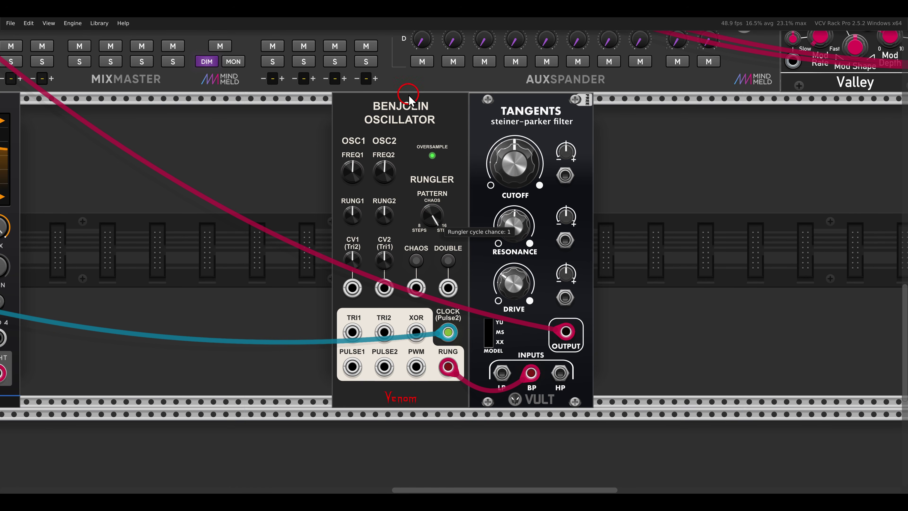
{"action": "left_click_drag", "start_coordinate": [408, 99], "coordinate": [422, 111]}
{"action": "left_click_drag", "start_coordinate": [513, 190], "coordinate": [500, 152]}
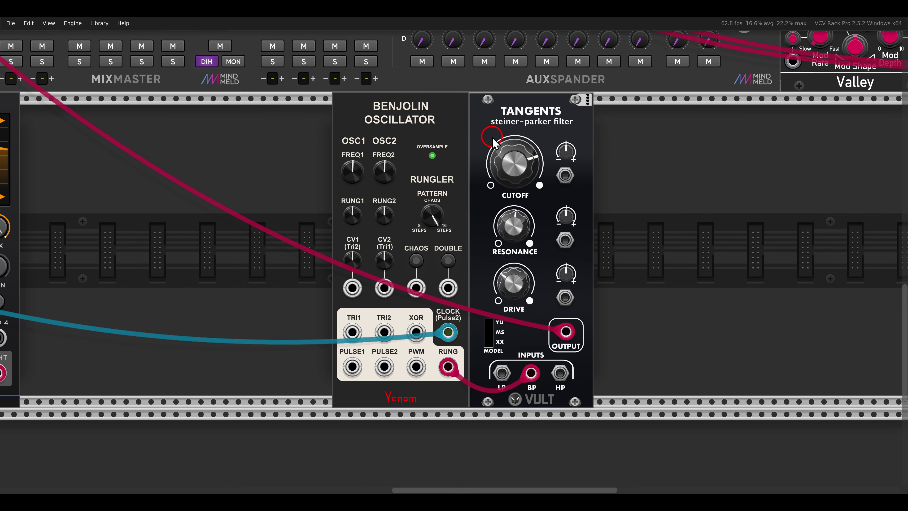
- Switch the rungler pattern between chaos and 16 steps to generate new loops, ending on 16 steps
{"action": "left_click_drag", "start_coordinate": [440, 210], "coordinate": [437, 231]}
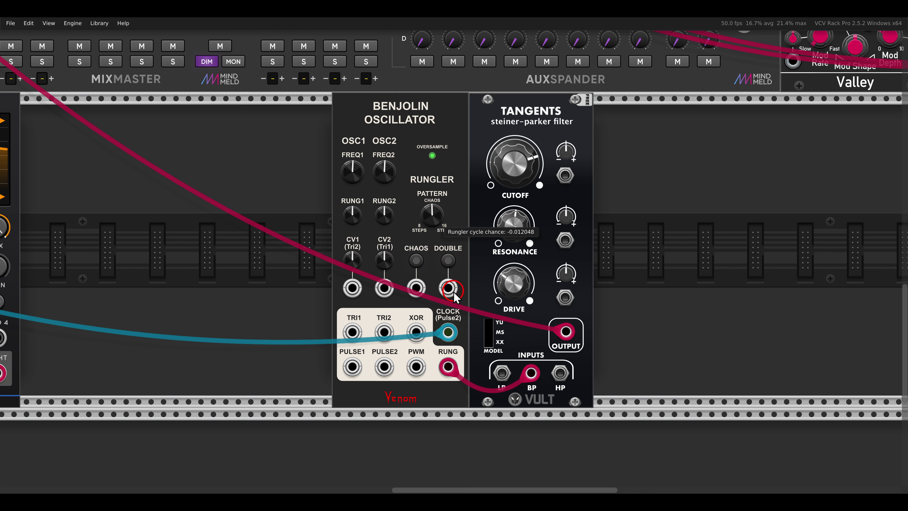
{"action": "left_click_drag", "start_coordinate": [408, 187], "coordinate": [400, 161]}
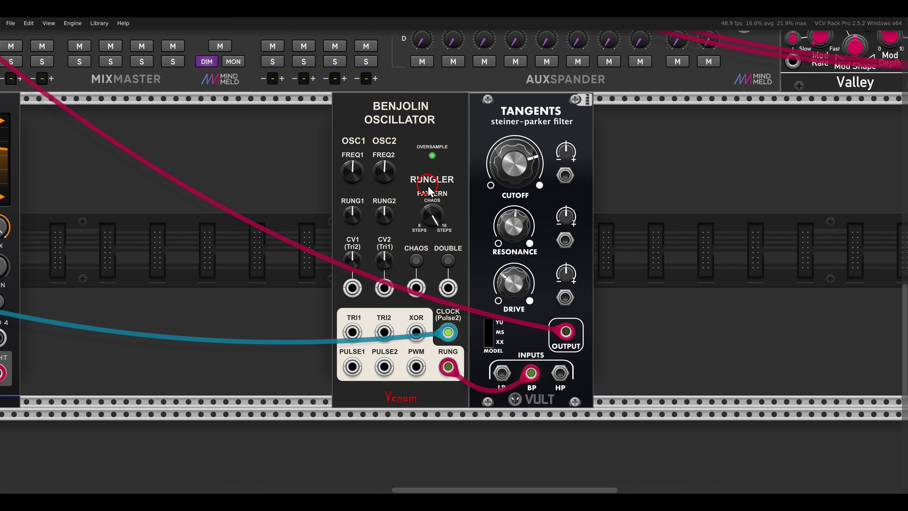
{"action": "double_click", "coordinate": [434, 214]}
{"action": "left_click_drag", "start_coordinate": [411, 146], "coordinate": [402, 111]}
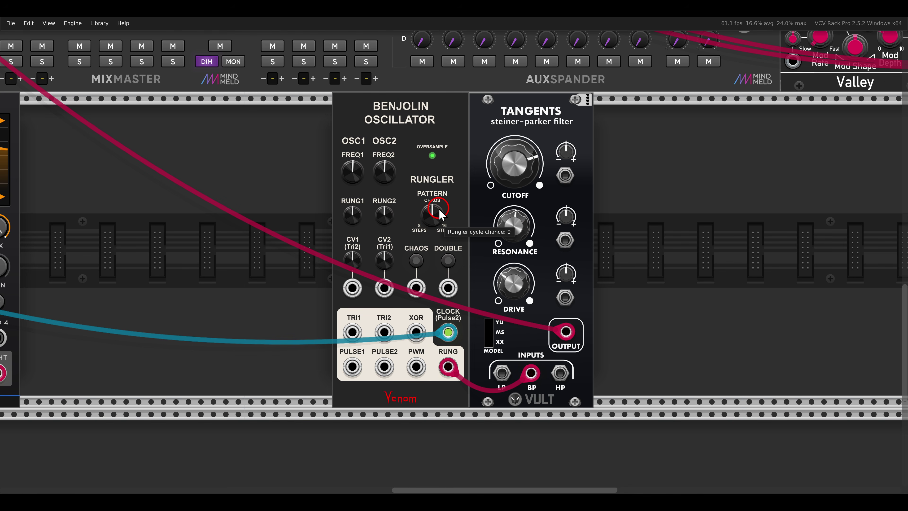
{"action": "left_click_drag", "start_coordinate": [436, 216], "coordinate": [416, 112]}
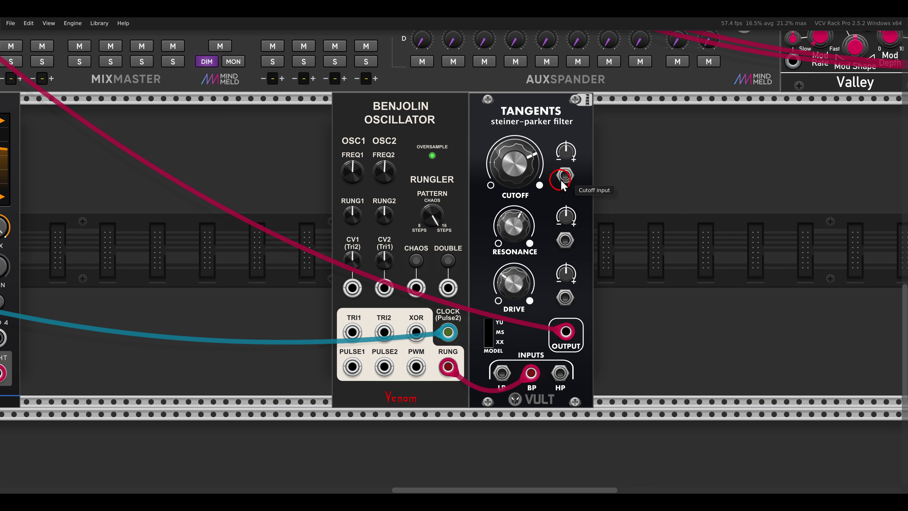
- Patch the RUNG output into the Tangents cutoff input with slight positive modulation and set the resonance to about 0.62
{"action": "left_click_drag", "start_coordinate": [565, 175], "coordinate": [448, 367]}
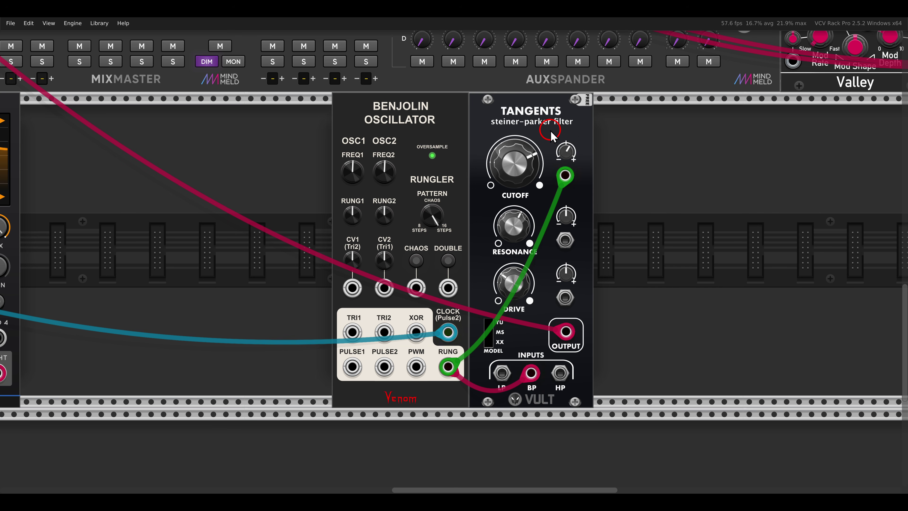
{"action": "mouse_move", "coordinate": [510, 218]}
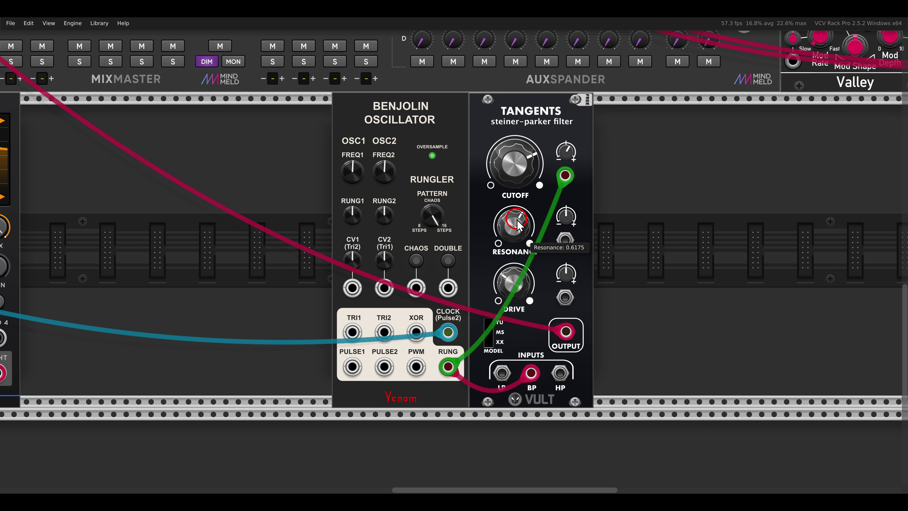
{"action": "mouse_move", "coordinate": [517, 172]}
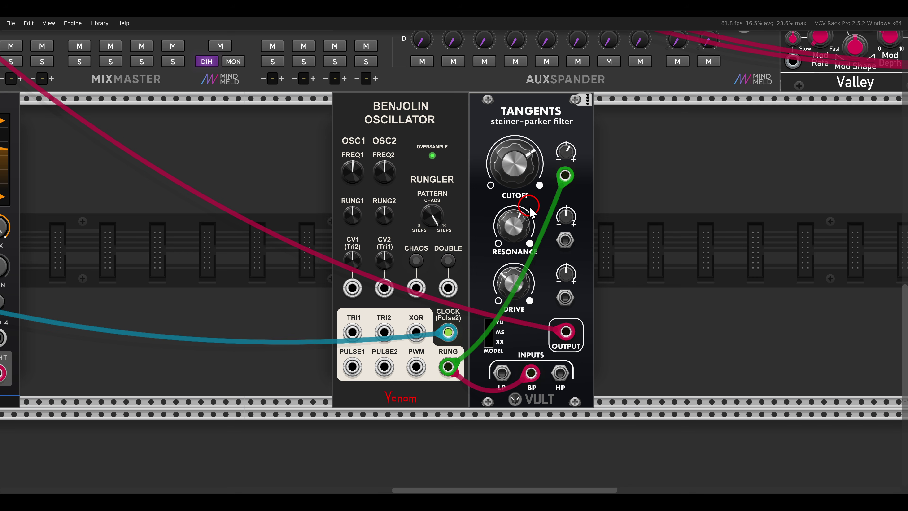
- Label the sixth MixMaster channel MLDY
{"action": "scroll", "coordinate": [541, 203], "scroll_direction": "down", "scroll_amount": 5}
{"action": "scroll", "coordinate": [337, 136], "scroll_direction": "up", "scroll_amount": 3}
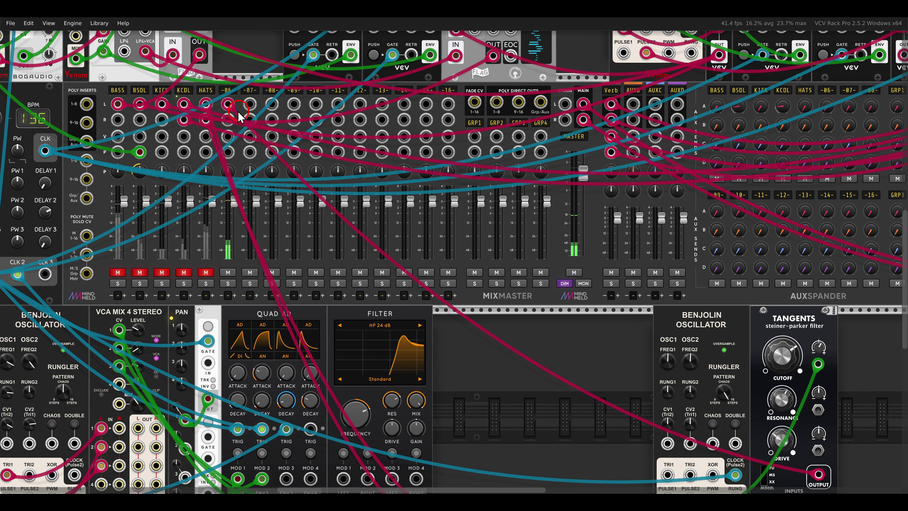
{"action": "type", "text": "MLDY"}
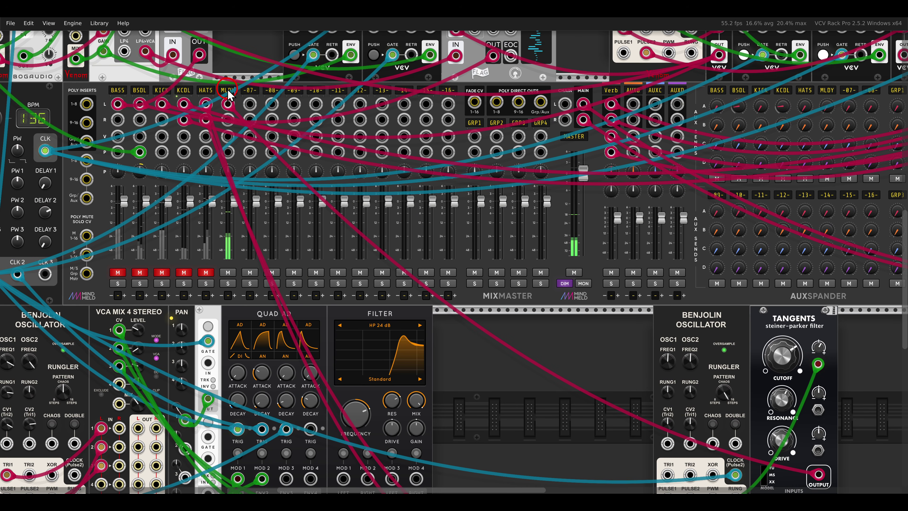
{"action": "left_click", "coordinate": [252, 129]}
- Raise the MLDY channel's aux send A on the AuxSpander
{"action": "scroll", "coordinate": [572, 321], "scroll_direction": "right", "scroll_amount": 2}
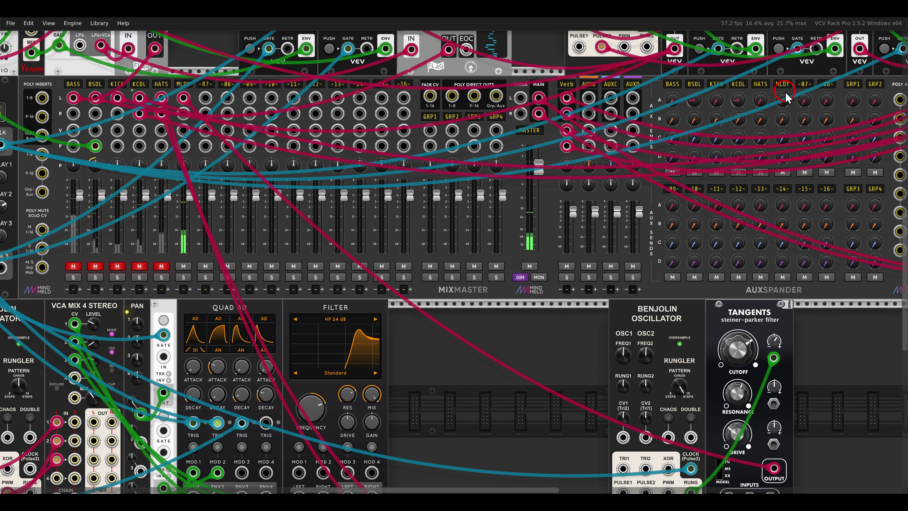
{"action": "left_click", "coordinate": [780, 97]}
{"action": "left_click_drag", "start_coordinate": [780, 101], "coordinate": [768, 88]}
{"action": "scroll", "coordinate": [738, 207], "scroll_direction": "down", "scroll_amount": 6}
{"action": "scroll", "coordinate": [738, 207], "scroll_direction": "right", "scroll_amount": 6}
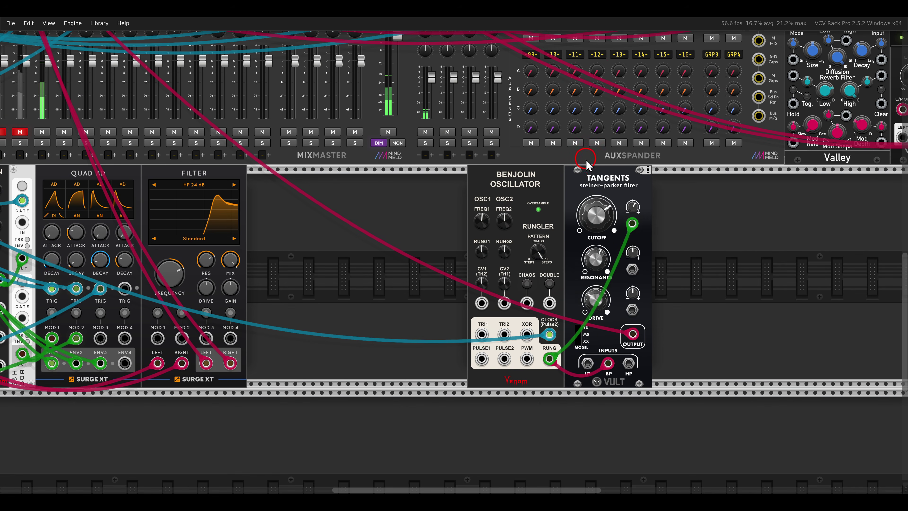
- Fine-tune the Tangents filter's resonance to about 0.60
{"action": "left_click", "coordinate": [547, 247]}
{"action": "left_click", "coordinate": [594, 265]}
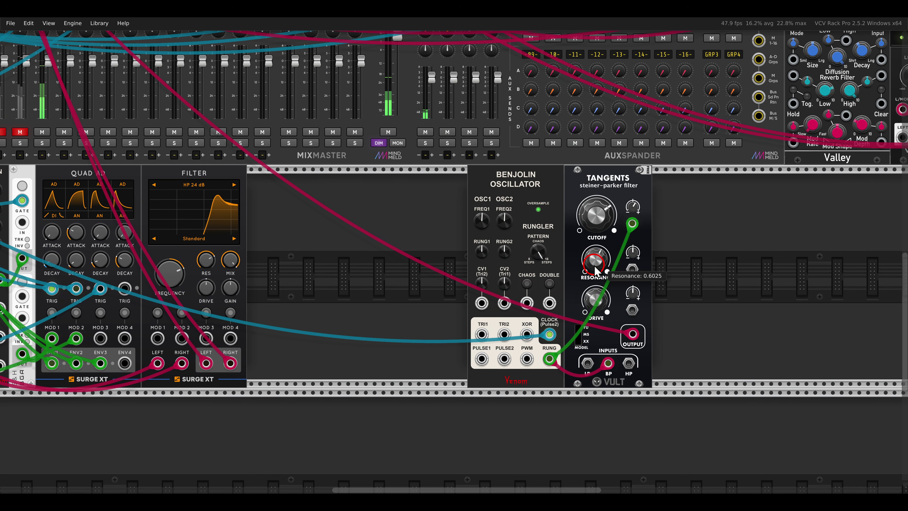
{"action": "left_click_drag", "start_coordinate": [595, 271], "coordinate": [585, 267]}
- Unmute the BASS, BSDL, KICK, KCDL and HATS channels on the MixMaster
{"action": "left_click_drag", "start_coordinate": [228, 178], "coordinate": [451, 239]}
{"action": "left_click", "coordinate": [160, 195]}
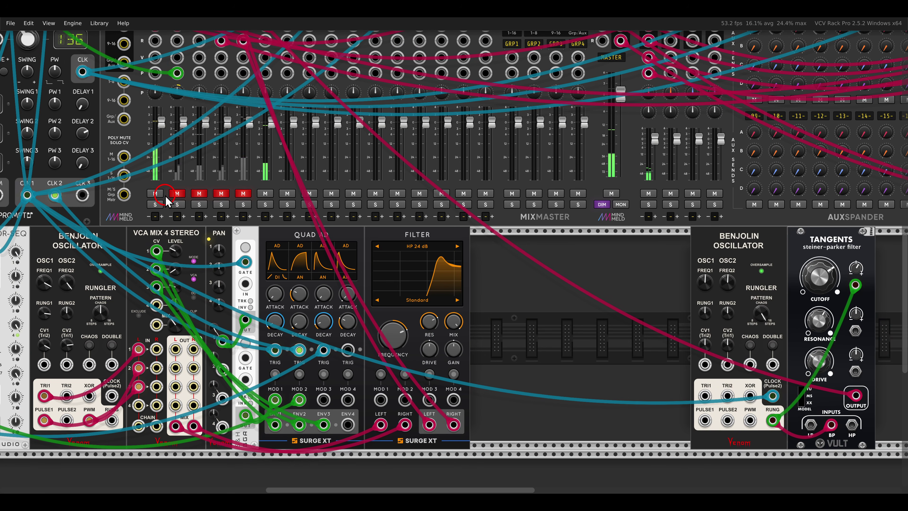
{"action": "left_click", "coordinate": [181, 195]}
{"action": "left_click", "coordinate": [199, 194]}
{"action": "left_click", "coordinate": [221, 194]}
{"action": "left_click", "coordinate": [244, 193]}
{"action": "scroll", "coordinate": [247, 195], "scroll_direction": "up", "scroll_amount": 2}
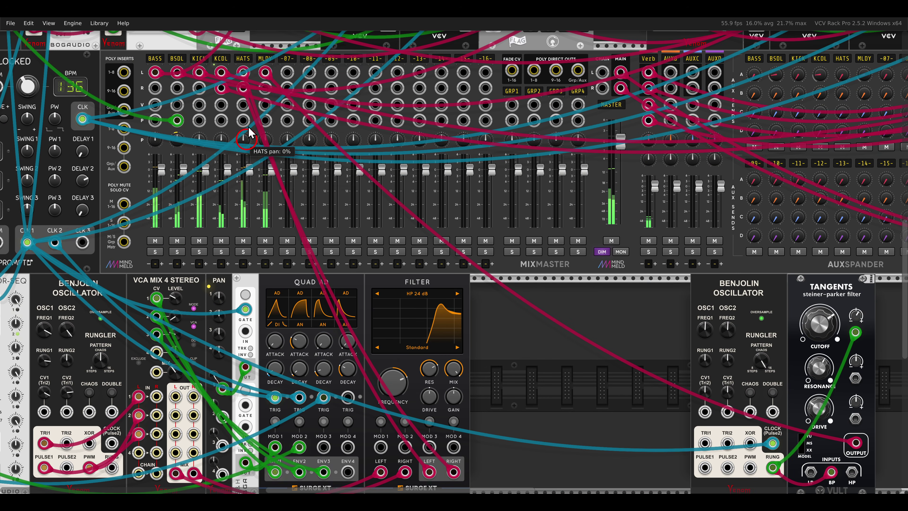
- Set the MLDY track's gain adjust to -4.1 dB and the Tangents resonance to about 0.61
{"action": "right_click", "coordinate": [263, 61]}
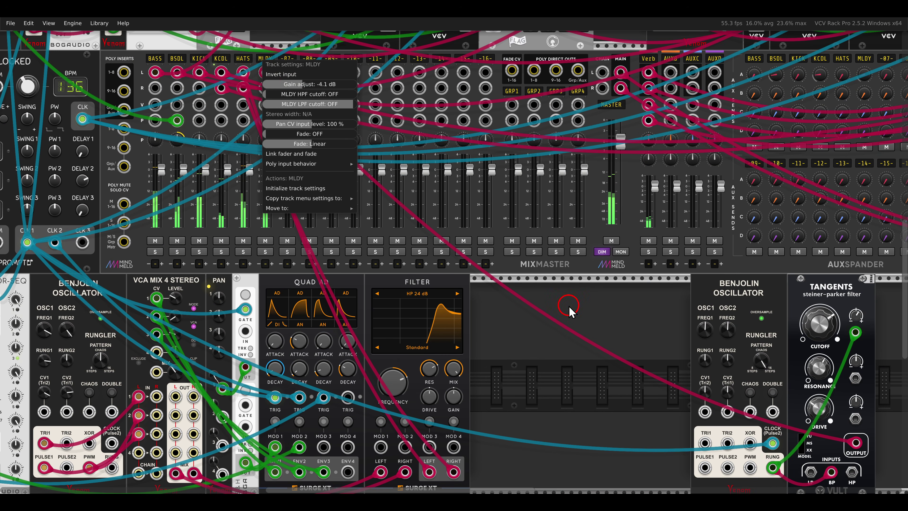
{"action": "left_click_drag", "start_coordinate": [597, 329], "coordinate": [371, 198]}
{"action": "left_click_drag", "start_coordinate": [582, 241], "coordinate": [581, 242]}
{"action": "left_click_drag", "start_coordinate": [327, 188], "coordinate": [337, 214]}
{"action": "left_click", "coordinate": [242, 54]}
{"action": "left_click", "coordinate": [557, 289]}
{"action": "left_click_drag", "start_coordinate": [491, 242], "coordinate": [489, 243]}
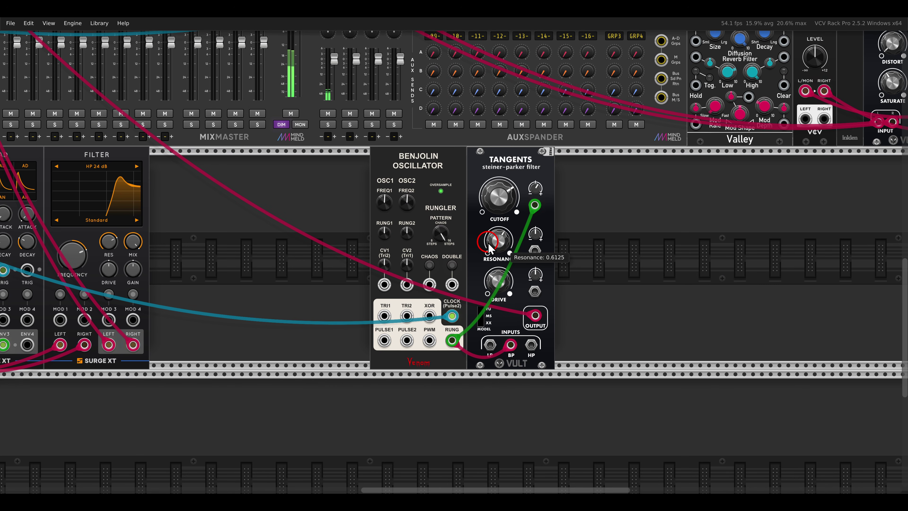
- Add a Reformation module beside Tangents and insert it between the filter's output and the MLDY mixer input
{"action": "scroll", "coordinate": [561, 231], "scroll_direction": "up", "scroll_amount": 3}
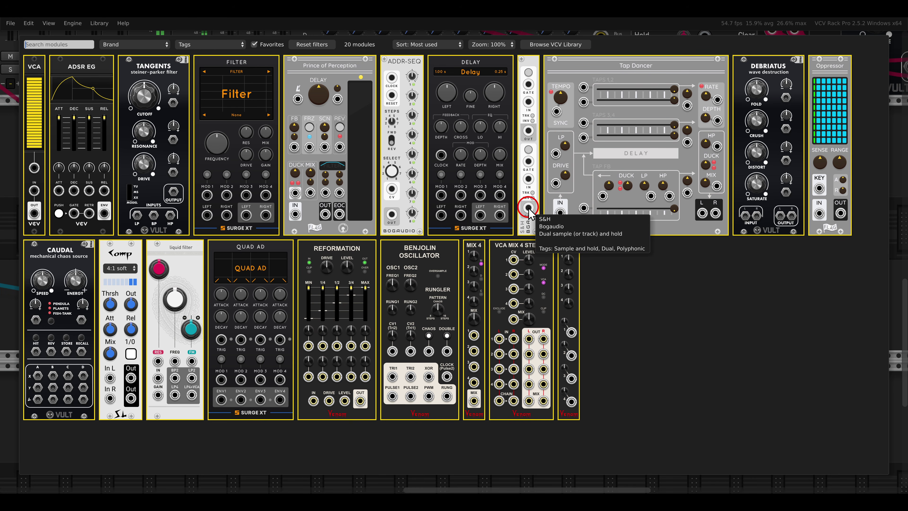
{"action": "left_click", "coordinate": [322, 307]}
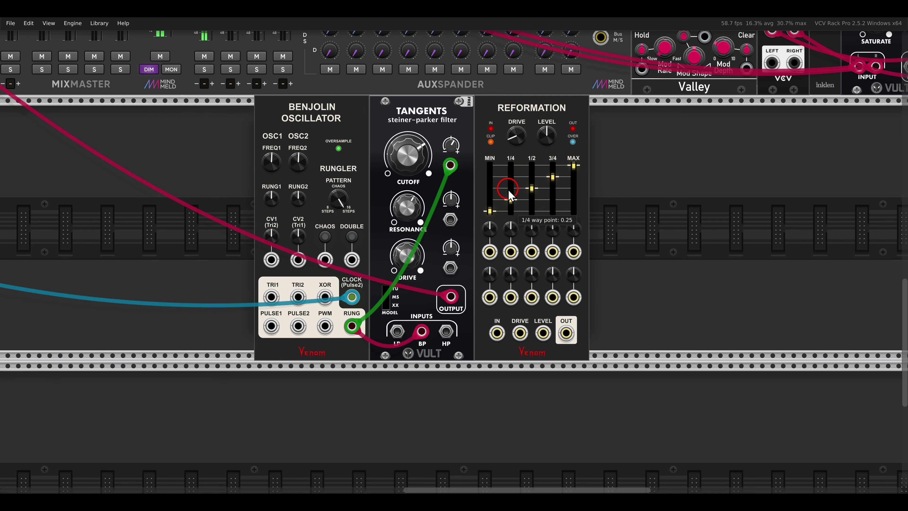
{"action": "left_click_drag", "start_coordinate": [450, 296], "coordinate": [566, 333]}
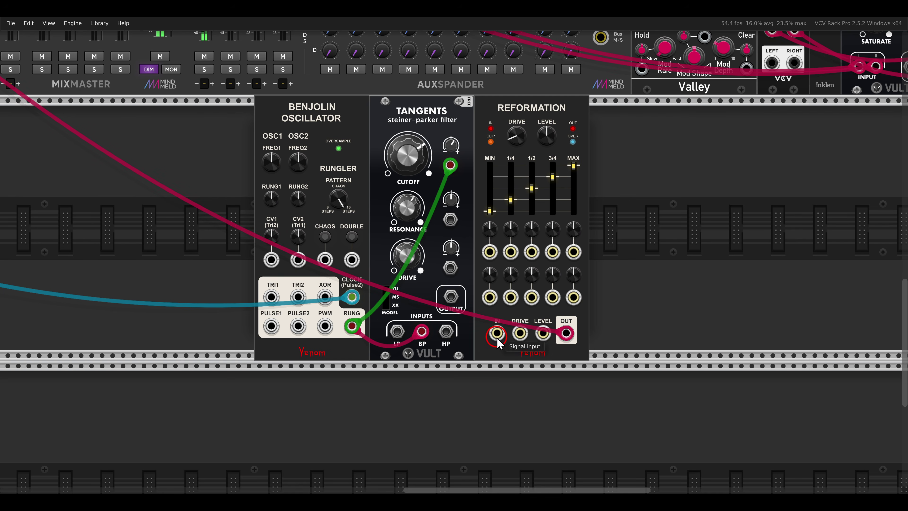
{"action": "left_click_drag", "start_coordinate": [497, 334], "coordinate": [451, 297]}
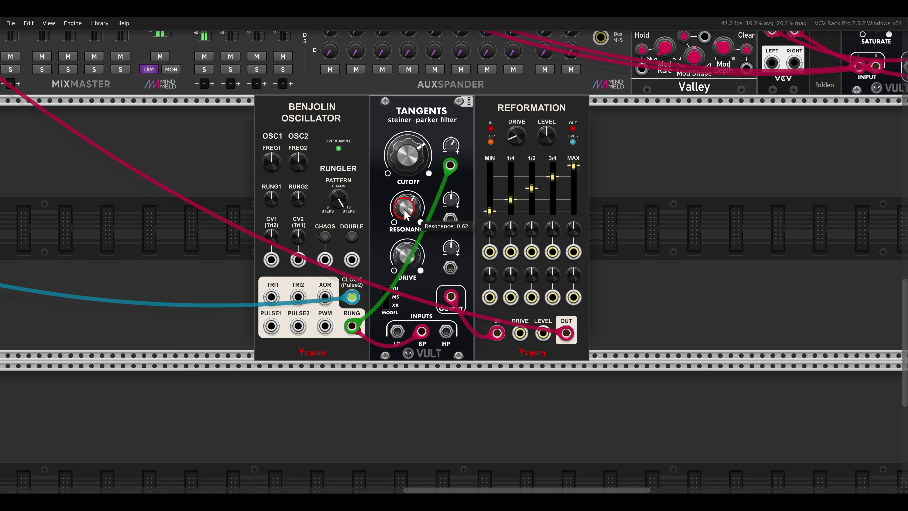
- Try out different 1/4 and 1/2 way points on Reformation, restore them and nudge the Tangents resonance
{"action": "left_click_drag", "start_coordinate": [531, 189], "coordinate": [519, 160]}
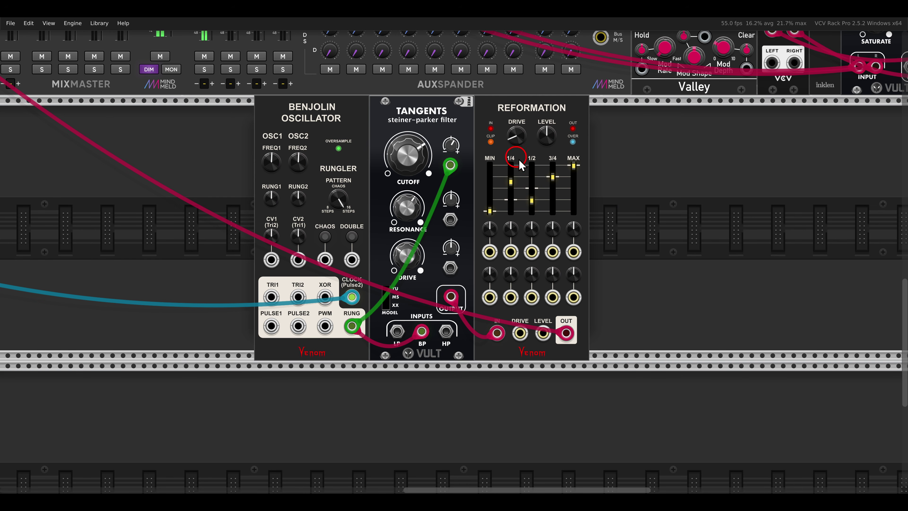
{"action": "left_click_drag", "start_coordinate": [555, 211], "coordinate": [520, 195]}
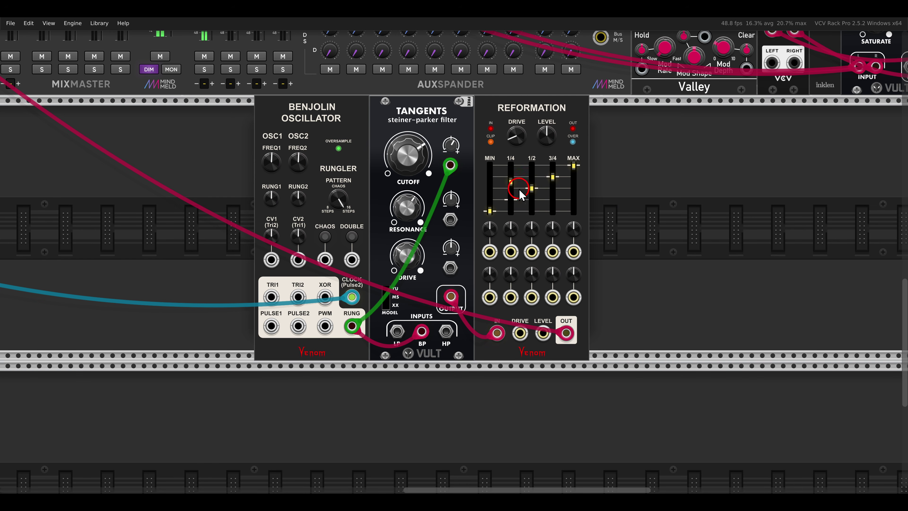
{"action": "left_click", "coordinate": [415, 209]}
{"action": "left_click_drag", "start_coordinate": [412, 207], "coordinate": [409, 210]}
- Add a Caudal module beside Reformation and modulate Reformation's 1/4, 1/2 and 3/4 points from its AX, BX and CX outputs
{"action": "right_click", "coordinate": [640, 219]}
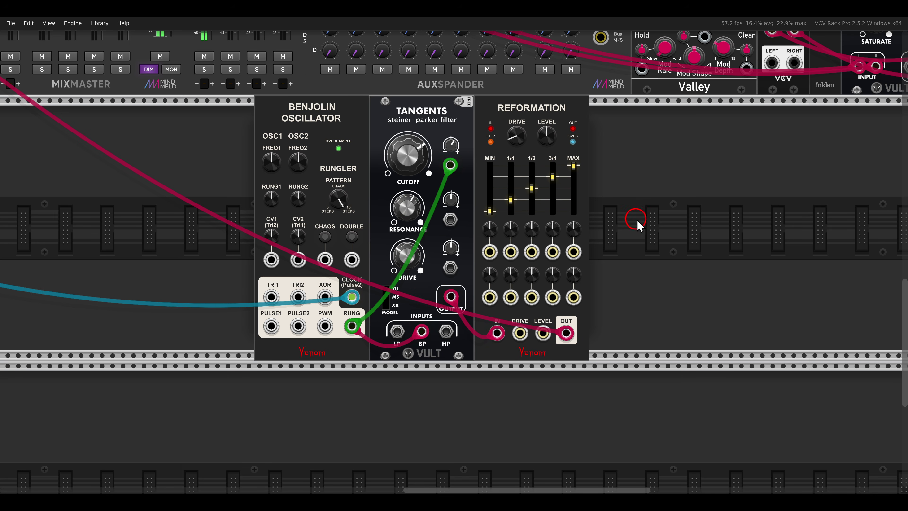
{"action": "left_click", "coordinate": [3, 256]}
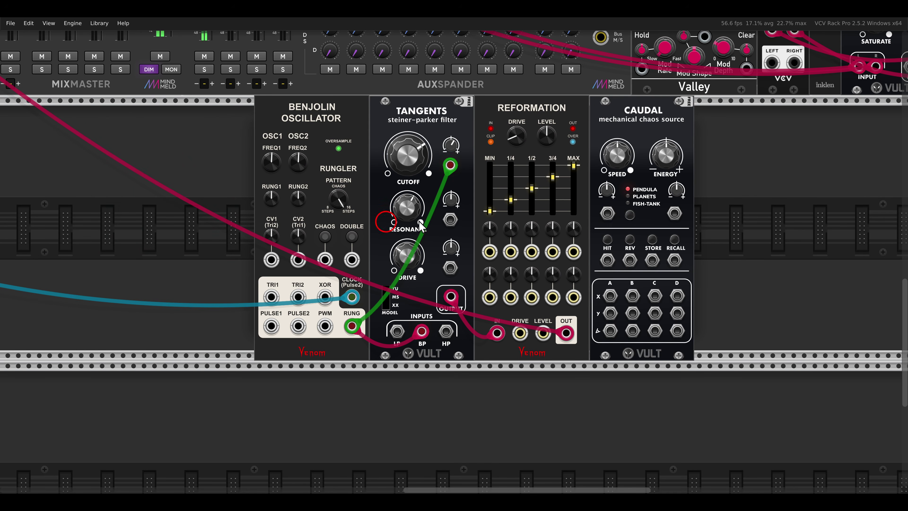
{"action": "scroll", "coordinate": [558, 224], "scroll_direction": "right", "scroll_amount": 3}
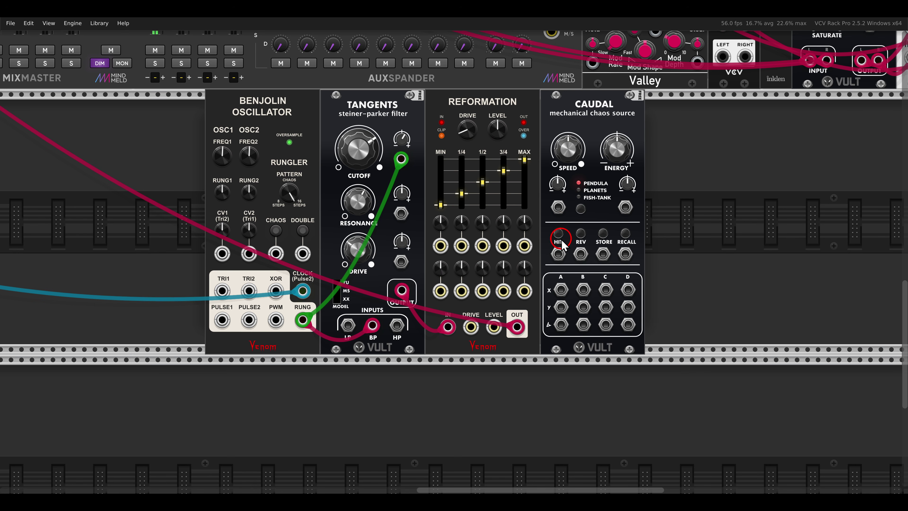
{"action": "left_click_drag", "start_coordinate": [562, 291], "coordinate": [462, 247]}
{"action": "left_click_drag", "start_coordinate": [482, 246], "coordinate": [584, 290]}
{"action": "left_click_drag", "start_coordinate": [605, 290], "coordinate": [472, 195]}
{"action": "left_click", "coordinate": [465, 227]}
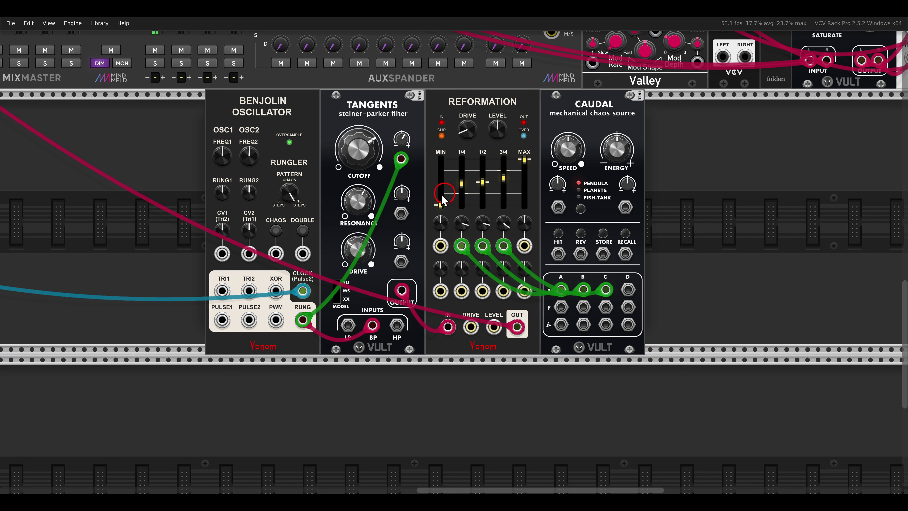
- Adjust the Tangents resonance and patch Caudal's DX output into the filter's resonance CV input
{"action": "left_click", "coordinate": [358, 204]}
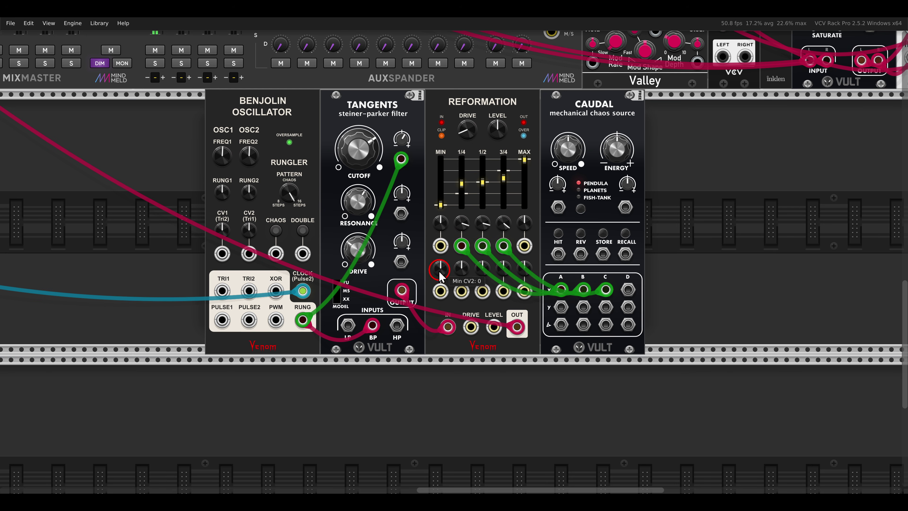
{"action": "left_click", "coordinate": [362, 201]}
{"action": "left_click_drag", "start_coordinate": [401, 214], "coordinate": [628, 289]}
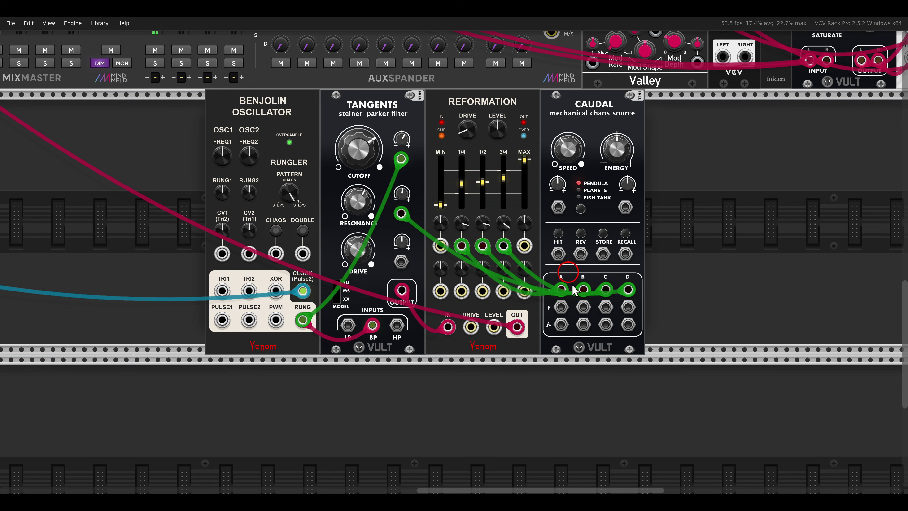
- Patch Caudal's AY output into the MLDY channel's pan CV input and open the MLDY track settings
{"action": "left_click_drag", "start_coordinate": [561, 307], "coordinate": [260, 118]}
{"action": "scroll", "coordinate": [429, 179], "scroll_direction": "right", "scroll_amount": 10}
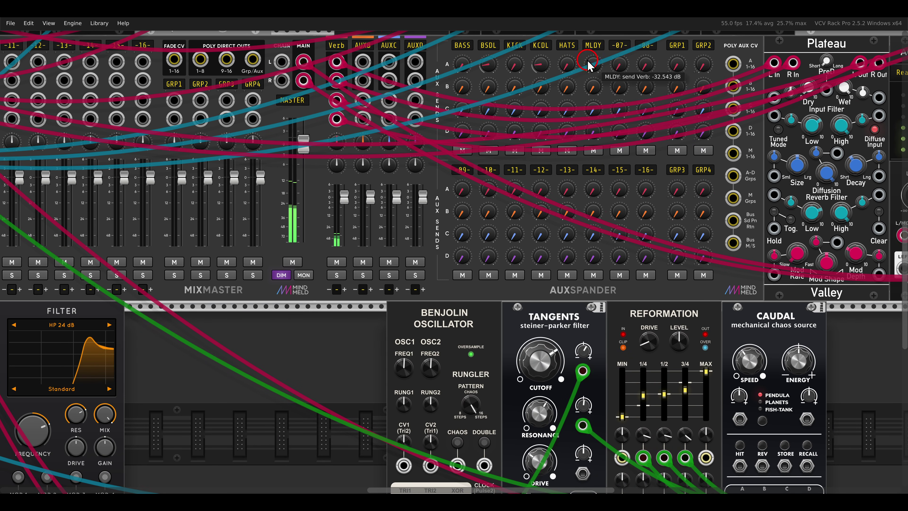
{"action": "scroll", "coordinate": [572, 51], "scroll_direction": "left", "scroll_amount": 15}
{"action": "scroll", "coordinate": [501, 89], "scroll_direction": "up", "scroll_amount": 3}
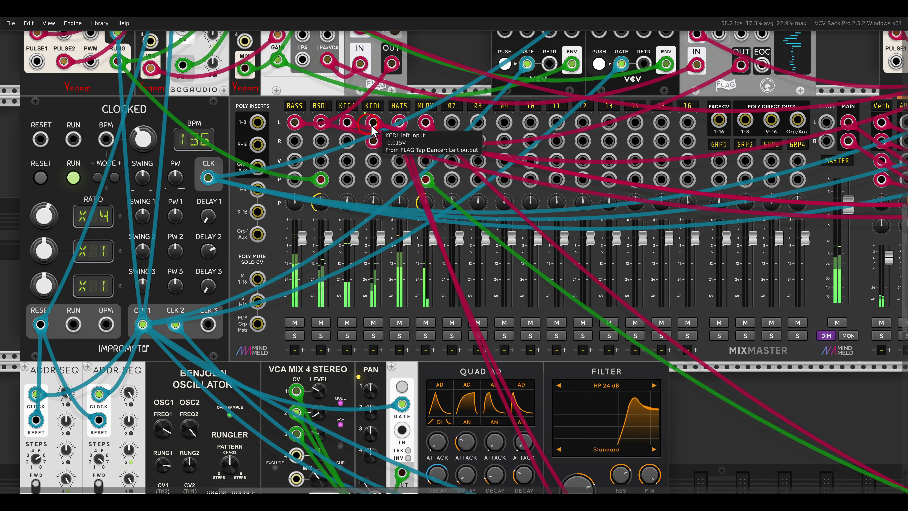
{"action": "right_click", "coordinate": [429, 107]}
- Add a Prince of Perception delay beside Caudal and insert it between Reformation's output and the MLDY mixer input
{"action": "scroll", "coordinate": [569, 211], "scroll_direction": "right", "scroll_amount": 14}
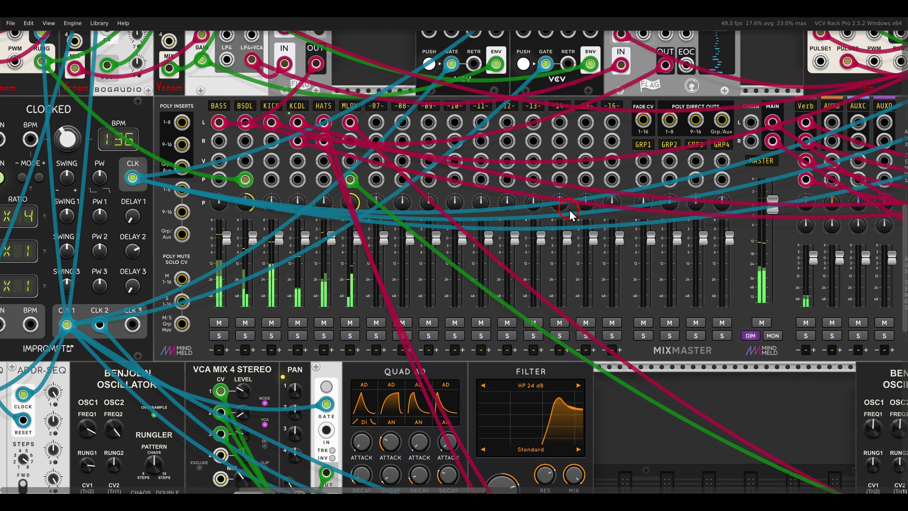
{"action": "scroll", "coordinate": [571, 215], "scroll_direction": "down", "scroll_amount": 7}
{"action": "scroll", "coordinate": [571, 215], "scroll_direction": "right", "scroll_amount": 8}
{"action": "key", "text": "Return"}
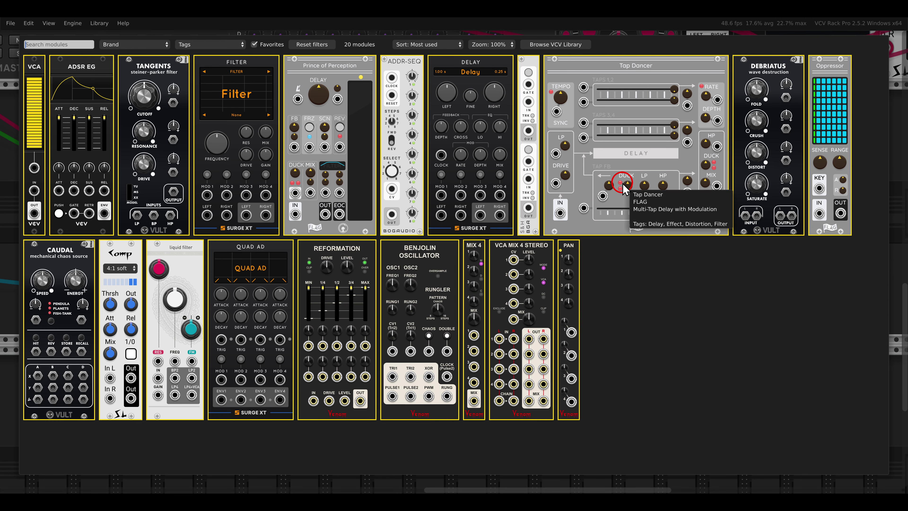
{"action": "left_click_drag", "start_coordinate": [358, 81], "coordinate": [615, 278]}
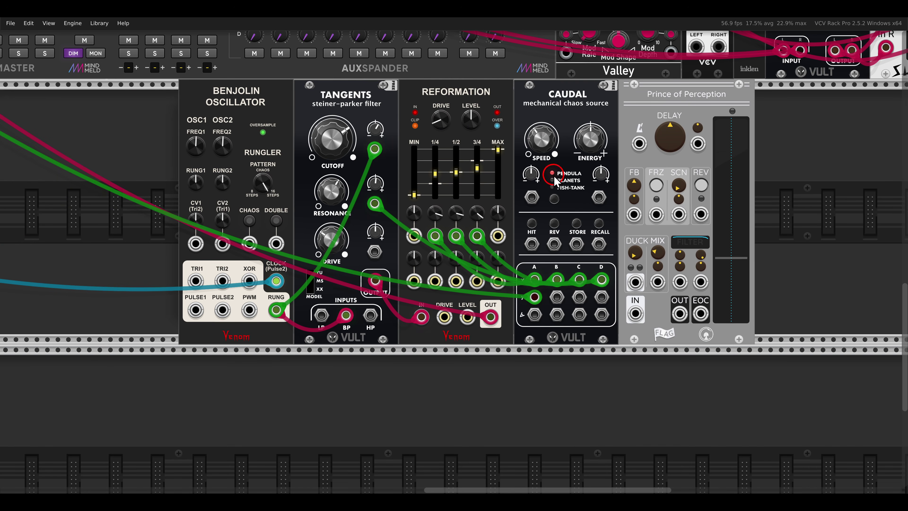
{"action": "mouse_move", "coordinate": [490, 317]}
{"action": "left_mouse_down"}
{"action": "mouse_move", "coordinate": [679, 313]}
{"action": "mouse_move", "coordinate": [492, 322]}
{"action": "left_mouse_up"}
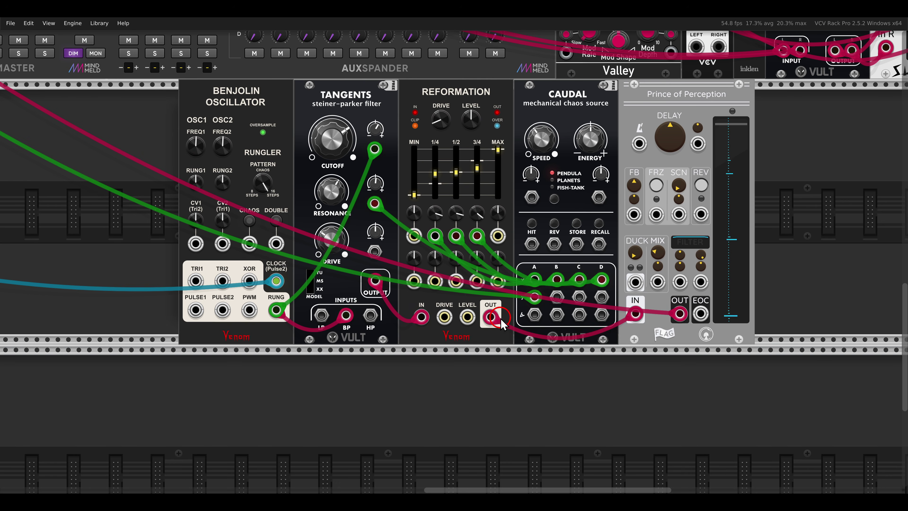
- Patch a Clocked clock output into the Prince of Perception's clock input and adjust its delay time division
{"action": "scroll", "coordinate": [501, 319], "scroll_direction": "down", "scroll_amount": 3}
{"action": "scroll", "coordinate": [448, 255], "scroll_direction": "left", "scroll_amount": 5}
{"action": "scroll", "coordinate": [442, 177], "scroll_direction": "left", "scroll_amount": 5}
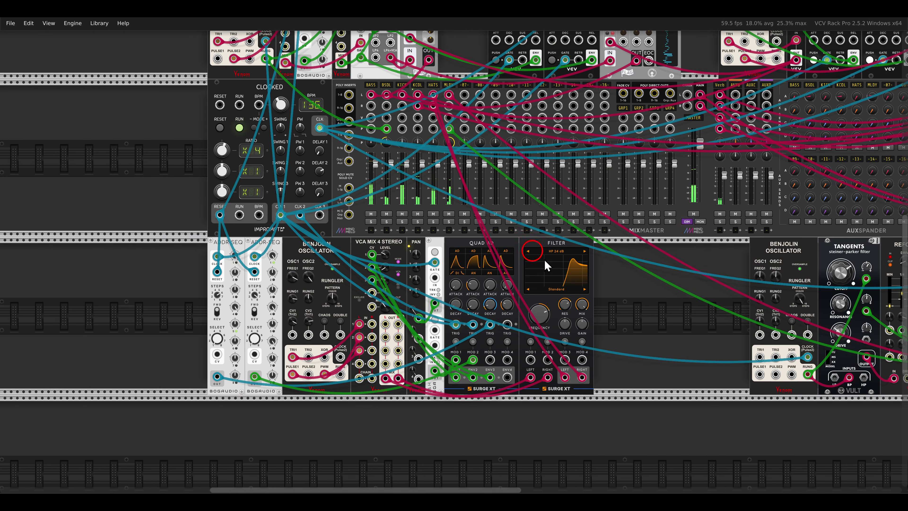
{"action": "scroll", "coordinate": [518, 270], "scroll_direction": "right", "scroll_amount": 5}
{"action": "scroll", "coordinate": [501, 277], "scroll_direction": "down", "scroll_amount": 1}
{"action": "scroll", "coordinate": [500, 277], "scroll_direction": "right", "scroll_amount": 5}
{"action": "scroll", "coordinate": [720, 228], "scroll_direction": "up", "scroll_amount": 4}
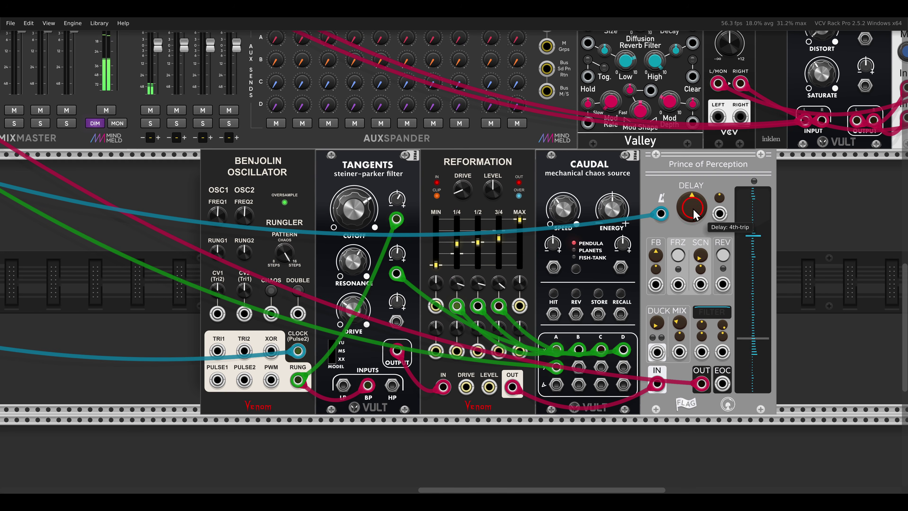
{"action": "left_click_drag", "start_coordinate": [692, 217], "coordinate": [692, 234]}
{"action": "left_click", "coordinate": [859, 256]}
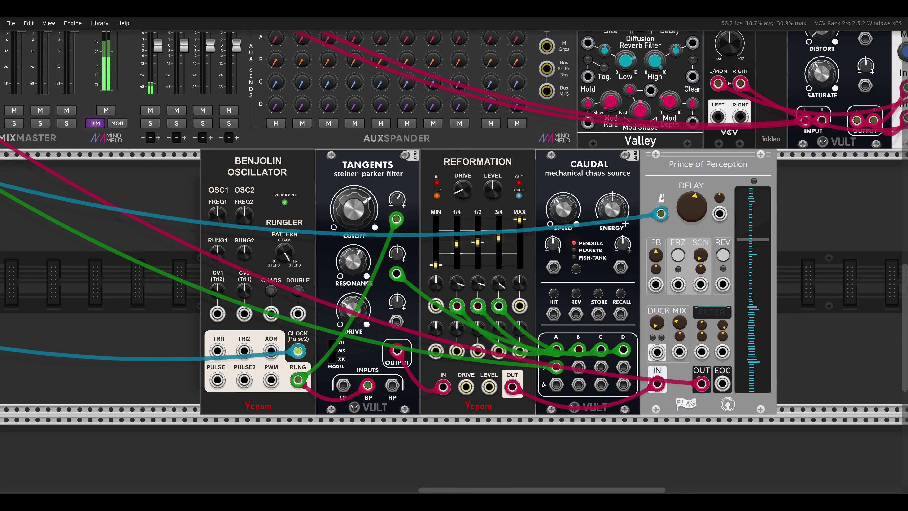
{"action": "left_click_drag", "start_coordinate": [812, 279], "coordinate": [641, 270]}
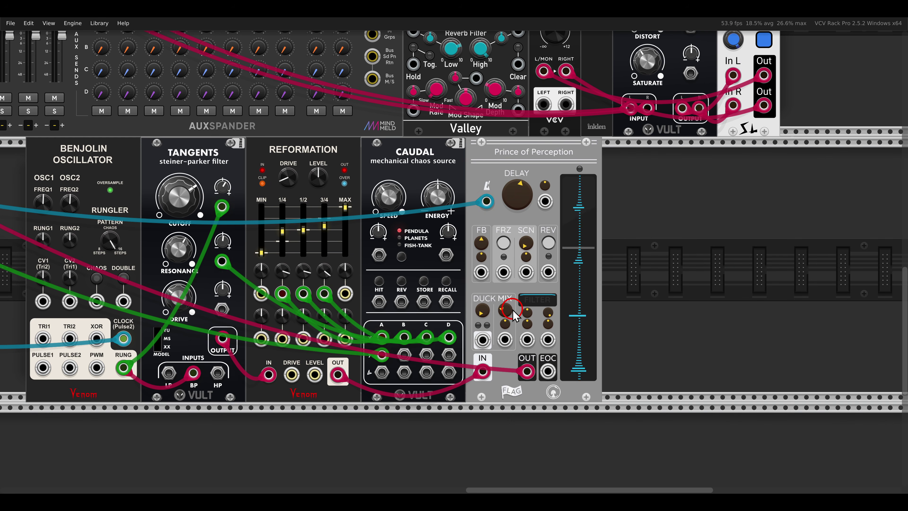
- Set the delay filter's DJ Width to about 0.48 and modulate its DJ Center from Caudal's BY output
{"action": "scroll", "coordinate": [512, 310], "scroll_direction": "up", "scroll_amount": 2}
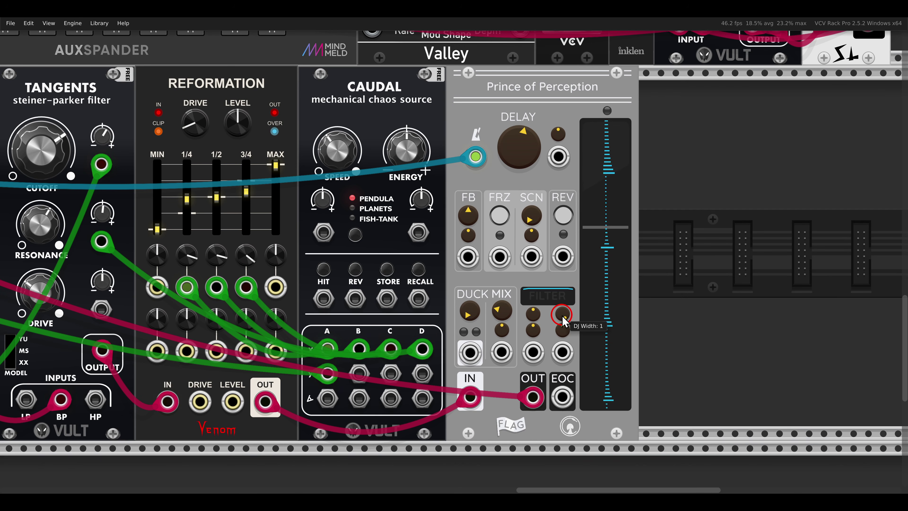
{"action": "left_click_drag", "start_coordinate": [562, 333], "coordinate": [565, 388]}
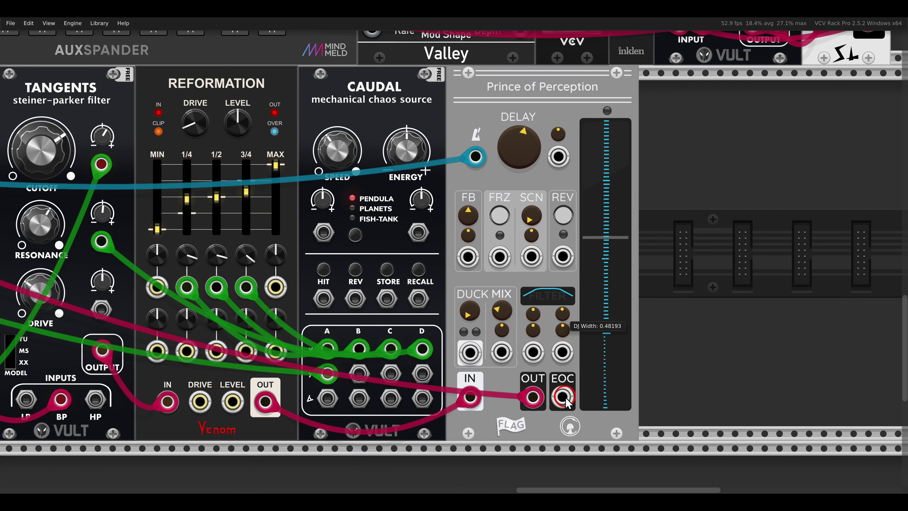
{"action": "left_click_drag", "start_coordinate": [533, 352], "coordinate": [359, 373]}
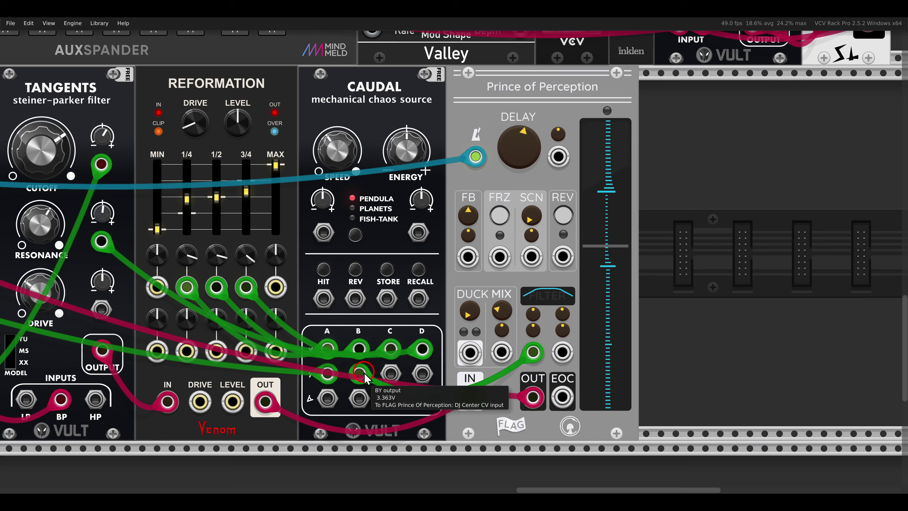
{"action": "left_click_drag", "start_coordinate": [525, 332], "coordinate": [514, 313]}
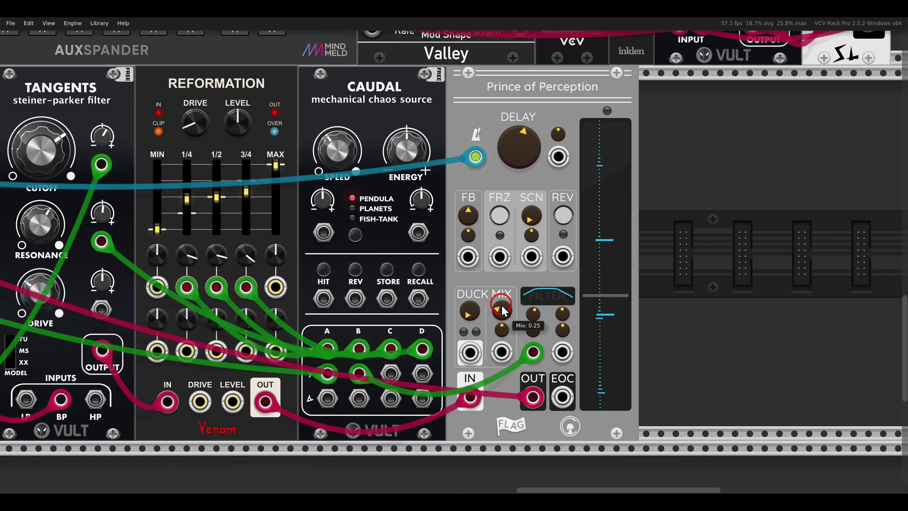
{"action": "scroll", "coordinate": [498, 296], "scroll_direction": "left", "scroll_amount": 2}
{"action": "left_click_drag", "start_coordinate": [499, 297], "coordinate": [542, 275]}
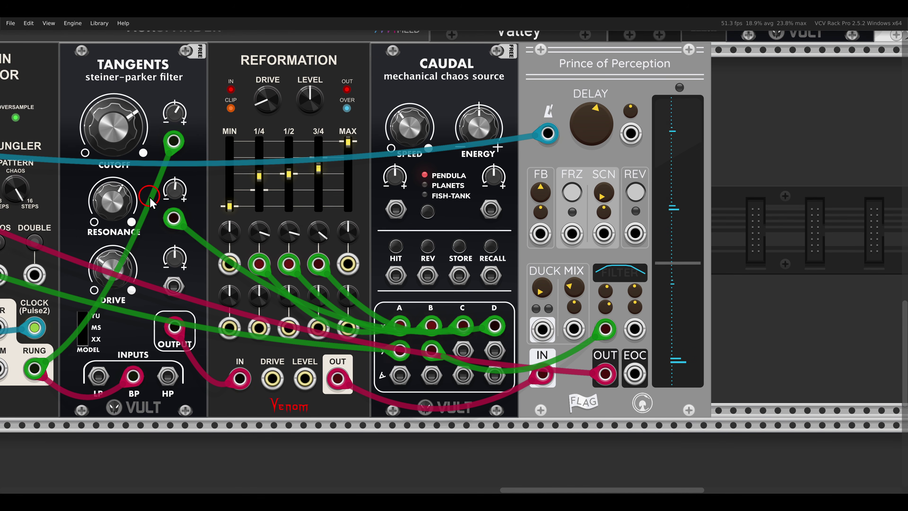
{"action": "left_click_drag", "start_coordinate": [149, 197], "coordinate": [192, 244]}
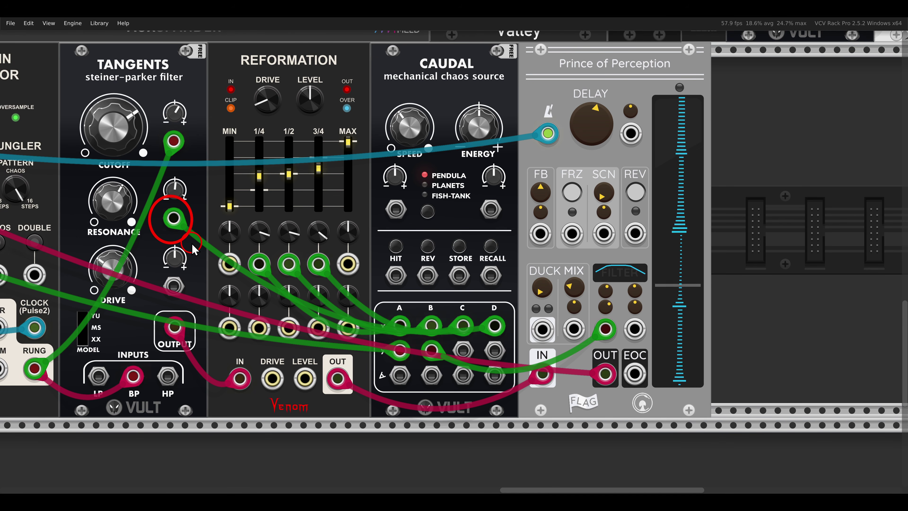
{"action": "left_click_drag", "start_coordinate": [514, 177], "coordinate": [561, 247]}
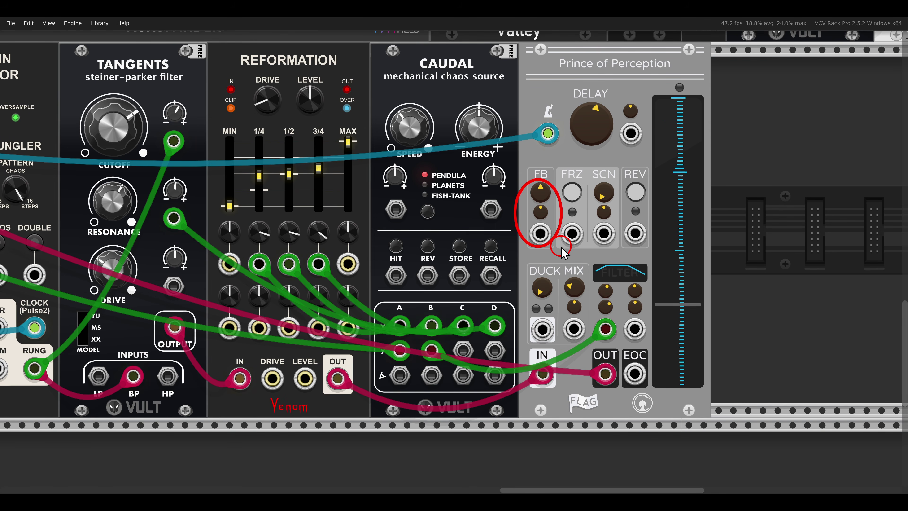
{"action": "mouse_move", "coordinate": [540, 234]}
{"action": "left_mouse_down"}
{"action": "mouse_move", "coordinate": [307, 242]}
{"action": "mouse_move", "coordinate": [368, 254]}
{"action": "left_mouse_up"}
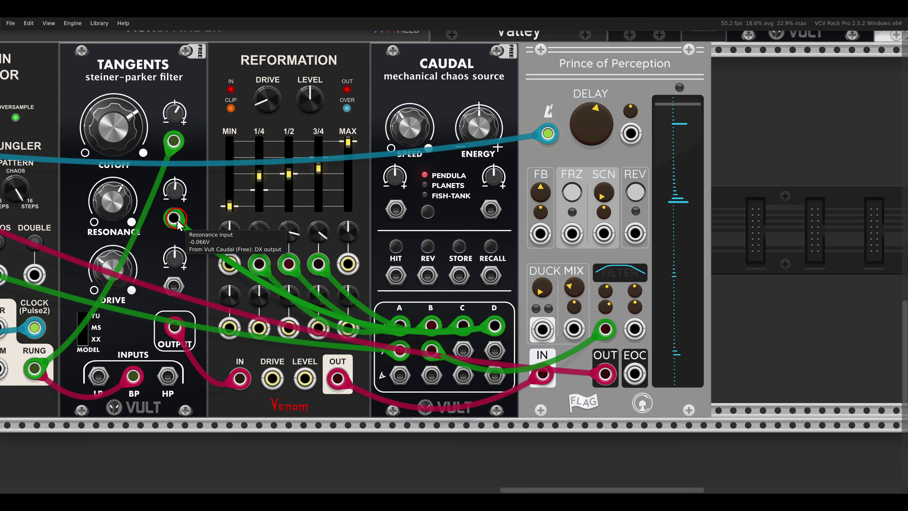
- Patch Caudal's DX output into the Prince of Perception's feedback CV input, keeping the existing cable to the Tangents resonance input
{"action": "left_click_drag", "start_coordinate": [176, 219], "coordinate": [538, 272]}
{"action": "scroll", "coordinate": [524, 251], "scroll_direction": "down", "scroll_amount": 4}
{"action": "scroll", "coordinate": [647, 229], "scroll_direction": "up", "scroll_amount": 2}
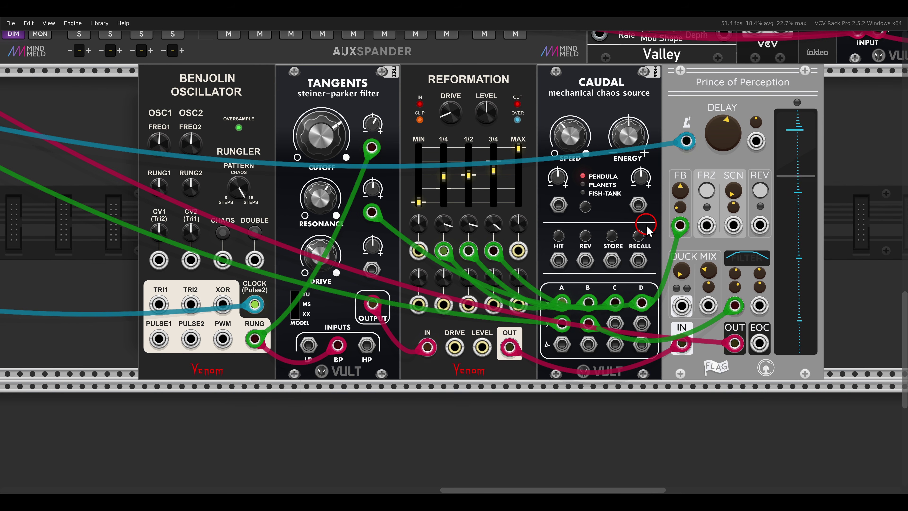
- Adjust the melody voice's Tangents filter to a resonance of about 0.62 and a cutoff of about 0.64
{"action": "scroll", "coordinate": [558, 206], "scroll_direction": "down", "scroll_amount": 3}
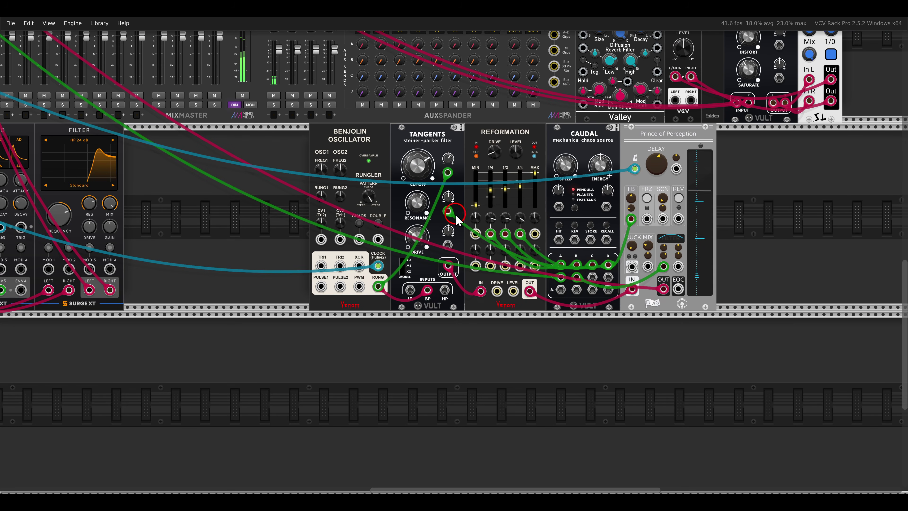
{"action": "scroll", "coordinate": [458, 219], "scroll_direction": "up", "scroll_amount": 3}
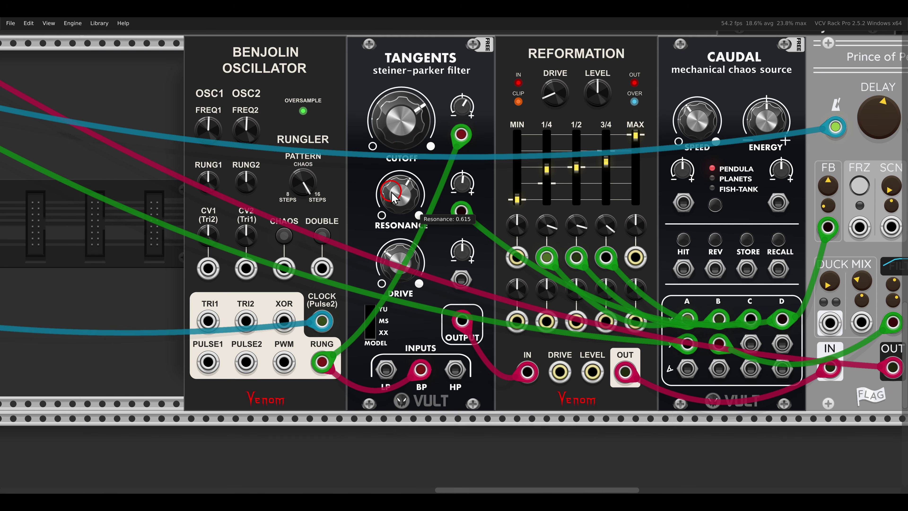
{"action": "left_click_drag", "start_coordinate": [393, 149], "coordinate": [394, 158]}
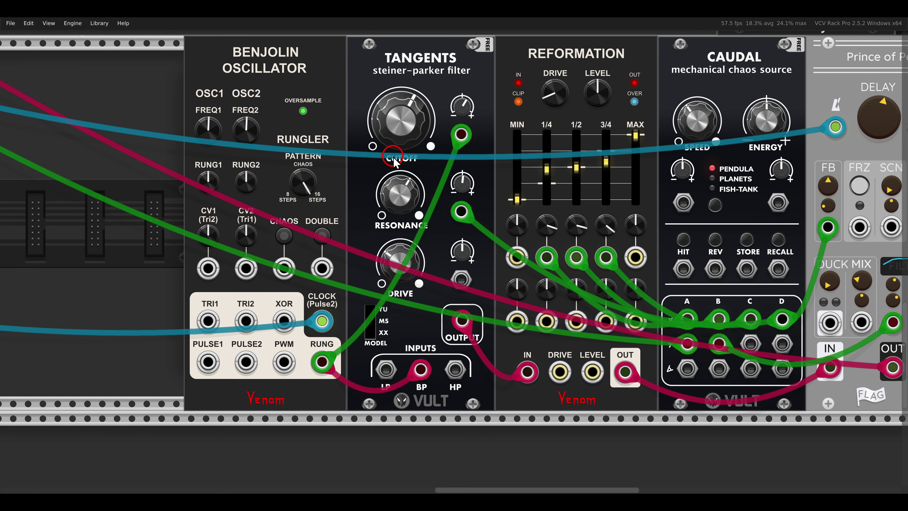
{"action": "scroll", "coordinate": [395, 161], "scroll_direction": "down", "scroll_amount": 3}
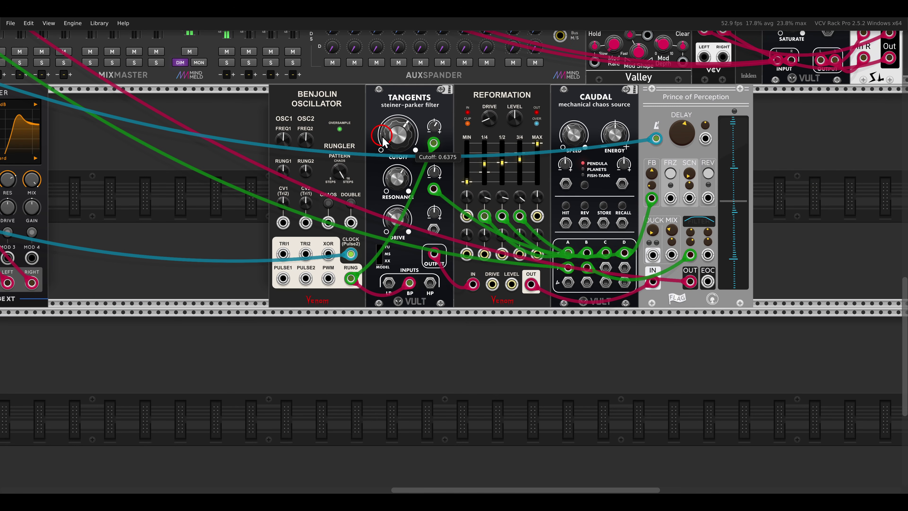
{"action": "scroll", "coordinate": [380, 146], "scroll_direction": "down", "scroll_amount": 1}
- Mute the BASS, BSOL, KICK, KCDL, HATS and MLDY channels on the MixMaster
{"action": "left_click_drag", "start_coordinate": [263, 138], "coordinate": [446, 228]}
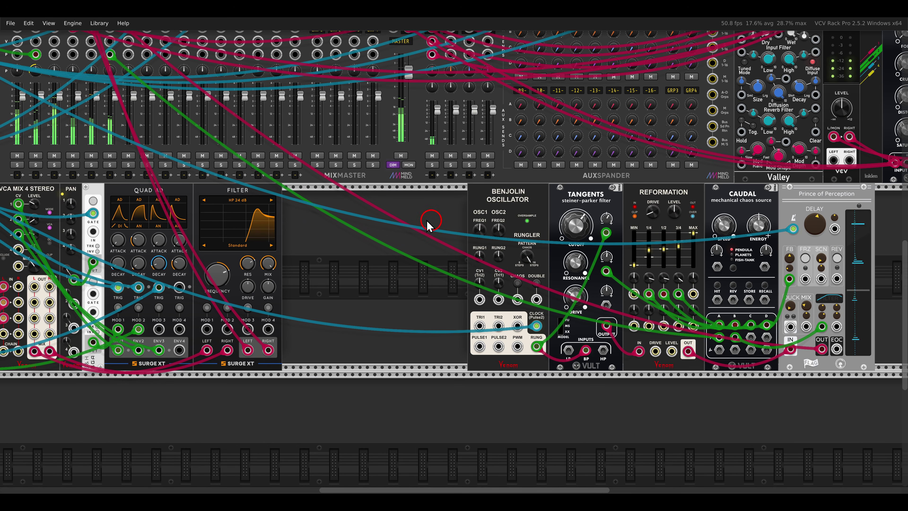
{"action": "scroll", "coordinate": [428, 228], "scroll_direction": "left", "scroll_amount": 3}
{"action": "left_click", "coordinate": [128, 155]}
{"action": "left_click", "coordinate": [146, 155]}
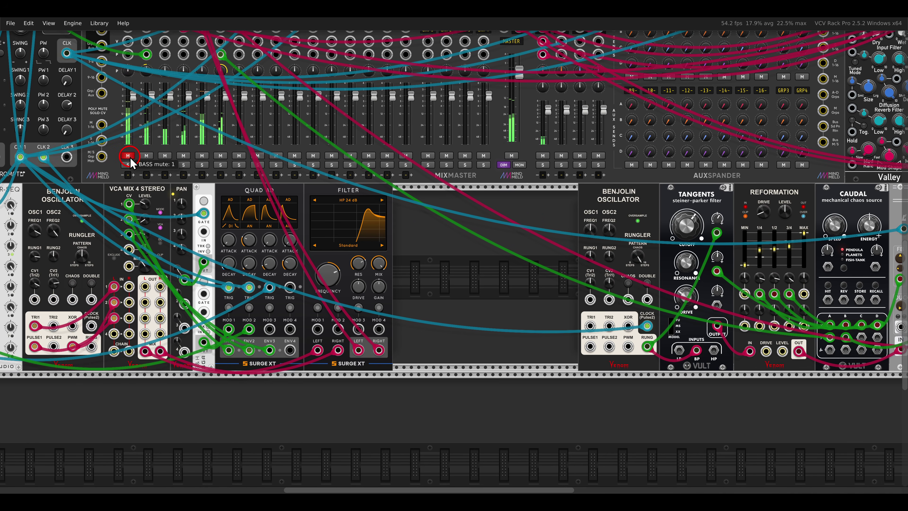
{"action": "left_click", "coordinate": [162, 156]}
{"action": "left_click", "coordinate": [183, 155]}
{"action": "left_click", "coordinate": [202, 156]}
{"action": "left_click", "coordinate": [220, 156]}
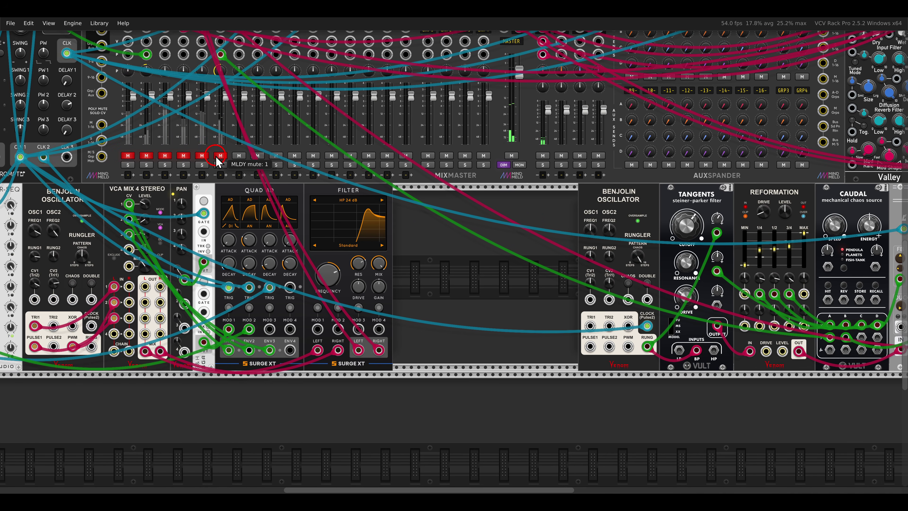
- Add a second Tangents filter in the empty row below the melody voice
{"action": "scroll", "coordinate": [343, 252], "scroll_direction": "right", "scroll_amount": 5}
{"action": "left_click_drag", "start_coordinate": [343, 248], "coordinate": [335, 248]}
{"action": "left_click_drag", "start_coordinate": [336, 247], "coordinate": [809, 241]}
{"action": "left_click_drag", "start_coordinate": [788, 197], "coordinate": [669, 199]}
{"action": "left_click", "coordinate": [748, 220]}
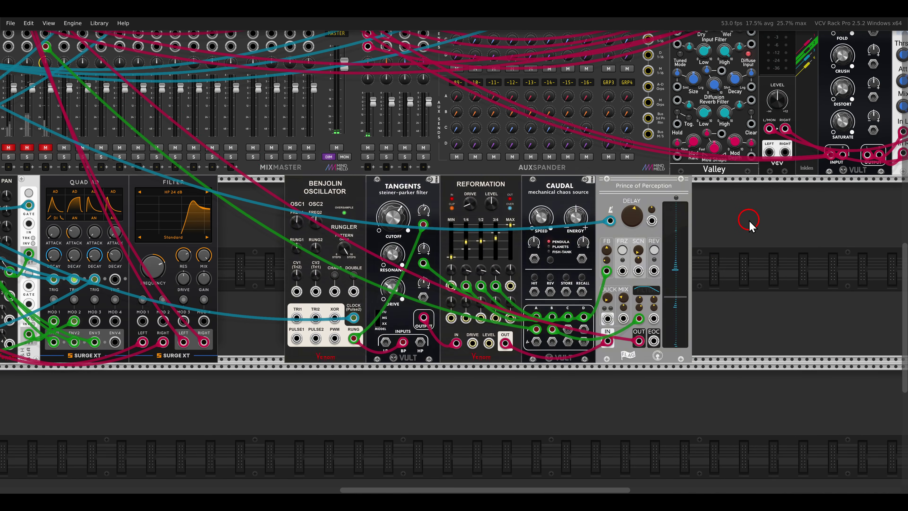
{"action": "left_click_drag", "start_coordinate": [792, 253], "coordinate": [827, 127]}
{"action": "scroll", "coordinate": [479, 303], "scroll_direction": "up", "scroll_amount": 3}
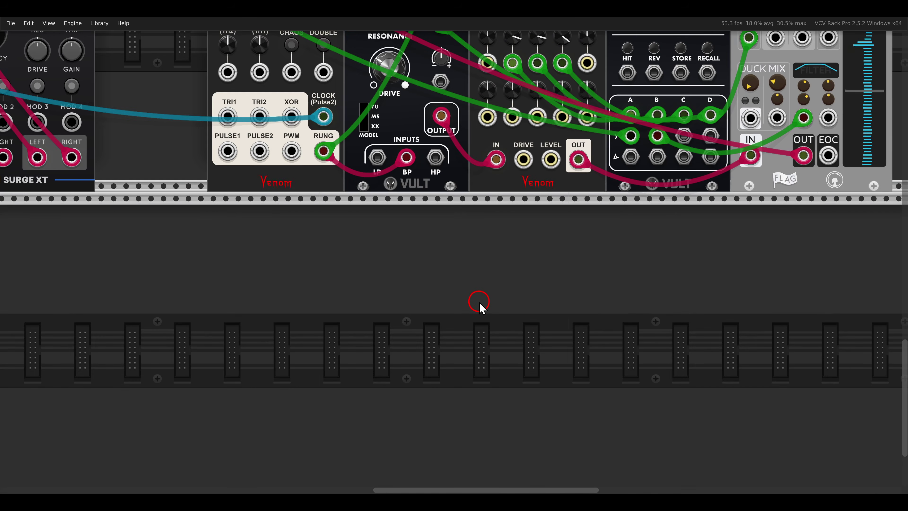
{"action": "left_click_drag", "start_coordinate": [480, 303], "coordinate": [493, 263]}
{"action": "right_click", "coordinate": [493, 263]}
{"action": "left_click_drag", "start_coordinate": [150, 94], "coordinate": [492, 223]}
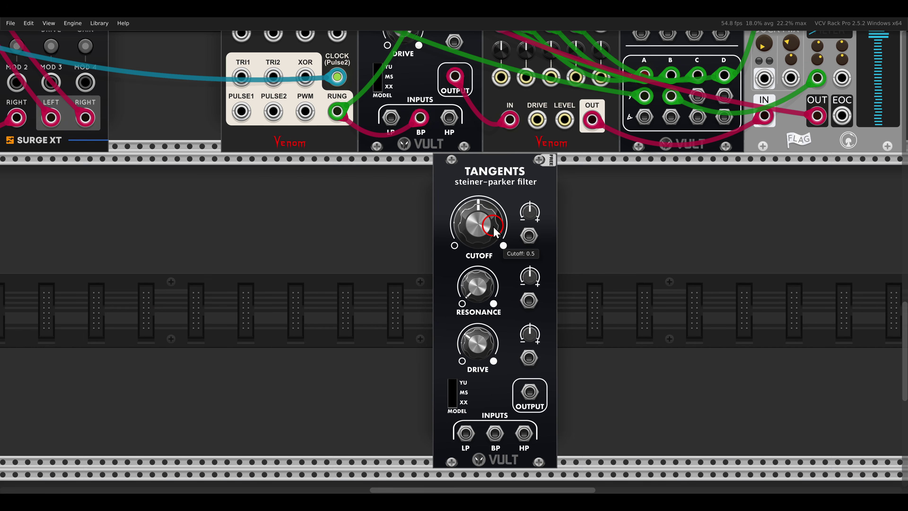
- Patch the melody Benjolin's PULSE1 output into the new Tangents' BP input and its output into mixer channel 7
{"action": "scroll", "coordinate": [486, 223], "scroll_direction": "down", "scroll_amount": 1}
{"action": "scroll", "coordinate": [484, 219], "scroll_direction": "down", "scroll_amount": 1}
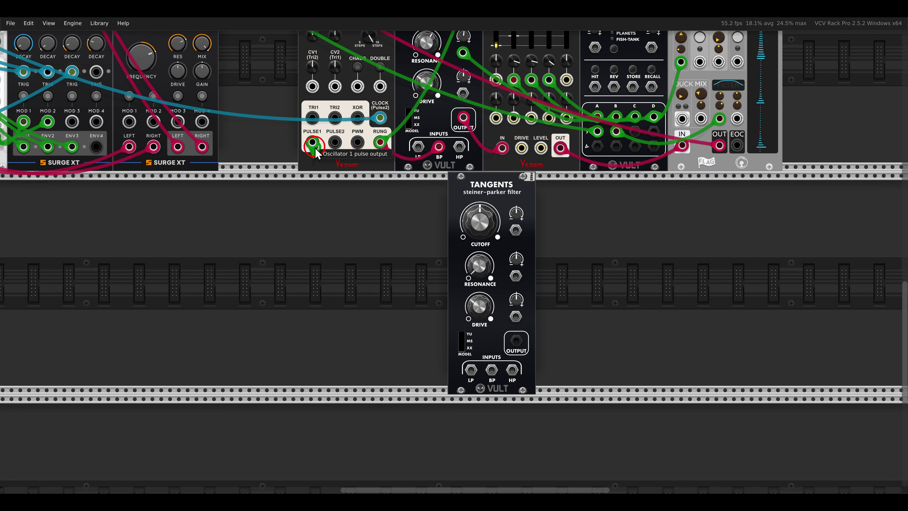
{"action": "left_click_drag", "start_coordinate": [315, 148], "coordinate": [491, 371]}
{"action": "left_click_drag", "start_coordinate": [516, 343], "coordinate": [430, 84]}
{"action": "scroll", "coordinate": [517, 346], "scroll_direction": "left", "scroll_amount": 8}
{"action": "scroll", "coordinate": [518, 346], "scroll_direction": "up", "scroll_amount": 5}
{"action": "scroll", "coordinate": [517, 346], "scroll_direction": "left", "scroll_amount": 3}
{"action": "scroll", "coordinate": [517, 346], "scroll_direction": "up", "scroll_amount": 4}
{"action": "scroll", "coordinate": [429, 84], "scroll_direction": "right", "scroll_amount": 9}
{"action": "scroll", "coordinate": [430, 84], "scroll_direction": "down", "scroll_amount": 7}
{"action": "scroll", "coordinate": [429, 84], "scroll_direction": "down", "scroll_amount": 2}
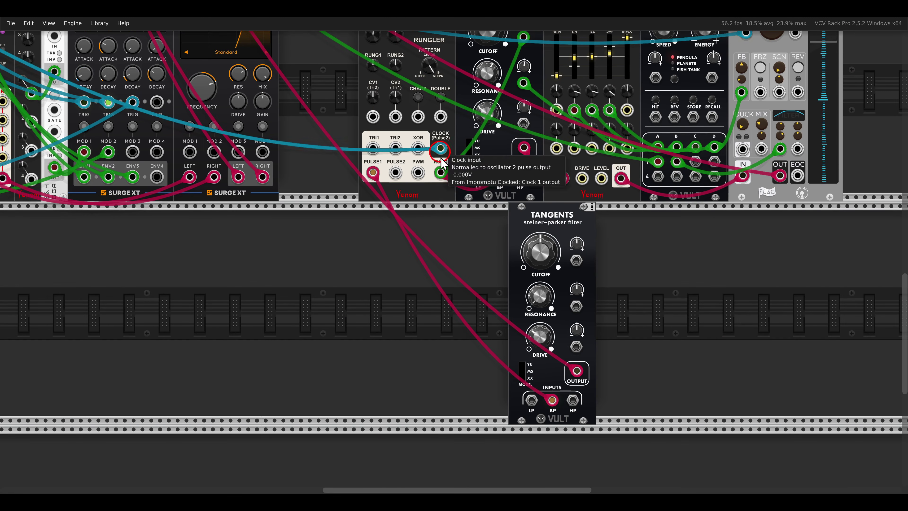
- Lower the melody Benjolin's oscillator 1 frequency and raise the new Tangents filter's resonance
{"action": "scroll", "coordinate": [454, 267], "scroll_direction": "right", "scroll_amount": 1}
{"action": "scroll", "coordinate": [442, 309], "scroll_direction": "up", "scroll_amount": 4}
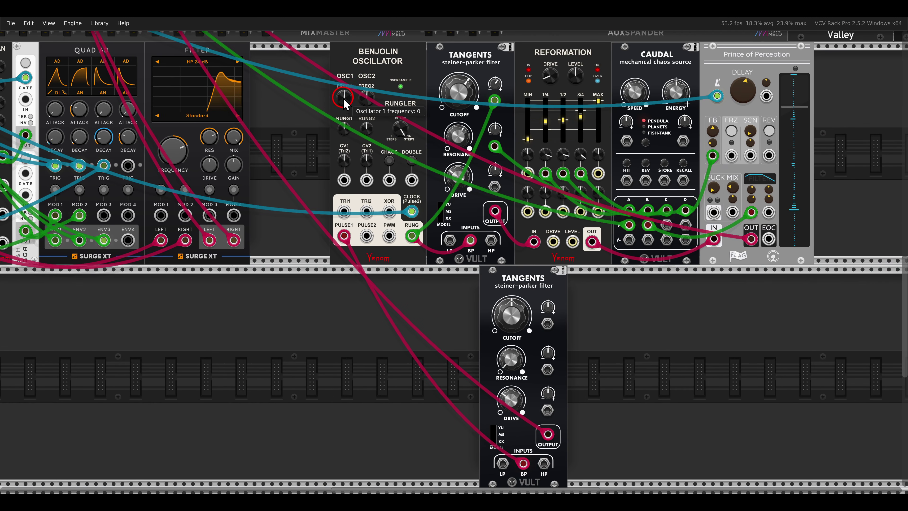
{"action": "left_click_drag", "start_coordinate": [343, 104], "coordinate": [342, 121]}
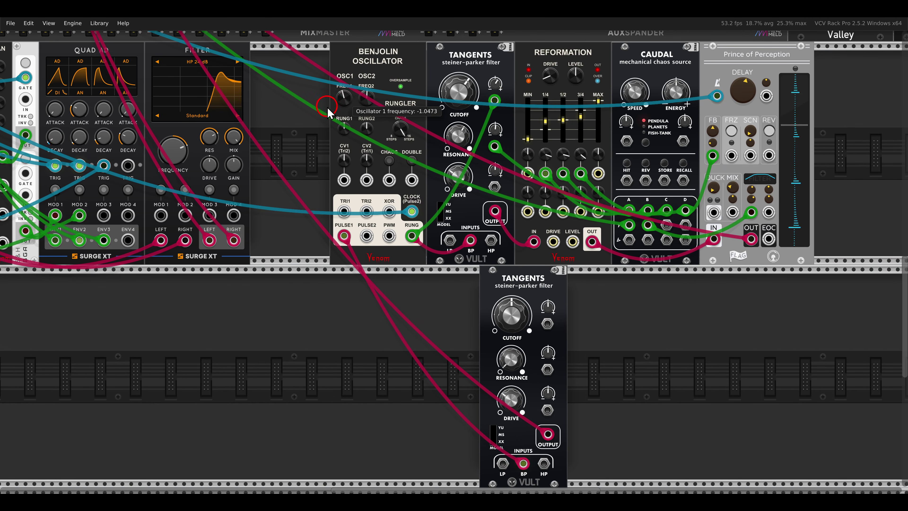
{"action": "left_click_drag", "start_coordinate": [499, 345], "coordinate": [496, 336]}
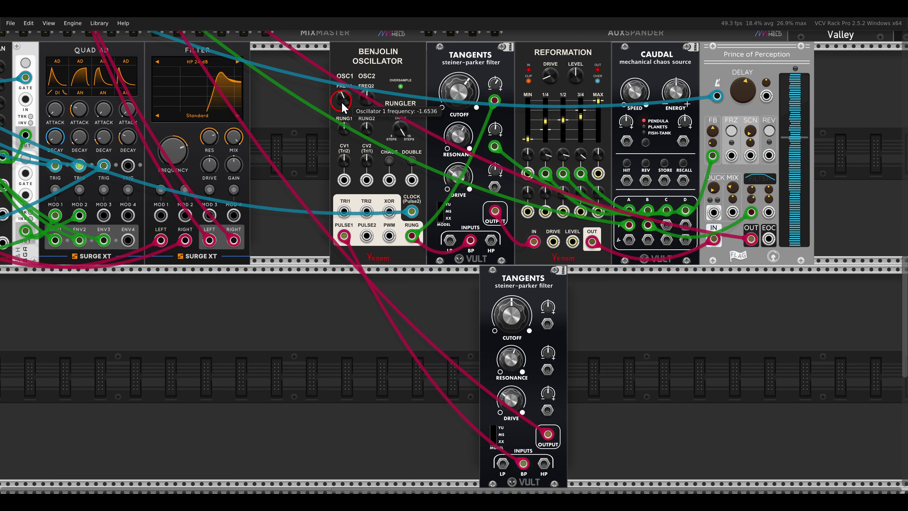
{"action": "left_click_drag", "start_coordinate": [509, 363], "coordinate": [508, 357]}
- Adjust the new Tangents filter's cutoff and modulate it from Caudal's CY output with a positive modulation amount
{"action": "left_click_drag", "start_coordinate": [511, 312], "coordinate": [496, 269]}
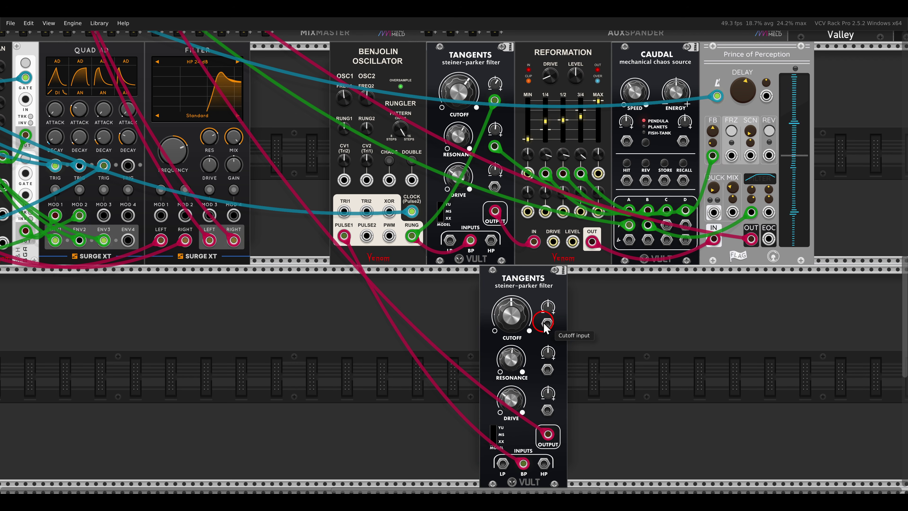
{"action": "left_click_drag", "start_coordinate": [547, 323], "coordinate": [666, 224]}
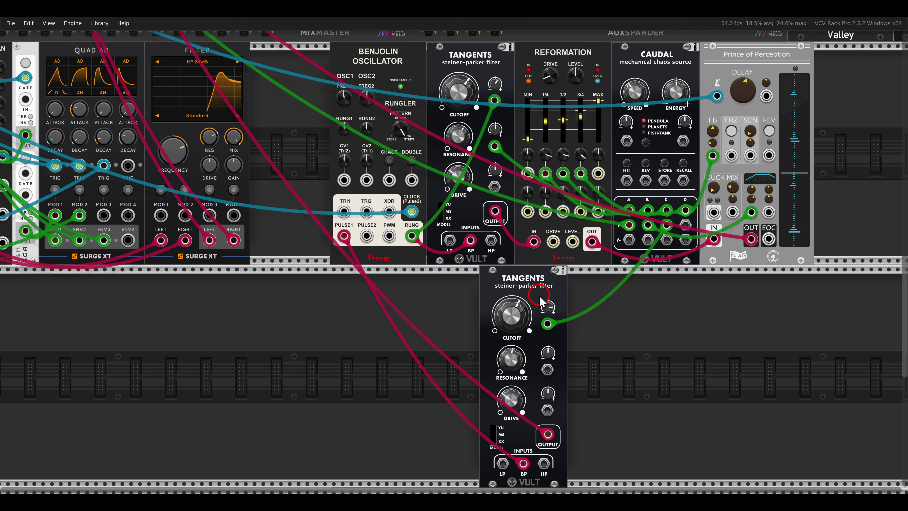
{"action": "left_click_drag", "start_coordinate": [595, 344], "coordinate": [655, 354]}
- Adjust the high-pass filter cutoff in the track settings of mixer channel 7
{"action": "left_click_drag", "start_coordinate": [333, 90], "coordinate": [733, 433]}
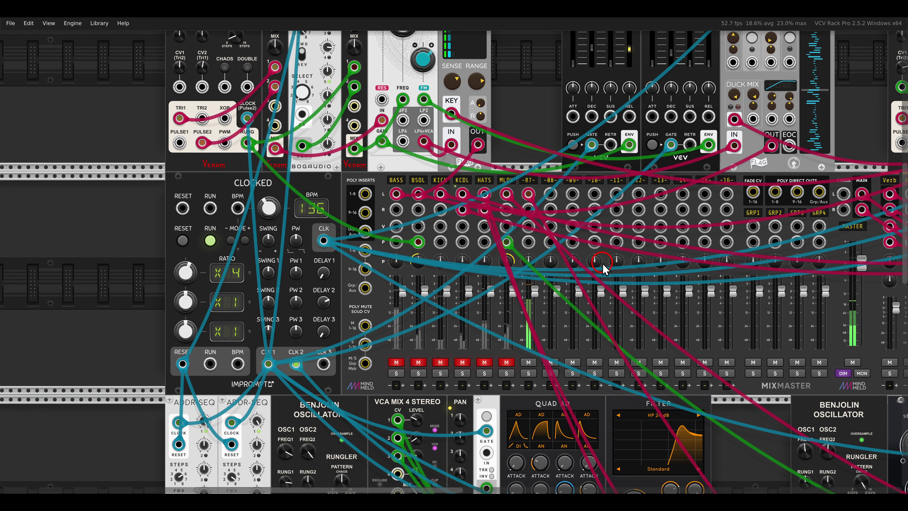
{"action": "right_click", "coordinate": [528, 184]}
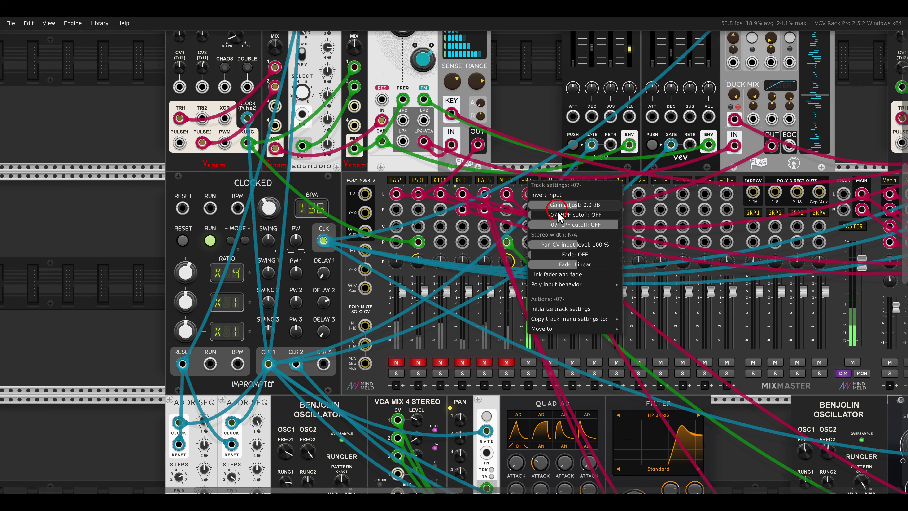
{"action": "left_click_drag", "start_coordinate": [594, 217], "coordinate": [531, 140]}
{"action": "left_click", "coordinate": [530, 136]}
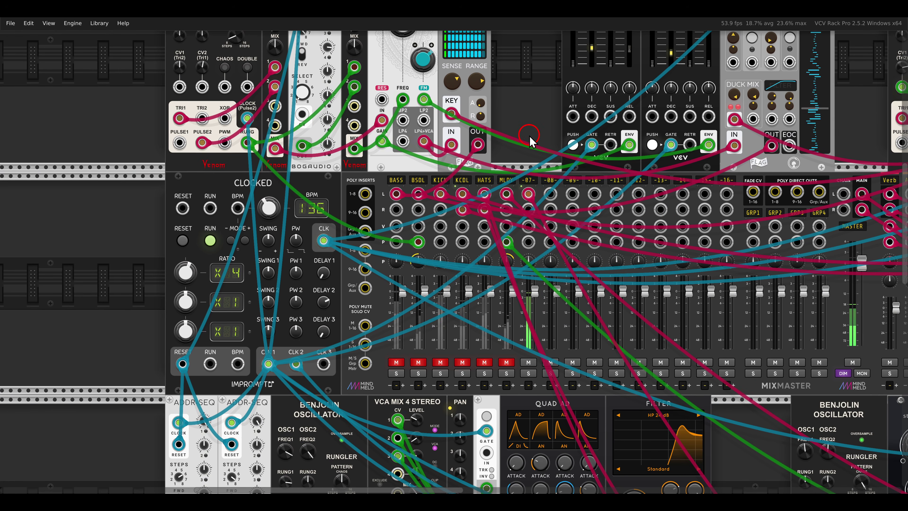
- Raise the melody Benjolin's CV1 modulation amount and retune its oscillator 2 frequency
{"action": "left_click_drag", "start_coordinate": [708, 322], "coordinate": [302, 59]}
{"action": "left_click_drag", "start_coordinate": [627, 316], "coordinate": [549, 196]}
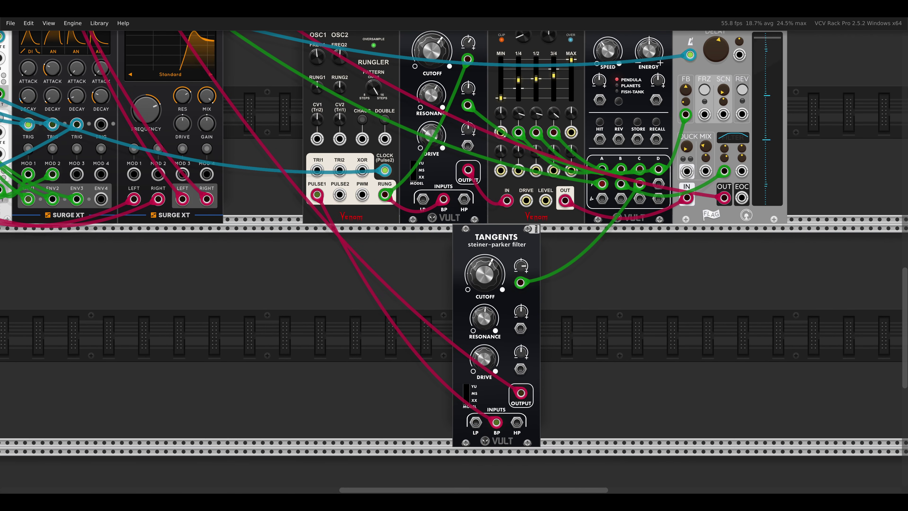
{"action": "left_click_drag", "start_coordinate": [365, 212], "coordinate": [480, 342]}
{"action": "scroll", "coordinate": [429, 215], "scroll_direction": "up", "scroll_amount": 2}
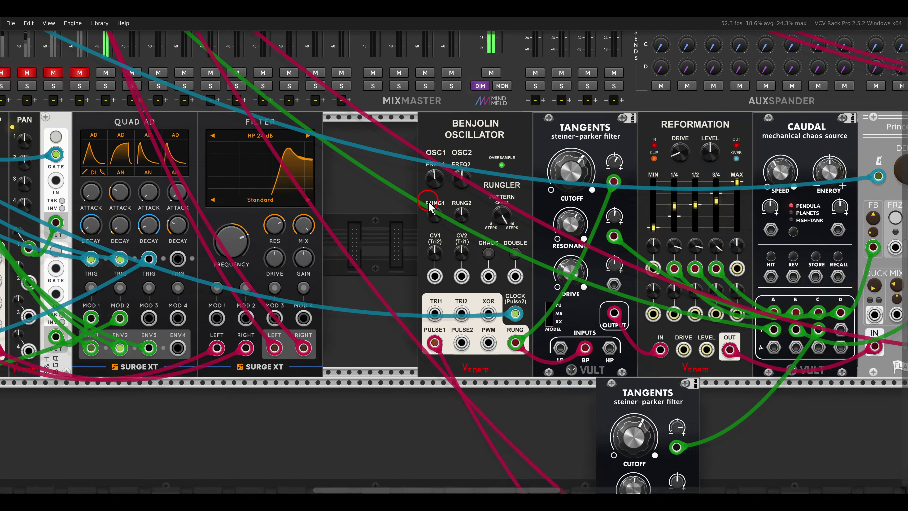
{"action": "left_click_drag", "start_coordinate": [438, 263], "coordinate": [431, 258]}
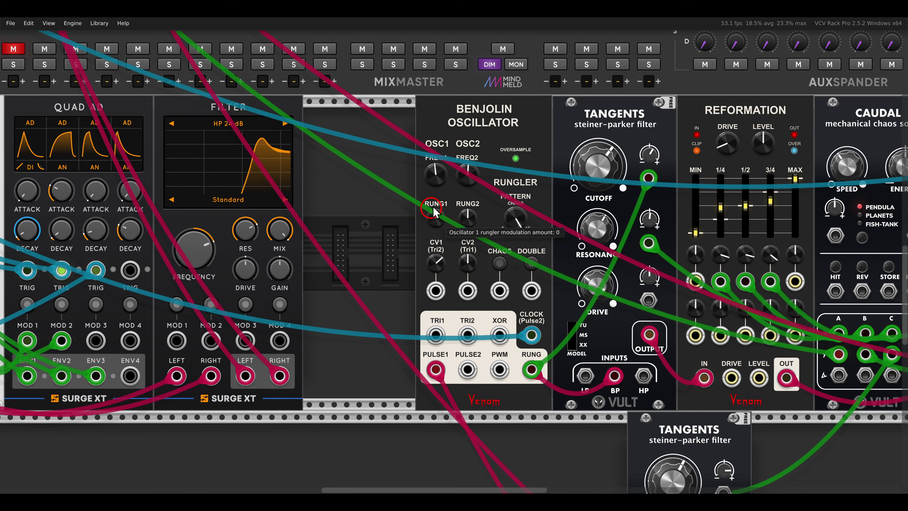
{"action": "left_click", "coordinate": [454, 181]}
{"action": "left_click_drag", "start_coordinate": [456, 187], "coordinate": [463, 196]}
{"action": "left_click_drag", "start_coordinate": [429, 269], "coordinate": [430, 272]}
{"action": "left_click", "coordinate": [464, 165]}
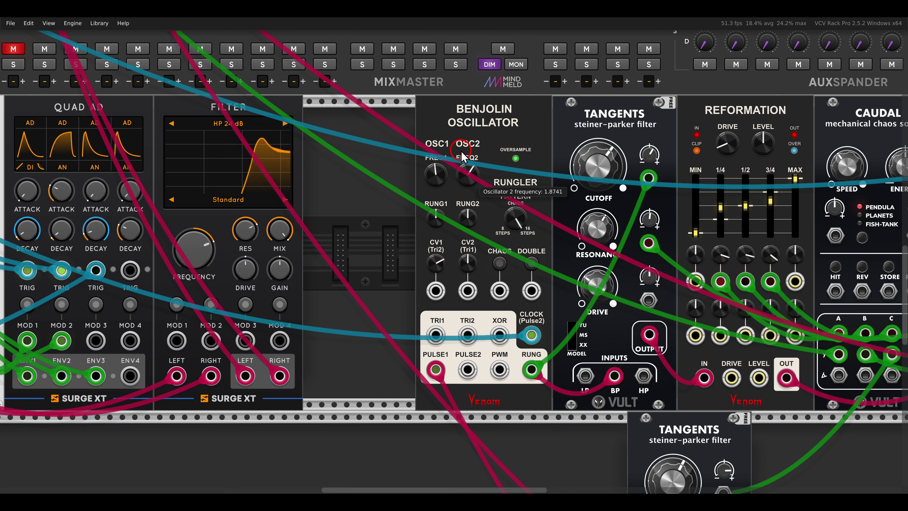
- Patch a free Caudal output into the melody Benjolin's CV2 input and raise the CV2 modulation amount
{"action": "left_click", "coordinate": [468, 290]}
{"action": "left_click_drag", "start_coordinate": [467, 290], "coordinate": [741, 354]}
{"action": "left_click_drag", "start_coordinate": [289, 267], "coordinate": [408, 207]}
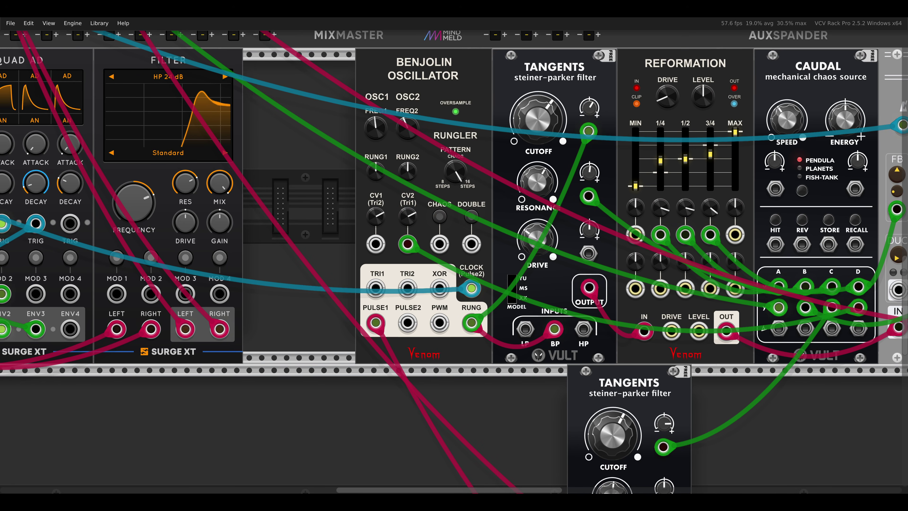
- Raise the lower Tangents filter's cutoff and set its drive to about 0.035
{"action": "scroll", "coordinate": [527, 277], "scroll_direction": "down", "scroll_amount": 2}
{"action": "left_click_drag", "start_coordinate": [527, 277], "coordinate": [492, 236]}
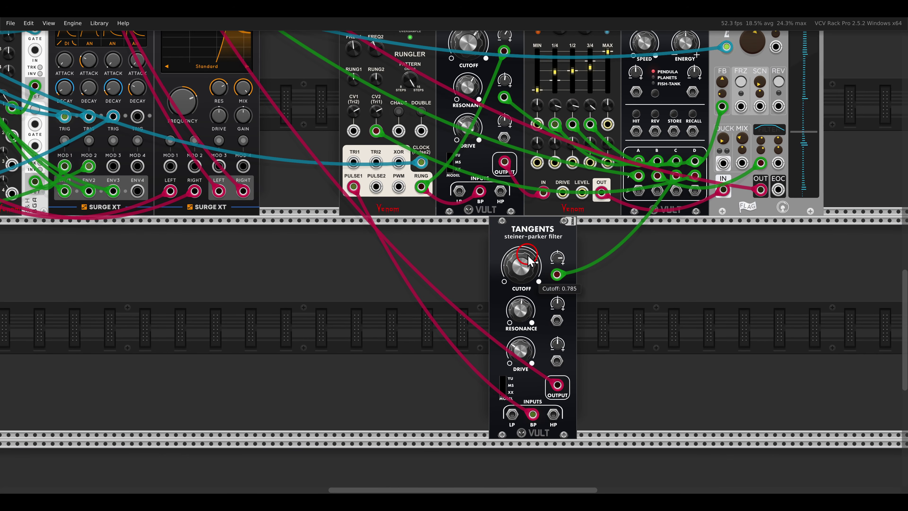
{"action": "left_click_drag", "start_coordinate": [538, 296], "coordinate": [527, 246]}
{"action": "left_click", "coordinate": [510, 317]}
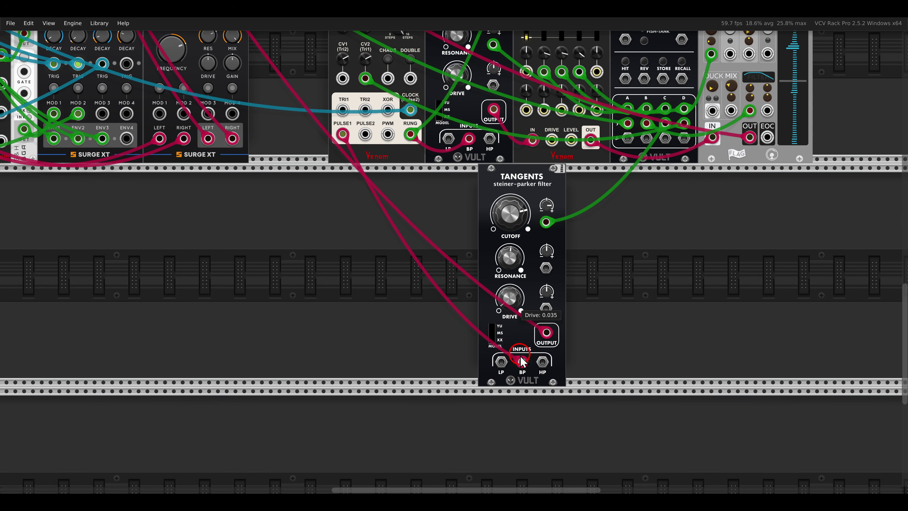
- Add a Surge XT Delay beside the lower Tangents and insert it between the filter's output and mixer channel 7
{"action": "right_click", "coordinate": [636, 313]}
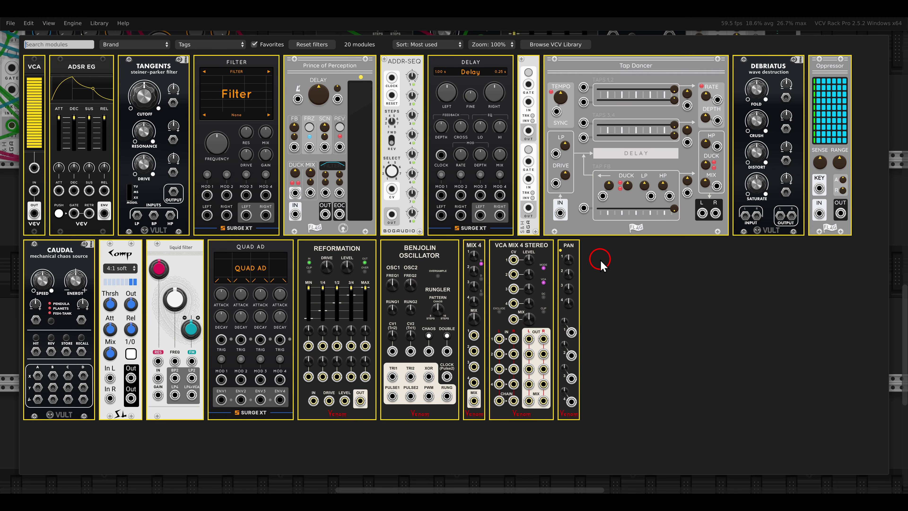
{"action": "left_click", "coordinate": [512, 214]}
{"action": "mouse_move", "coordinate": [535, 328]}
{"action": "left_mouse_down"}
{"action": "mouse_move", "coordinate": [618, 358]}
{"action": "mouse_move", "coordinate": [535, 329]}
{"action": "left_mouse_up"}
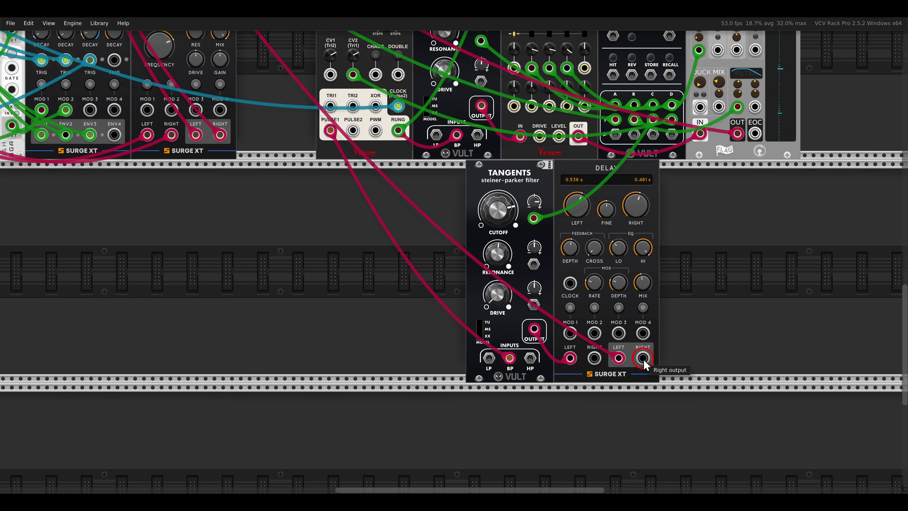
- Patch the Surge XT Delay's right output into the right input of mixer channel 7
{"action": "scroll", "coordinate": [644, 361], "scroll_direction": "up", "scroll_amount": 6}
{"action": "scroll", "coordinate": [644, 361], "scroll_direction": "left", "scroll_amount": 6}
{"action": "left_click_drag", "start_coordinate": [391, 211], "coordinate": [640, 250]}
{"action": "scroll", "coordinate": [429, 250], "scroll_direction": "down", "scroll_amount": 6}
{"action": "scroll", "coordinate": [429, 251], "scroll_direction": "right", "scroll_amount": 6}
- Patch a Clocked clock output into the Surge XT Delay's clock input
{"action": "scroll", "coordinate": [665, 404], "scroll_direction": "up", "scroll_amount": 5}
{"action": "scroll", "coordinate": [665, 404], "scroll_direction": "left", "scroll_amount": 6}
{"action": "scroll", "coordinate": [333, 154], "scroll_direction": "down", "scroll_amount": 5}
{"action": "scroll", "coordinate": [334, 154], "scroll_direction": "right", "scroll_amount": 6}
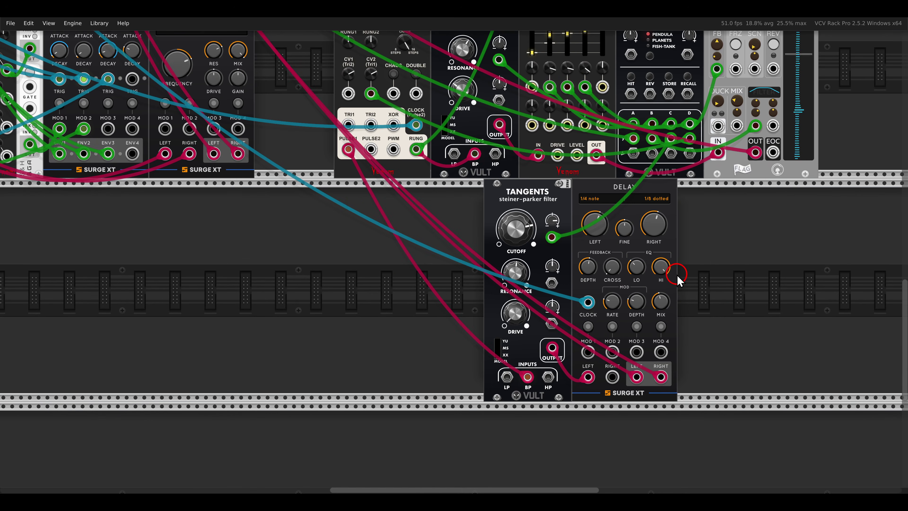
- Adjust the Surge XT Delay's feedback depth
{"action": "scroll", "coordinate": [537, 260], "scroll_direction": "up", "scroll_amount": 4}
{"action": "left_click", "coordinate": [520, 264]}
{"action": "scroll", "coordinate": [514, 259], "scroll_direction": "up", "scroll_amount": 1}
{"action": "left_click_drag", "start_coordinate": [522, 266], "coordinate": [500, 213]}
{"action": "scroll", "coordinate": [499, 214], "scroll_direction": "down", "scroll_amount": 4}
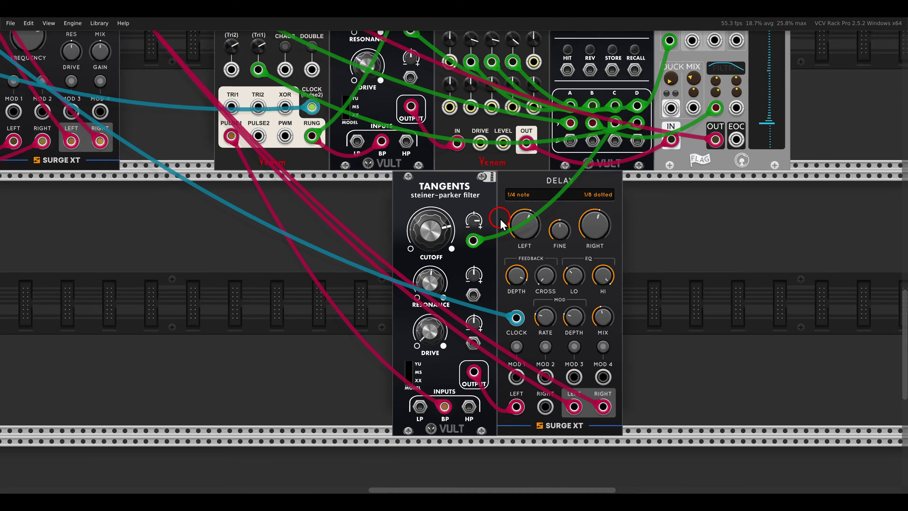
- Name mixer channel 7 "FX" and raise its Verb send to about -21.4 dB
{"action": "scroll", "coordinate": [444, 160], "scroll_direction": "up", "scroll_amount": 9}
{"action": "scroll", "coordinate": [445, 160], "scroll_direction": "left", "scroll_amount": 7}
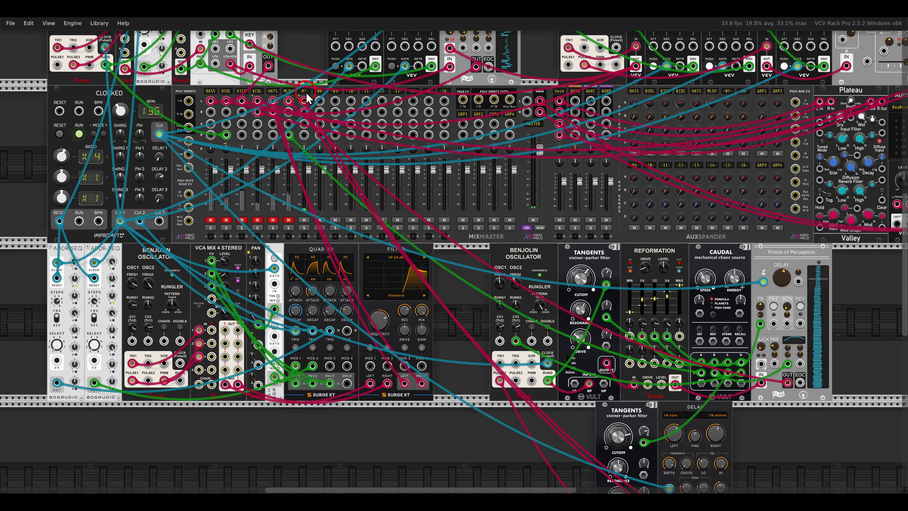
{"action": "type", "text": "FX"}
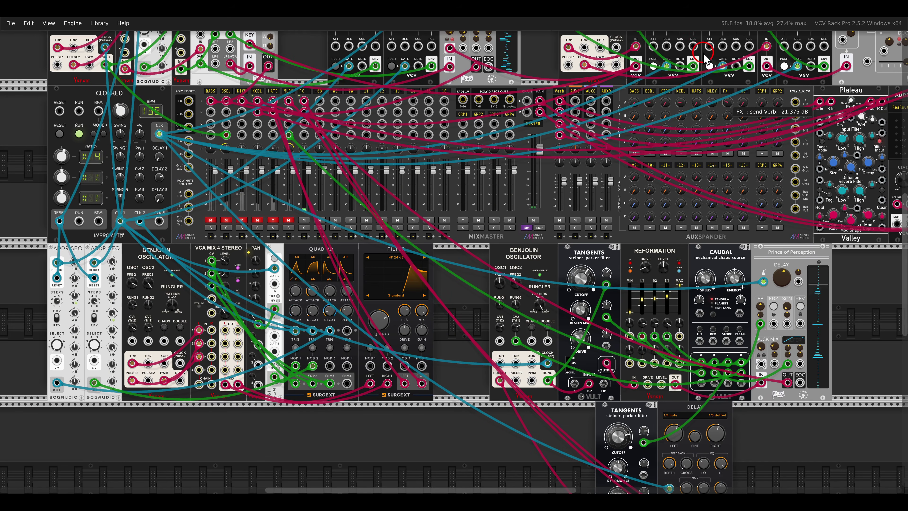
- Turn the drive of the FX voice's Tangents filter down to 0
{"action": "scroll", "coordinate": [607, 161], "scroll_direction": "down", "scroll_amount": 9}
{"action": "scroll", "coordinate": [608, 161], "scroll_direction": "right", "scroll_amount": 6}
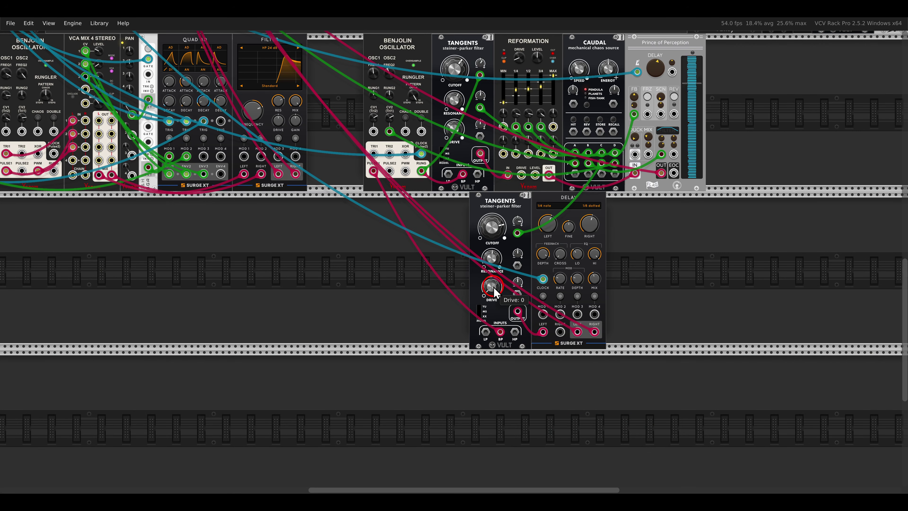
{"action": "left_click_drag", "start_coordinate": [490, 286], "coordinate": [471, 234]}
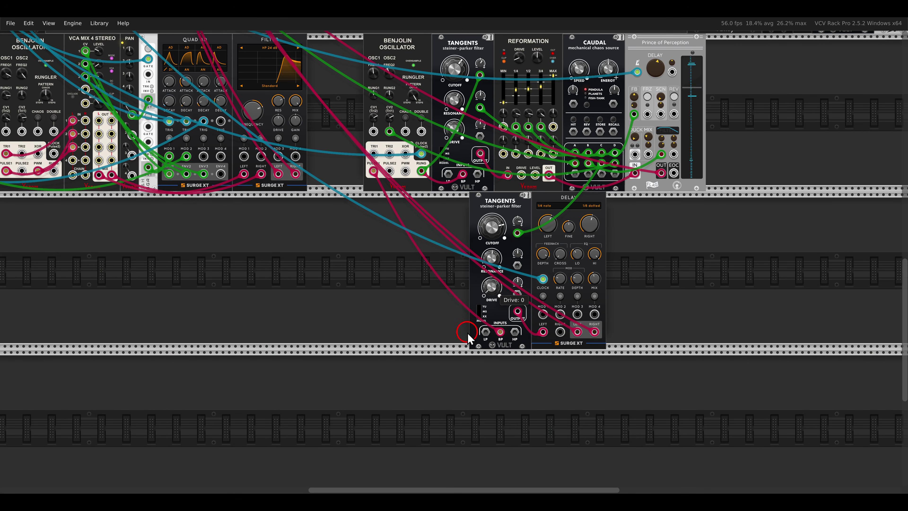
- Unmute the BASS, BSDL, KICK, KCDL, HATS and MLDY channels on the mixer
{"action": "scroll", "coordinate": [382, 211], "scroll_direction": "up", "scroll_amount": 8}
{"action": "scroll", "coordinate": [383, 211], "scroll_direction": "left", "scroll_amount": 10}
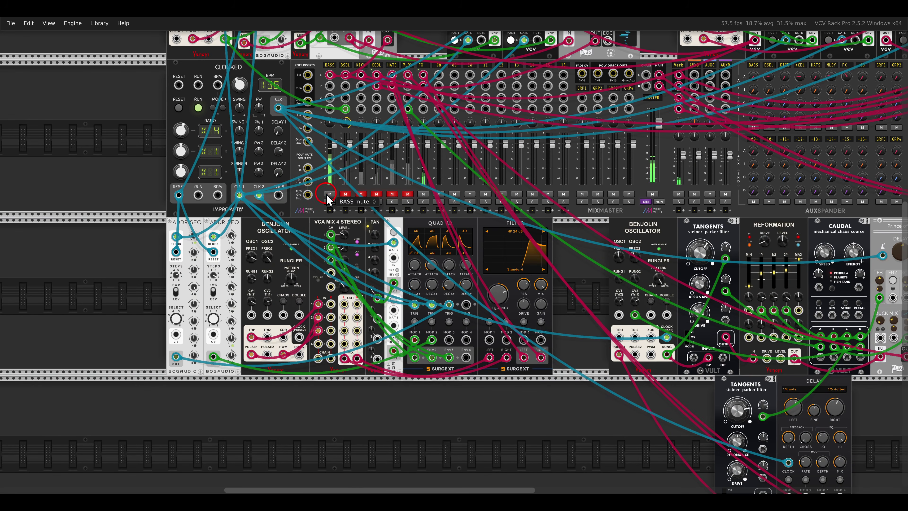
{"action": "left_click", "coordinate": [345, 195]}
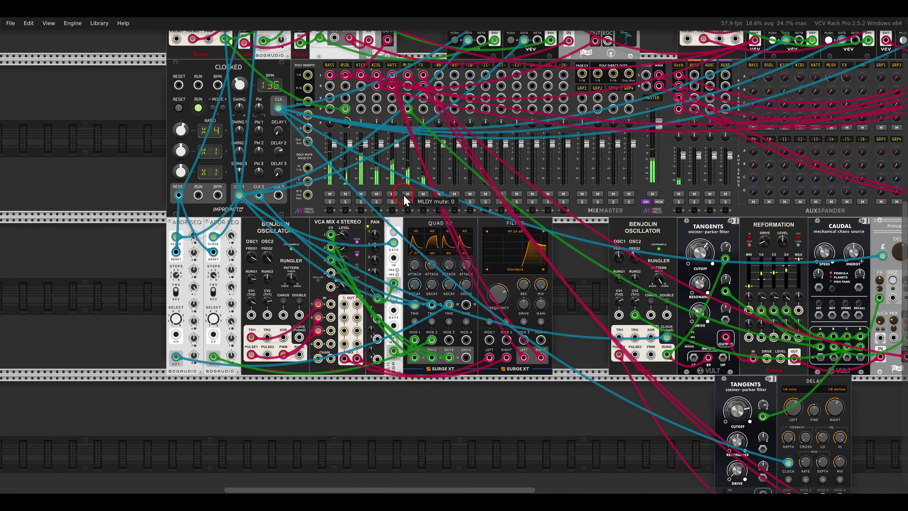
- Reset the drive of the FX voice's Tangents filter to its default of 0.5
{"action": "left_click_drag", "start_coordinate": [603, 440], "coordinate": [458, 331]}
{"action": "left_click_drag", "start_coordinate": [591, 361], "coordinate": [584, 331]}
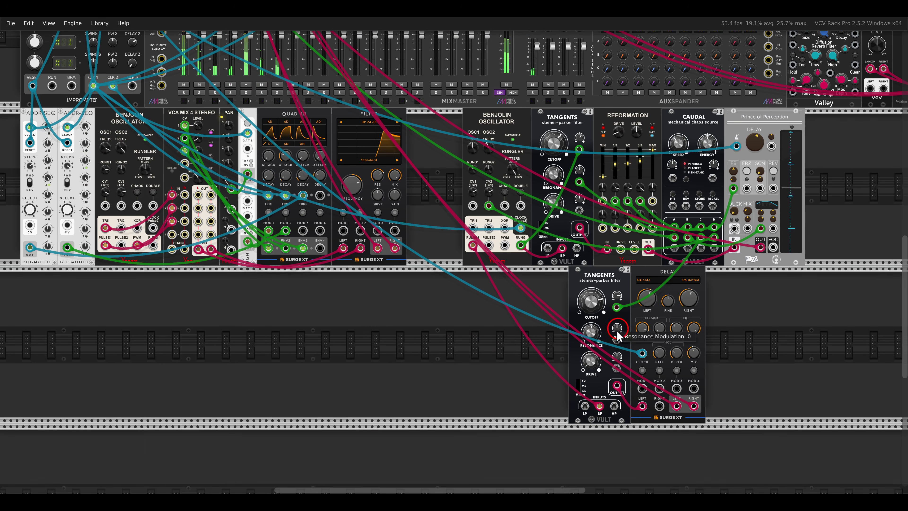
{"action": "double_click", "coordinate": [592, 365]}
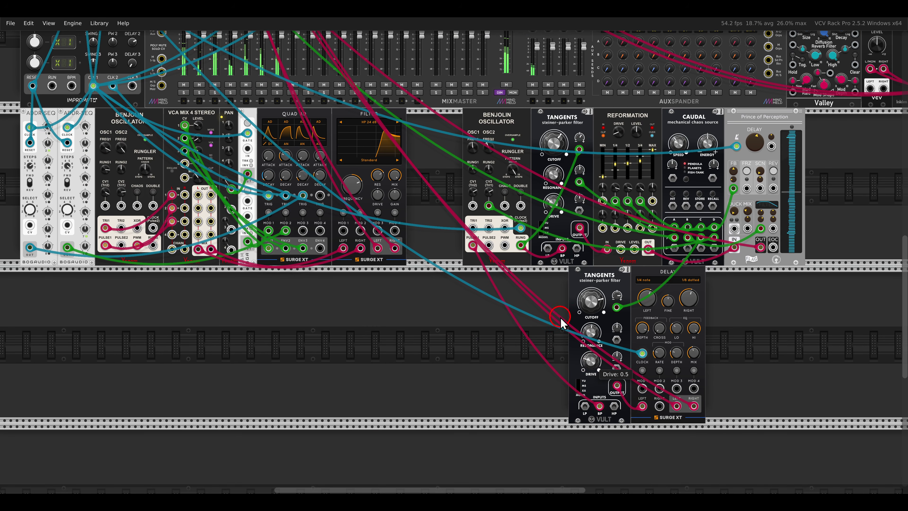
- Check the MLDY channel's track settings, and set the drive of the FX voice's Tangents filter to 0
{"action": "left_click", "coordinate": [454, 231]}
{"action": "scroll", "coordinate": [454, 236], "scroll_direction": "down", "scroll_amount": 2, "text": "ctrl"}
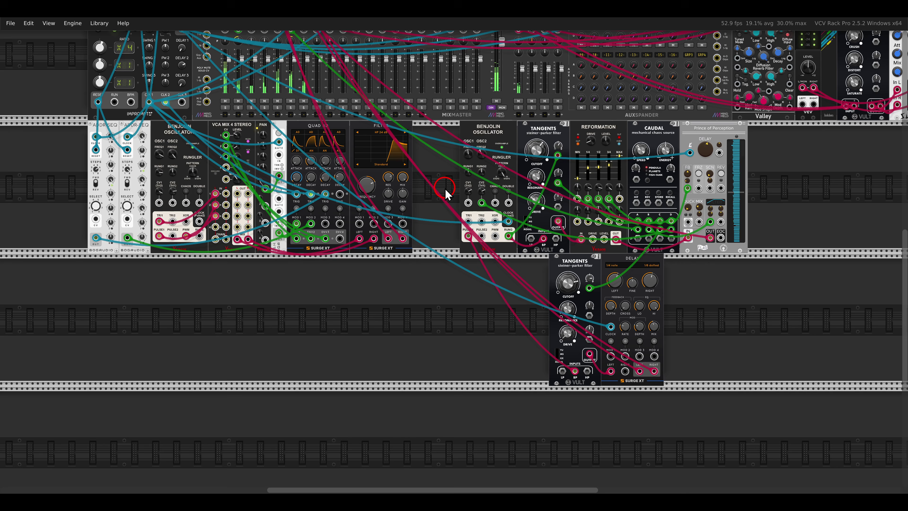
{"action": "scroll", "coordinate": [440, 257], "scroll_direction": "up", "scroll_amount": 3}
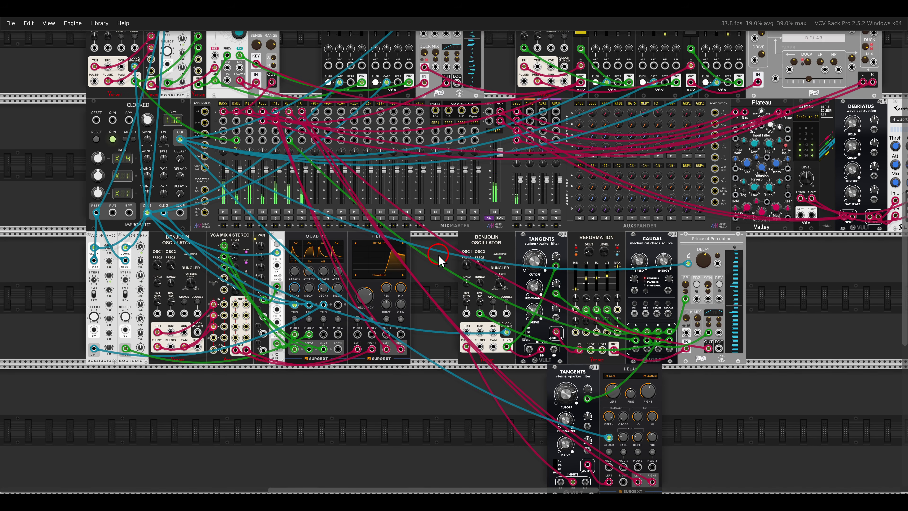
{"action": "right_click", "coordinate": [289, 107]}
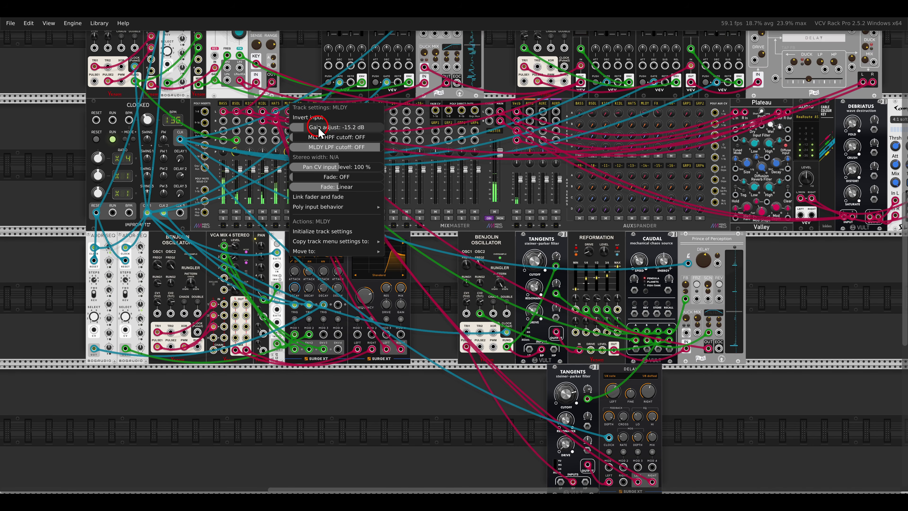
{"action": "left_click", "coordinate": [327, 118]}
{"action": "scroll", "coordinate": [451, 371], "scroll_direction": "down", "scroll_amount": 2}
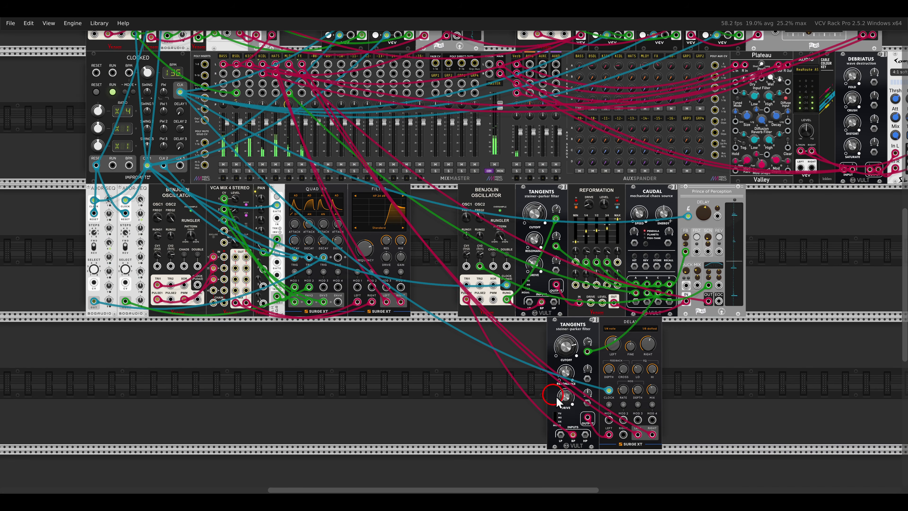
{"action": "left_click_drag", "start_coordinate": [567, 398], "coordinate": [549, 359]}
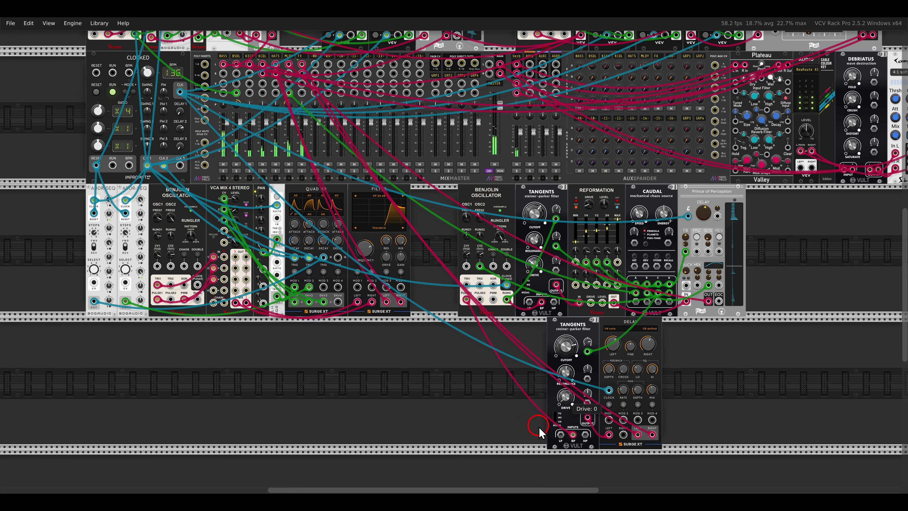
- Look over the whole patch while all voices play to judge the overall mix
{"action": "scroll", "coordinate": [428, 208], "scroll_direction": "down", "scroll_amount": 1}
{"action": "scroll", "coordinate": [428, 208], "scroll_direction": "down", "scroll_amount": 1}
{"action": "left_click_drag", "start_coordinate": [429, 208], "coordinate": [456, 271]}
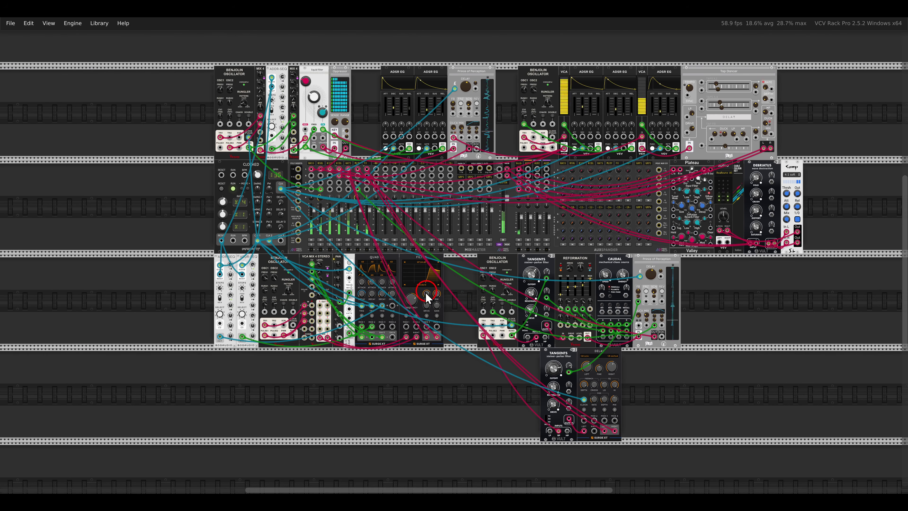
{"action": "left_click_drag", "start_coordinate": [373, 293], "coordinate": [372, 293]}
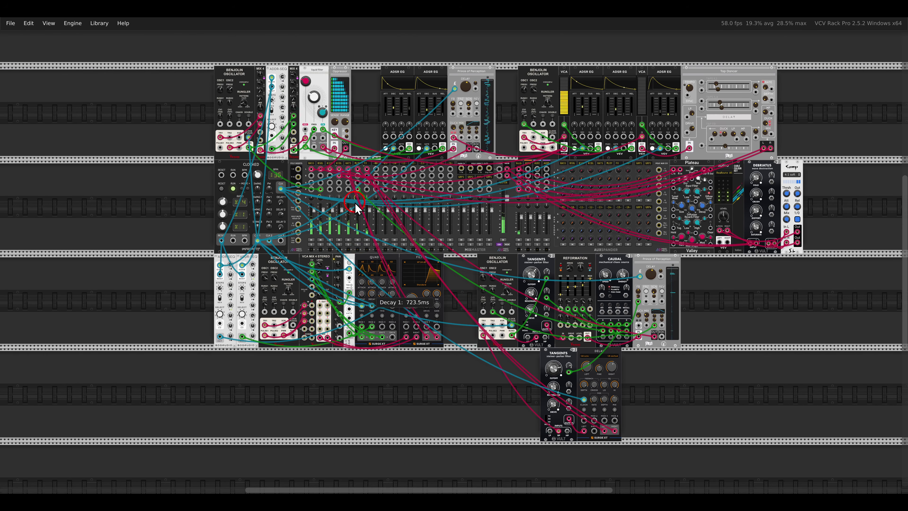
{"action": "left_click_drag", "start_coordinate": [356, 208], "coordinate": [354, 211]}
{"action": "left_click", "coordinate": [321, 242]}
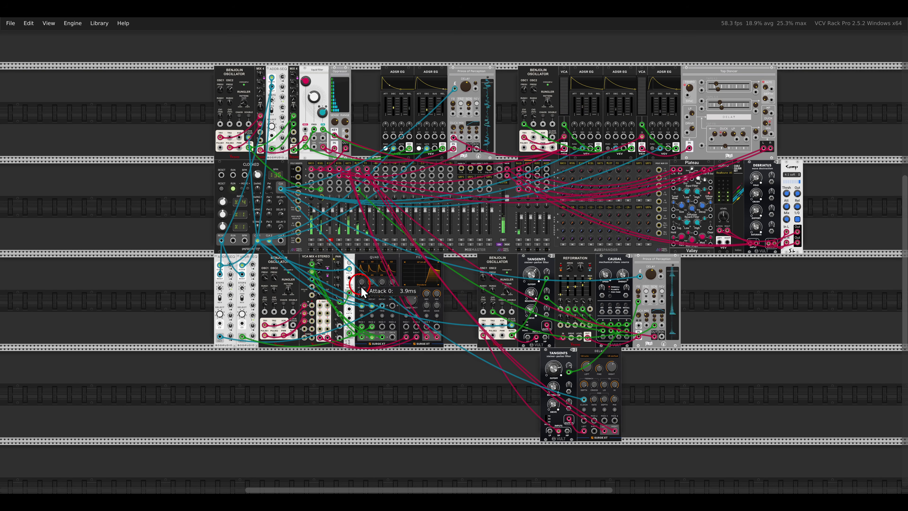
{"action": "left_click_drag", "start_coordinate": [362, 291], "coordinate": [372, 296]}
{"action": "left_click", "coordinate": [553, 414]}
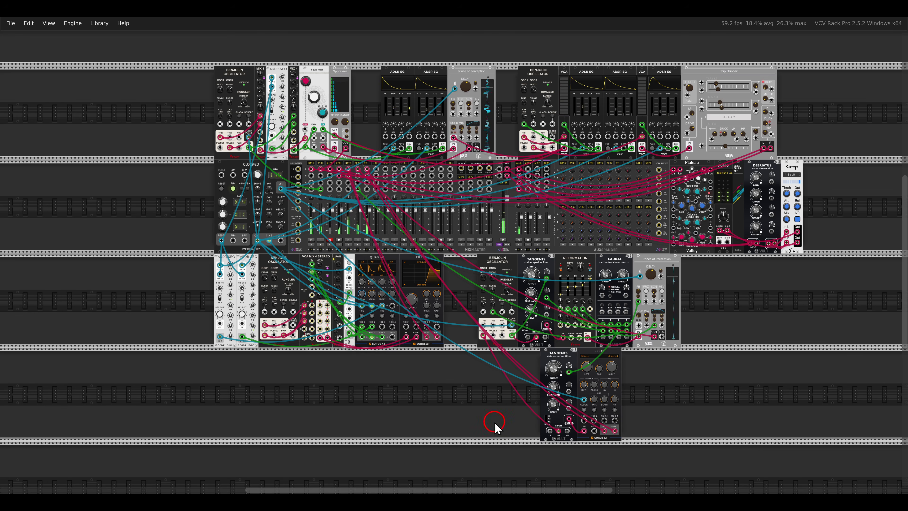
{"action": "left_click", "coordinate": [371, 289]}
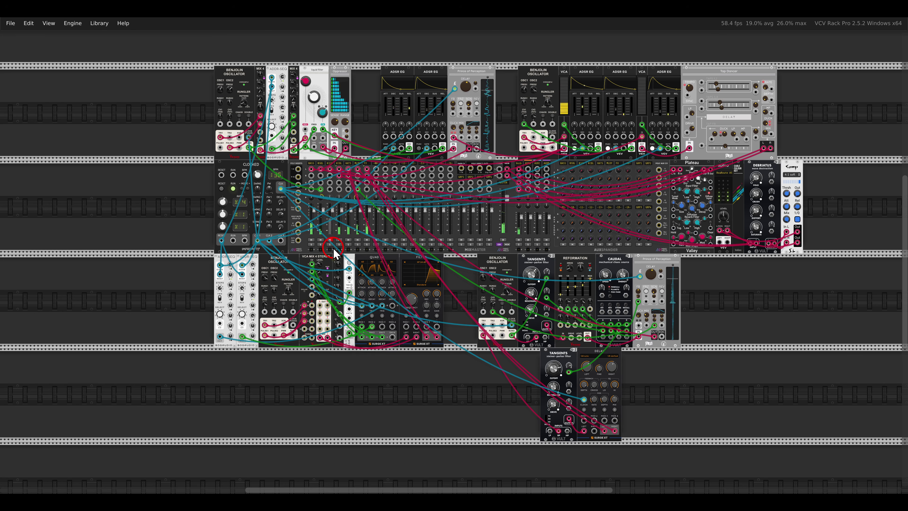
{"action": "left_click", "coordinate": [329, 240]}
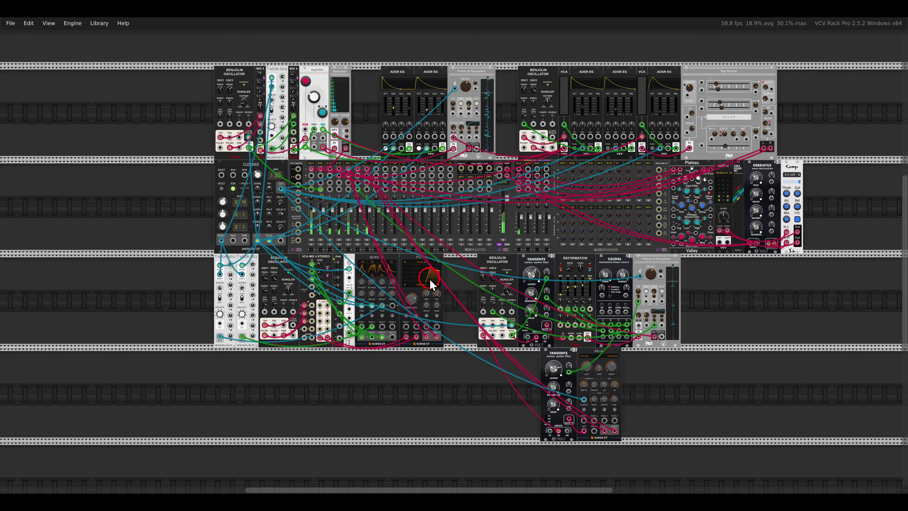
- Mute the BASS, BSDL, KCDL, HATS, MLDY and FX channels so only KICK plays
{"action": "scroll", "coordinate": [339, 254], "scroll_direction": "up", "scroll_amount": 5}
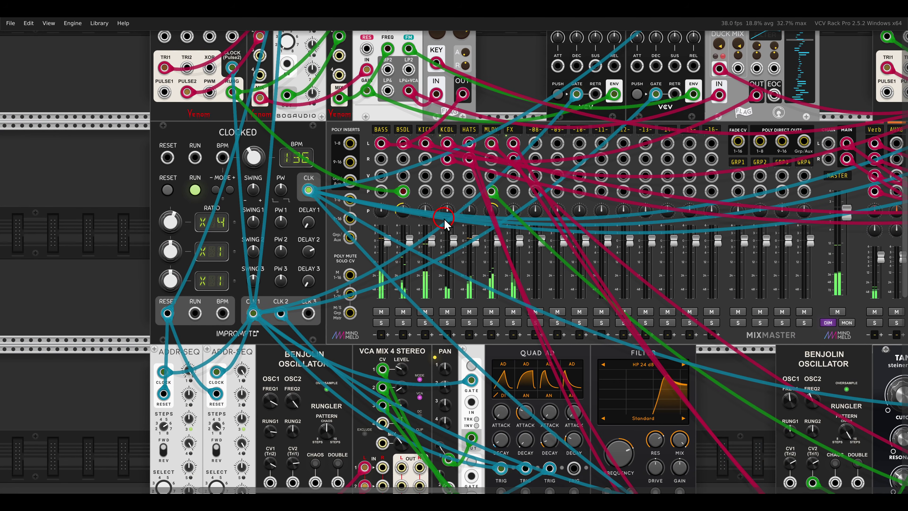
{"action": "left_click", "coordinate": [382, 312]}
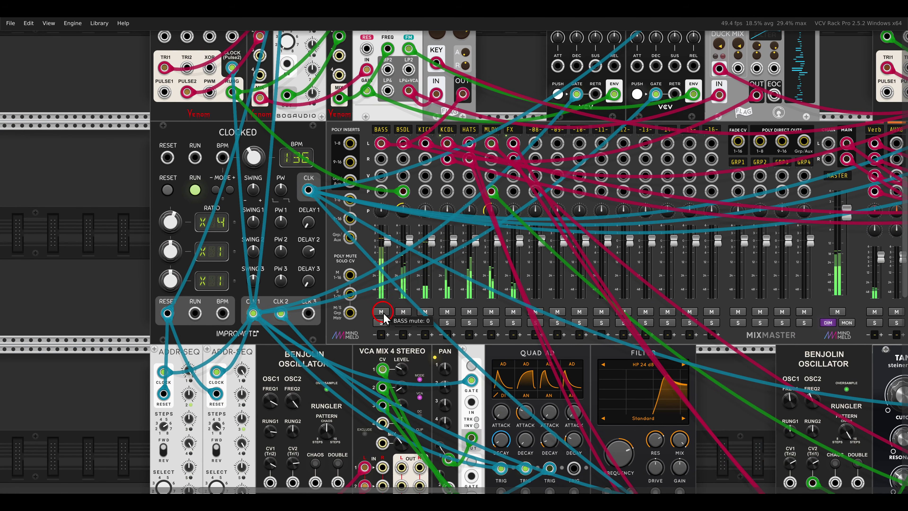
{"action": "left_click", "coordinate": [403, 312]}
{"action": "left_click", "coordinate": [447, 311]}
{"action": "left_click", "coordinate": [469, 312]}
{"action": "left_click", "coordinate": [492, 312]}
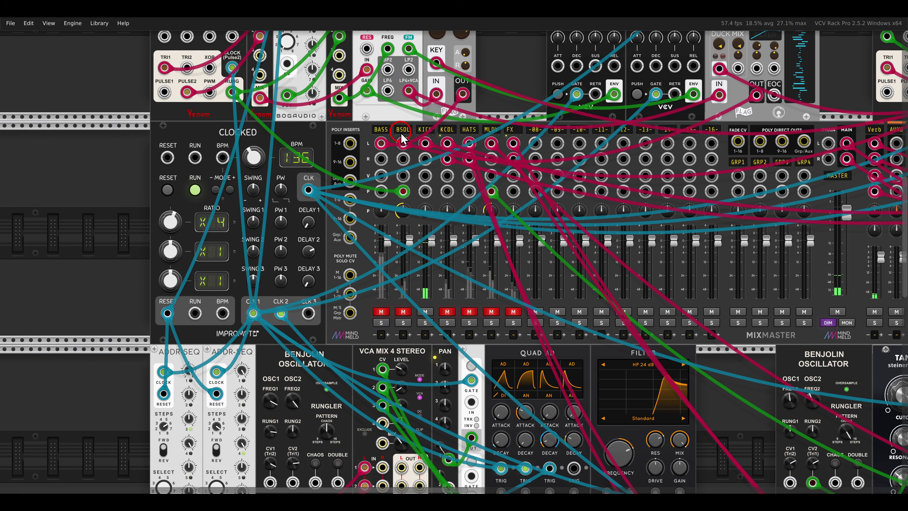
- Check the track settings of the HATS and KCDL channels
{"action": "right_click", "coordinate": [472, 137]}
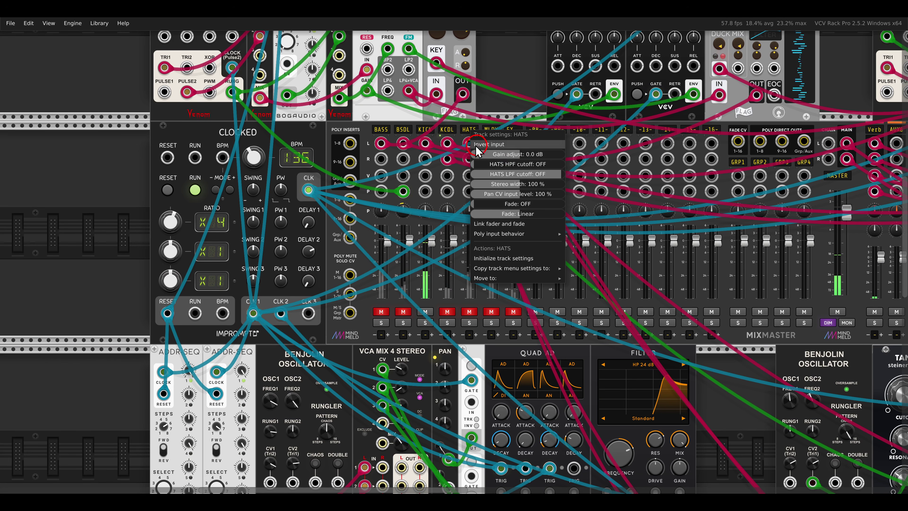
{"action": "left_click", "coordinate": [491, 104]}
{"action": "right_click", "coordinate": [449, 137]}
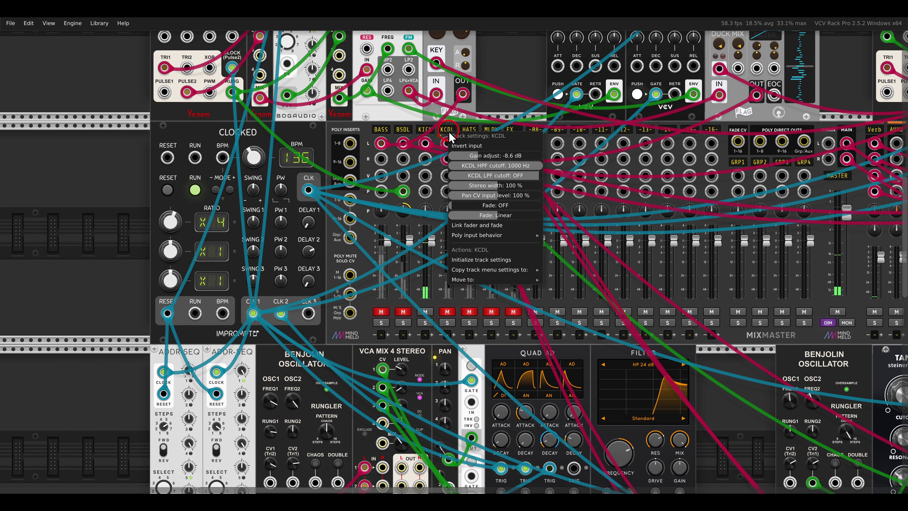
{"action": "left_click", "coordinate": [492, 104]}
{"action": "left_click", "coordinate": [446, 211]}
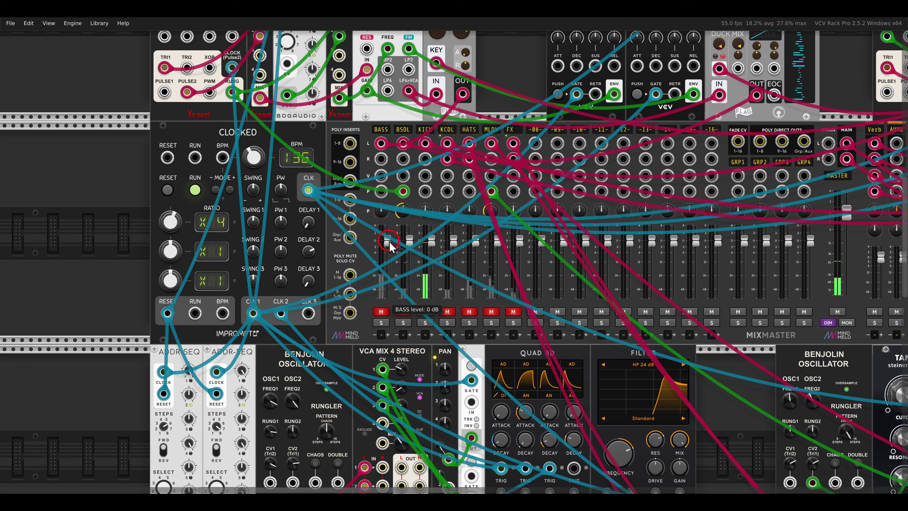
- Lower the level faders of the BASS, BSDL, KCDL, HATS and MLDY channels to -inf dB
{"action": "left_click_drag", "start_coordinate": [454, 241], "coordinate": [476, 296]}
{"action": "left_click", "coordinate": [497, 245]}
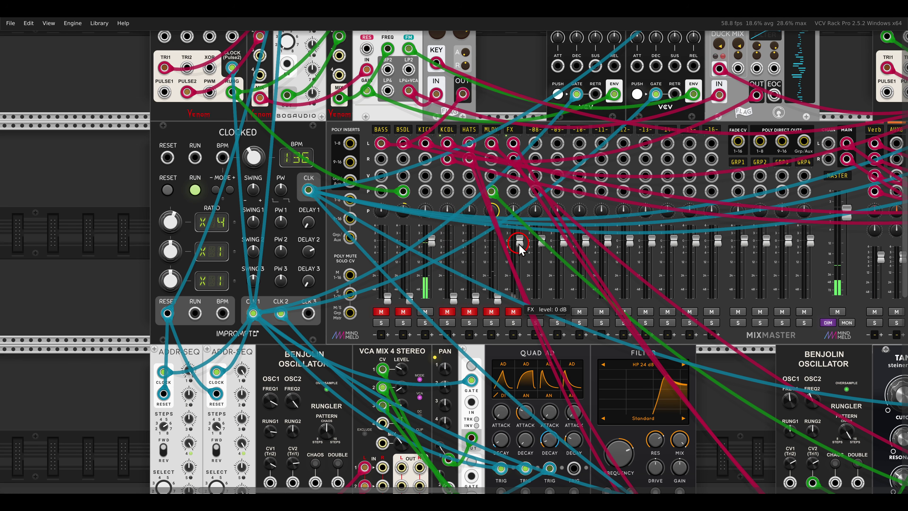
{"action": "left_click", "coordinate": [395, 271]}
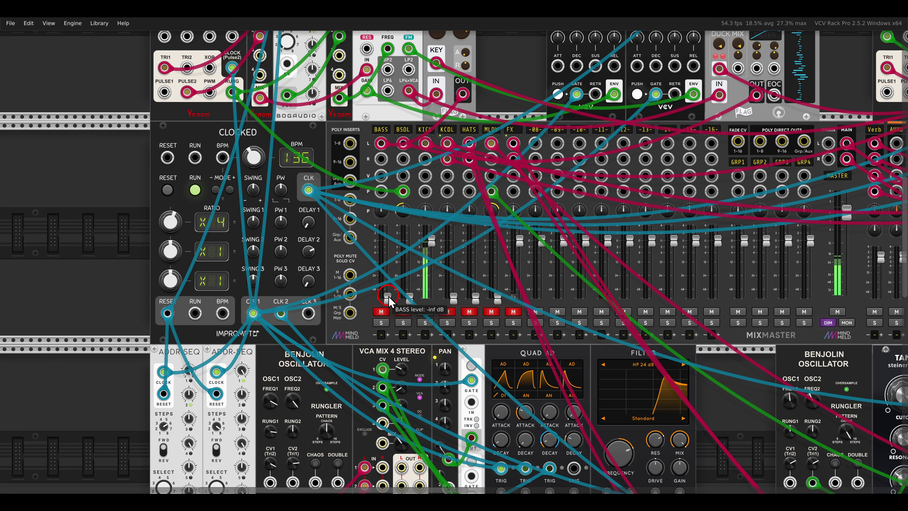
- Unmute the BASS, BSDL, KCDL, HATS, MLDY and FX channels with their lowered faders in place
{"action": "left_click", "coordinate": [403, 312]}
{"action": "left_click", "coordinate": [447, 312]}
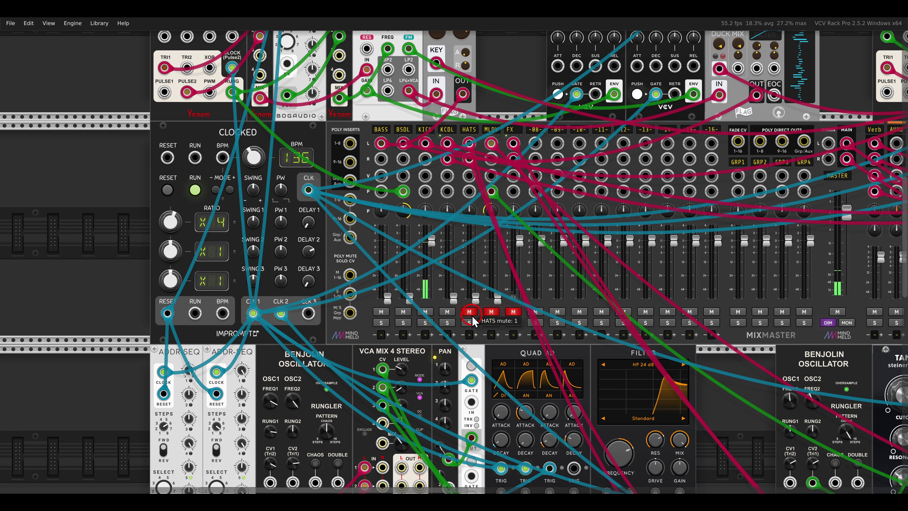
{"action": "left_click", "coordinate": [491, 311]}
{"action": "left_click", "coordinate": [513, 311]}
{"action": "left_click", "coordinate": [469, 311]}
- Raise the BASS channel's level fader to about -9.6 dB against the kick
{"action": "left_click_drag", "start_coordinate": [387, 296], "coordinate": [386, 251]}
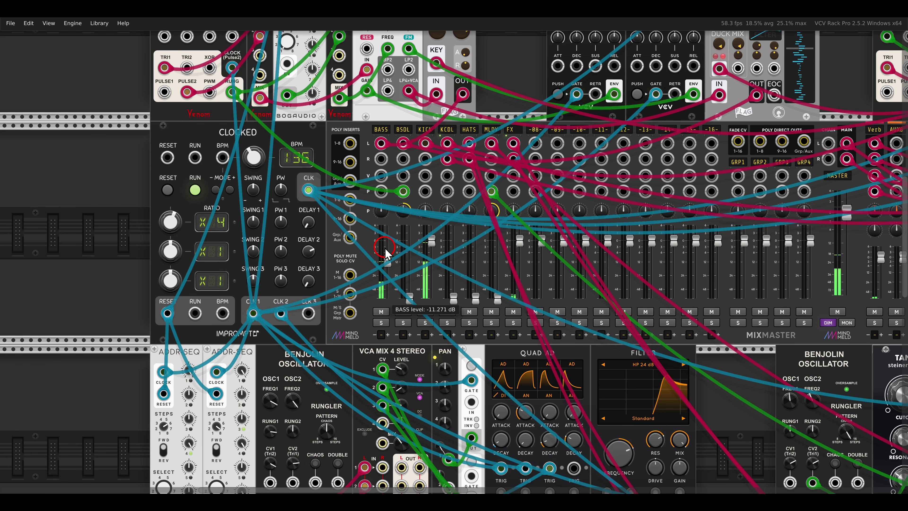
{"action": "scroll", "coordinate": [385, 248], "scroll_direction": "down", "scroll_amount": 2}
{"action": "left_click_drag", "start_coordinate": [385, 247], "coordinate": [432, 242]}
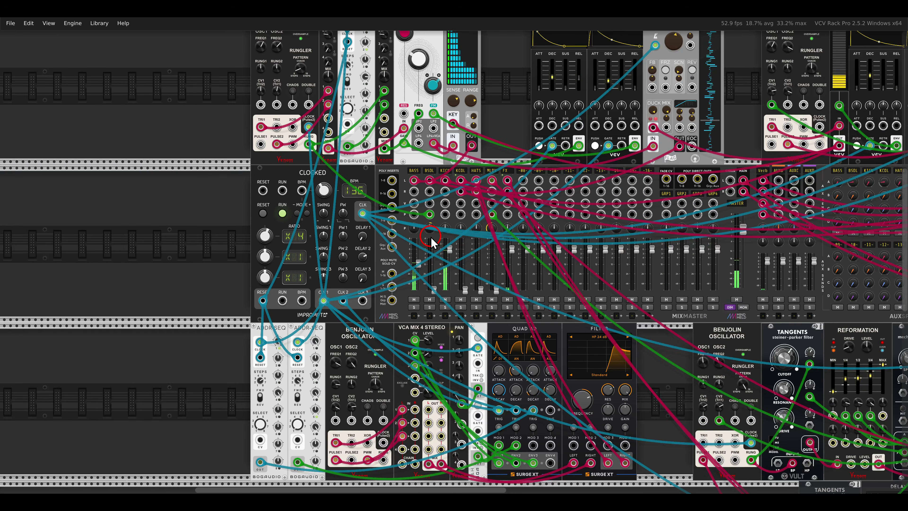
{"action": "scroll", "coordinate": [432, 243], "scroll_direction": "up", "scroll_amount": 2}
{"action": "scroll", "coordinate": [431, 240], "scroll_direction": "up", "scroll_amount": 3}
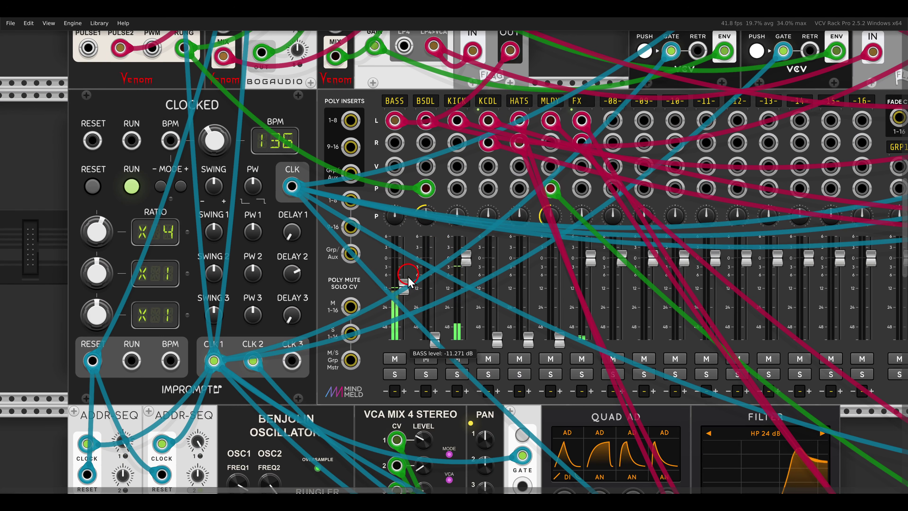
{"action": "left_click_drag", "start_coordinate": [404, 285], "coordinate": [403, 281]}
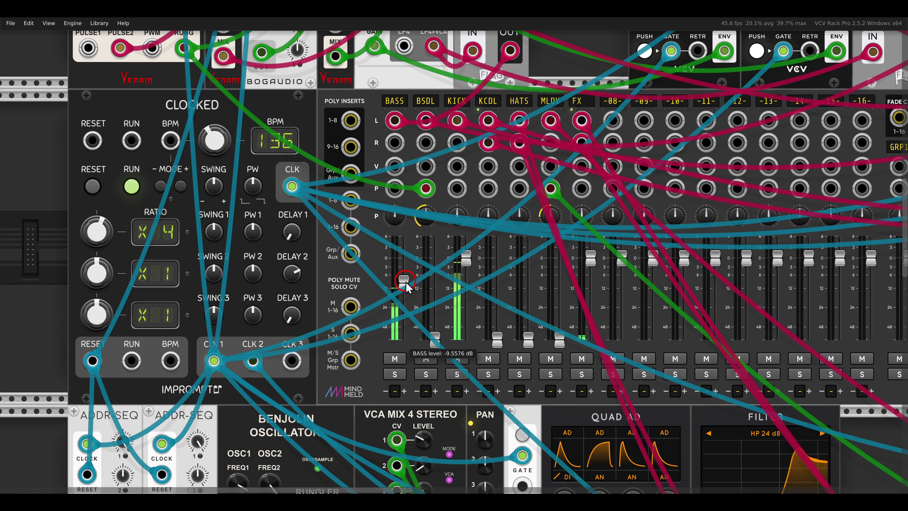
- Set the BASS channel's high-pass filter cutoff to 51 Hz and nudge its level fader up slightly
{"action": "left_click", "coordinate": [391, 111]}
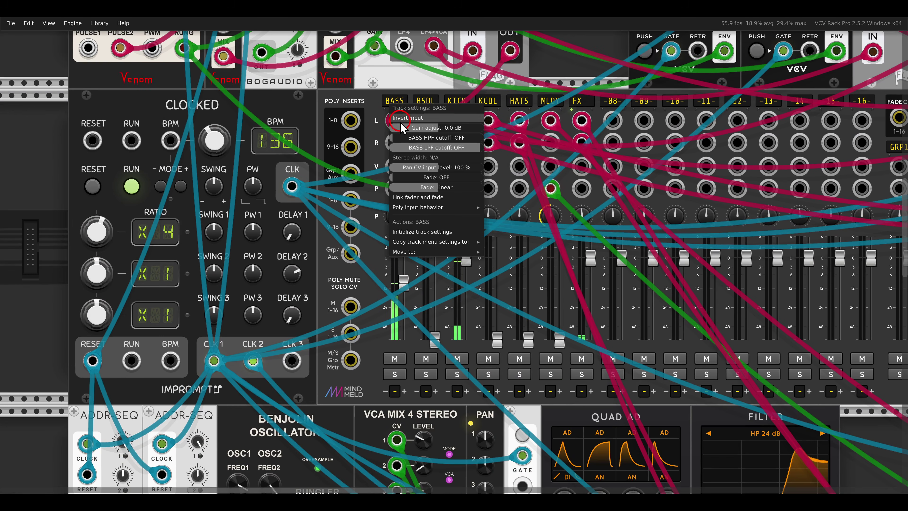
{"action": "left_click_drag", "start_coordinate": [410, 142], "coordinate": [426, 144]}
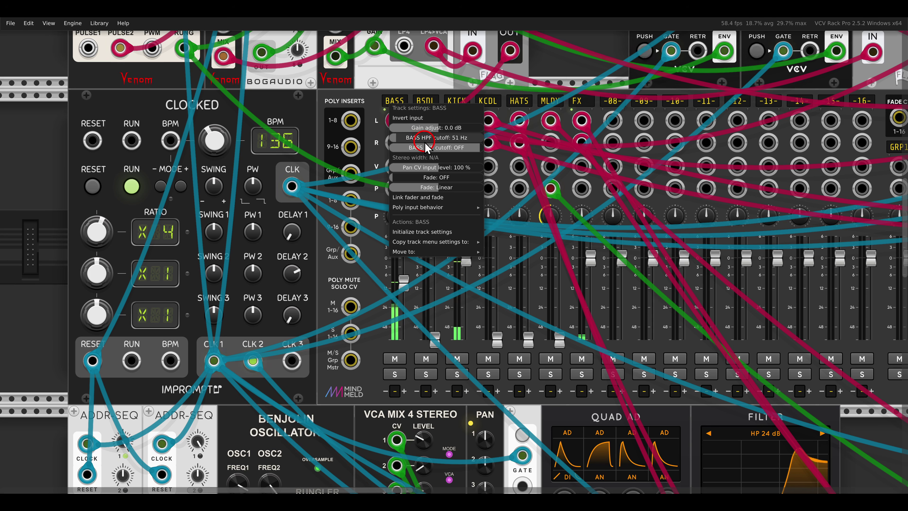
{"action": "left_click", "coordinate": [410, 251]}
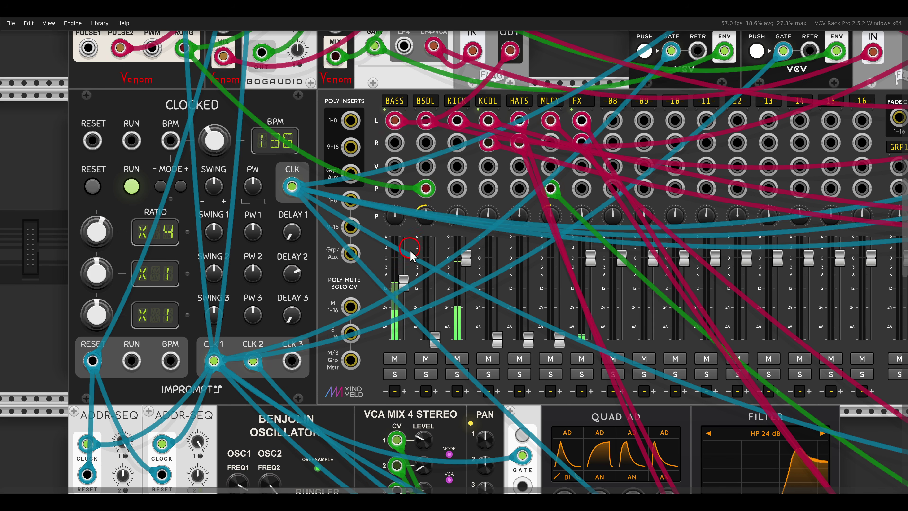
{"action": "left_click", "coordinate": [408, 282]}
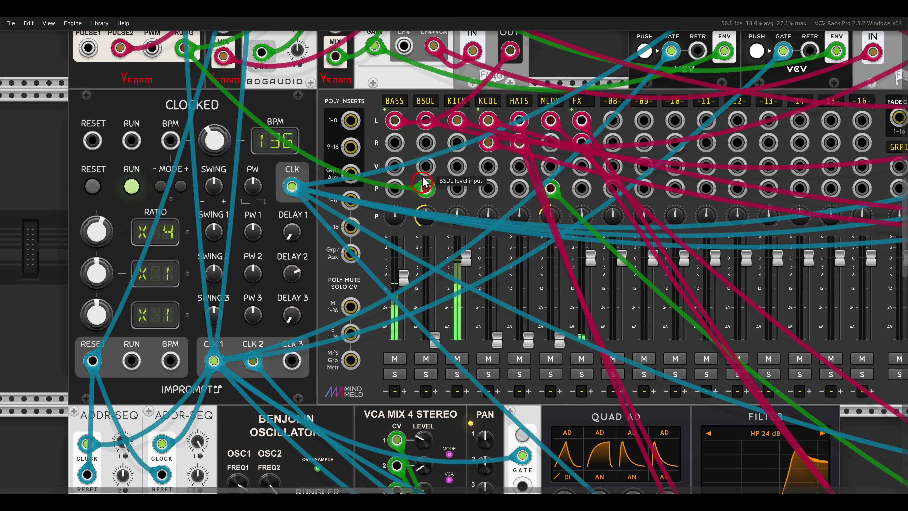
- Set the BSDL channel's high-pass cutoff to about 180 Hz and its level to about -8.4 dB, and raise the KCDL level fader
{"action": "right_click", "coordinate": [425, 102]}
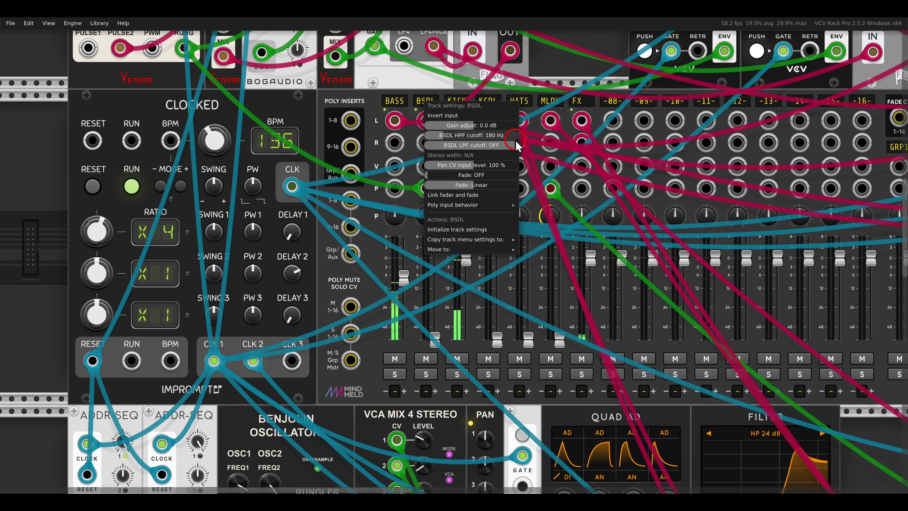
{"action": "left_click", "coordinate": [540, 70]}
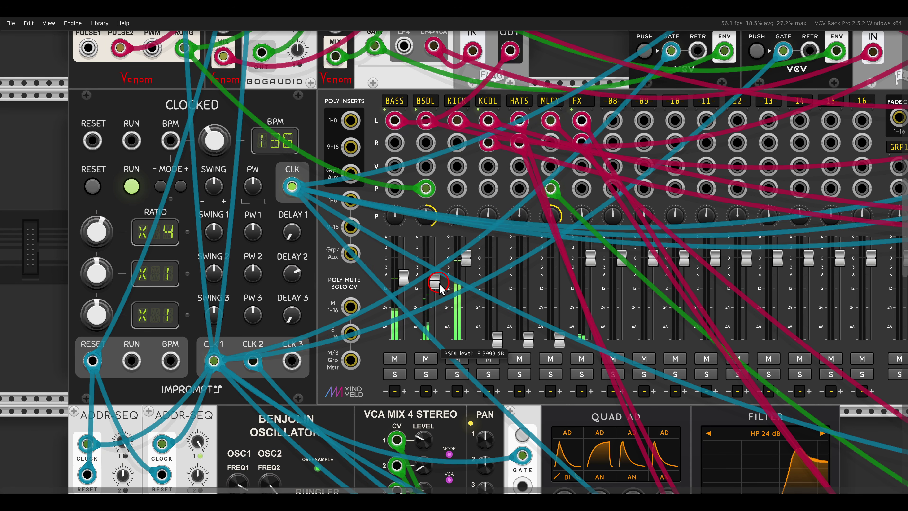
{"action": "right_click", "coordinate": [489, 105]}
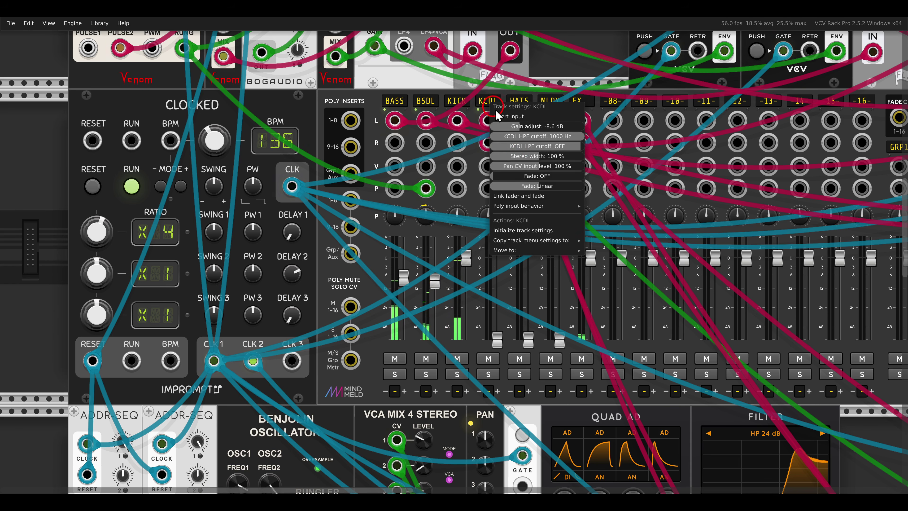
{"action": "left_click", "coordinate": [541, 60]}
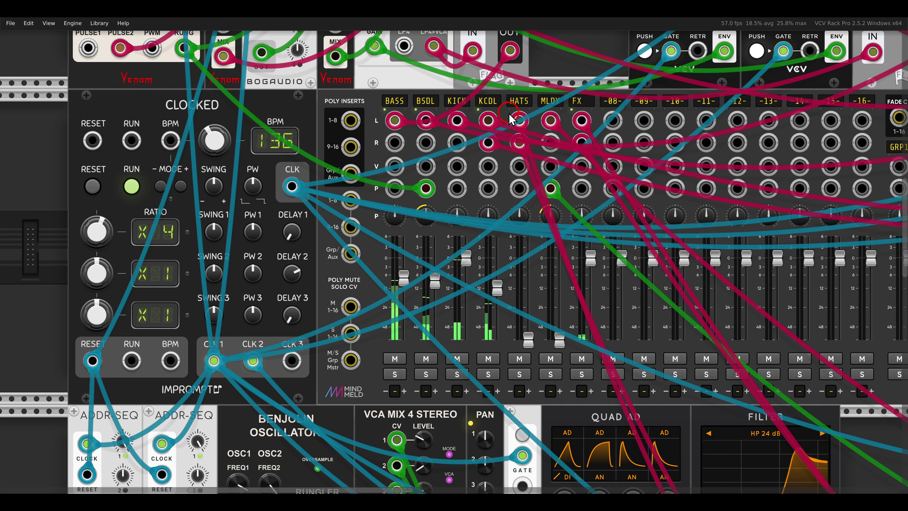
- Set the high-pass cutoffs to about 633 Hz on HATS and 693 Hz on MLDY, and raise both channels' level faders
{"action": "right_click", "coordinate": [514, 106]}
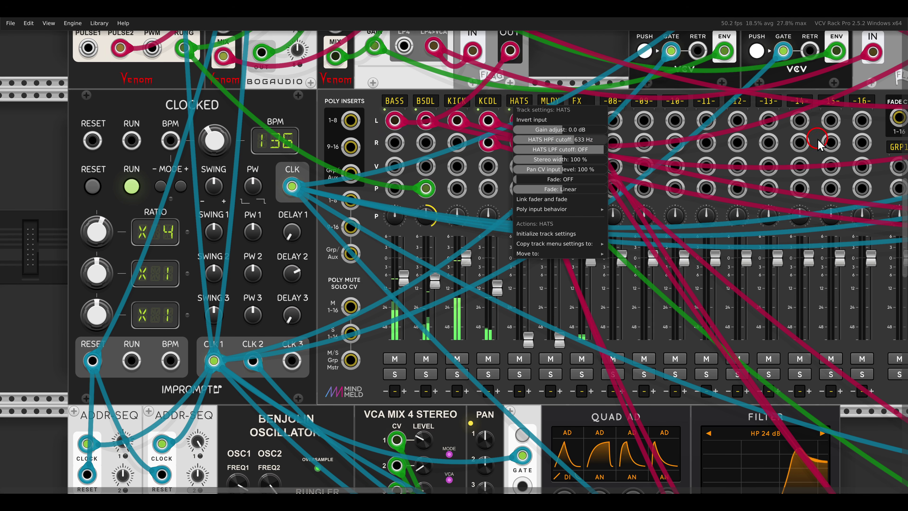
{"action": "left_click", "coordinate": [560, 63]}
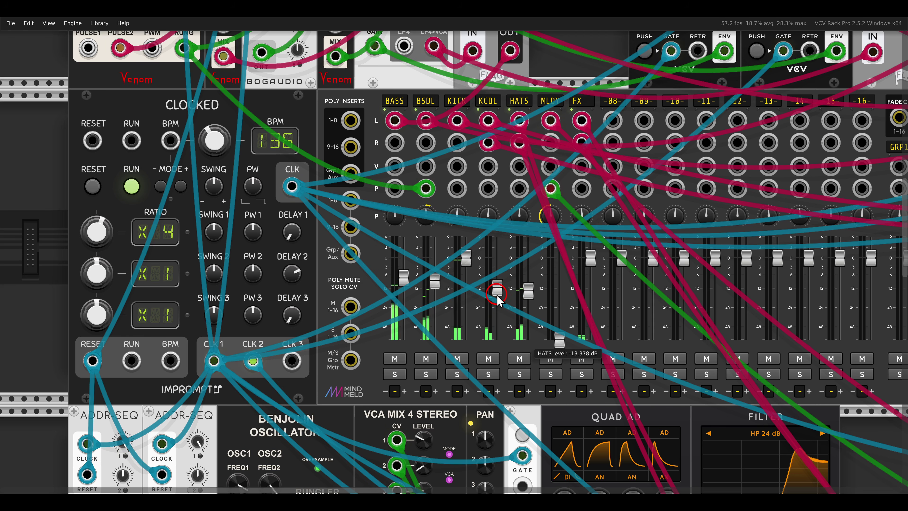
{"action": "right_click", "coordinate": [553, 103]}
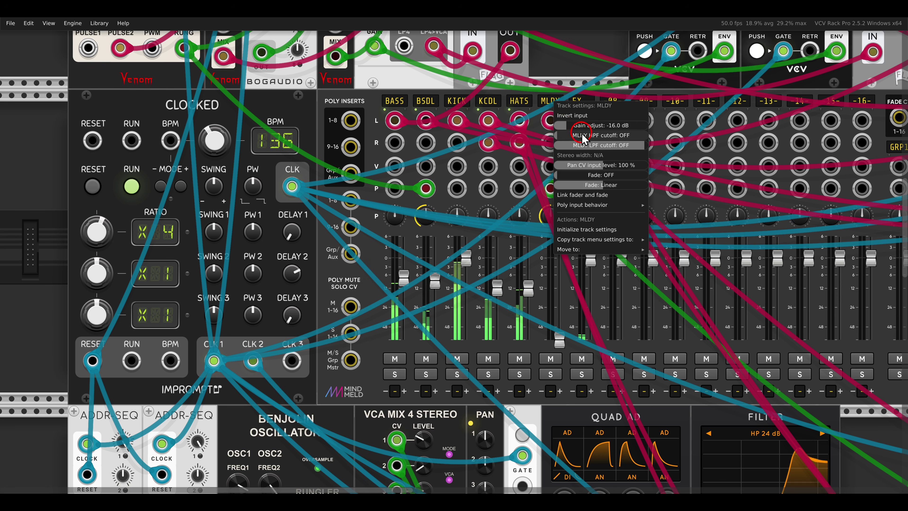
{"action": "left_click_drag", "start_coordinate": [664, 150], "coordinate": [585, 141]}
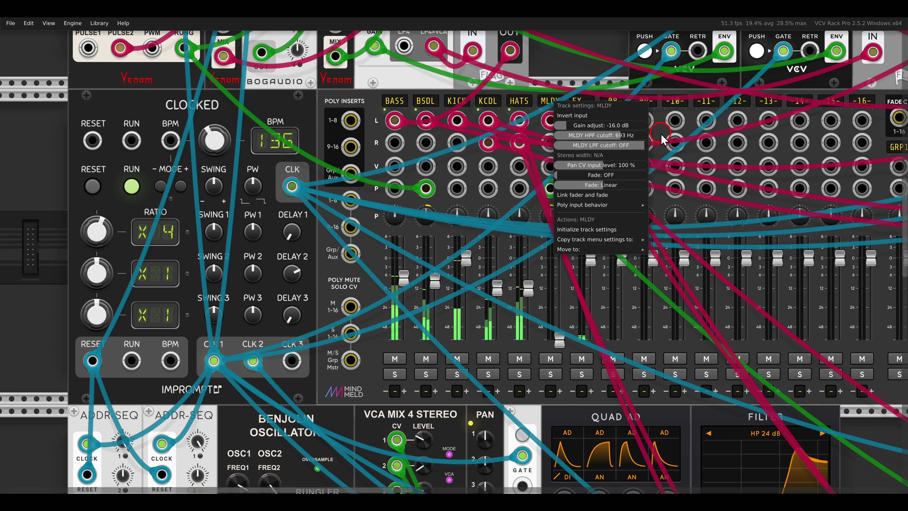
{"action": "left_click", "coordinate": [578, 66]}
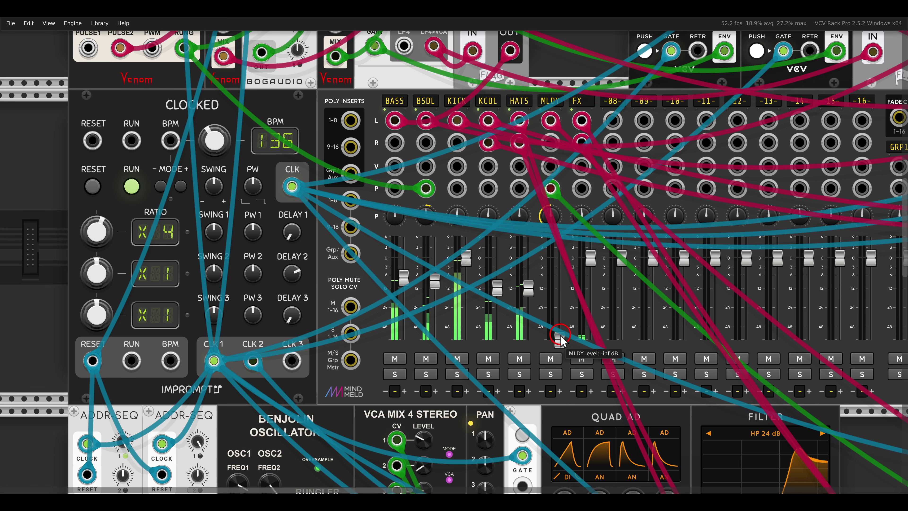
{"action": "left_click_drag", "start_coordinate": [566, 307], "coordinate": [566, 307]}
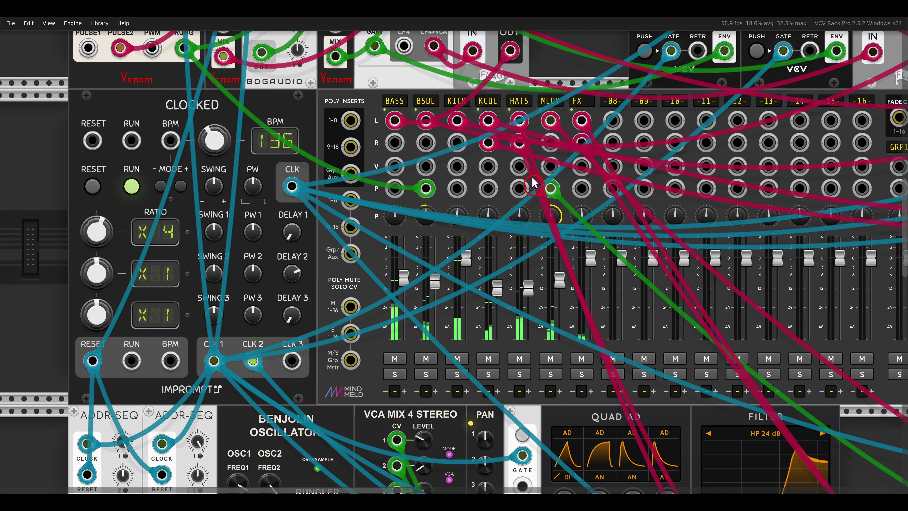
- Set the makeup gain of the compressor after the Debriatus module to about 3.4 dB
{"action": "scroll", "coordinate": [533, 147], "scroll_direction": "down", "scroll_amount": 5}
{"action": "scroll", "coordinate": [454, 182], "scroll_direction": "up", "scroll_amount": 3}
{"action": "scroll", "coordinate": [423, 178], "scroll_direction": "right", "scroll_amount": 3}
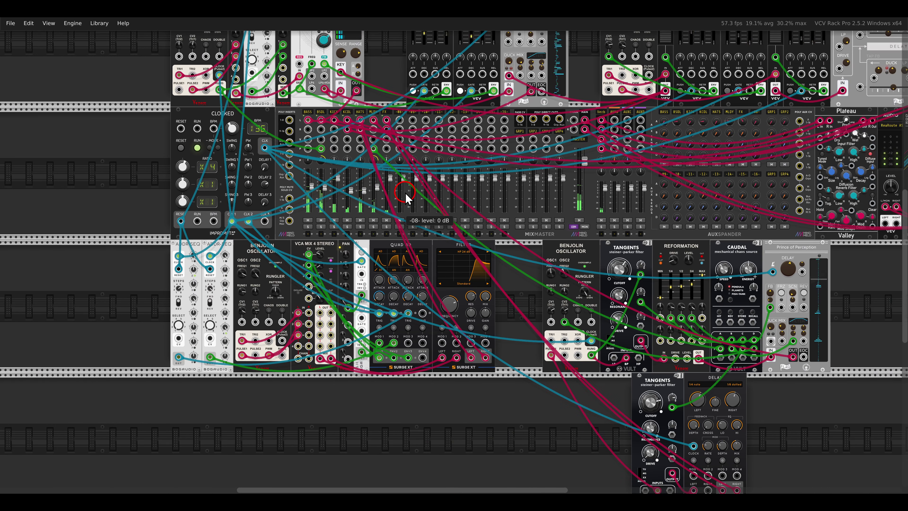
{"action": "scroll", "coordinate": [442, 272], "scroll_direction": "right", "scroll_amount": 6}
{"action": "scroll", "coordinate": [443, 272], "scroll_direction": "up", "scroll_amount": 2}
{"action": "scroll", "coordinate": [443, 272], "scroll_direction": "right", "scroll_amount": 1}
{"action": "scroll", "coordinate": [442, 272], "scroll_direction": "up", "scroll_amount": 1}
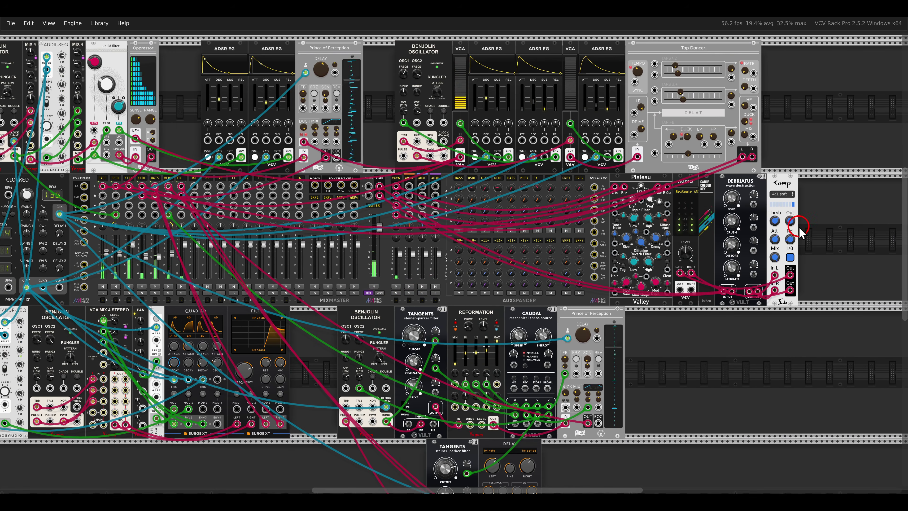
{"action": "left_click_drag", "start_coordinate": [795, 216], "coordinate": [795, 208]}
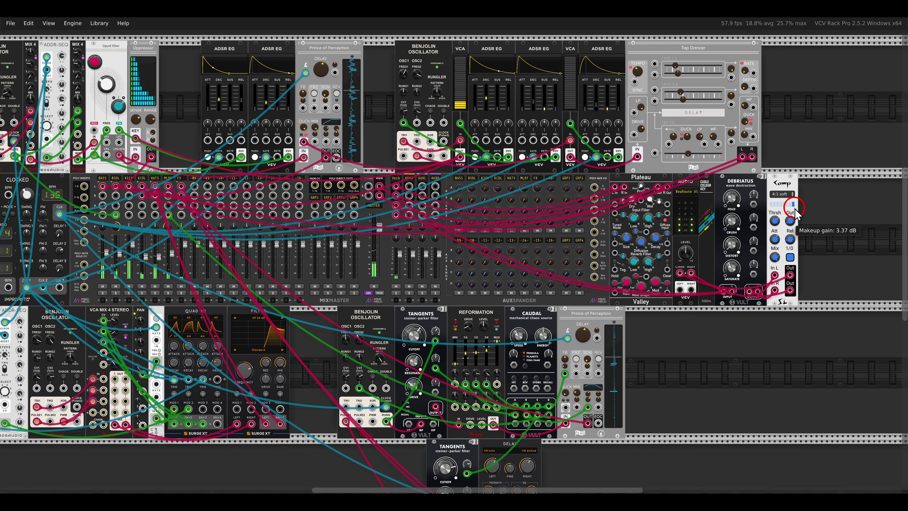
- Look over the patch's voices, from the Quad AD envelopes to the liquid filter and the upper Benjolin modules with their envelopes
{"action": "scroll", "coordinate": [476, 281], "scroll_direction": "left", "scroll_amount": 3}
{"action": "scroll", "coordinate": [475, 280], "scroll_direction": "down", "scroll_amount": 1}
{"action": "scroll", "coordinate": [475, 281], "scroll_direction": "left", "scroll_amount": 2}
{"action": "scroll", "coordinate": [475, 281], "scroll_direction": "down", "scroll_amount": 1}
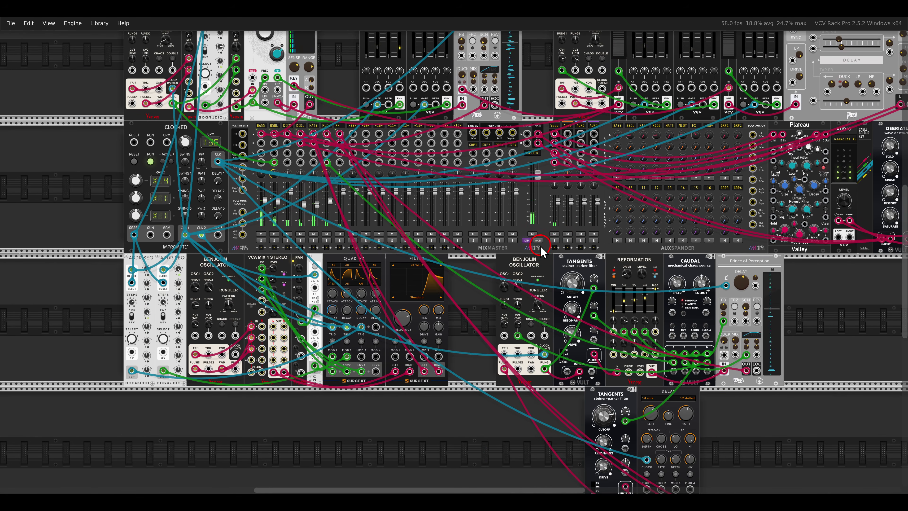
{"action": "mouse_move", "coordinate": [349, 317]}
{"action": "left_click_drag", "start_coordinate": [348, 316], "coordinate": [331, 295]}
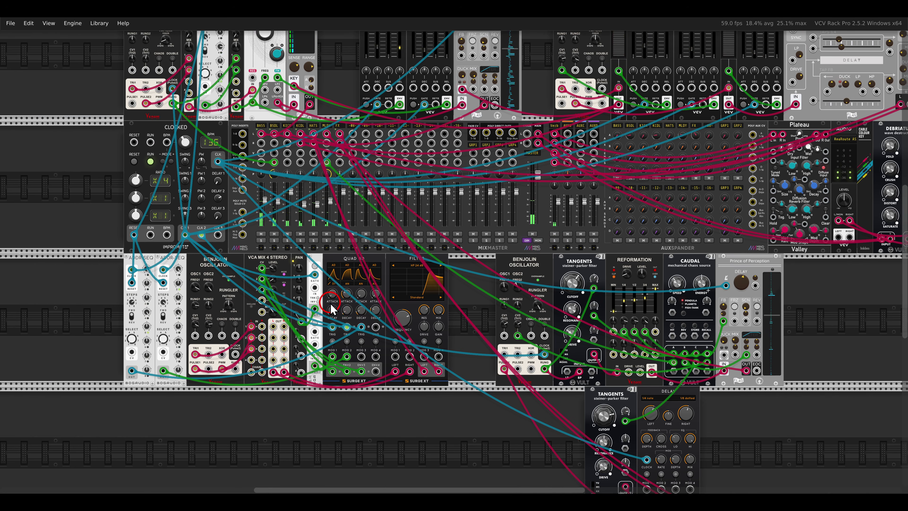
{"action": "scroll", "coordinate": [300, 200], "scroll_direction": "up", "scroll_amount": 3}
{"action": "left_click", "coordinate": [271, 105]}
{"action": "mouse_move", "coordinate": [270, 106]}
{"action": "left_mouse_down"}
{"action": "mouse_move", "coordinate": [253, 25]}
{"action": "mouse_move", "coordinate": [254, 108]}
{"action": "left_mouse_up"}
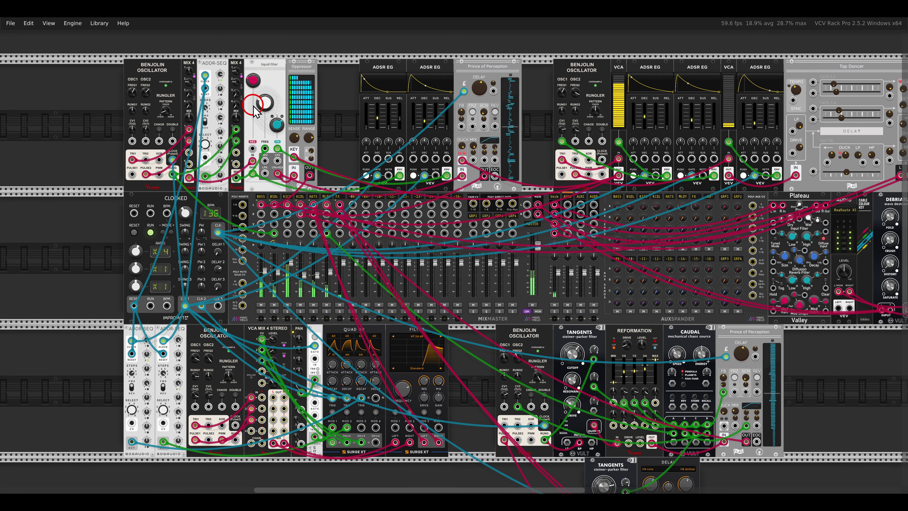
{"action": "left_click_drag", "start_coordinate": [526, 130], "coordinate": [469, 101]}
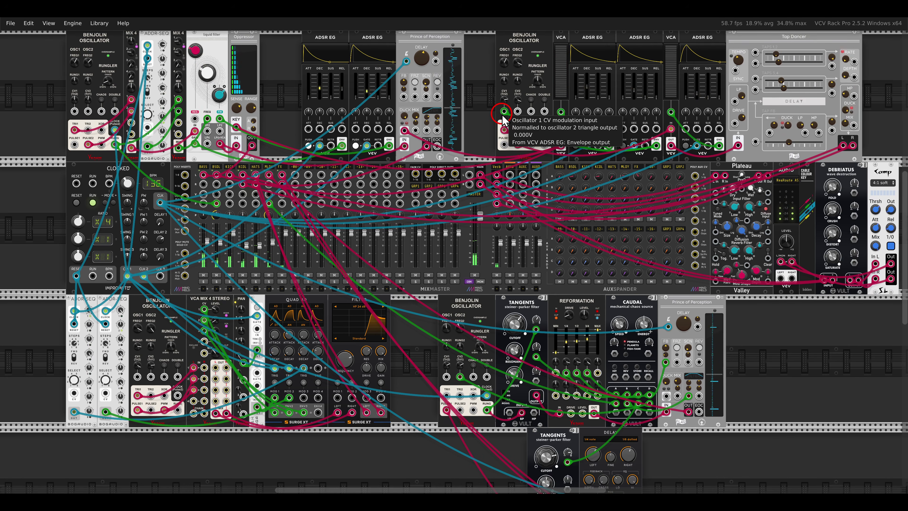
{"action": "scroll", "coordinate": [503, 120], "scroll_direction": "down", "scroll_amount": 2, "text": "ctrl"}
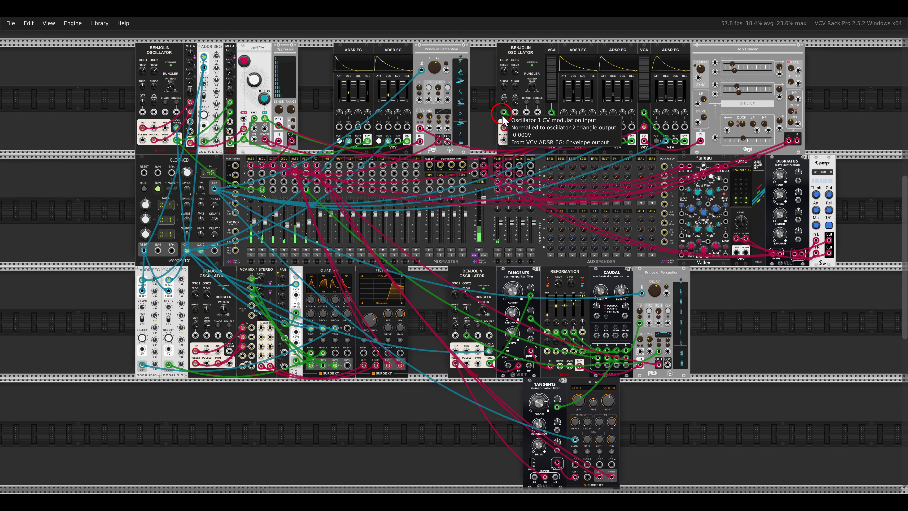
- Move the lower Tangents filter and its Delay module up into the third row, past the Prince of Perception delay
{"action": "left_click_drag", "start_coordinate": [652, 414], "coordinate": [729, 279]}
{"action": "left_click", "coordinate": [427, 327]}
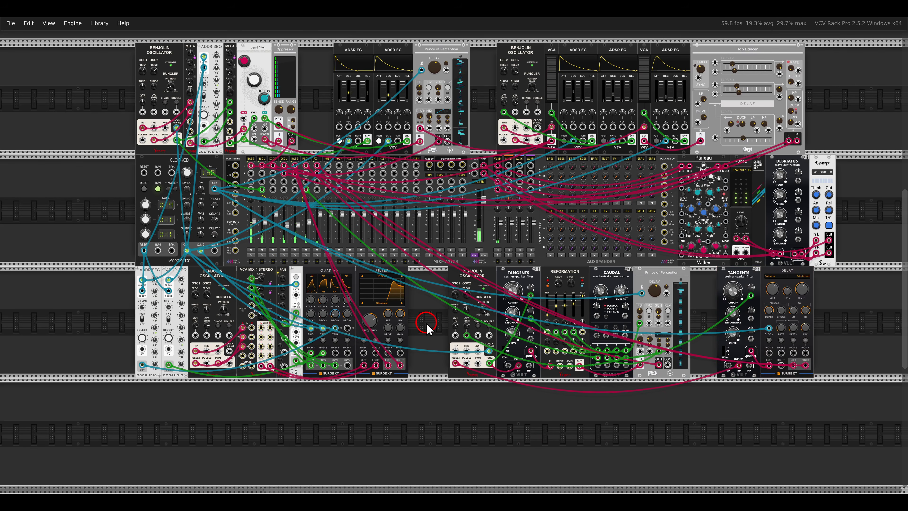
{"action": "scroll", "coordinate": [407, 345], "scroll_direction": "up", "scroll_amount": 2}
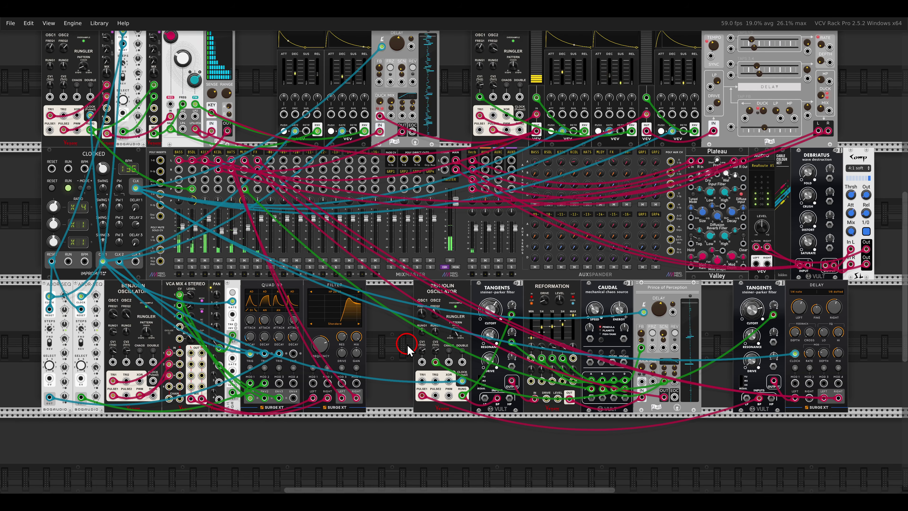
{"action": "scroll", "coordinate": [407, 344], "scroll_direction": "up", "scroll_amount": 3}
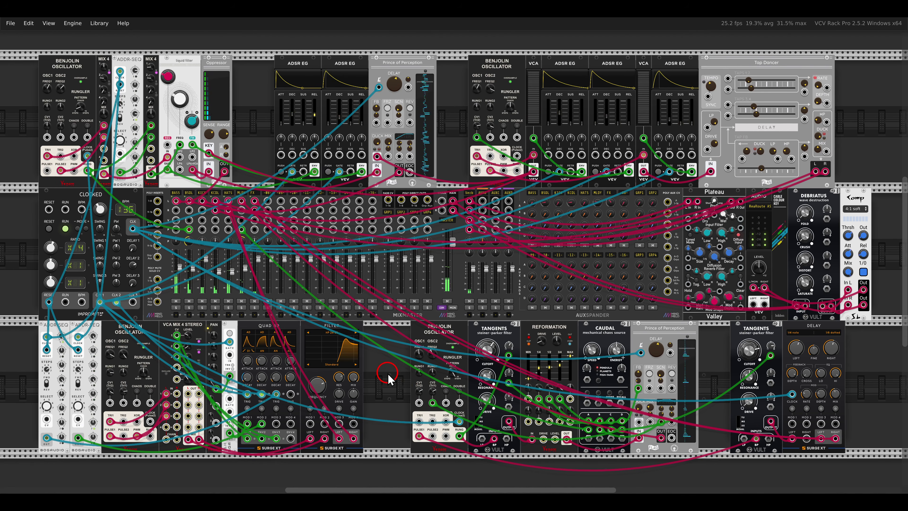